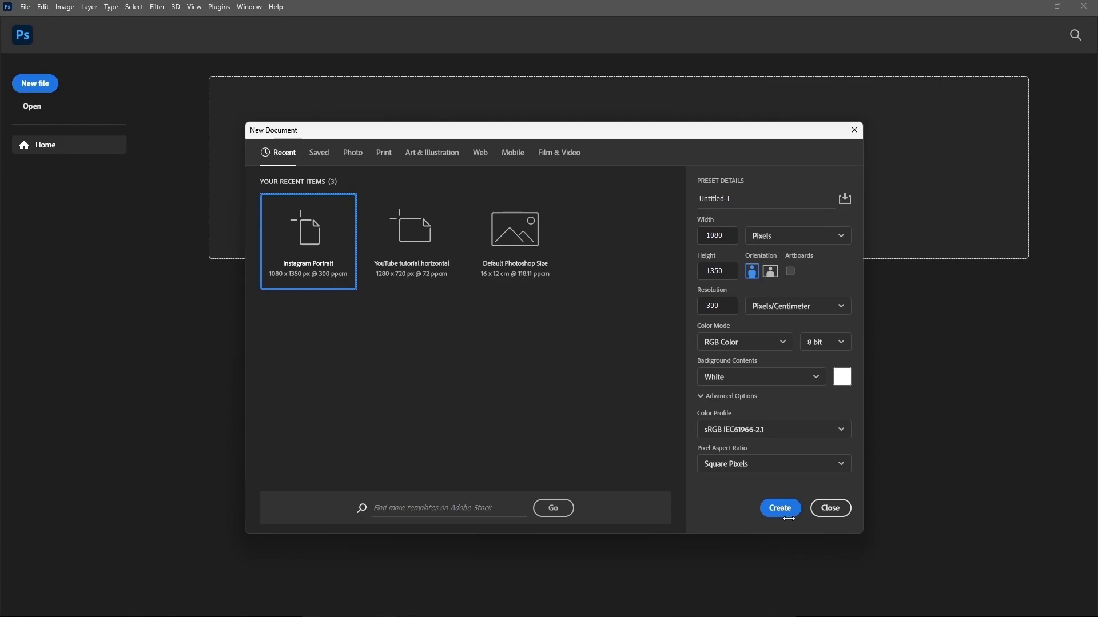
Step: Create a 1080×1350 px document and stretch the wallpapered room photo to fill it
left_click(782, 509)
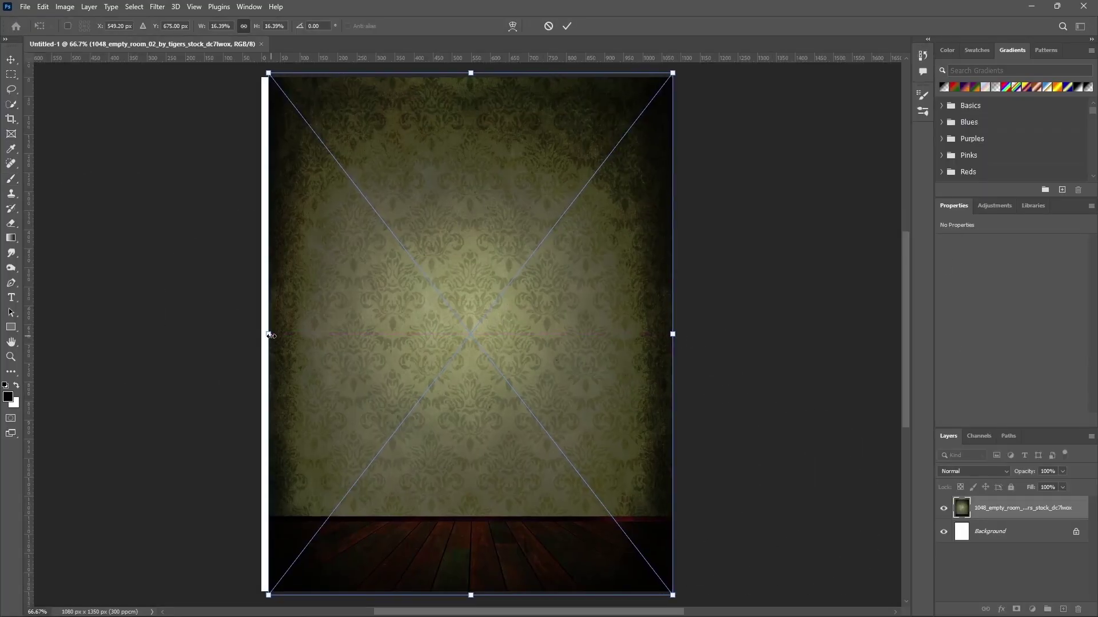
left_click_drag(268, 334, 262, 334)
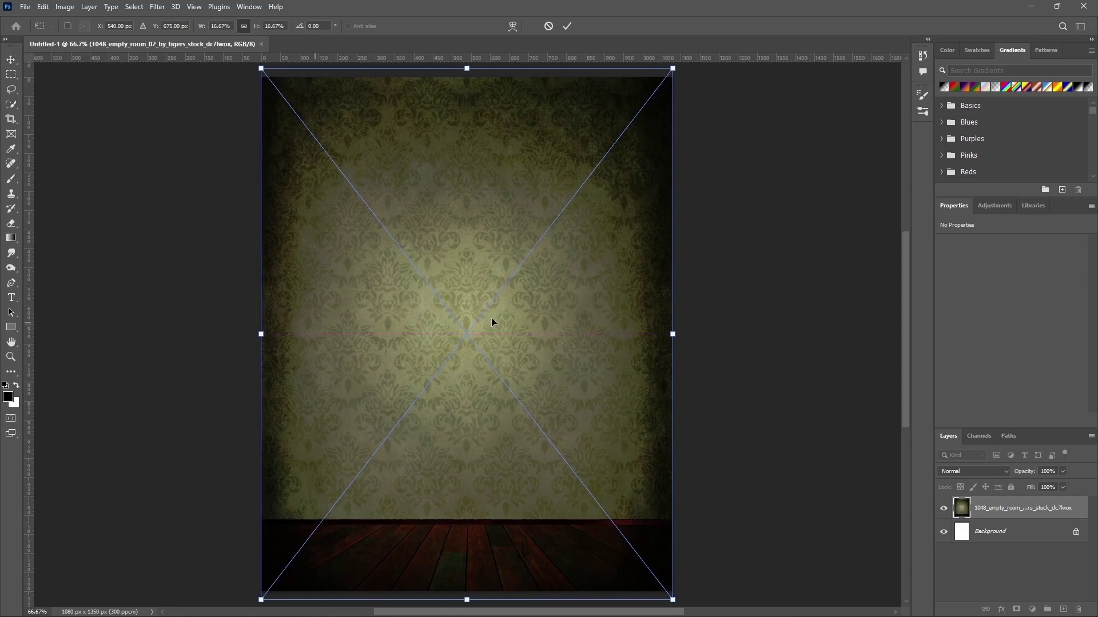
key("Return")
key("b")
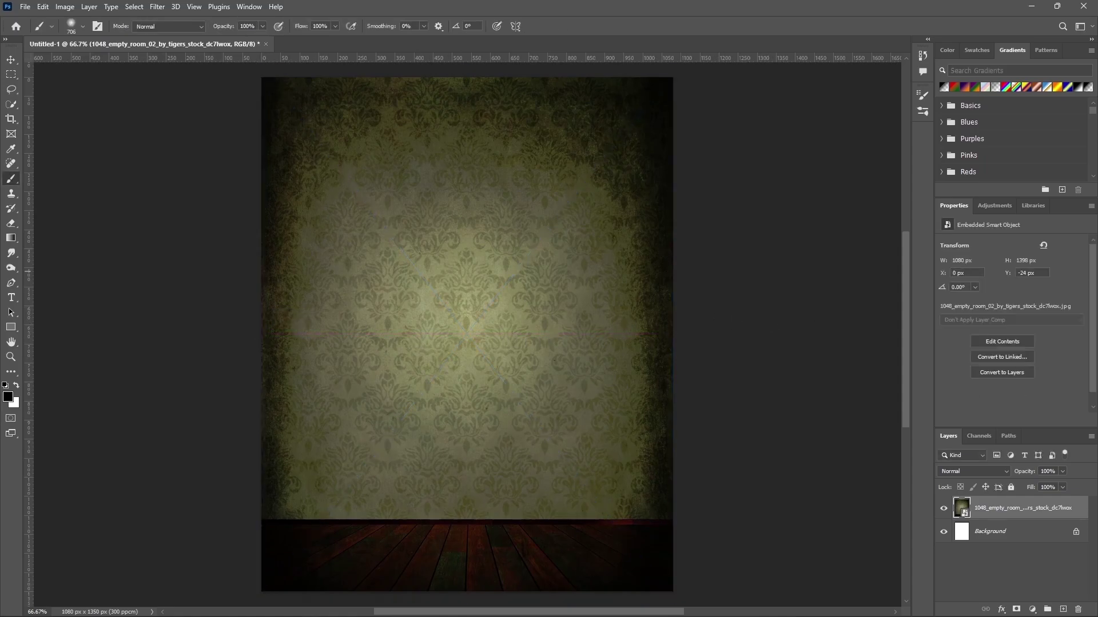
Step: Shrink the lamp-and-table image and move it into the lower-left corner
left_click_drag(349, 469, 340, 463)
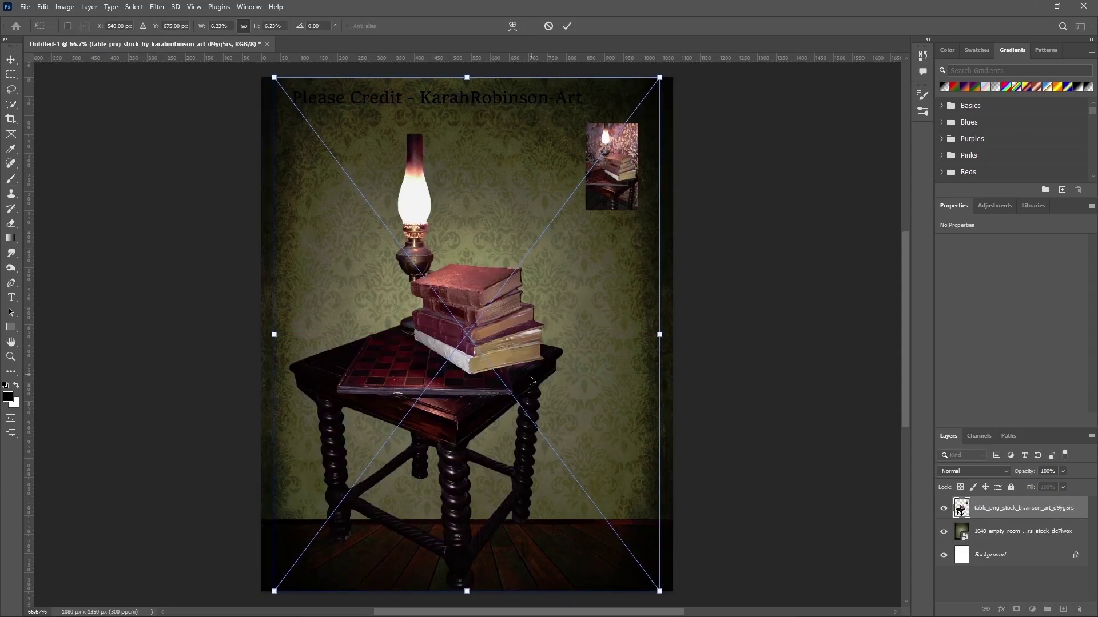
left_click_drag(525, 330, 476, 502)
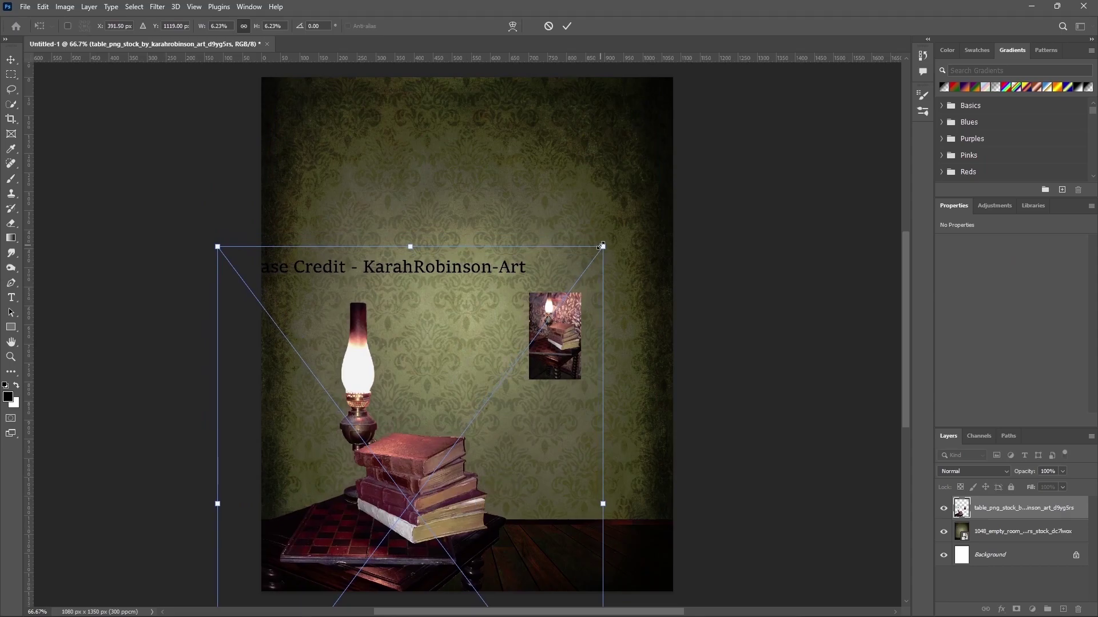
left_click_drag(602, 246, 530, 321)
left_click_drag(436, 484, 414, 454)
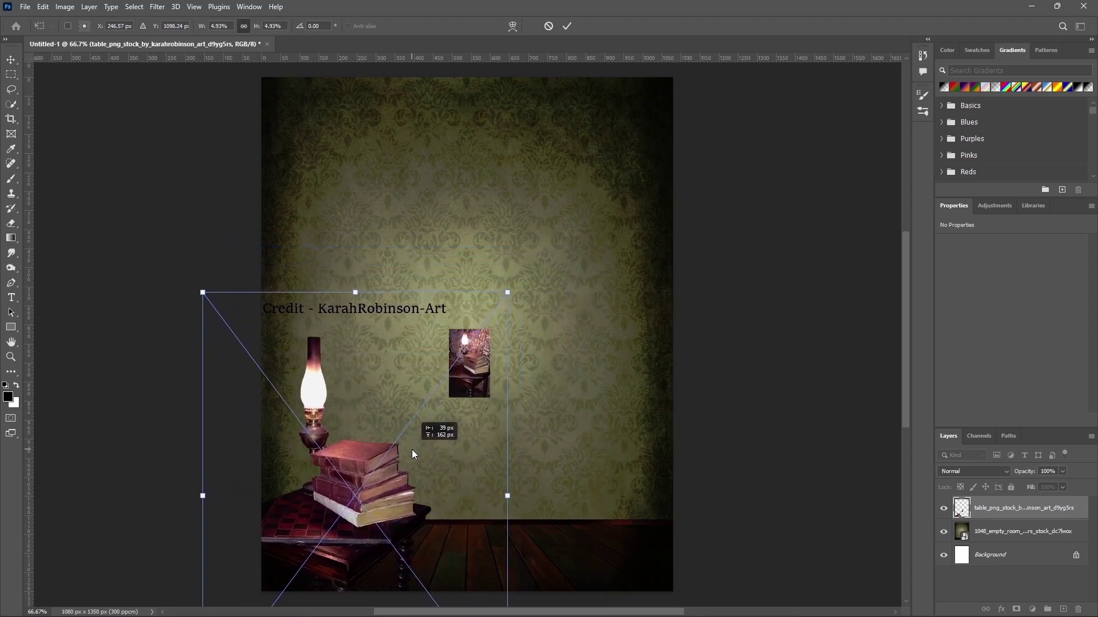
key("b")
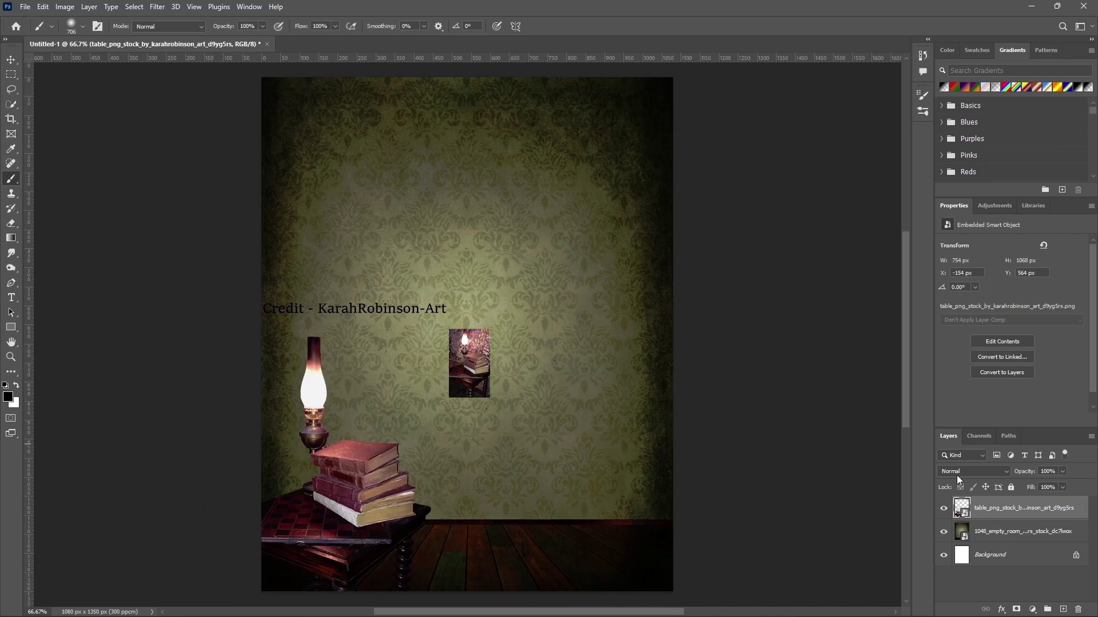
Step: Mask out the table image's credit text and inset picture, and place the old bible
left_click(1016, 609)
key("bracketleft")
key("bracketleft")
key("bracketleft")
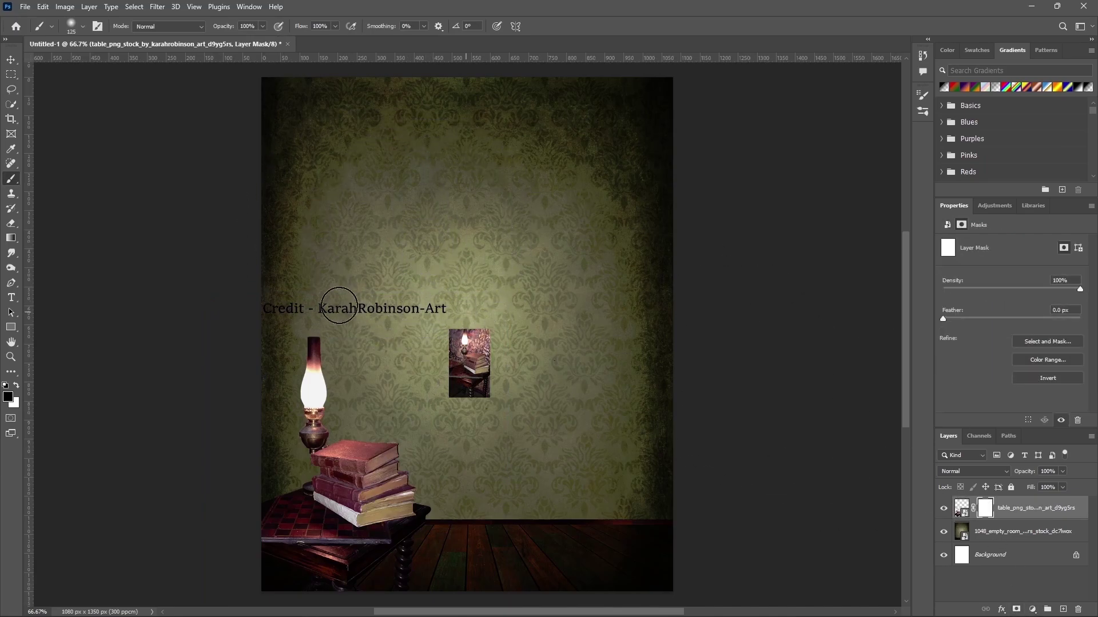
left_click_drag(318, 297, 259, 297)
mouse_move(455, 244)
left_mouse_down()
mouse_move(451, 336)
mouse_move(509, 385)
left_mouse_up()
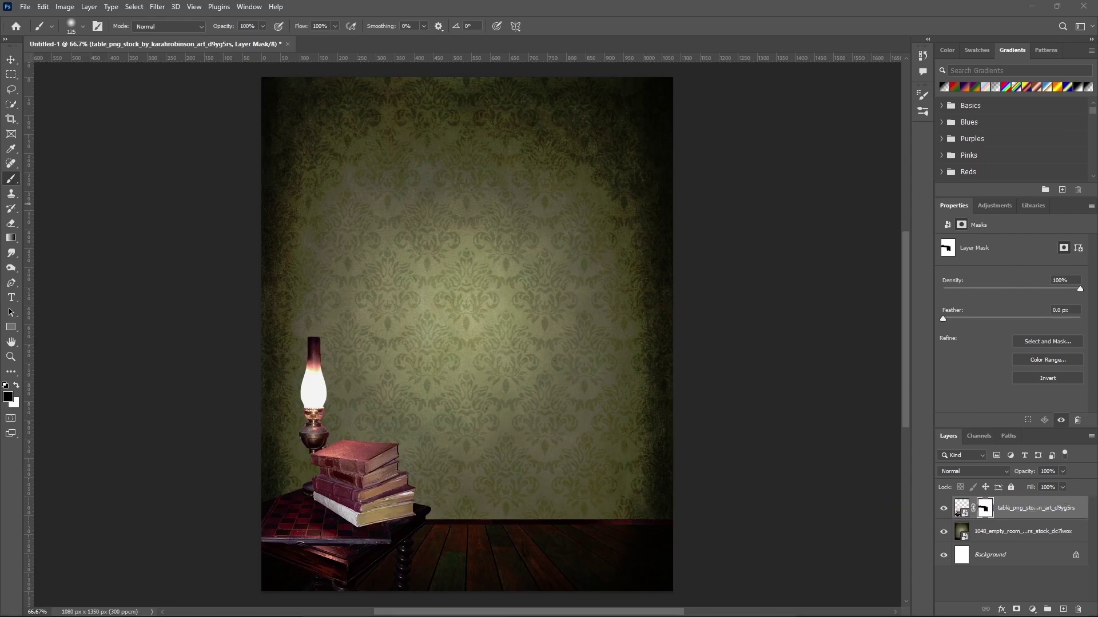
left_click_drag(216, 497, 651, 222)
Step: Mask out the bible's red phoenix logo
key("Return")
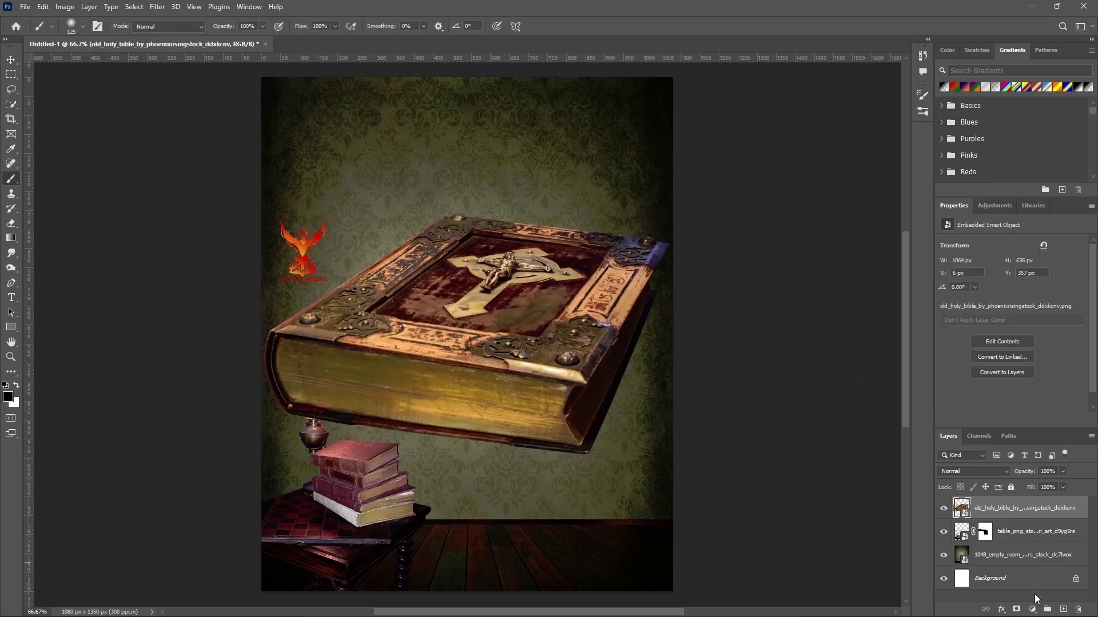
left_click(1016, 610)
left_click_drag(258, 233, 313, 262)
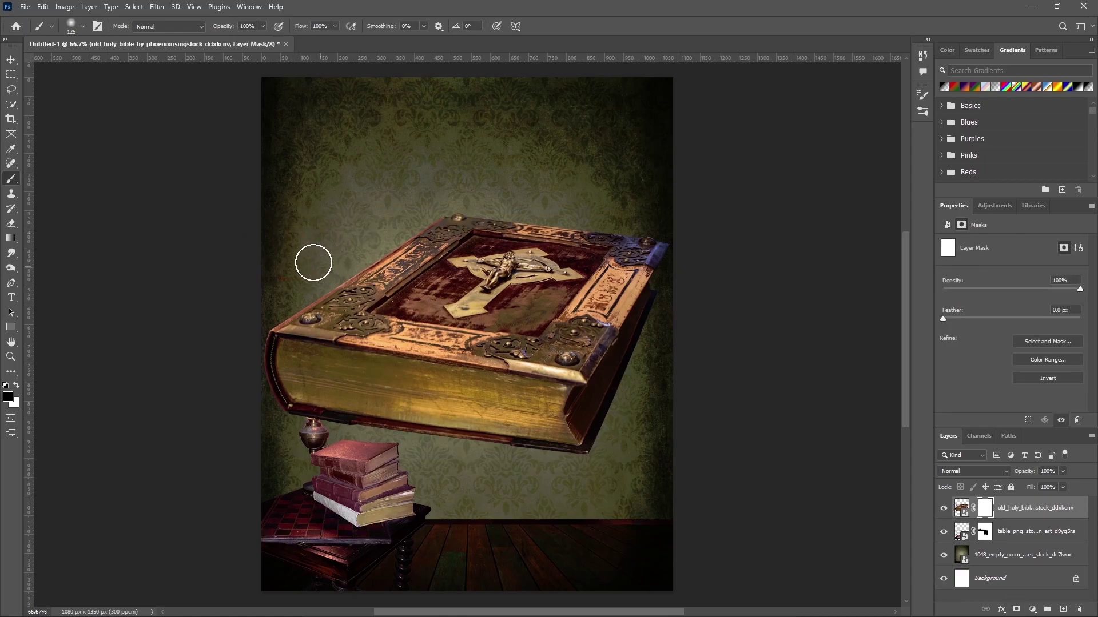
left_click(962, 508)
Step: Shrink the bible to about 235×140 px and set it on the table beside the books
key("ctrl+t")
mouse_move(466, 211)
left_mouse_down()
mouse_move(456, 456)
mouse_move(288, 520)
left_mouse_up()
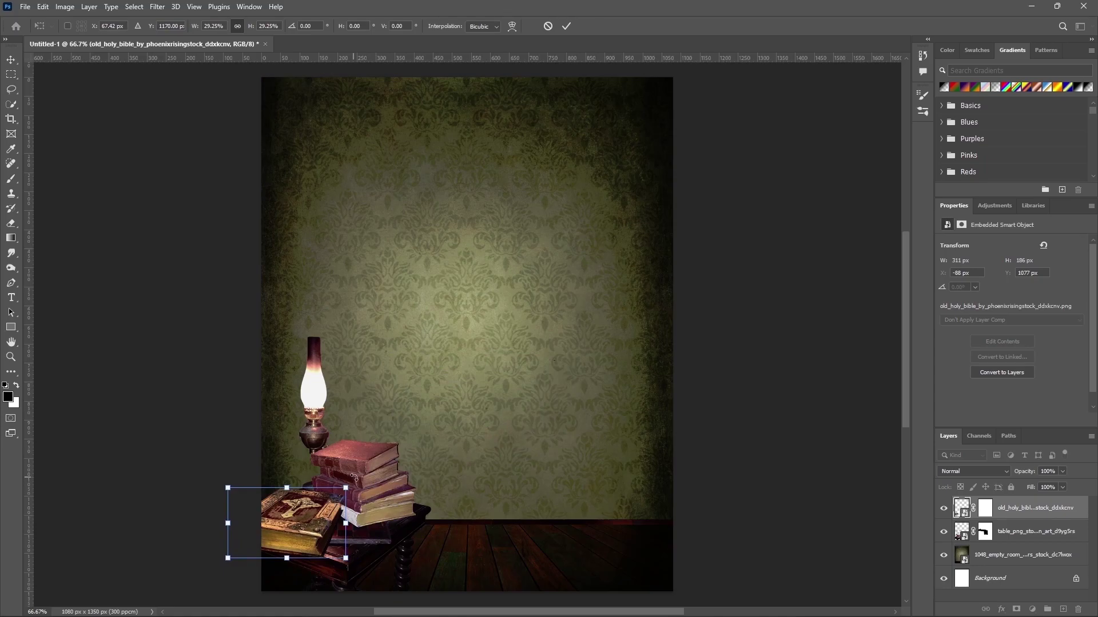
mouse_move(346, 488)
left_mouse_down()
mouse_move(316, 504)
mouse_move(313, 527)
left_mouse_up()
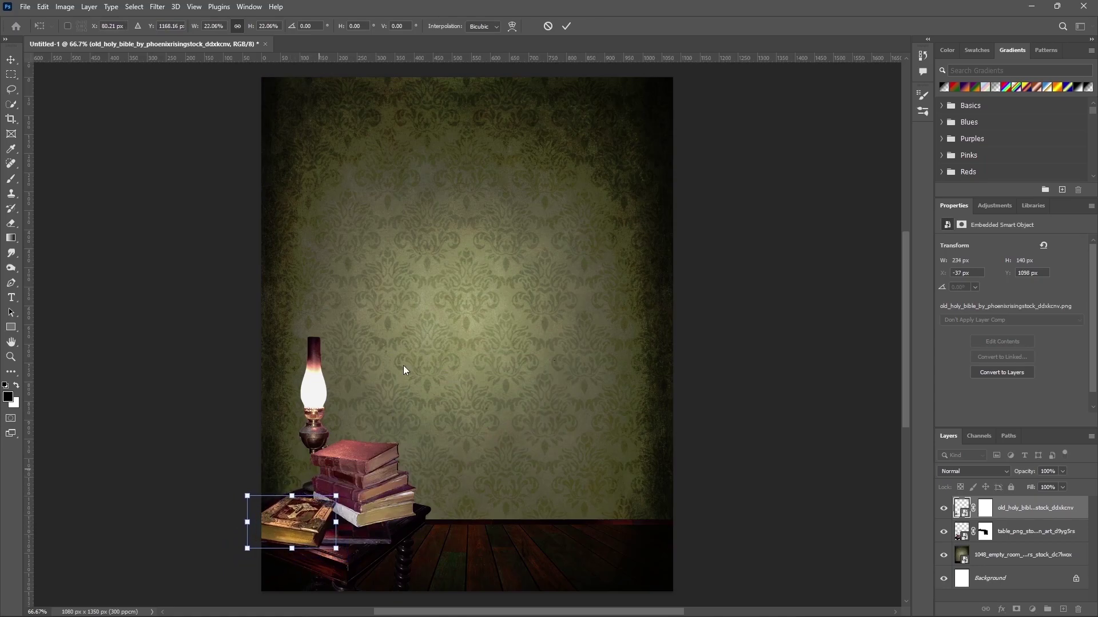
left_click(568, 27)
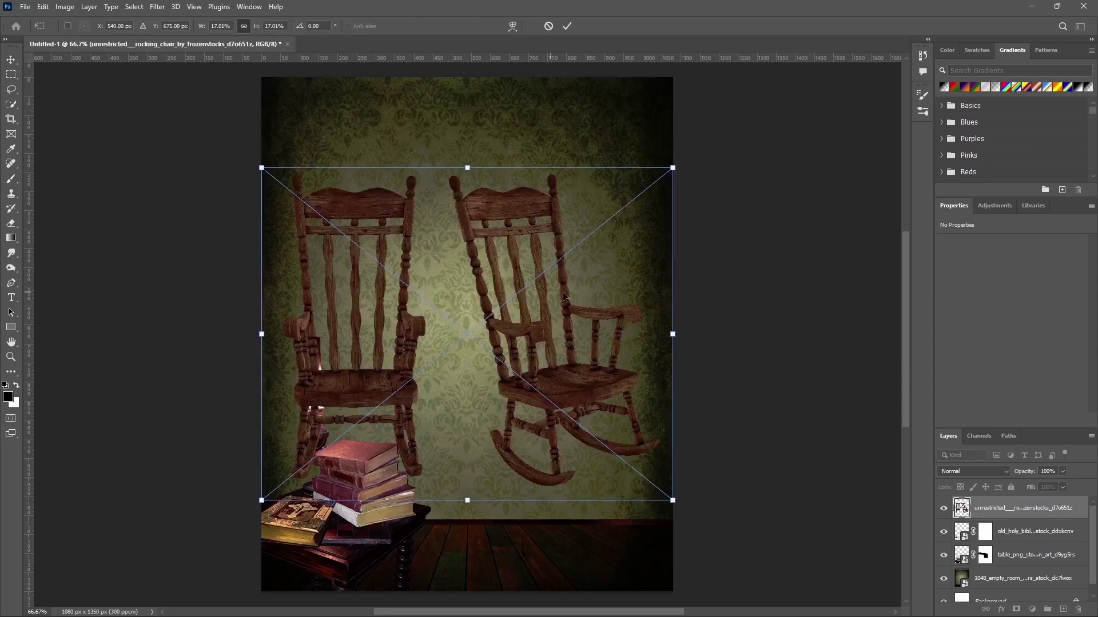
Step: Flip the rocking chair horizontally and move it to the right
right_click(573, 302)
left_click(606, 509)
mouse_move(610, 431)
left_mouse_down()
mouse_move(831, 423)
mouse_move(781, 428)
mouse_move(819, 433)
left_mouse_up()
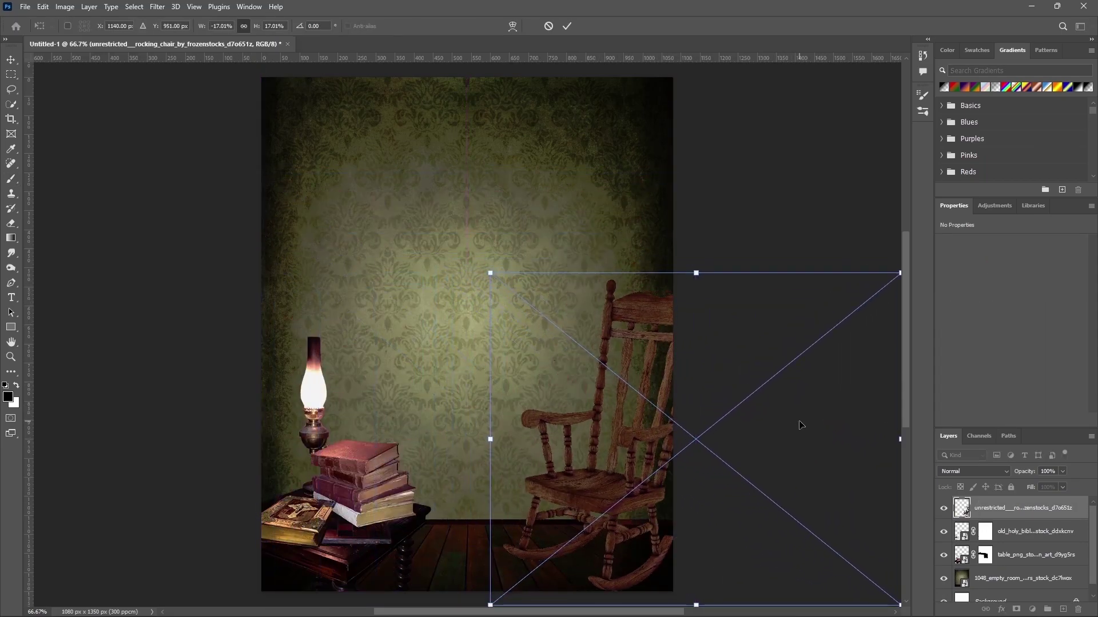
left_click(568, 27)
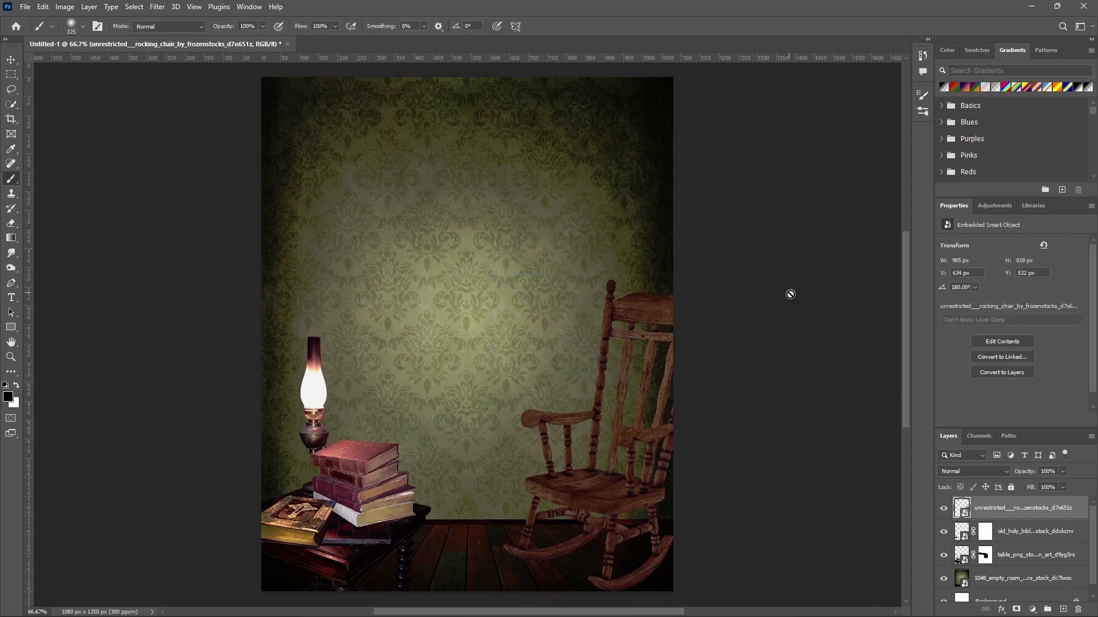
Step: Resize the rocking chair to about 1049×866 px against the room's right edge
key("ctrl+t")
left_click_drag(726, 319, 657, 343)
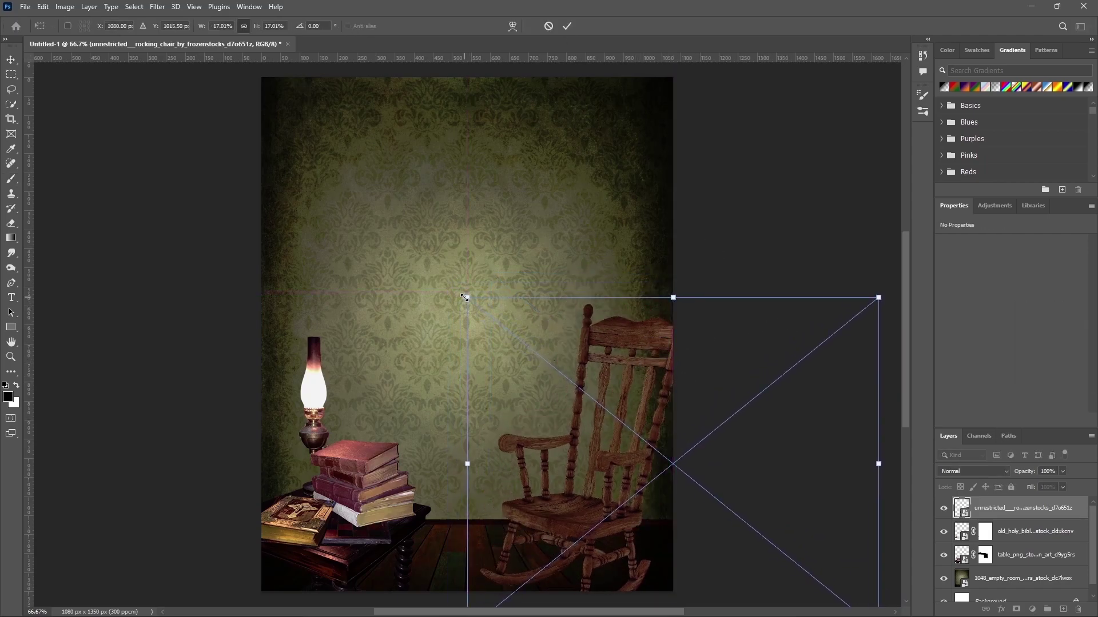
left_click_drag(466, 299, 442, 278)
left_click_drag(627, 366, 655, 363)
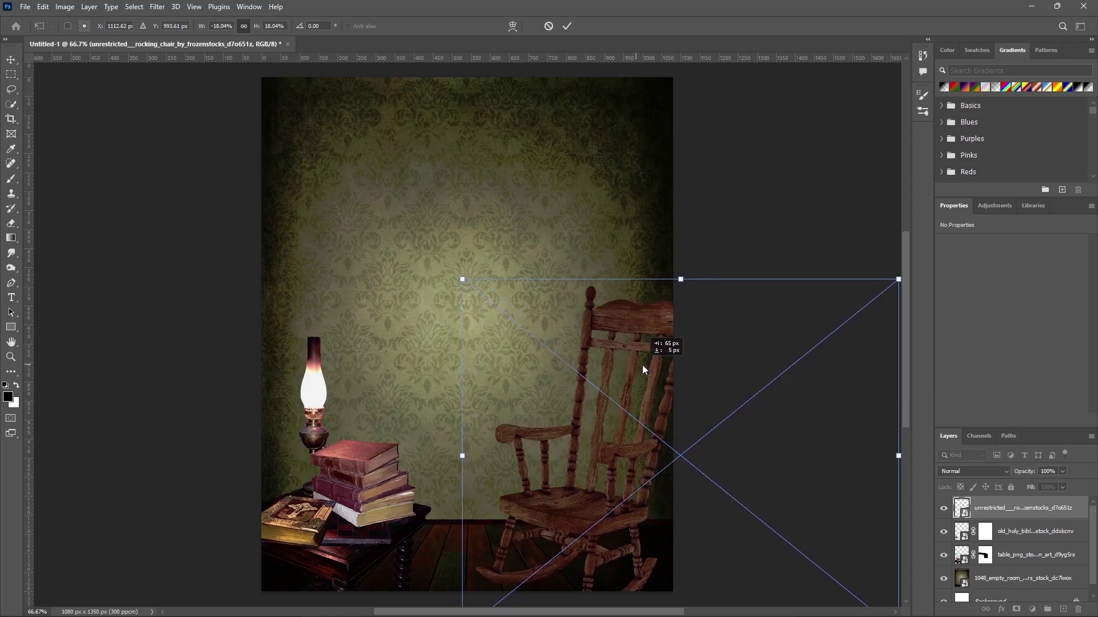
left_click_drag(690, 313, 684, 309)
left_click_drag(469, 273, 463, 274)
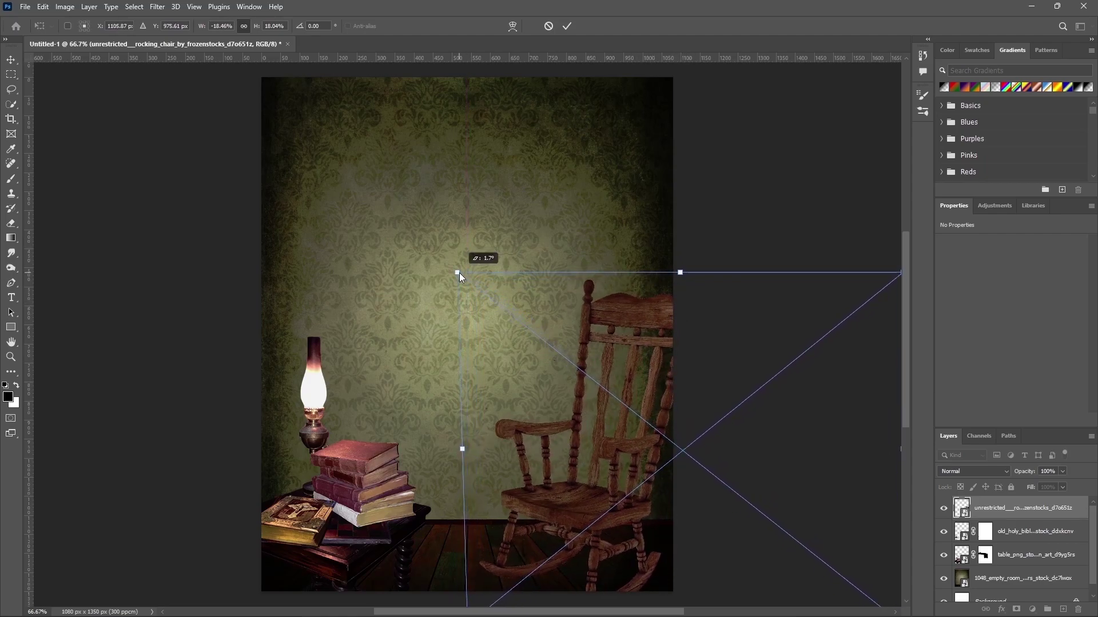
left_click_drag(673, 324, 687, 325)
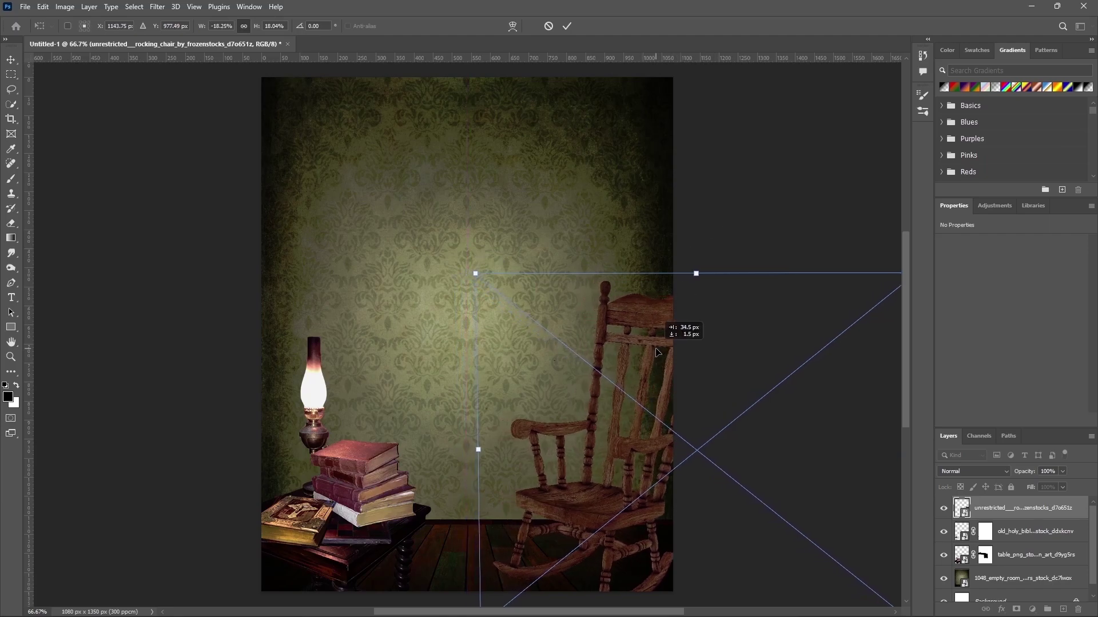
left_click(566, 26)
key("b")
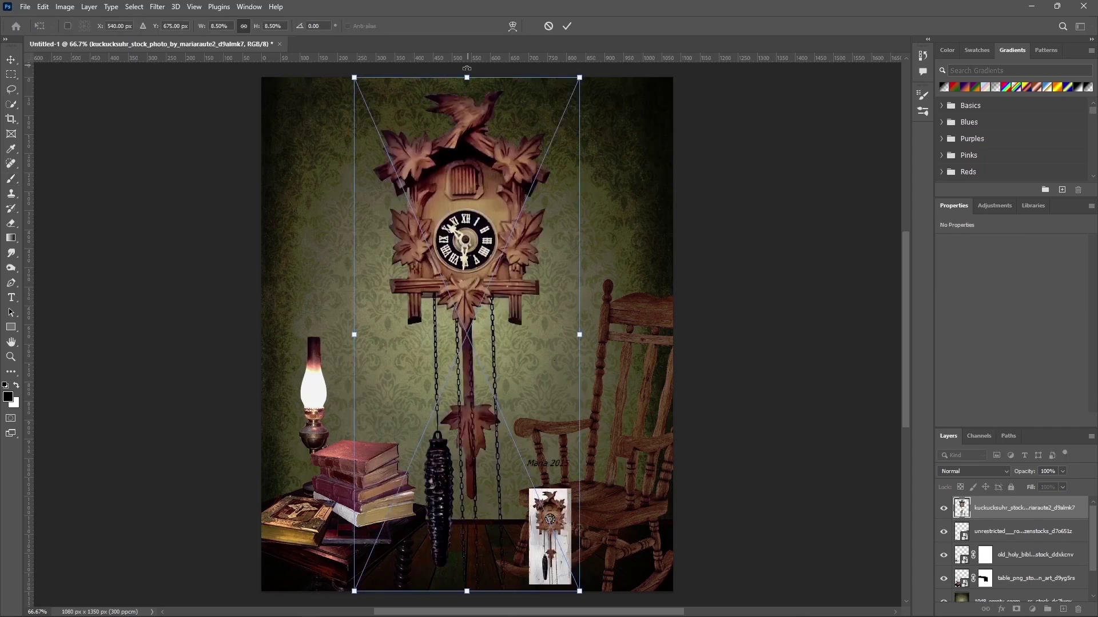
Step: Shrink the cuckoo clock and position it high on the wall
left_click_drag(467, 74, 467, 351)
left_click_drag(500, 404, 500, 175)
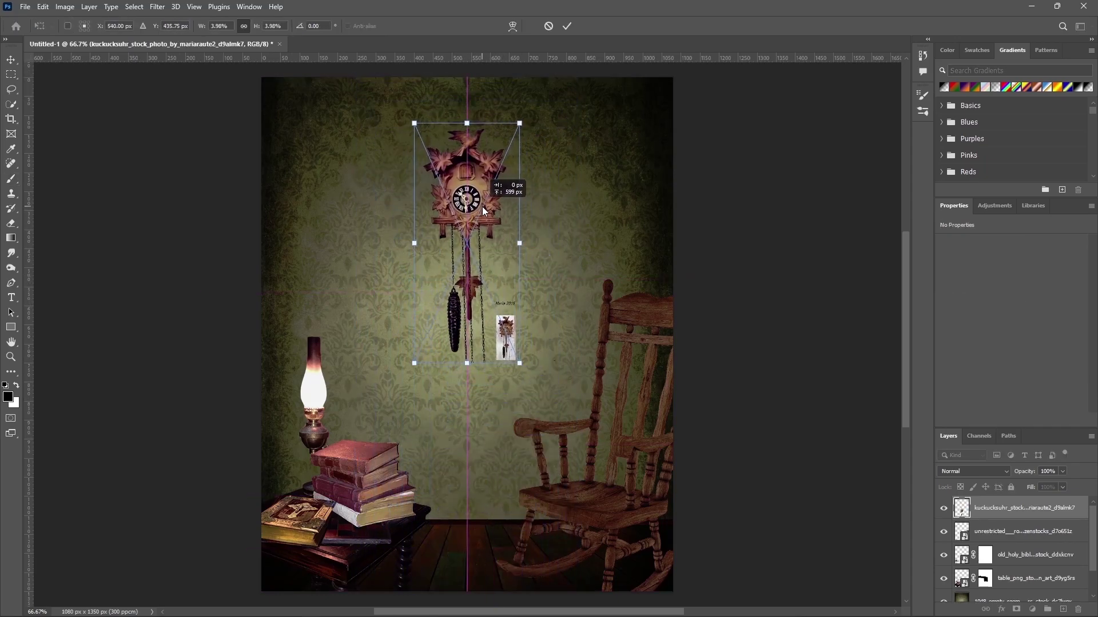
left_click_drag(520, 250, 534, 254)
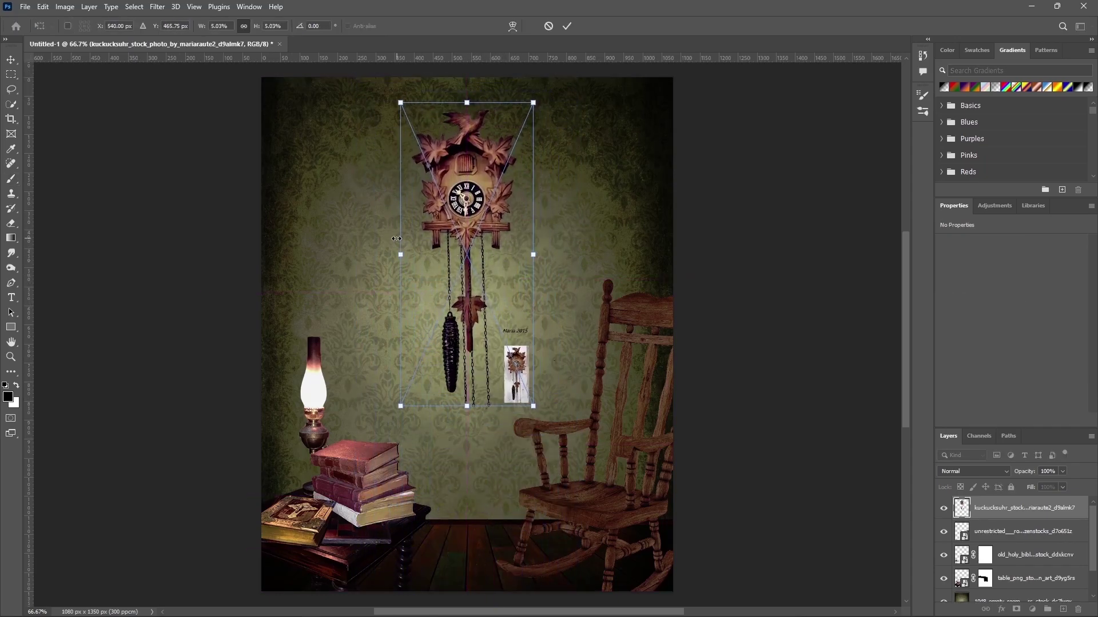
left_click_drag(413, 255, 410, 255)
left_click(566, 26)
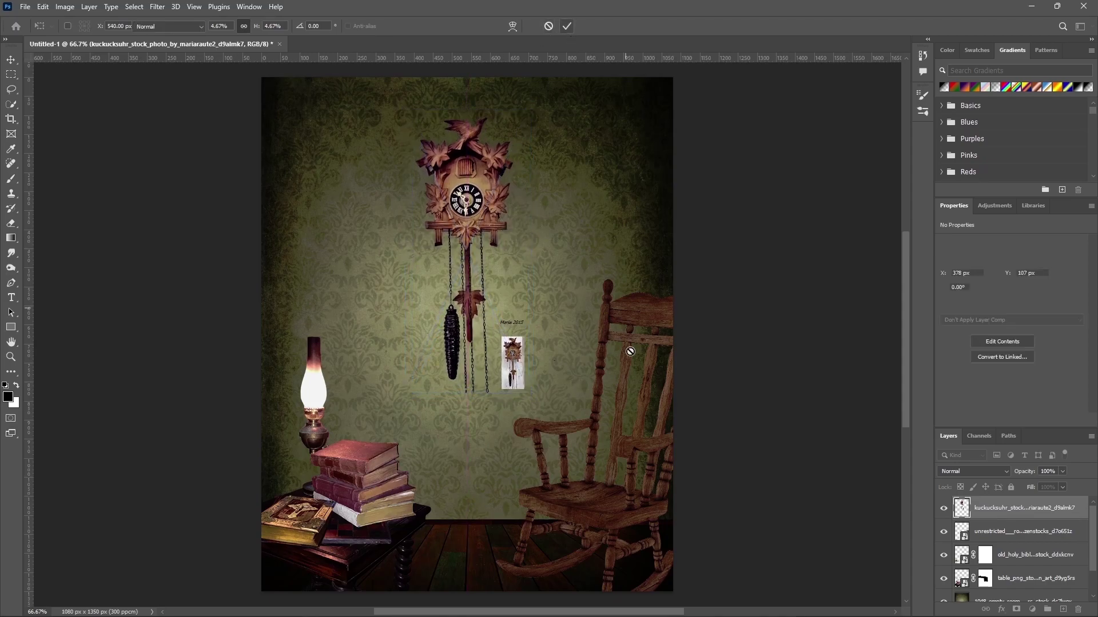
key("b")
key("ctrl+t")
left_click_drag(493, 251, 496, 243)
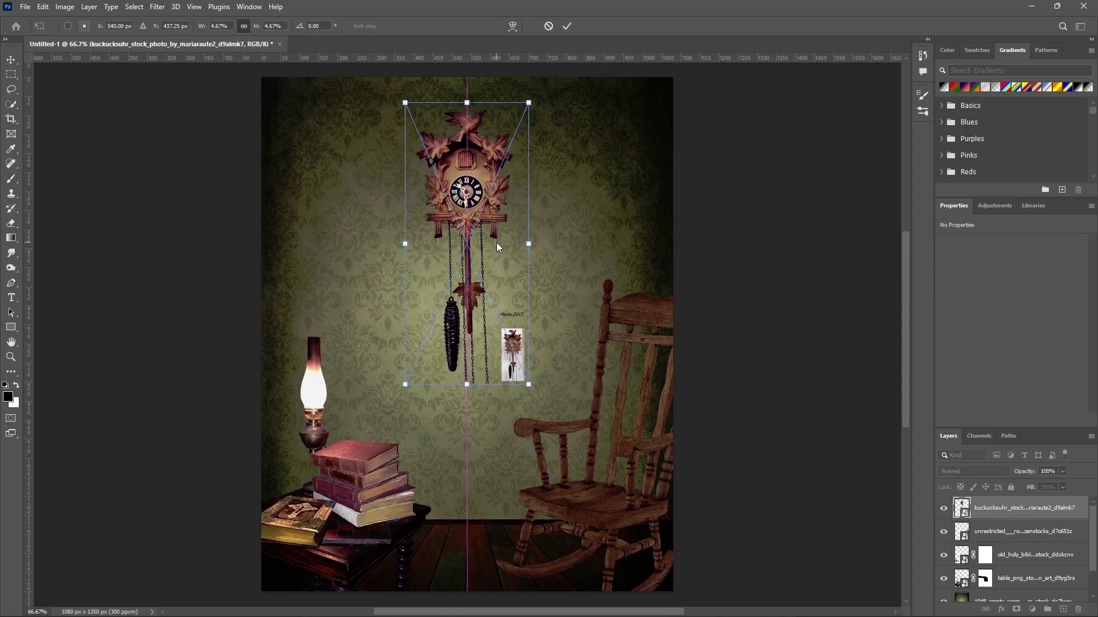
key("Return")
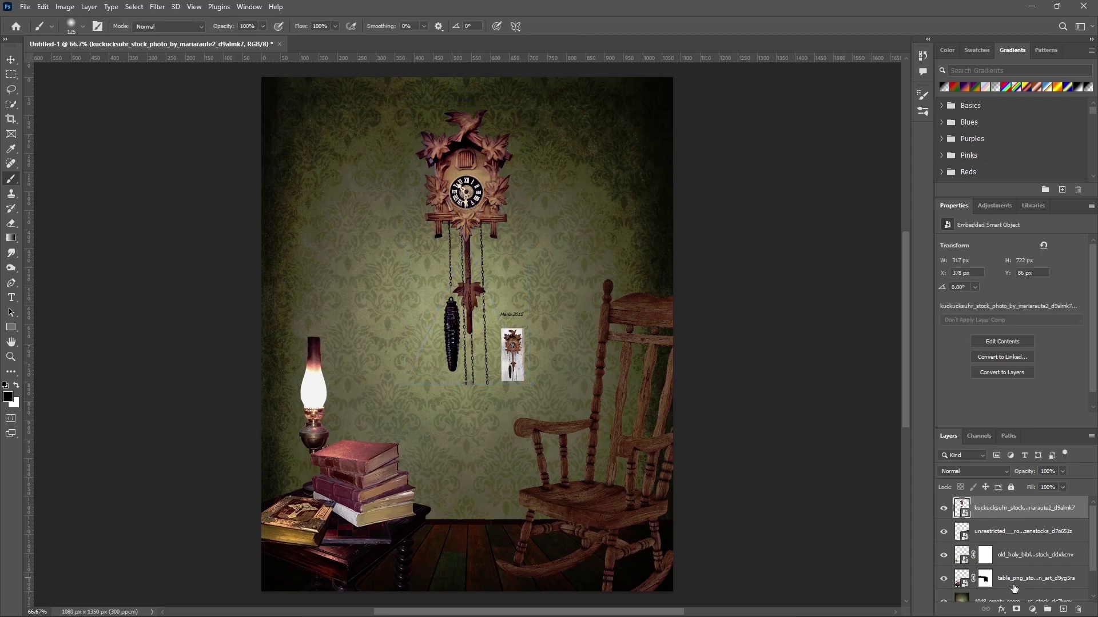
Step: Mask out the clock's inset photo, raise it slightly, and place the woman photo
left_click(1016, 610)
left_click_drag(514, 313, 516, 361)
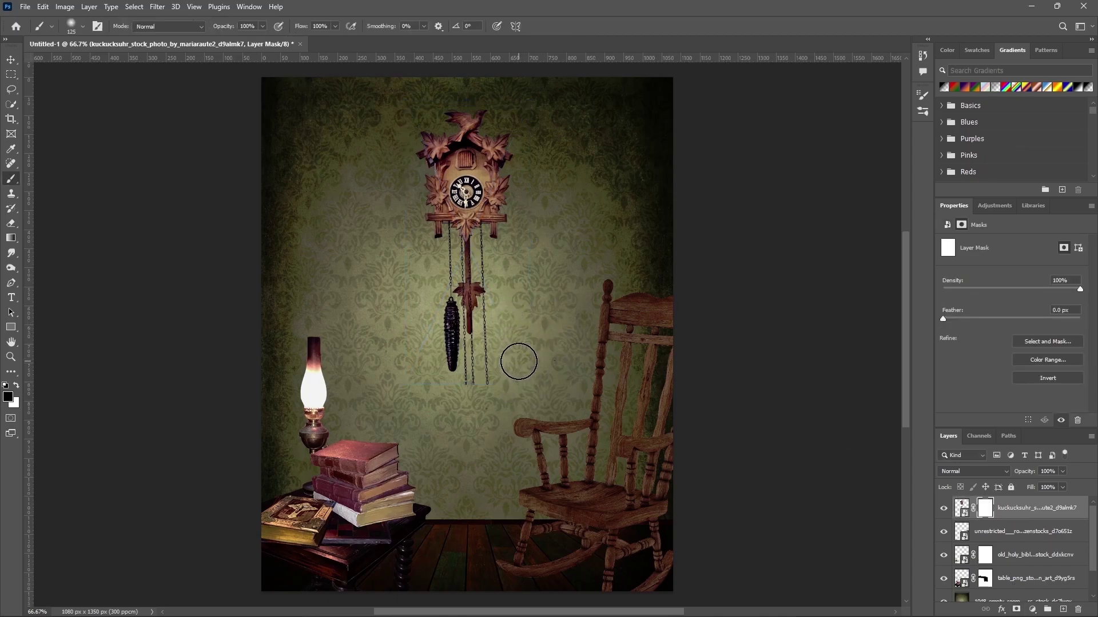
left_click(961, 508)
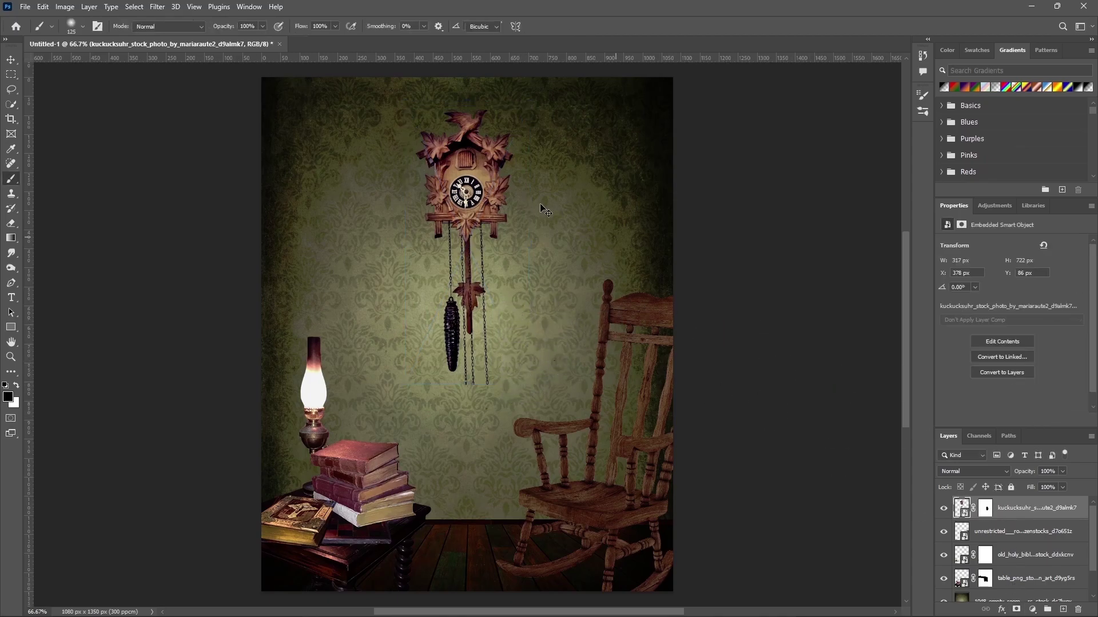
key("ctrl+t")
left_click_drag(499, 214, 501, 201)
key("Return")
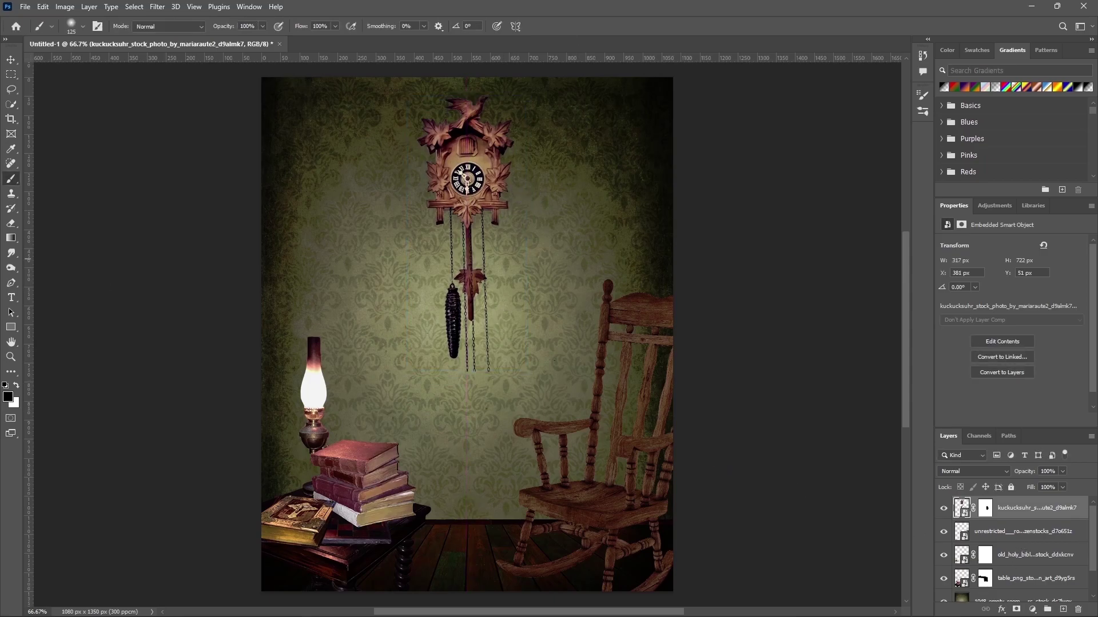
left_click_drag(1097, 354, 577, 361)
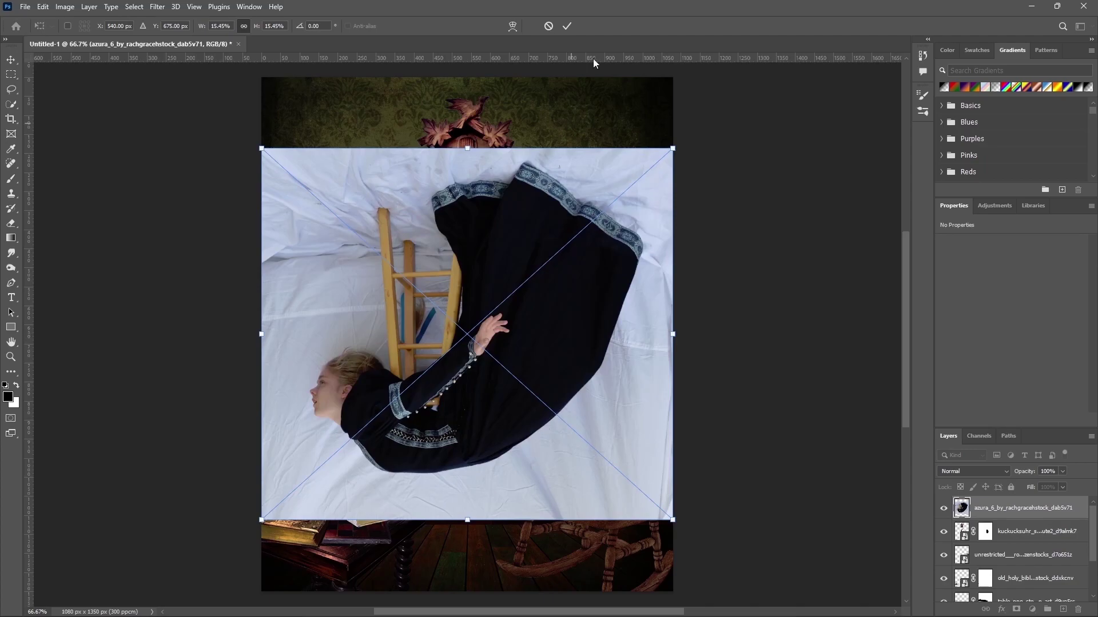
Step: Select the woman with Select Subject, subtract the chair, and mask out the sheets
left_click(567, 26)
left_click(133, 7)
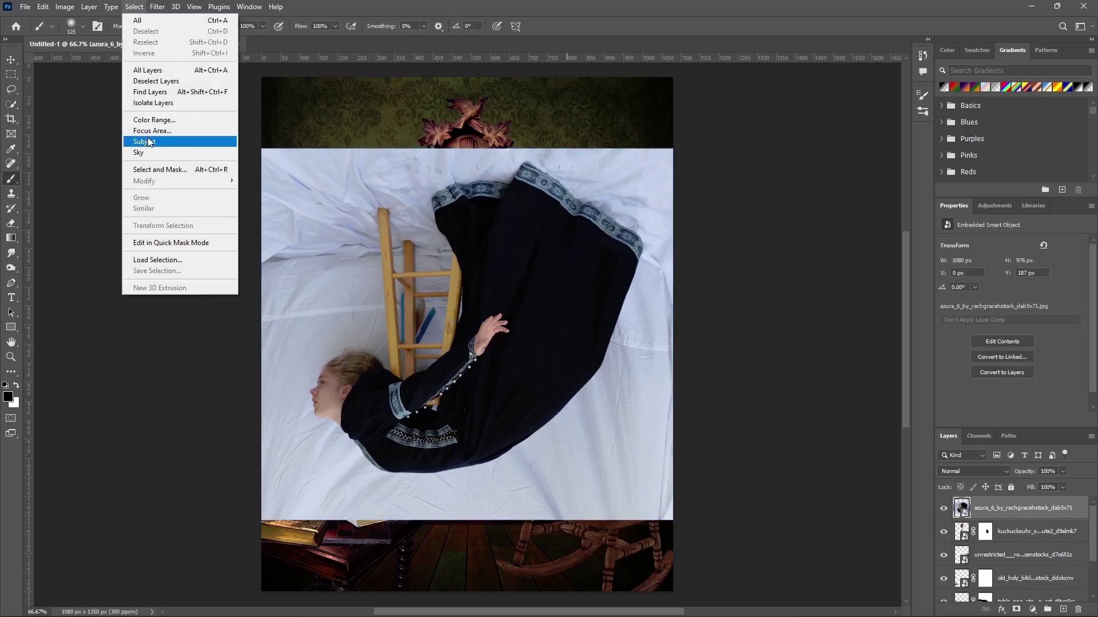
left_click(143, 142)
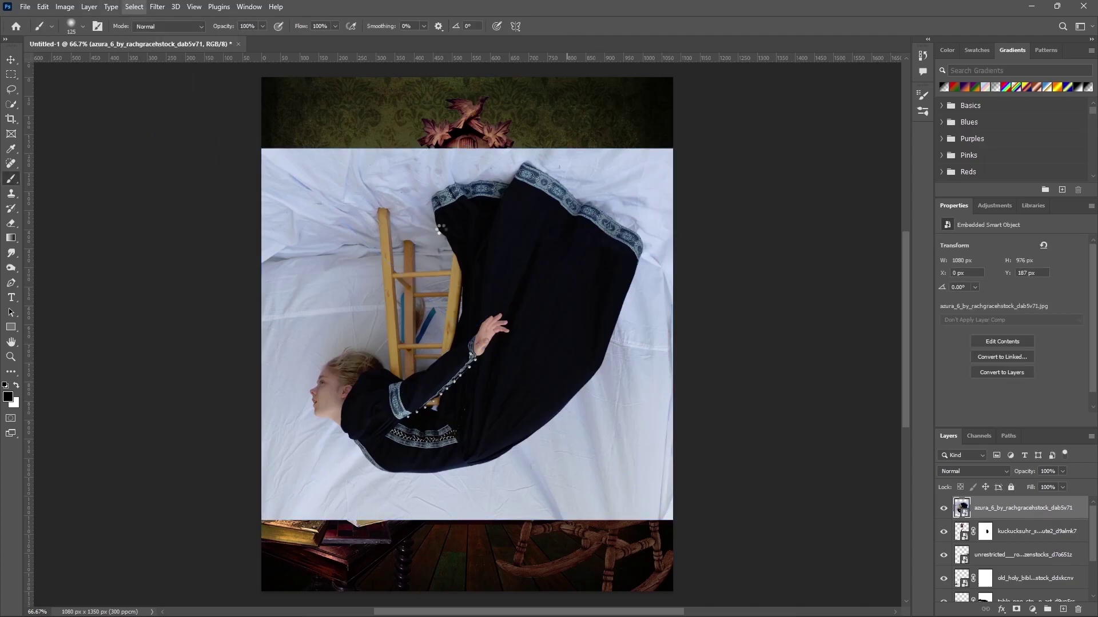
key("w")
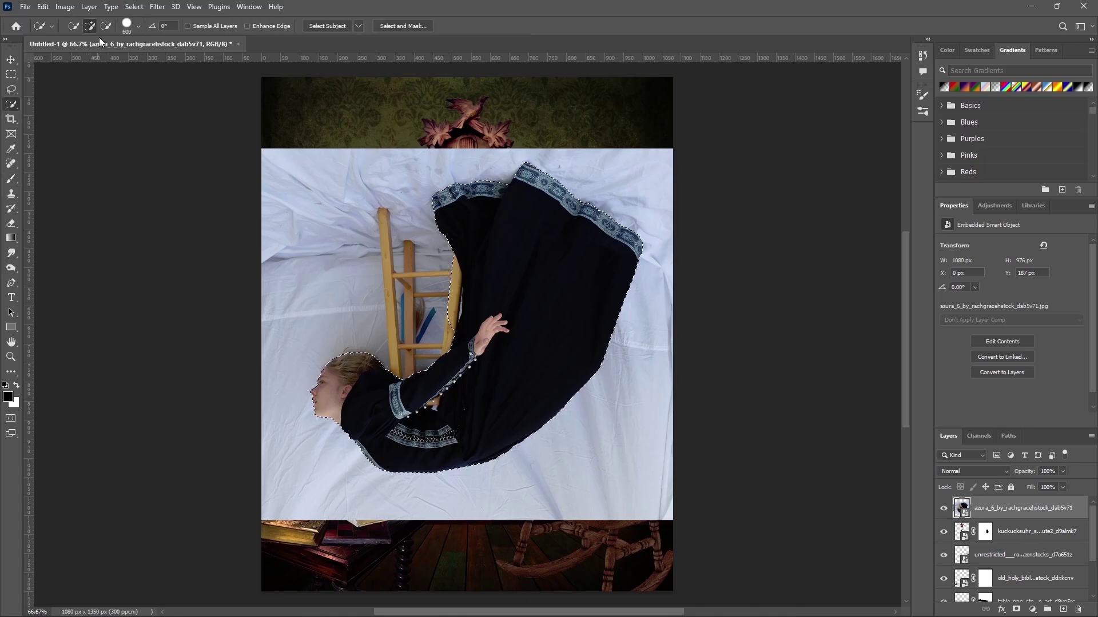
left_click(106, 26)
key("bracketleft")
key("bracketleft")
key("bracketleft")
left_click_drag(436, 265, 460, 309)
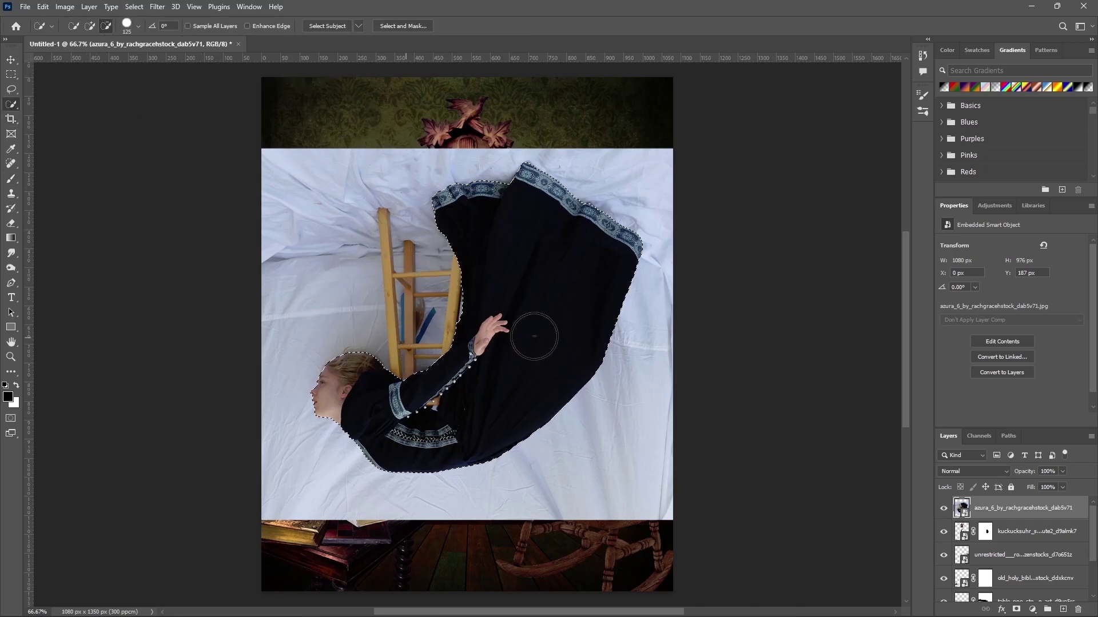
key("bracketleft")
key("bracketleft")
key("bracketleft")
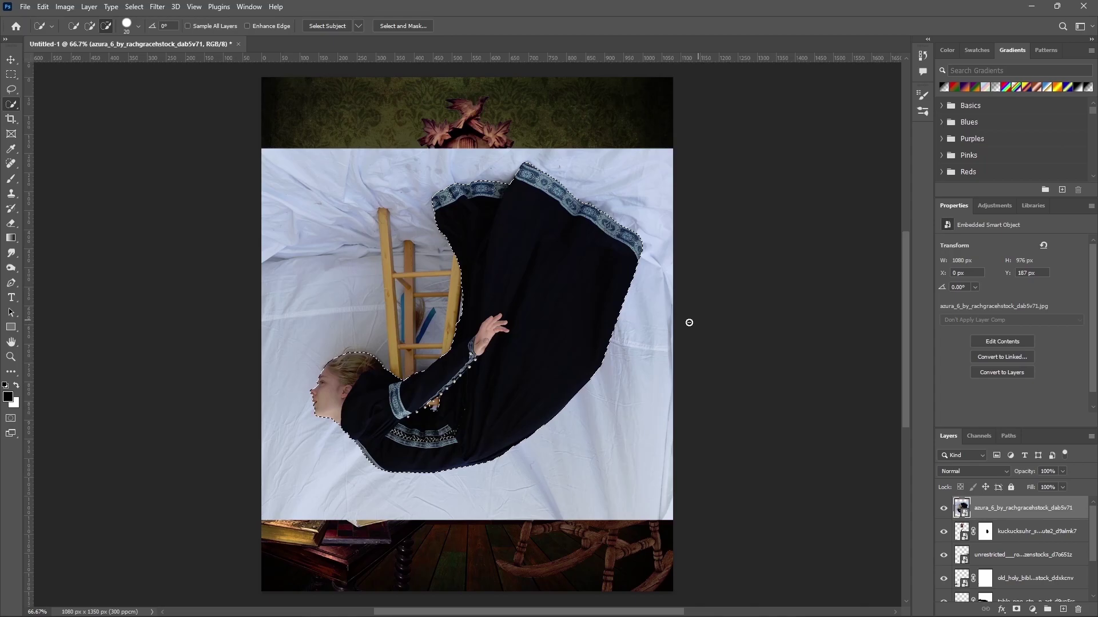
left_click(1017, 609)
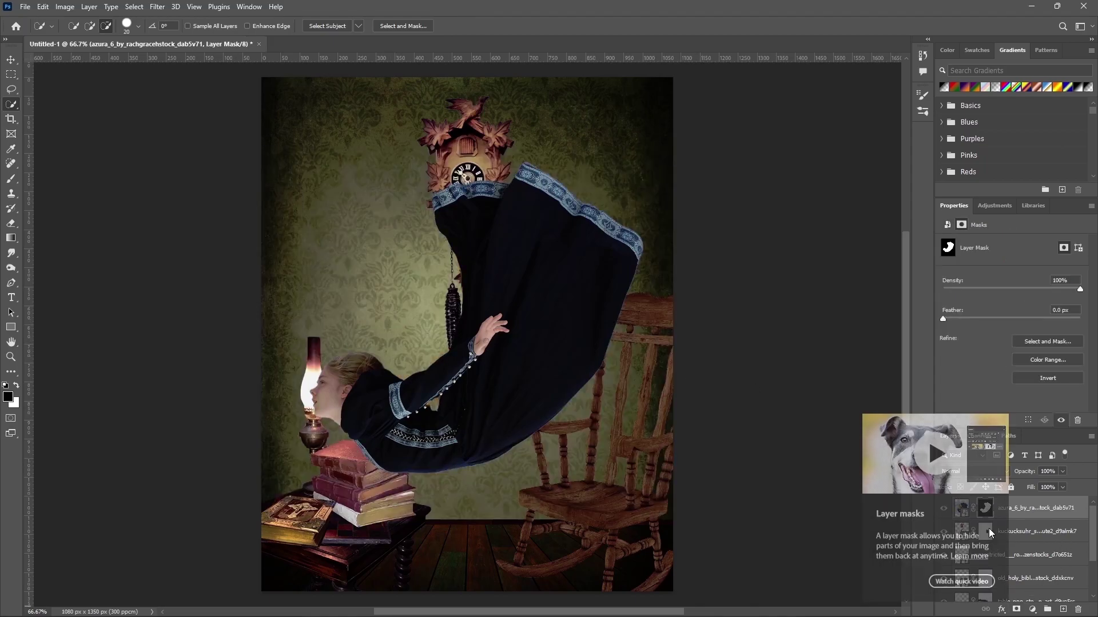
left_click(1045, 342)
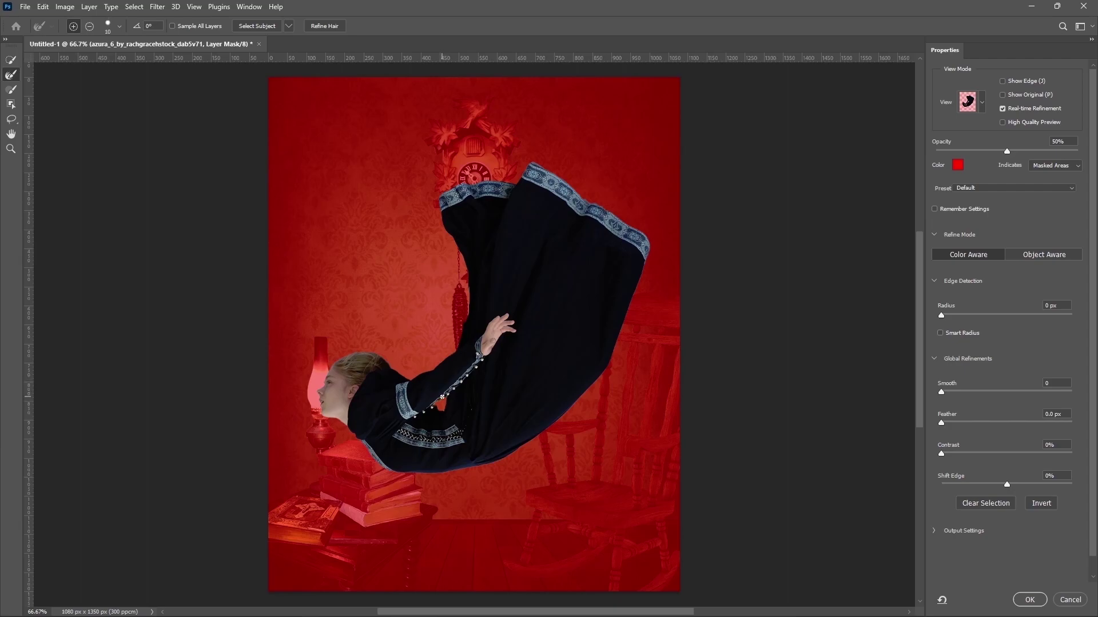
Step: Refine the woman's hair and mask edges with the Refine Edge Brush and apply
key("b")
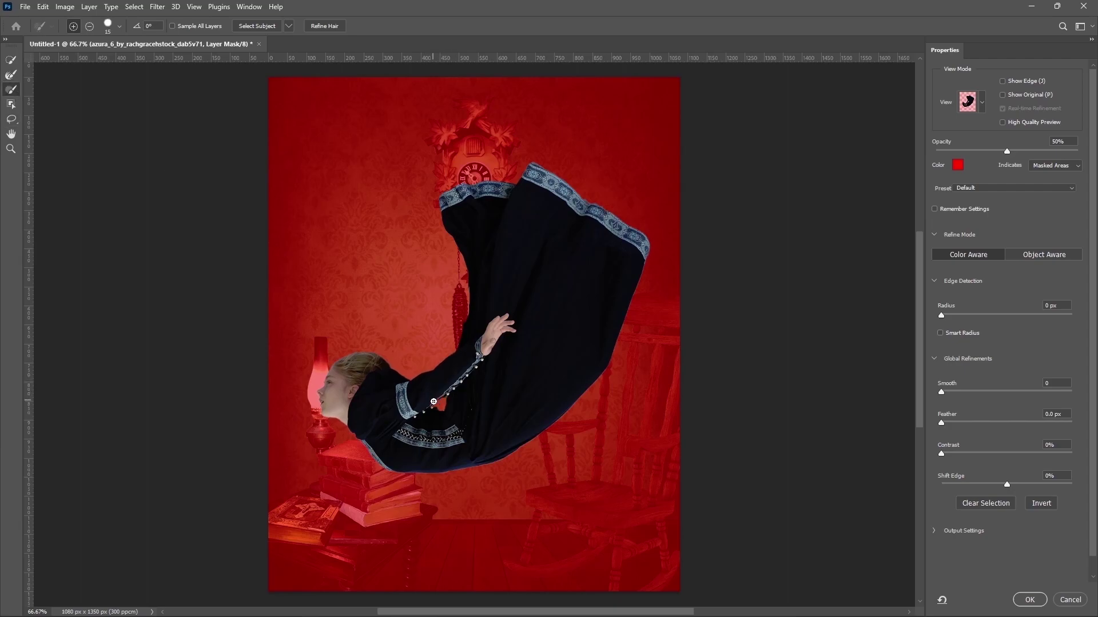
left_click(10, 75)
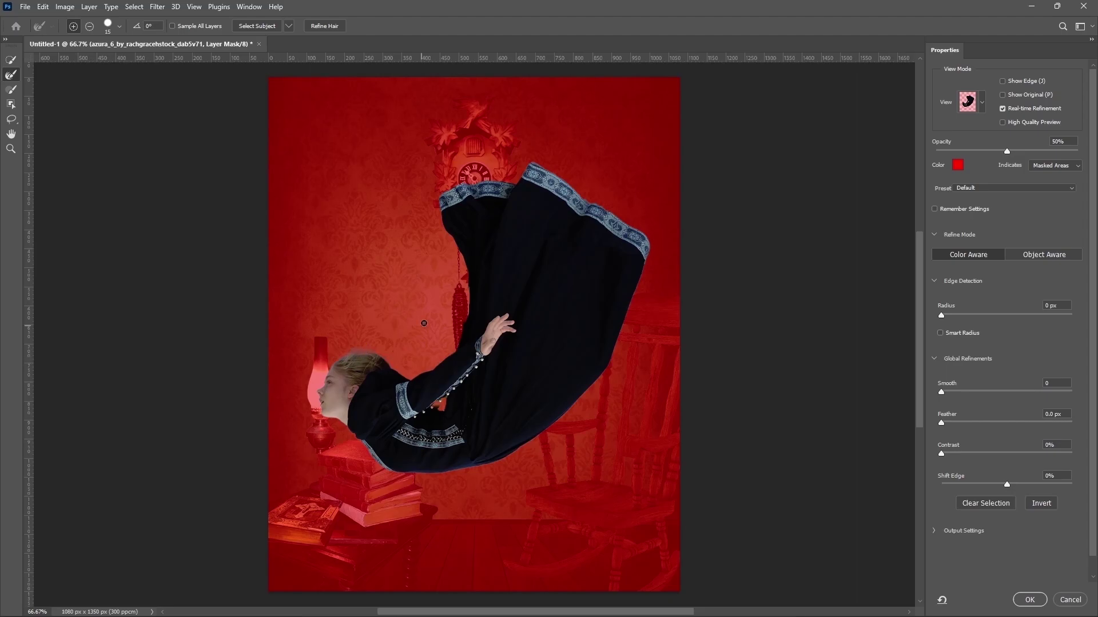
left_click(1032, 600)
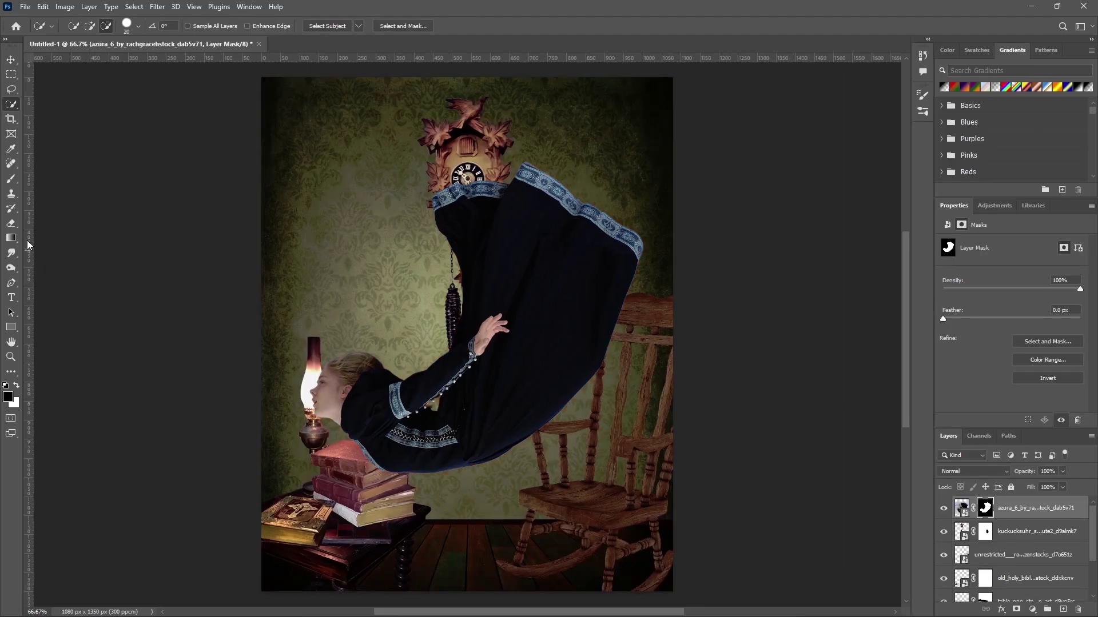
Step: Scale the woman down and tilt her about 25° clockwise across the wall
key("b")
key("x")
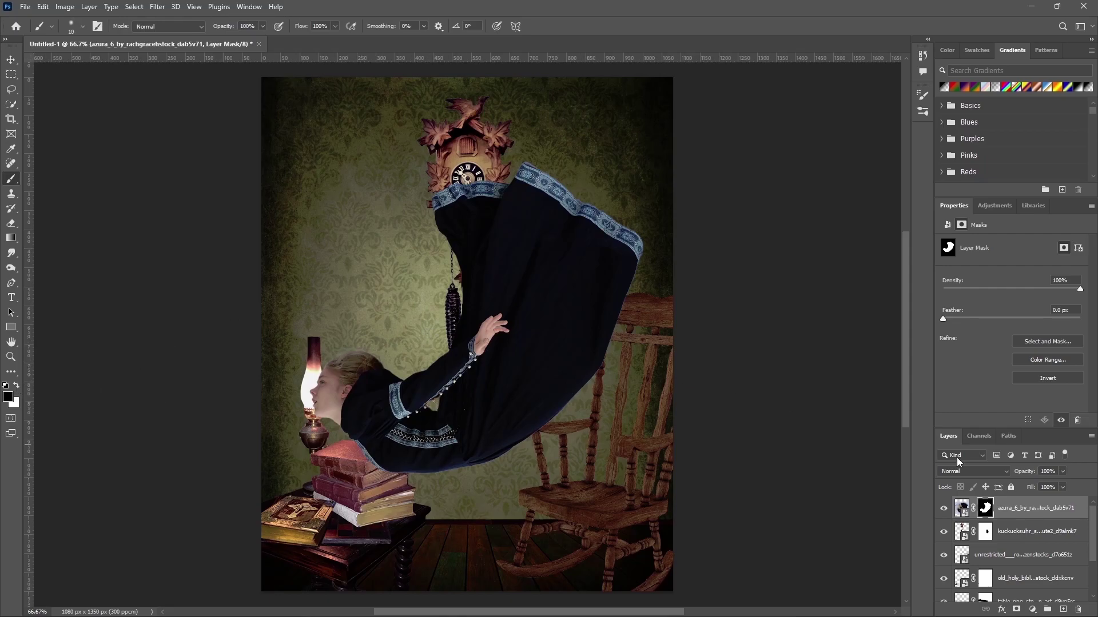
left_click(963, 507)
key("ctrl+t")
left_click_drag(674, 148, 548, 260)
left_click_drag(475, 395, 552, 276)
left_click_drag(693, 213, 692, 171)
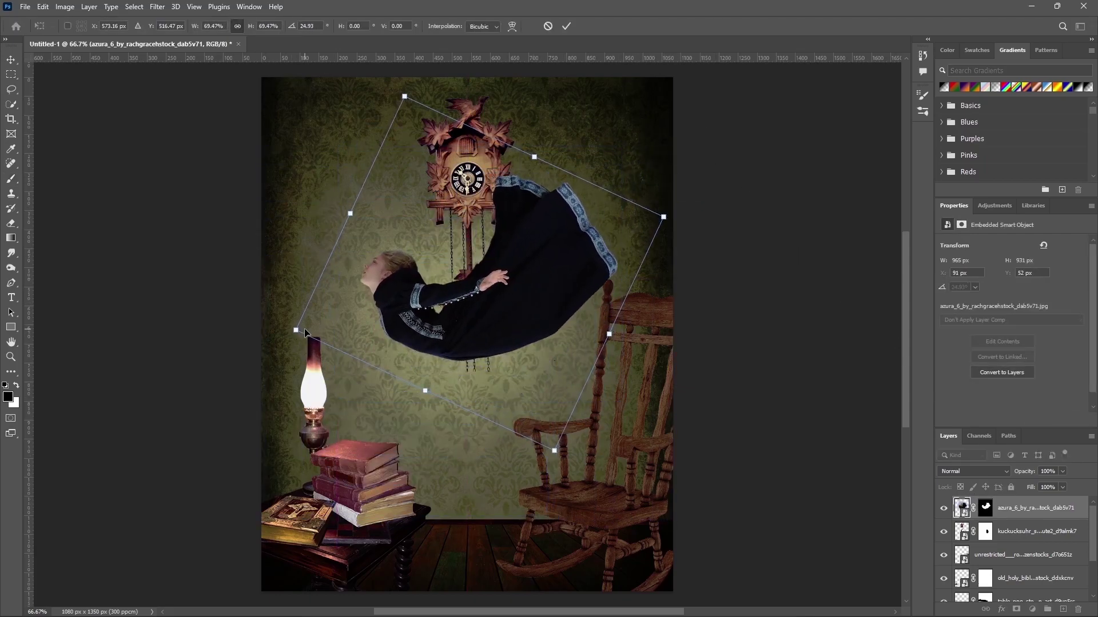
left_click_drag(305, 333, 247, 333)
left_click_drag(663, 216, 722, 187)
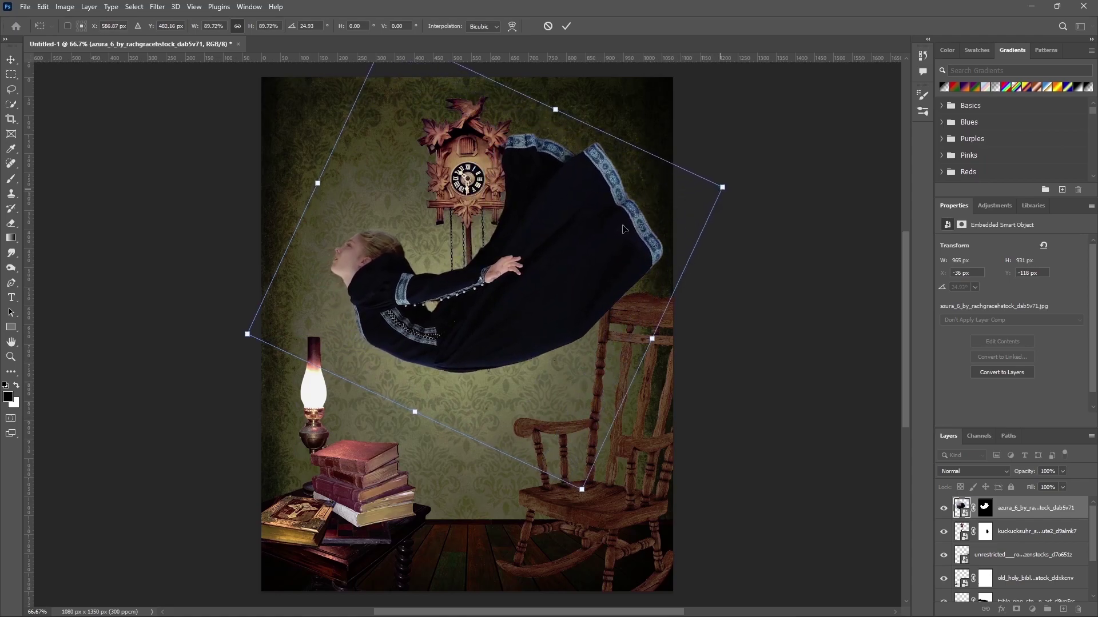
Step: Fine-tune the woman to about 85% size beside the clock and commit
left_click_drag(247, 334, 318, 314)
left_click_drag(530, 276, 481, 293)
left_click_drag(565, 296, 567, 275)
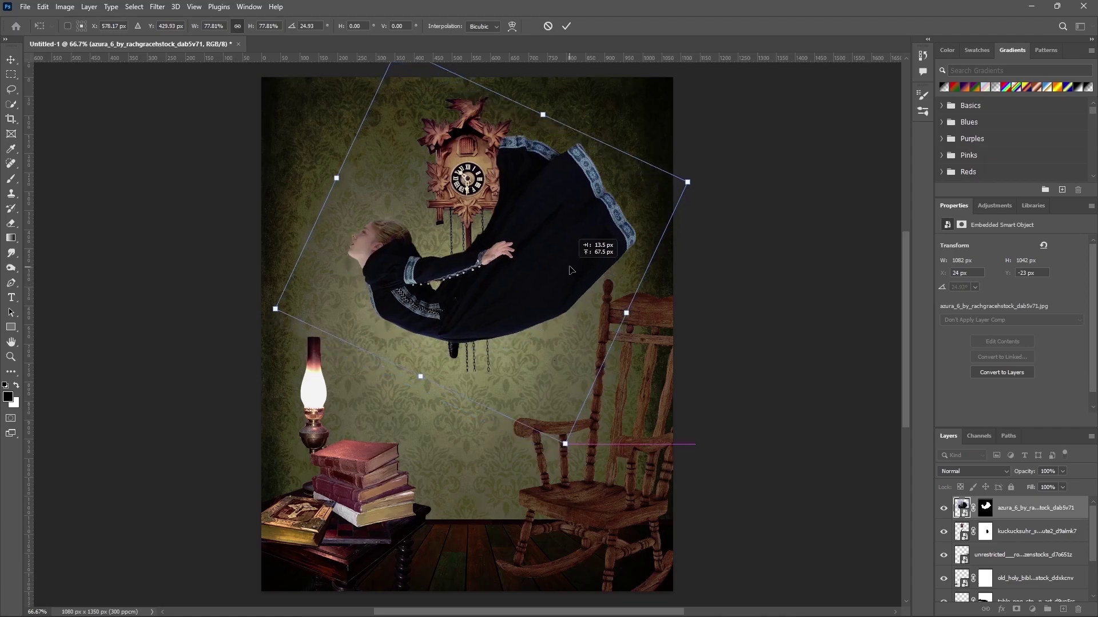
left_click_drag(564, 441, 576, 466)
left_click_drag(566, 387, 568, 369)
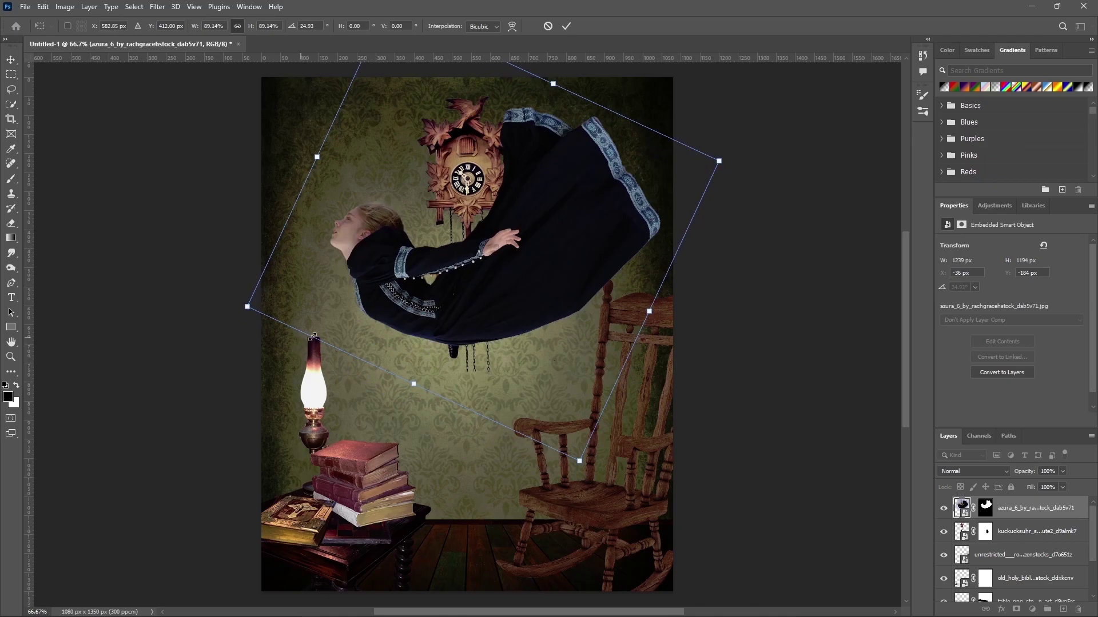
left_click_drag(247, 307, 262, 303)
mouse_move(453, 292)
left_mouse_down()
mouse_move(462, 295)
mouse_move(446, 300)
mouse_move(467, 285)
left_mouse_up()
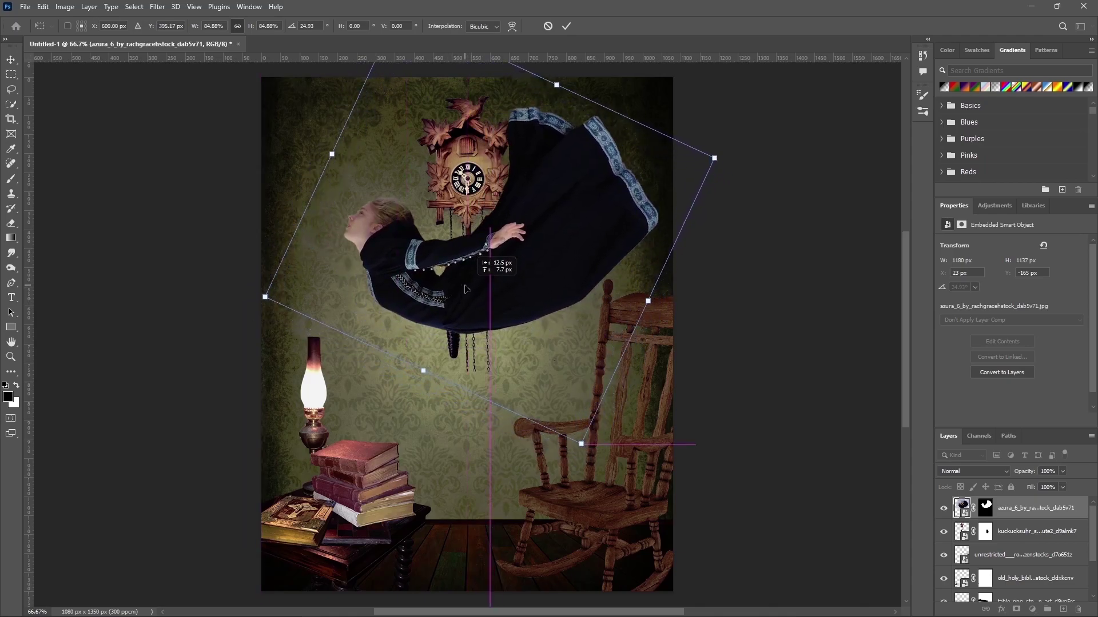
left_click(566, 25)
key("b")
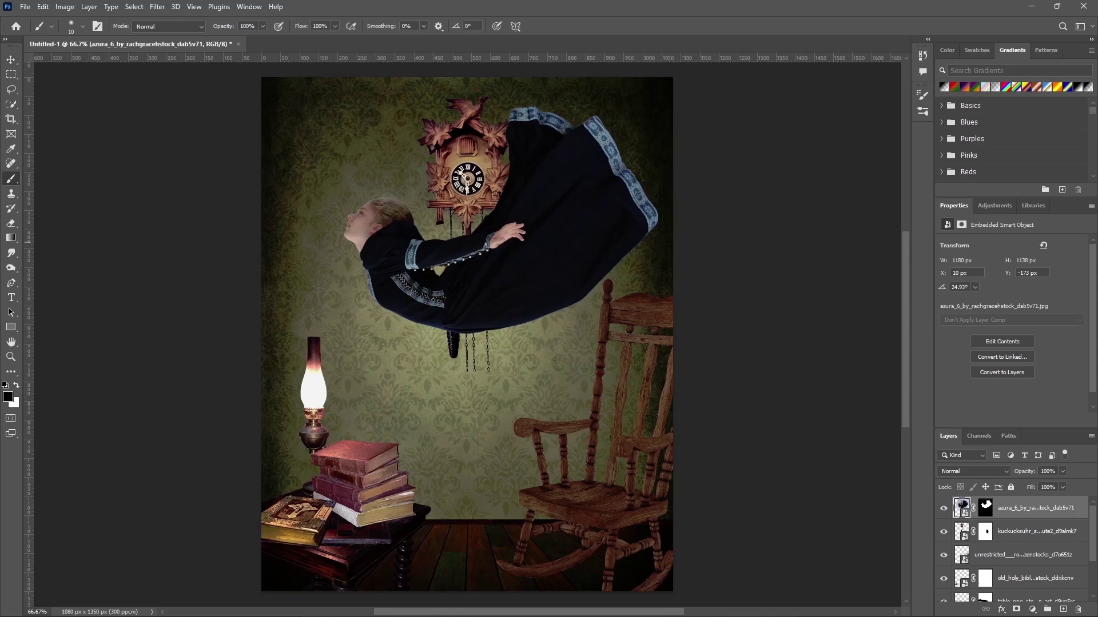
Step: Place the open book photo and mask away its white background using Select Subject
left_click_drag(453, 440, 472, 463)
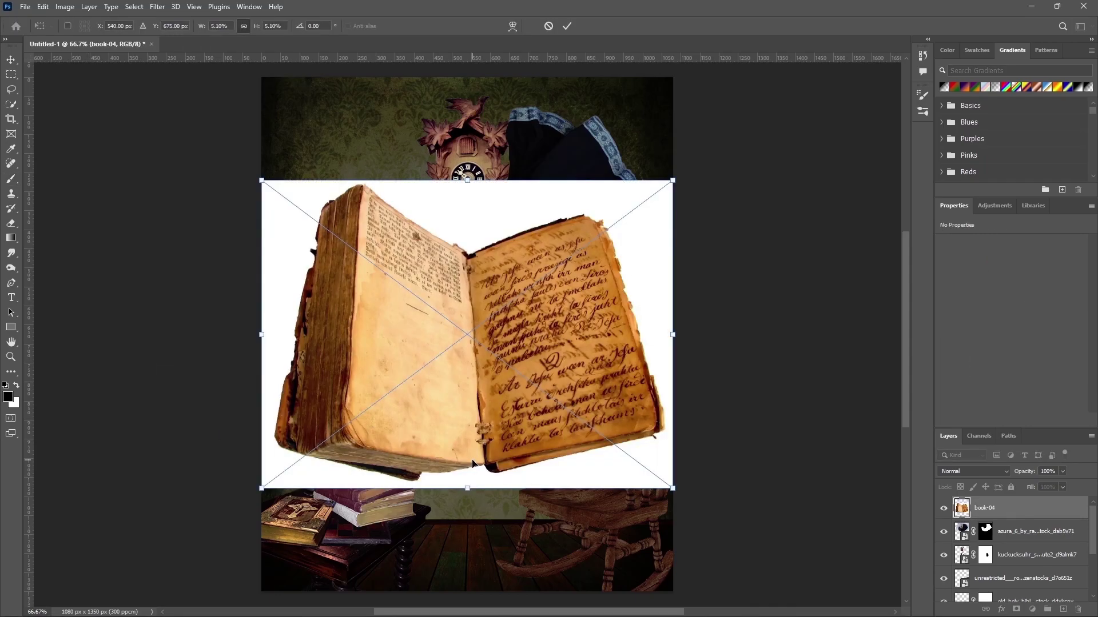
left_click(567, 27)
left_click(135, 6)
left_click(144, 147)
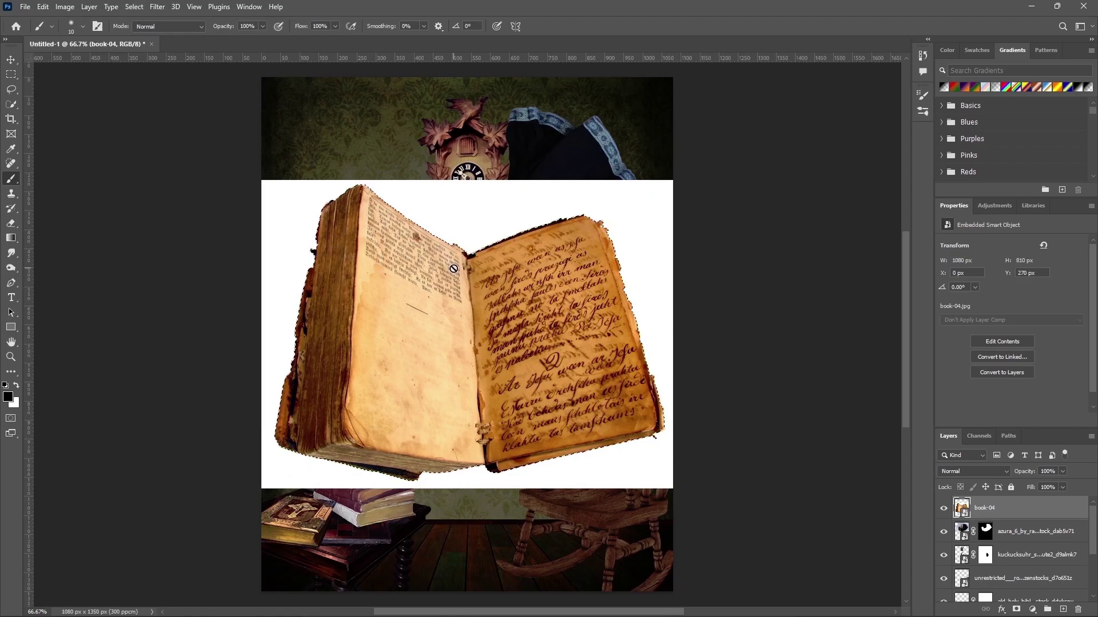
left_click(1017, 609)
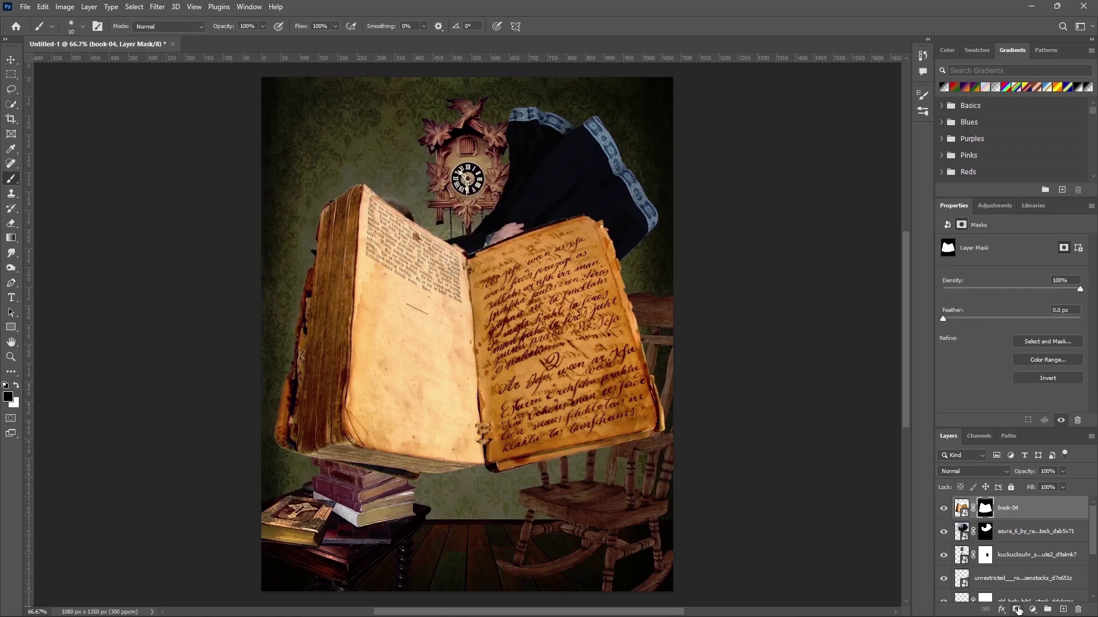
left_click(1051, 341)
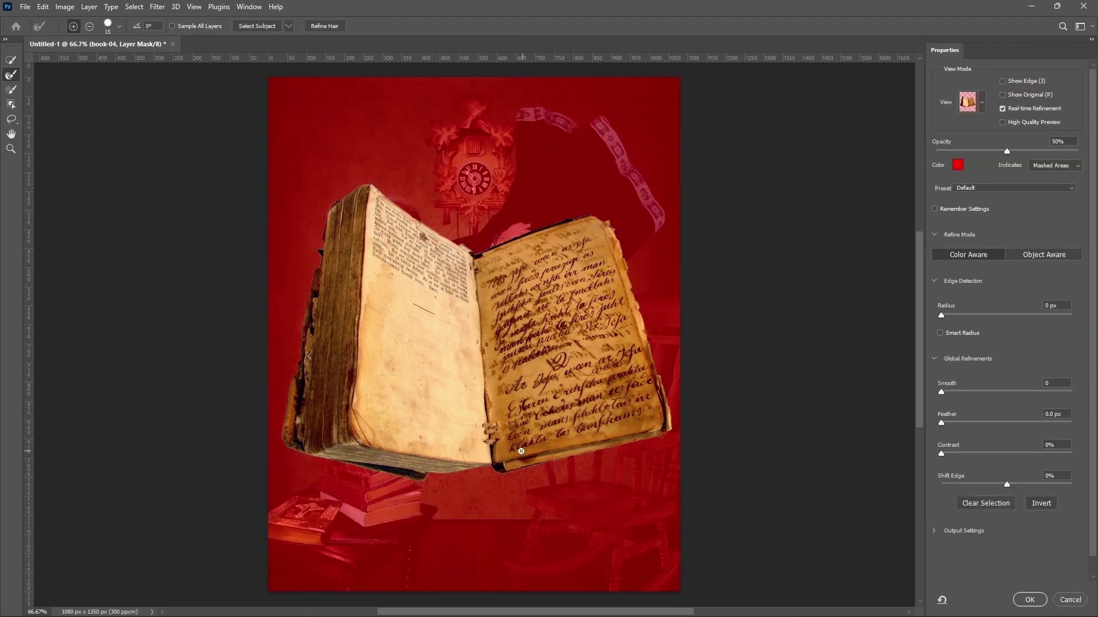
left_click(1029, 600)
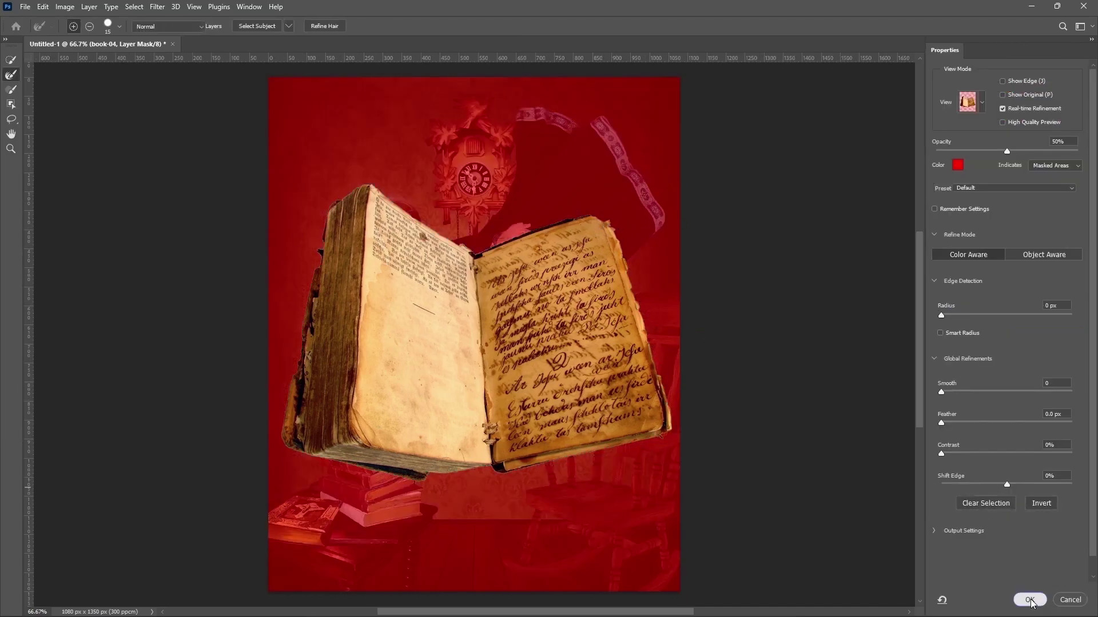
Step: Shrink, flip and rotate the book onto the woman's dress
left_click(963, 509)
key("ctrl+t")
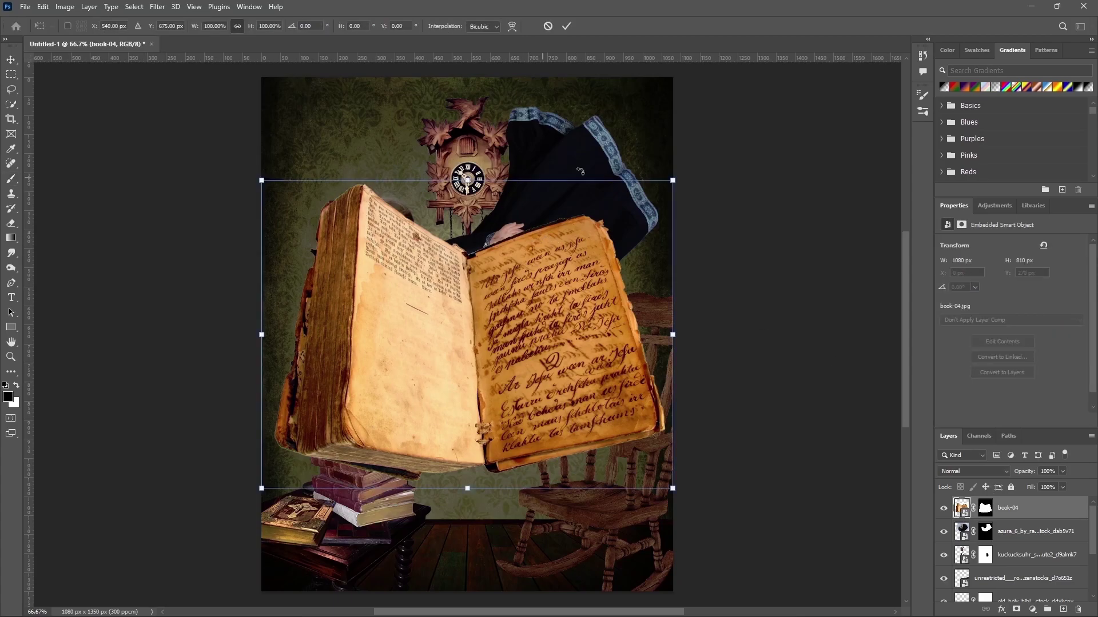
left_click_drag(673, 184, 365, 371)
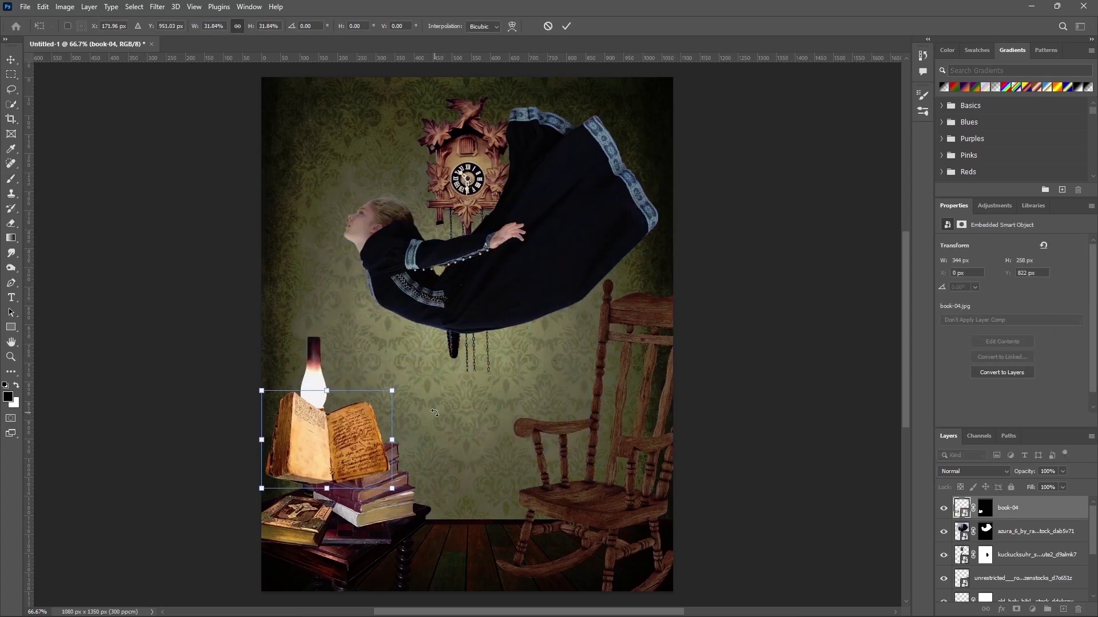
right_click(343, 428)
left_click(366, 421)
mouse_move(403, 496)
left_mouse_down()
mouse_move(486, 430)
mouse_move(426, 439)
mouse_move(365, 405)
mouse_move(351, 421)
left_mouse_up()
mouse_move(336, 460)
left_mouse_down()
mouse_move(520, 299)
mouse_move(557, 345)
mouse_move(552, 329)
mouse_move(572, 346)
mouse_move(581, 339)
mouse_move(535, 320)
mouse_move(547, 337)
mouse_move(529, 335)
left_mouse_up()
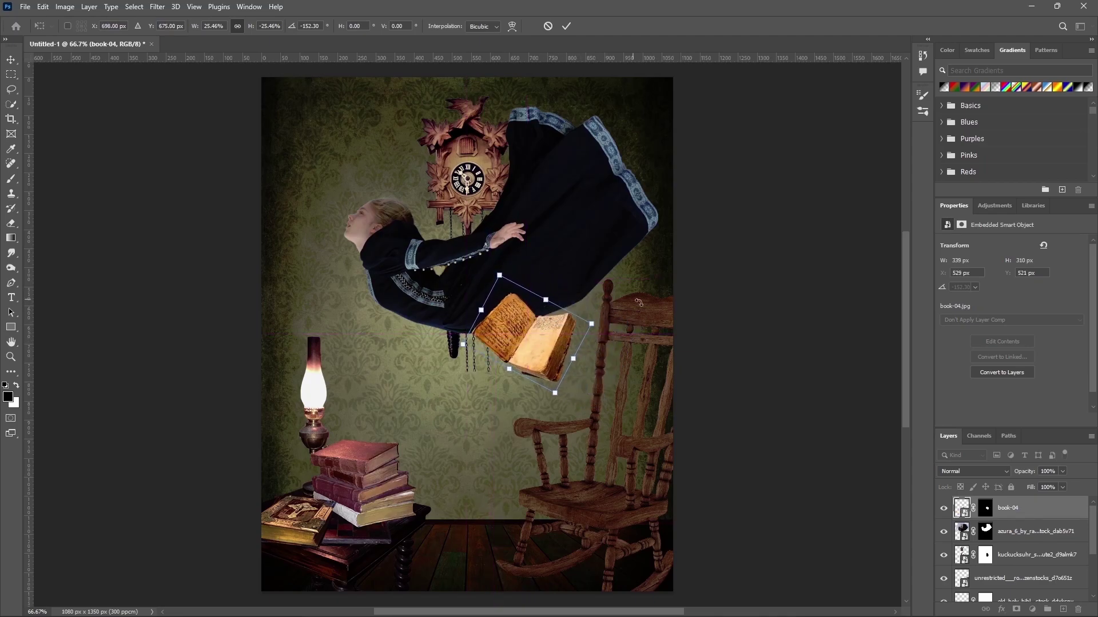
left_click_drag(606, 312, 578, 352)
mouse_move(650, 377)
left_mouse_down()
mouse_move(612, 413)
mouse_move(609, 281)
left_mouse_up()
Step: Flip the book back vertically, settle it beneath her skirt, and enlarge the Layers panel
right_click(595, 400)
left_click(590, 589)
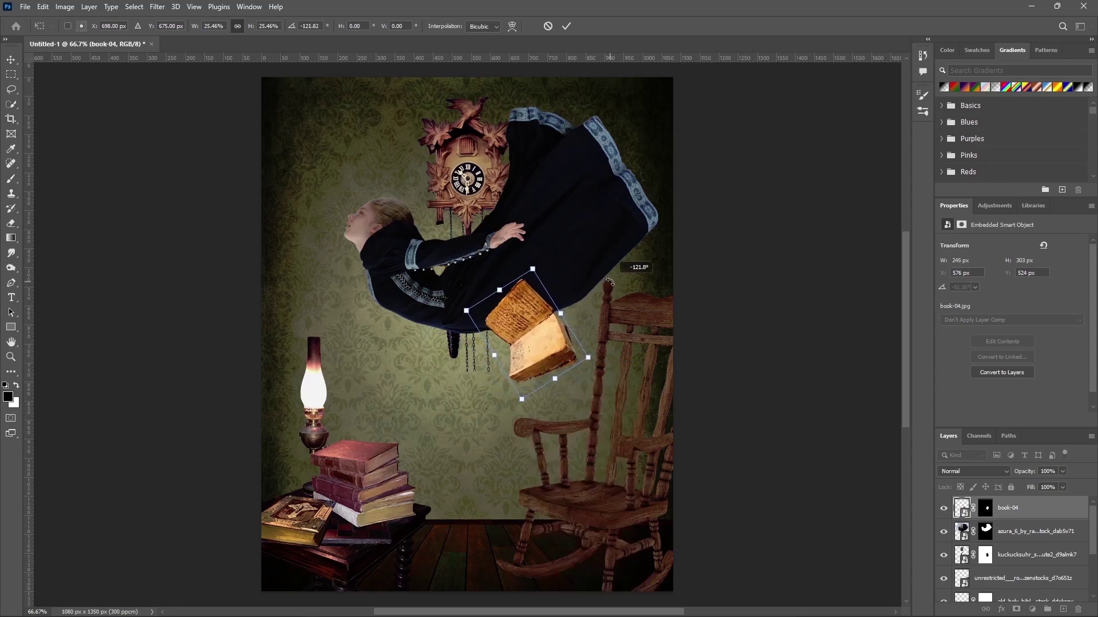
left_click_drag(533, 332, 552, 332)
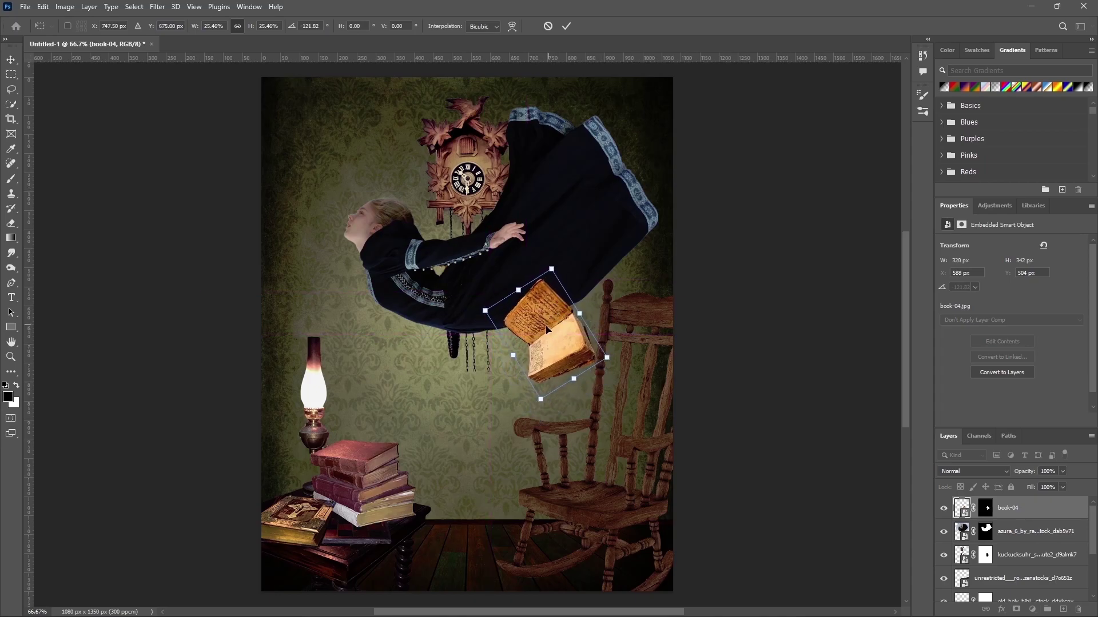
left_click_drag(552, 331, 546, 341)
left_click(566, 25)
key("b")
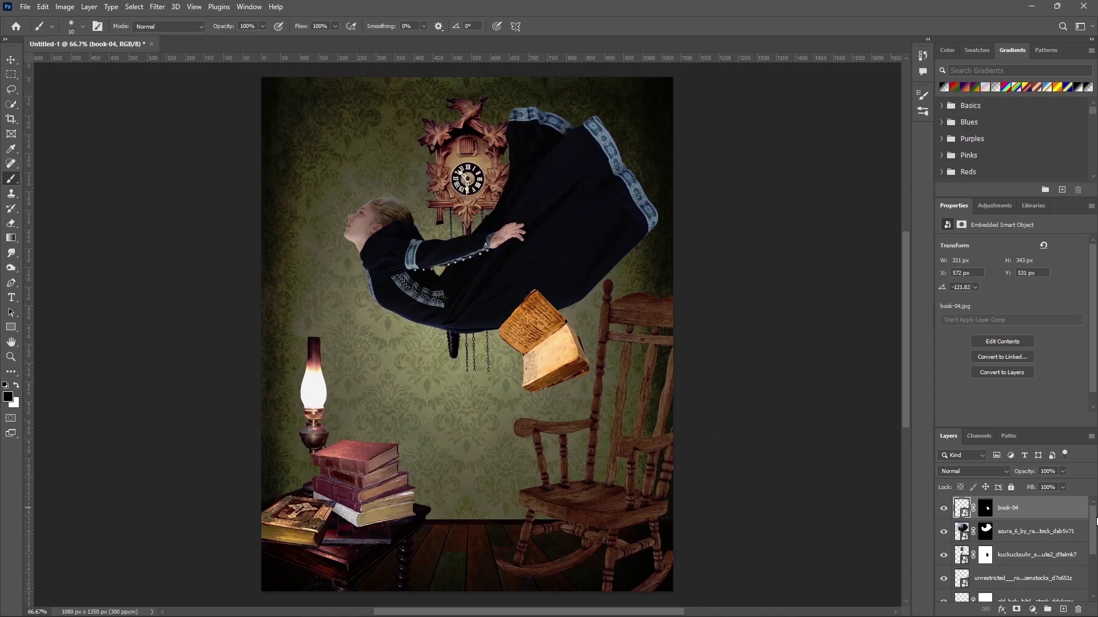
left_click_drag(1037, 427, 1037, 356)
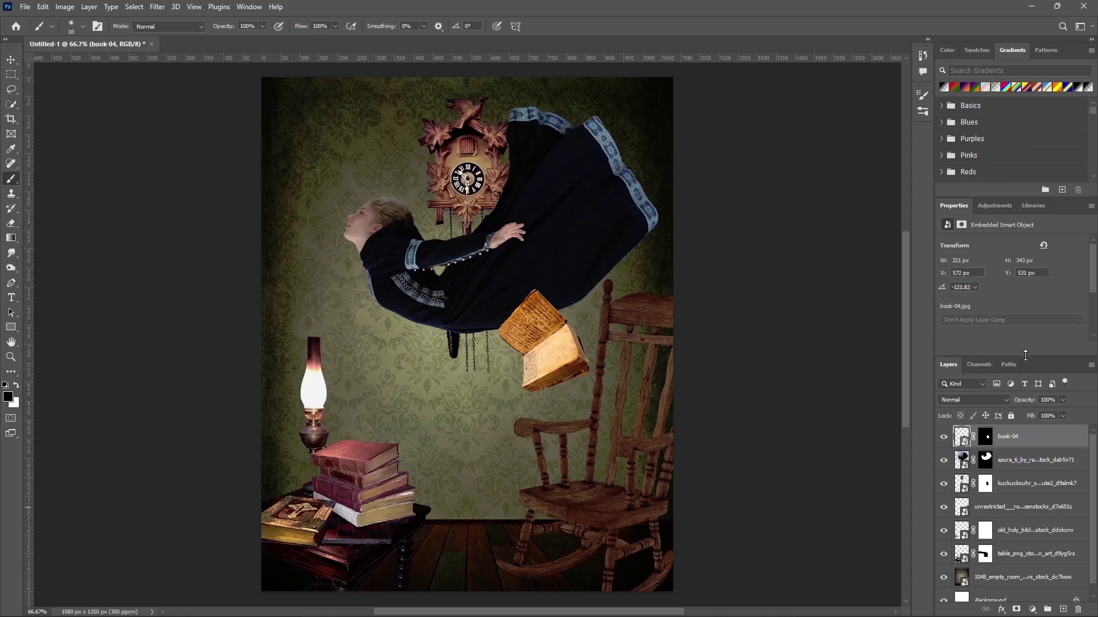
Step: Enlarge the table and bible layers together to about 104%
left_click(1006, 543)
left_click(944, 544)
left_click(1024, 519, "shift")
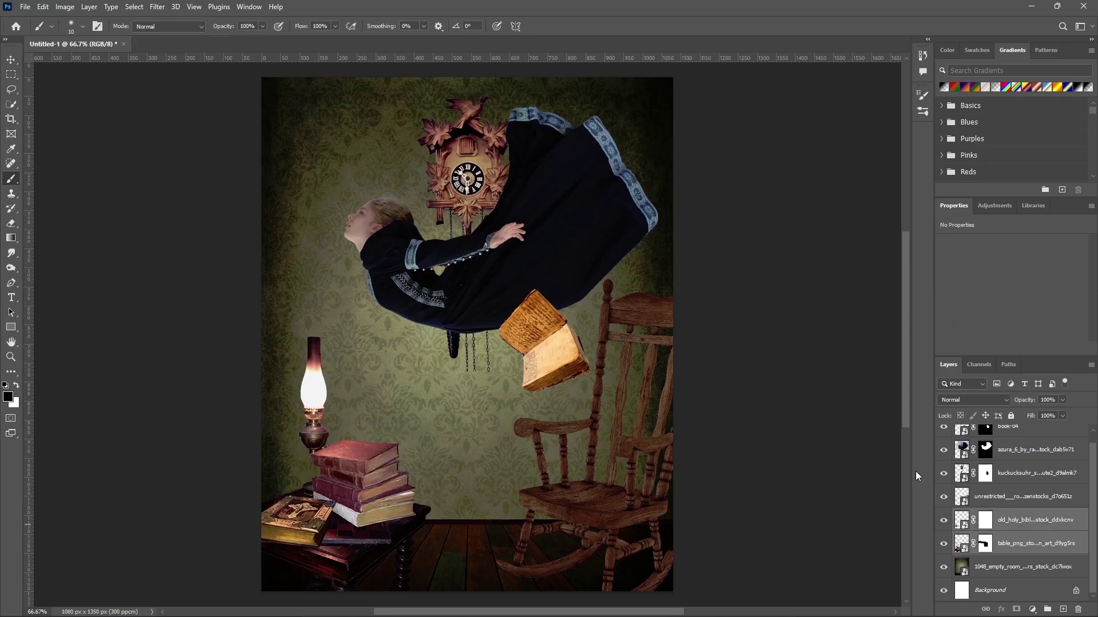
key("ctrl+t")
left_click_drag(343, 291, 345, 274)
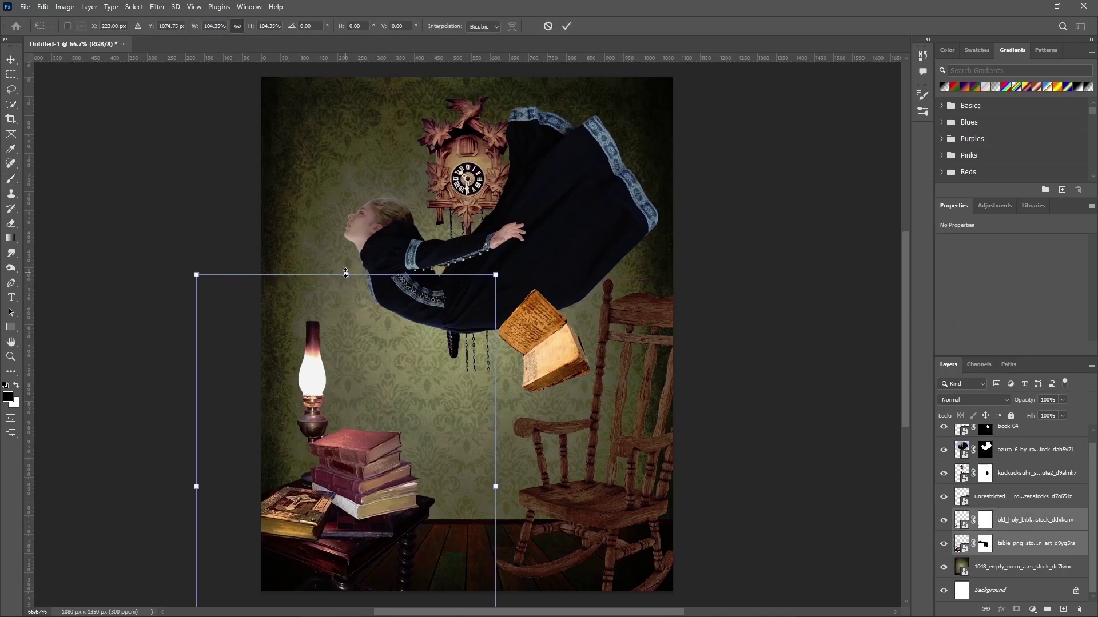
left_click_drag(375, 397, 382, 396)
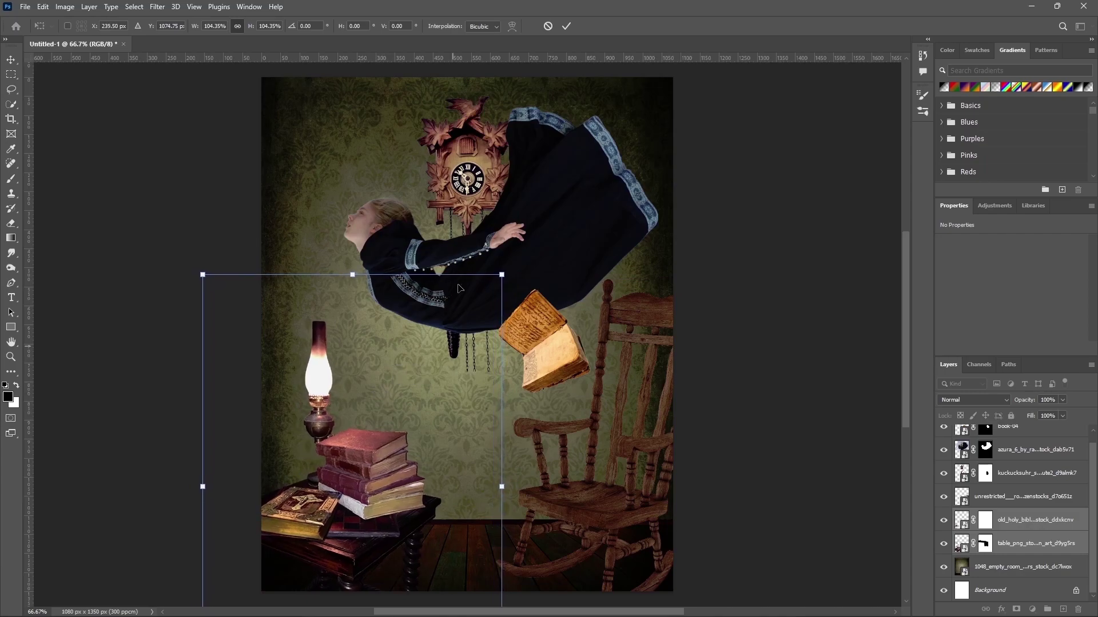
left_click(566, 26)
Step: Slightly resize and reposition the rocking chair
left_click(11, 59)
left_click(664, 318)
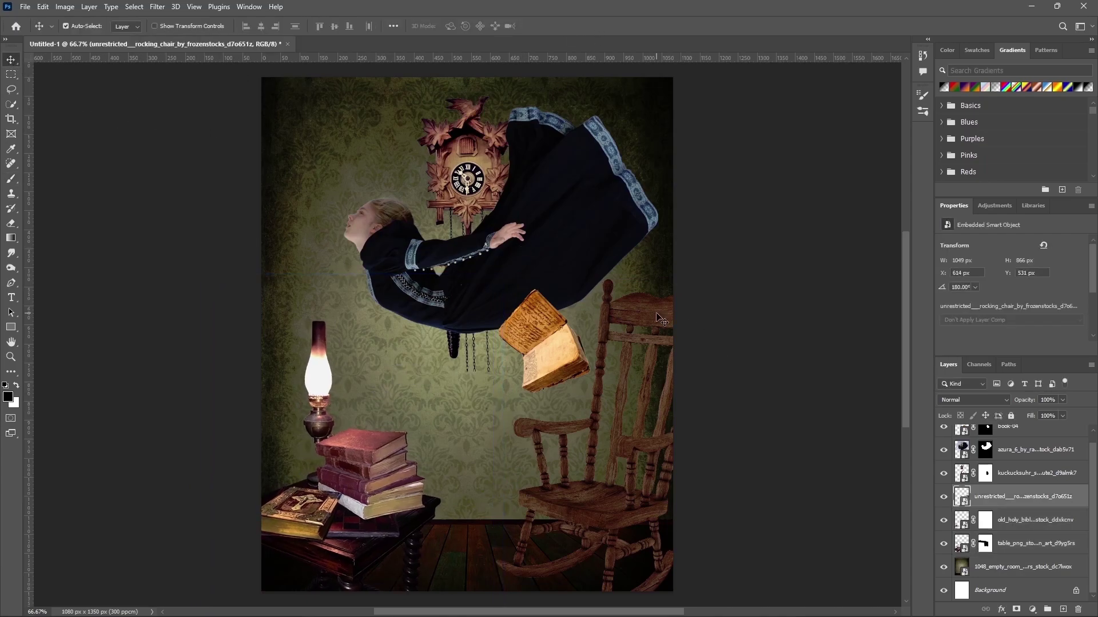
key("ctrl+t")
left_click_drag(674, 372, 658, 379)
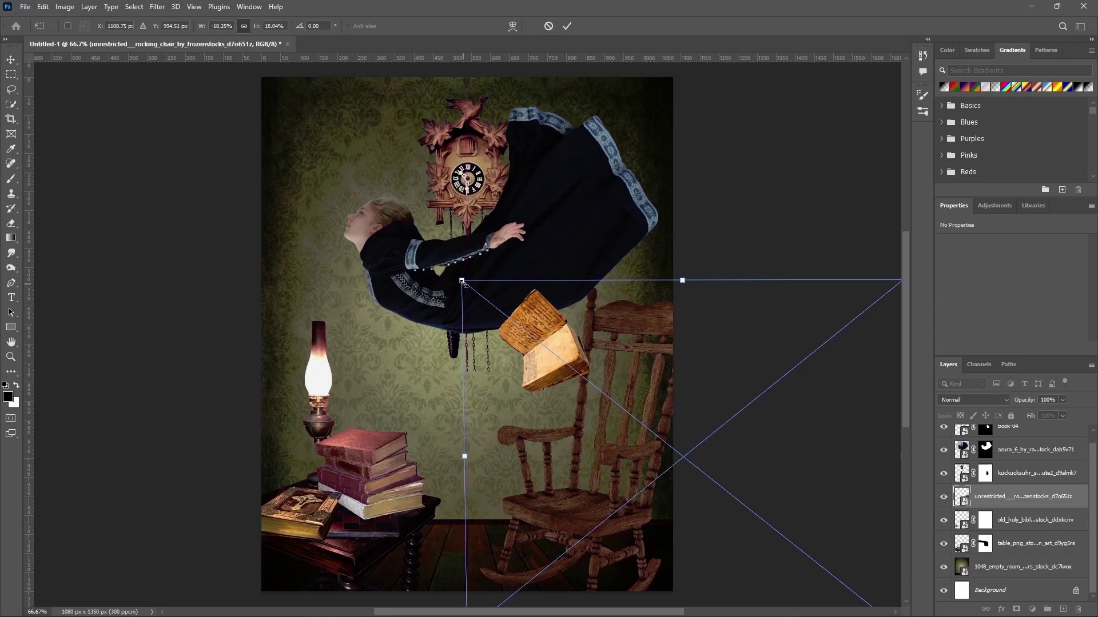
left_click_drag(462, 281, 453, 273)
left_click_drag(680, 374, 695, 372)
left_click_drag(461, 276, 480, 275)
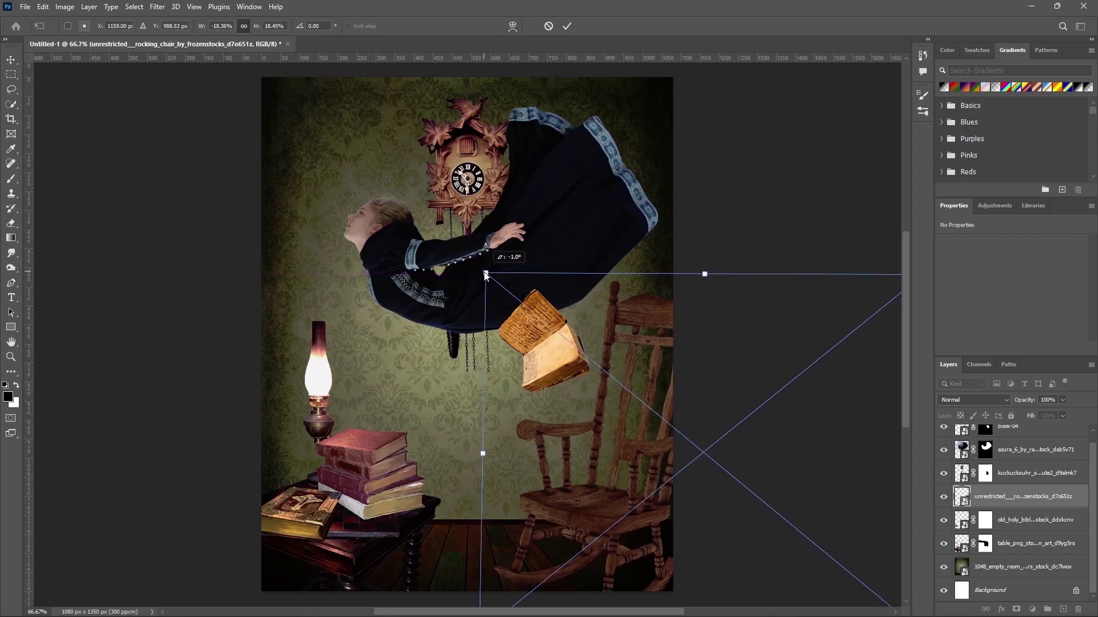
key("Return")
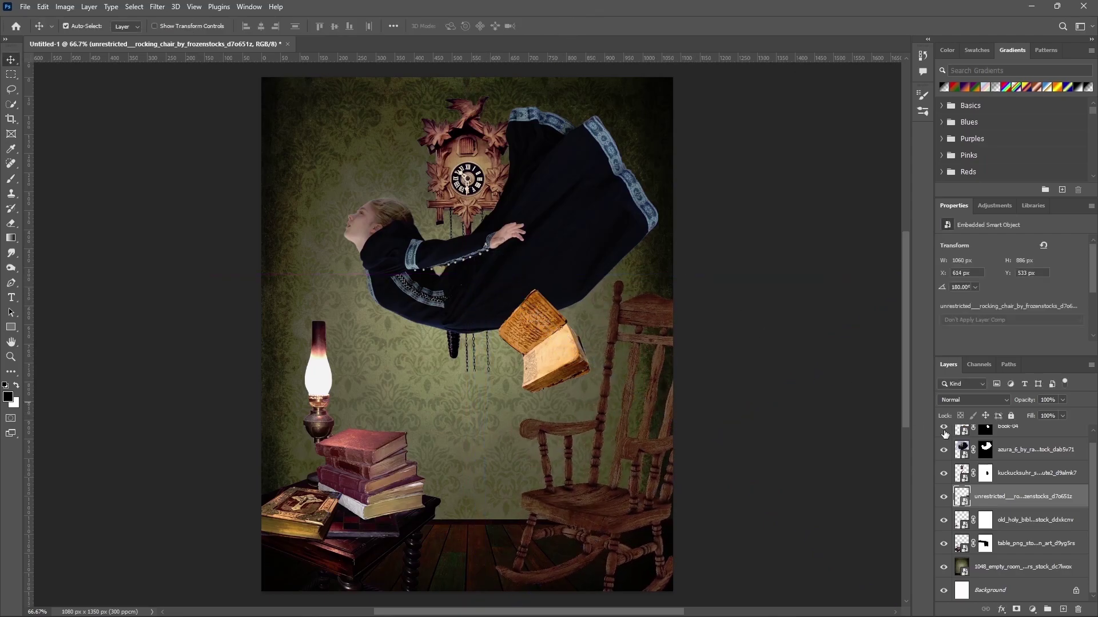
Step: Move the girl and book layers together lower and to the right
left_click(1024, 449)
scroll(1027, 474, "up", 1)
left_click(1023, 437, "shift")
key("ctrl+t")
left_click_drag(577, 276, 585, 312)
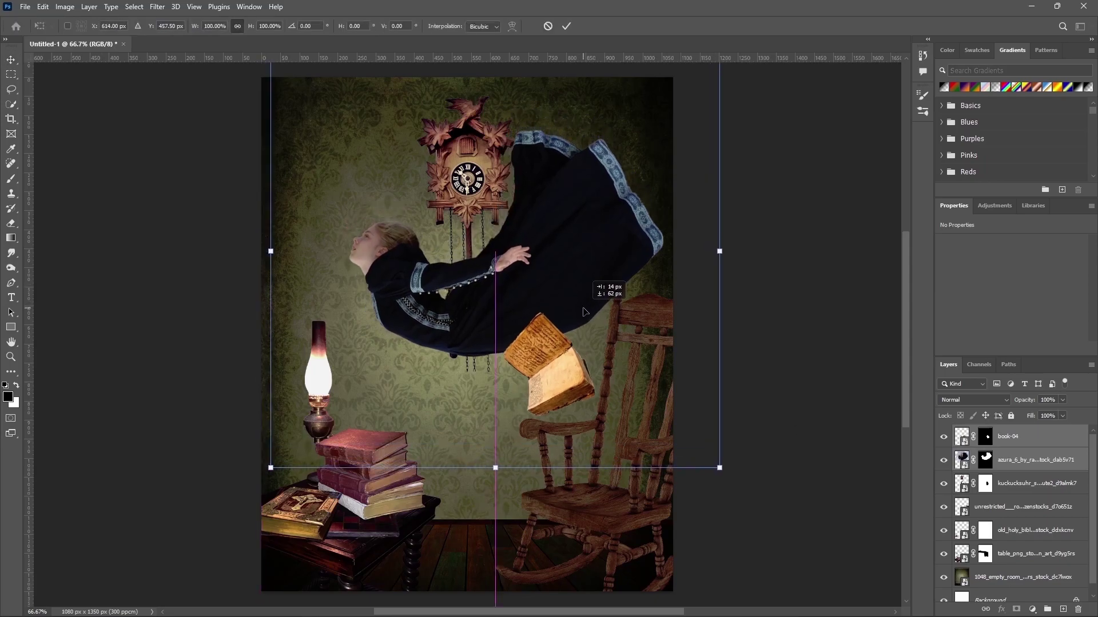
left_click_drag(585, 312, 583, 309)
key("Return")
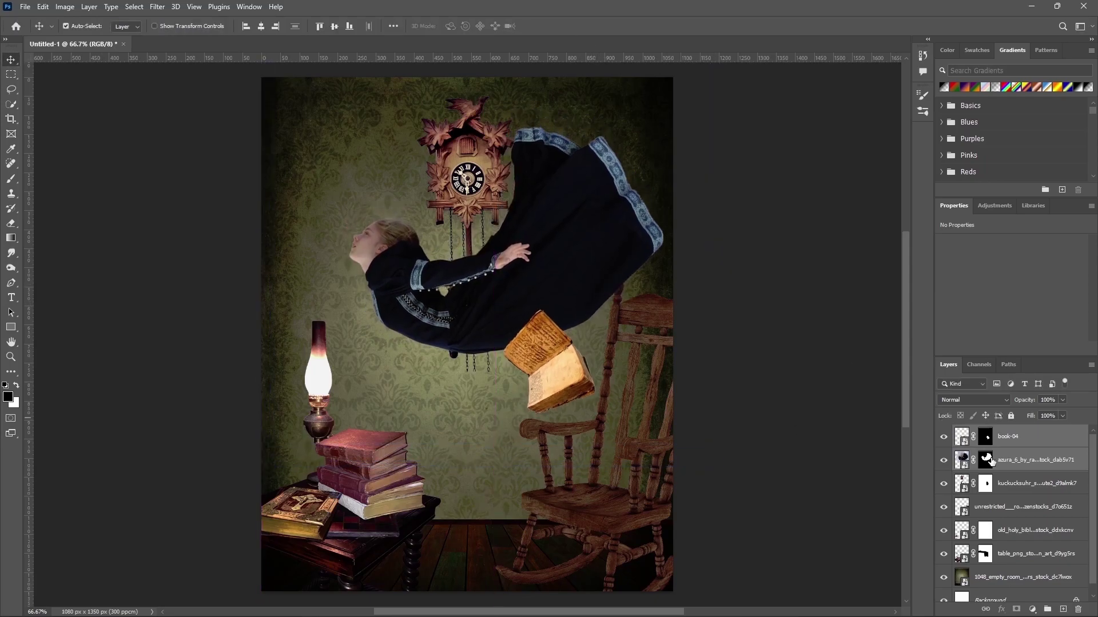
left_click(1029, 441)
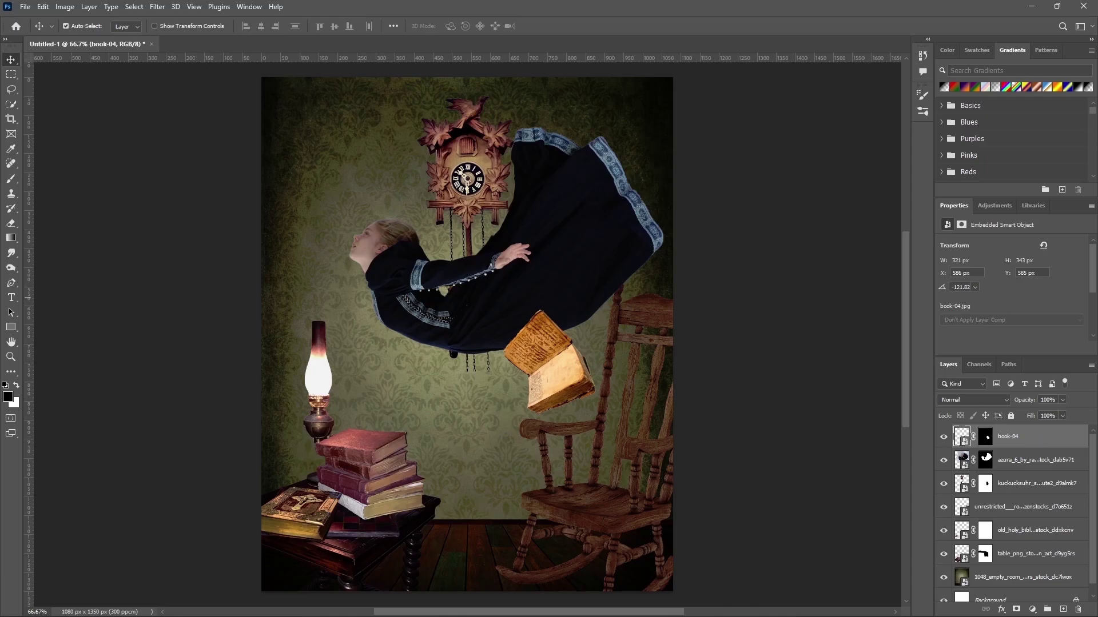
Step: Place the lens-flare image in Screen mode, scaled to about 6% over the lamp flame
left_click_drag(6, 372, 466, 400)
left_click(972, 400)
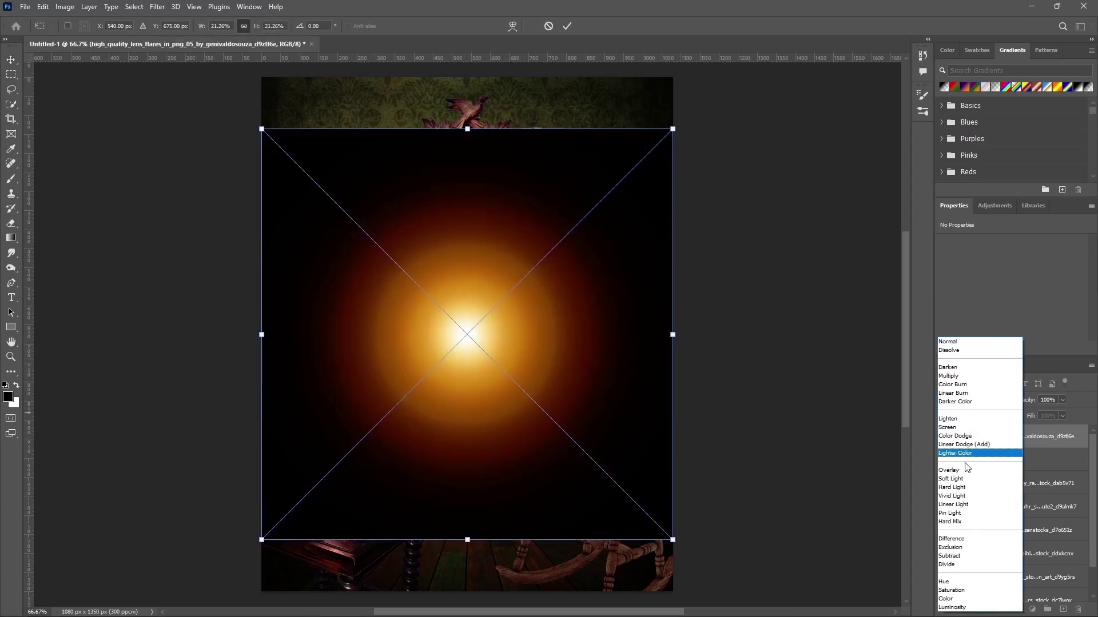
left_click(946, 427)
left_click_drag(672, 128, 493, 307)
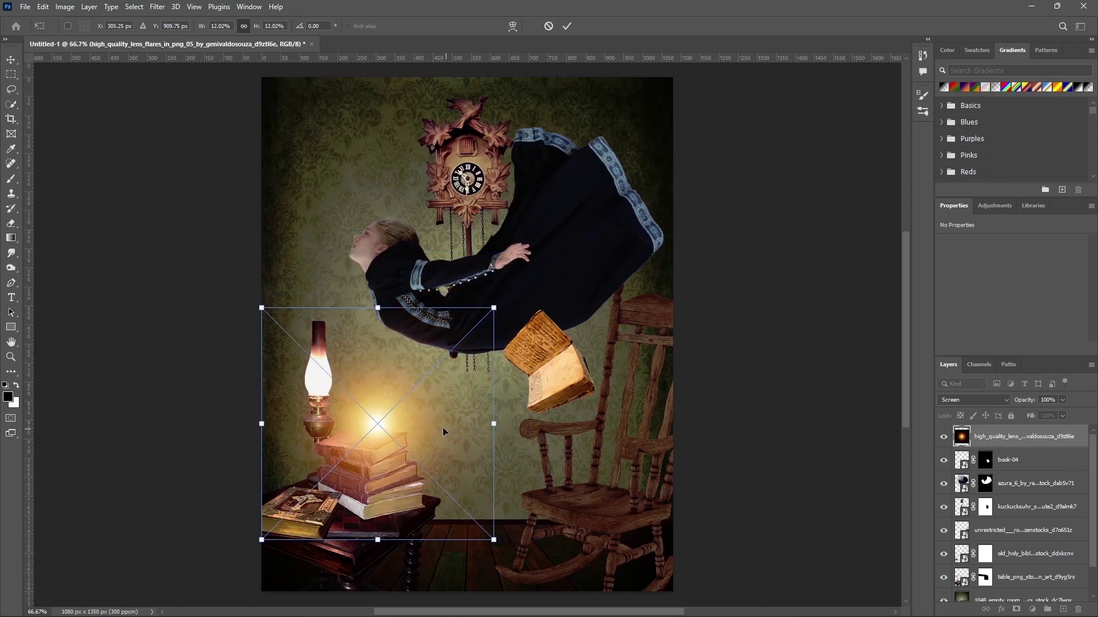
left_click_drag(442, 427, 390, 388)
left_click_drag(201, 265, 252, 309)
left_click_drag(363, 367, 327, 336)
left_click_drag(233, 299, 270, 334)
left_click_drag(331, 356, 326, 344)
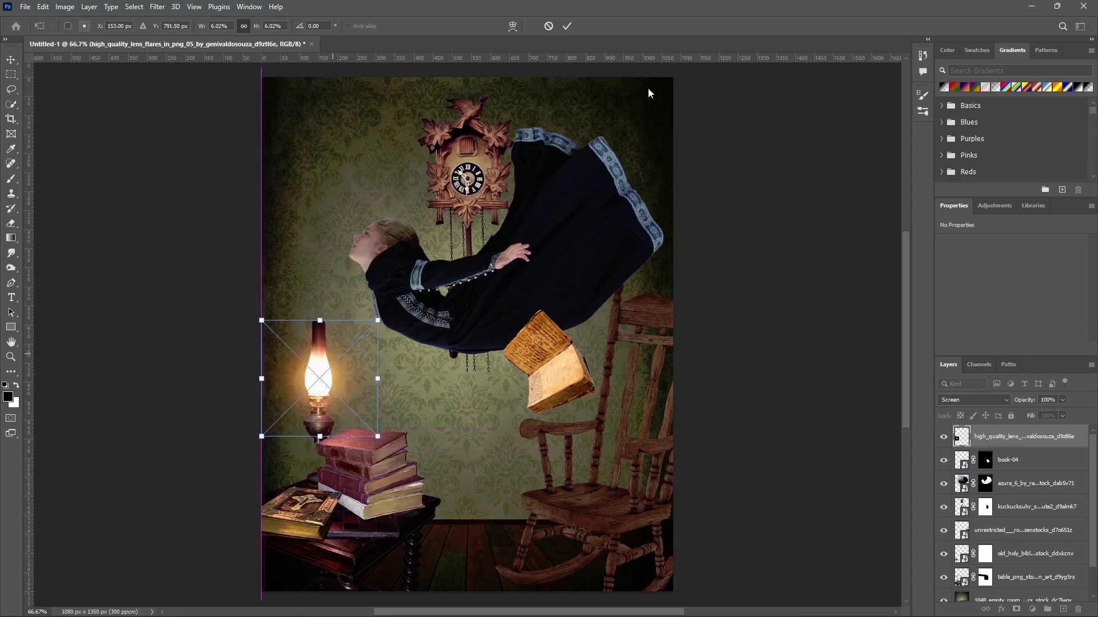
left_click(566, 25)
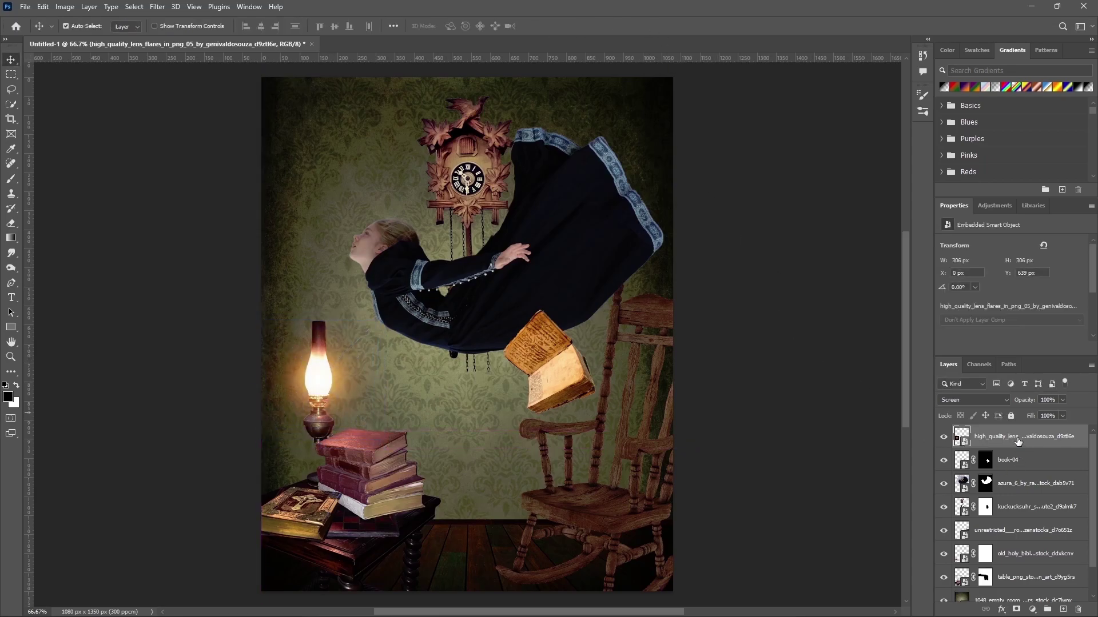
Step: Move the flare layer below the girl and clock, then select the empty room background layer
mouse_move(1012, 446)
left_mouse_down()
mouse_move(1032, 566)
mouse_move(1021, 506)
left_mouse_up()
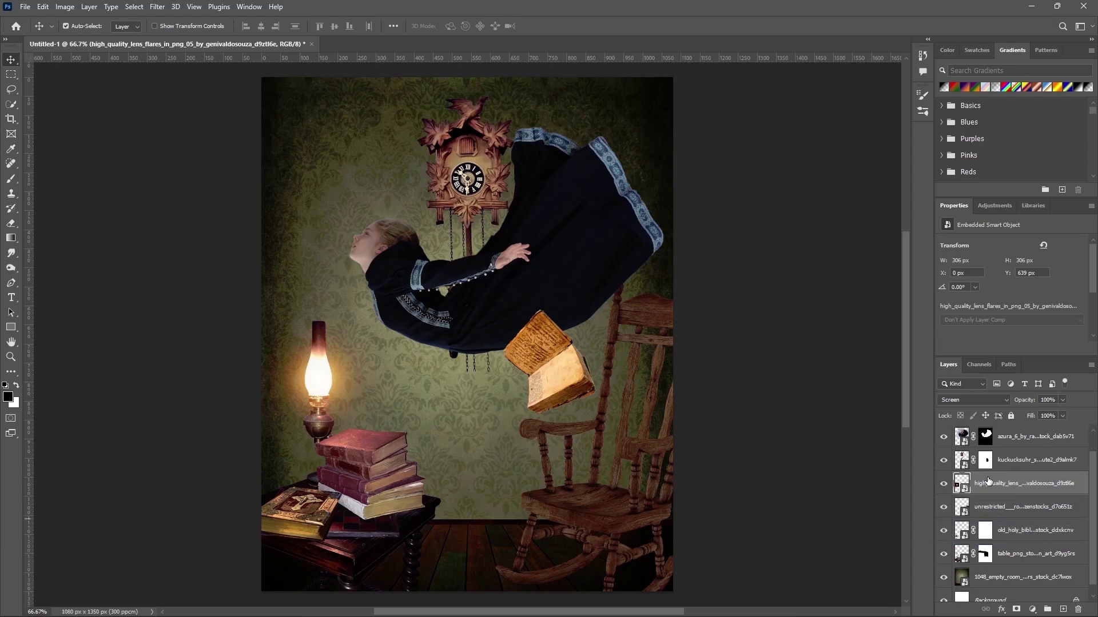
scroll(1005, 520, "down", 1)
left_click(998, 568)
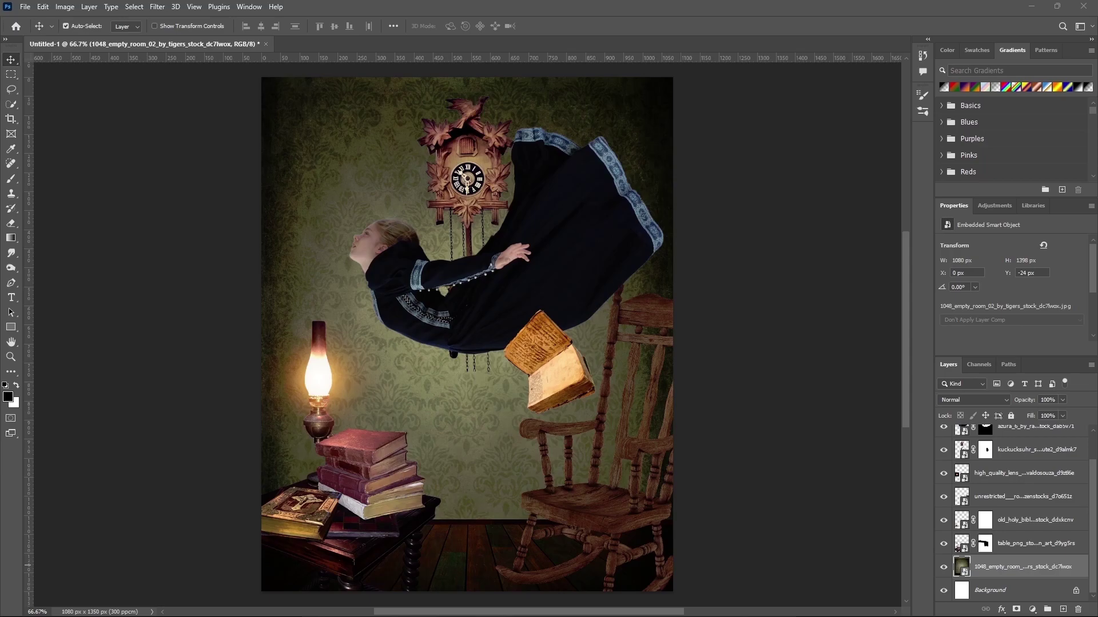
Step: Add a black Solid Color fill layer set to Multiply at 75% opacity
left_click(1032, 610)
left_click(1023, 408)
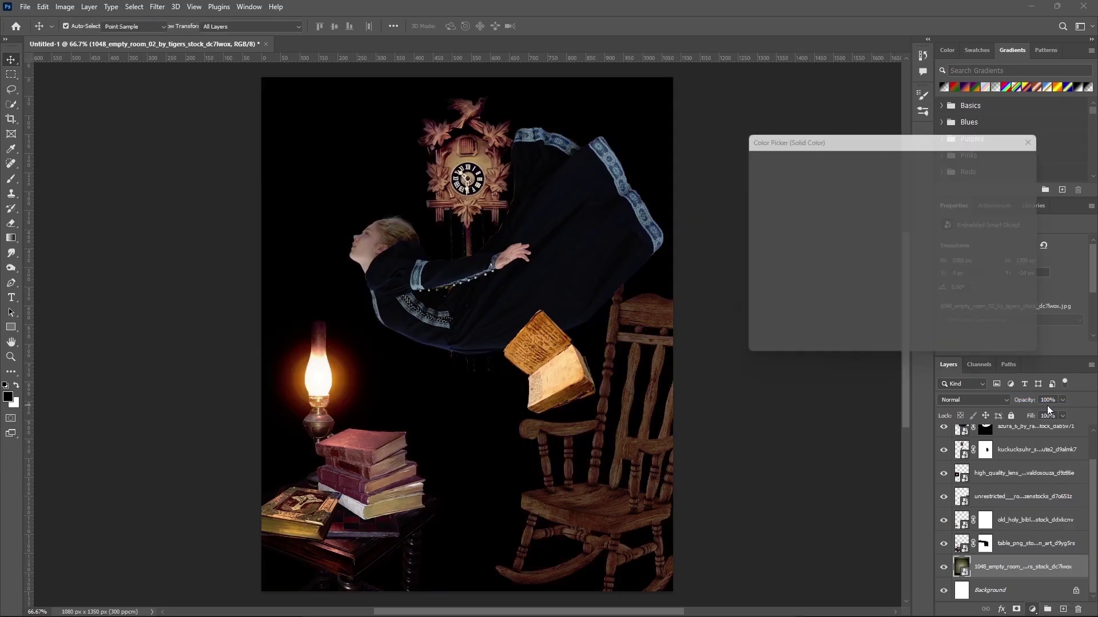
left_click(1006, 161)
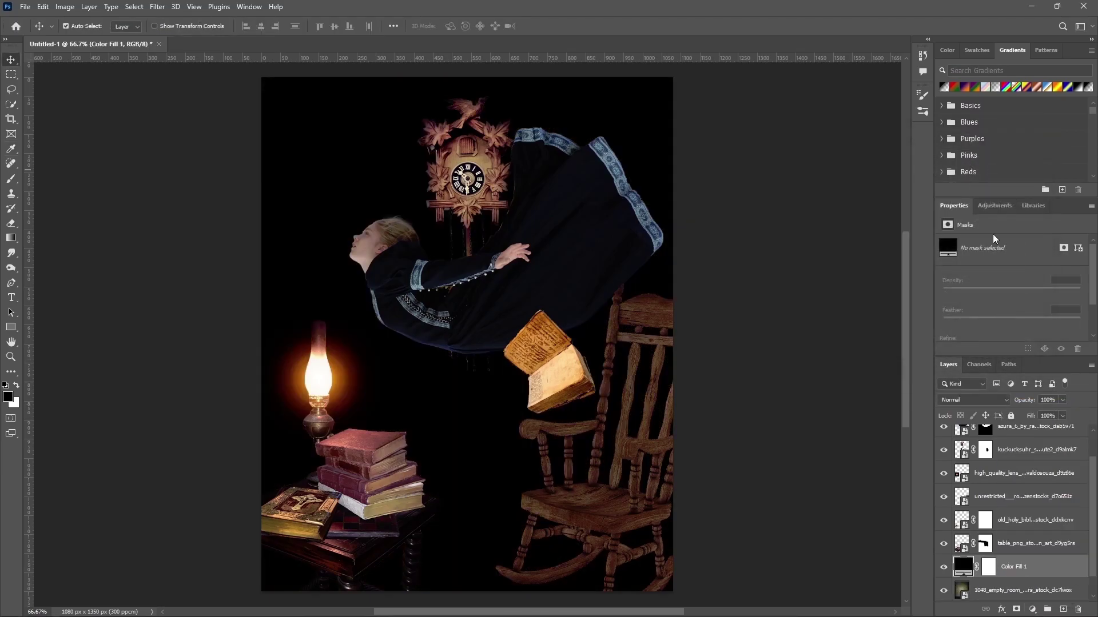
left_click(963, 400)
left_click(960, 375)
left_click(1018, 400)
type("75")
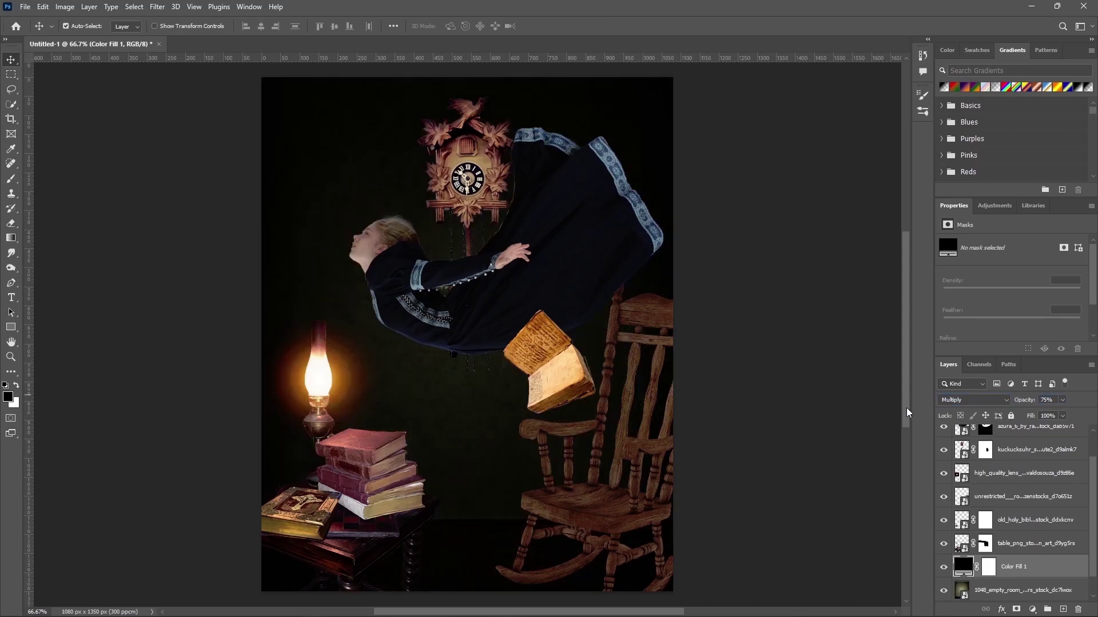
Step: Brush the fill's mask with a large soft brush, revealing central wallpaper and darkening the floor
left_click(989, 566)
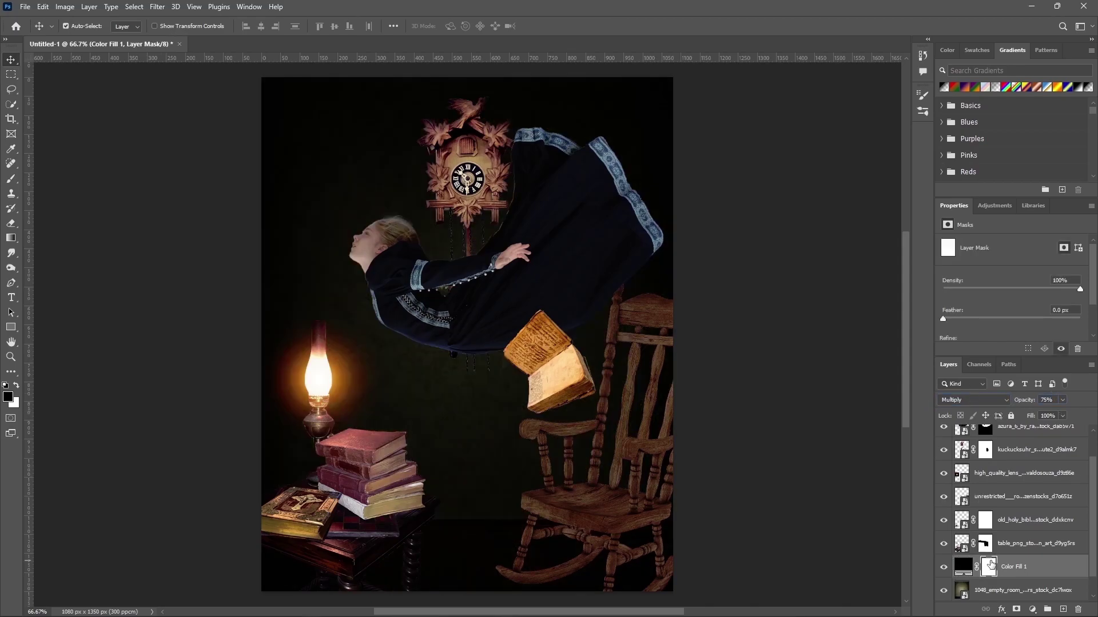
left_click(11, 178)
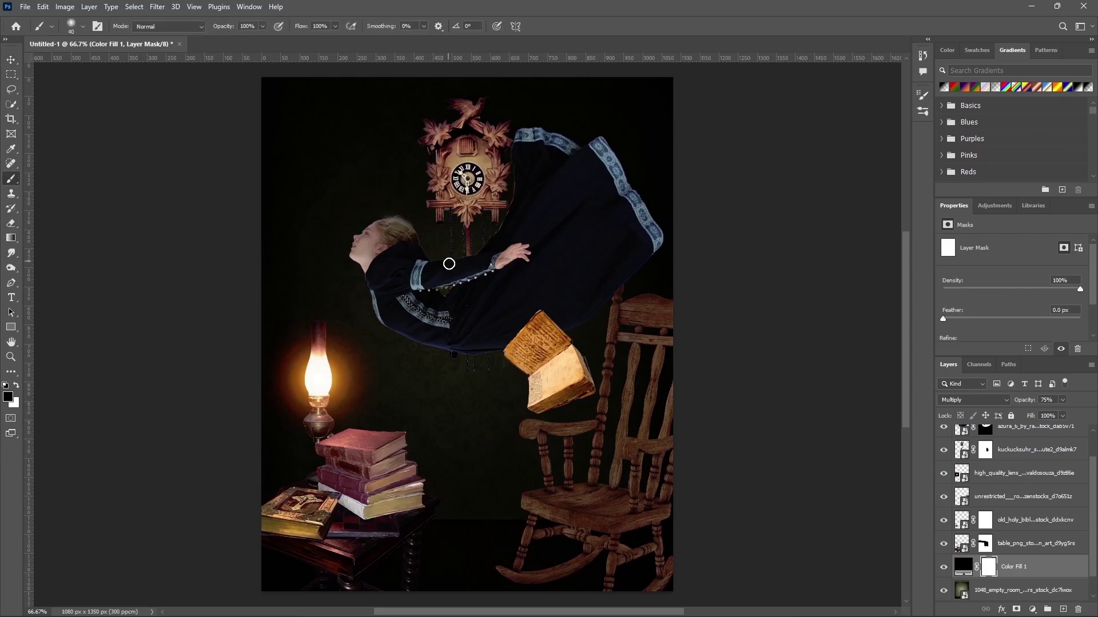
key("bracketright")
key("bracketright")
key("bracketright")
left_click_drag(452, 260, 470, 415)
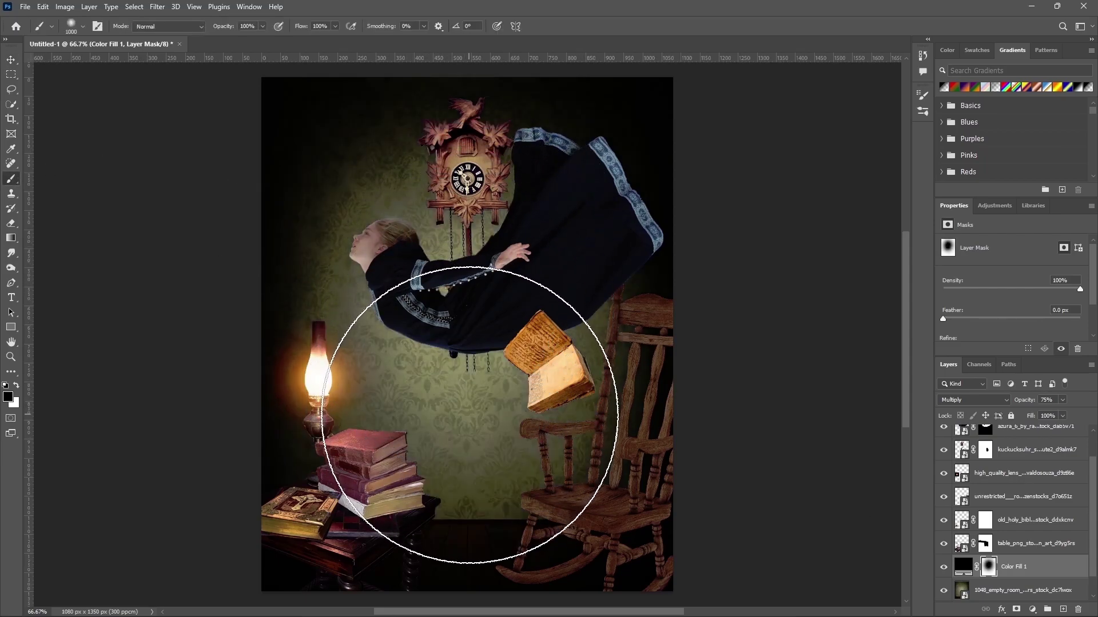
key("bracketleft")
key("bracketleft")
mouse_move(343, 366)
left_mouse_down()
mouse_move(529, 244)
mouse_move(586, 402)
left_mouse_up()
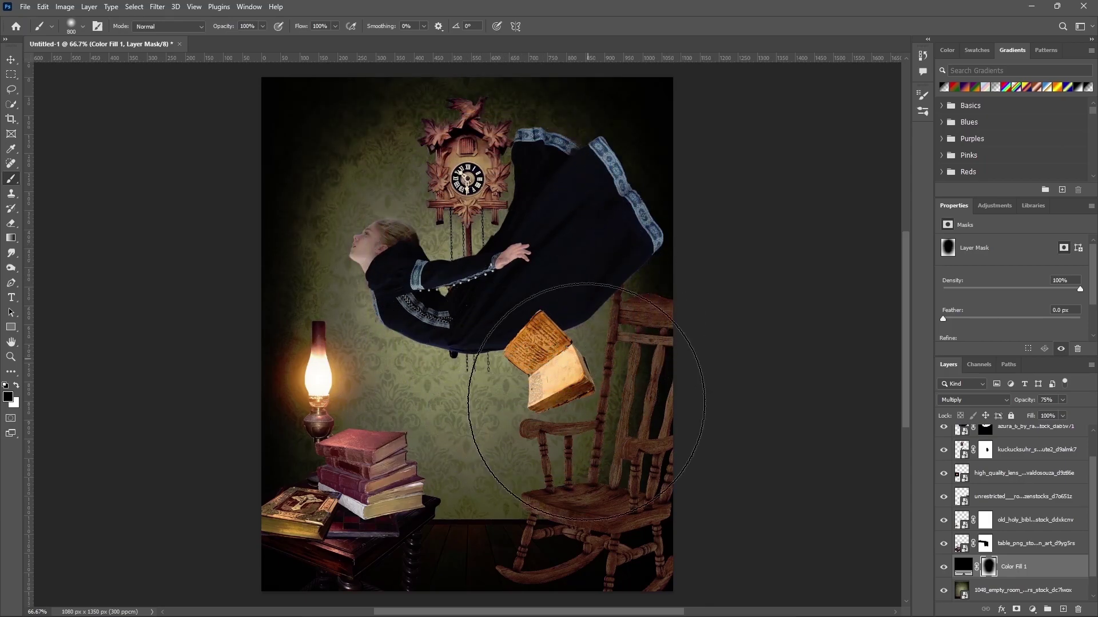
key("x")
key("bracketleft")
key("bracketleft")
key("bracketleft")
left_click_drag(360, 572, 476, 586)
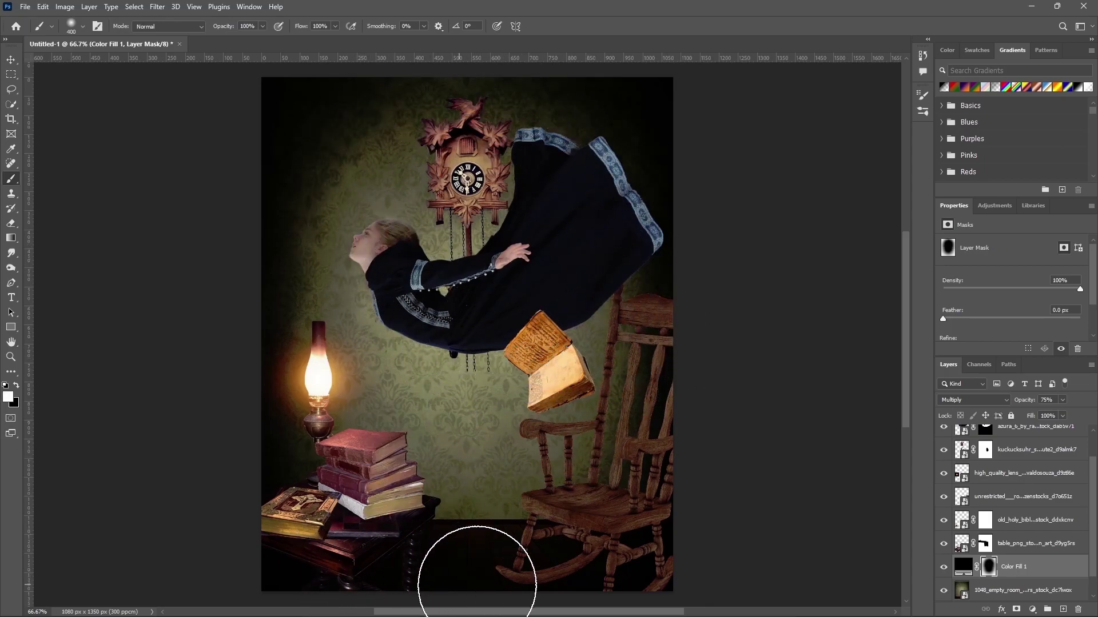
key("x")
left_click_drag(569, 429, 502, 487)
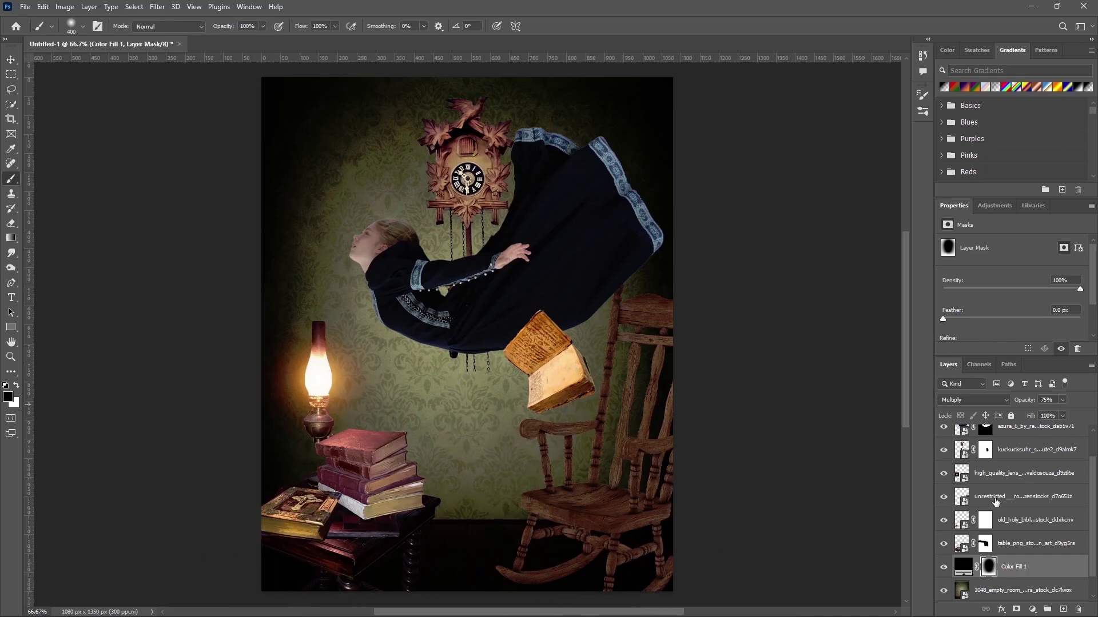
Step: Add a Curves adjustment layer with a shadow point at 43/45
left_click(1034, 611)
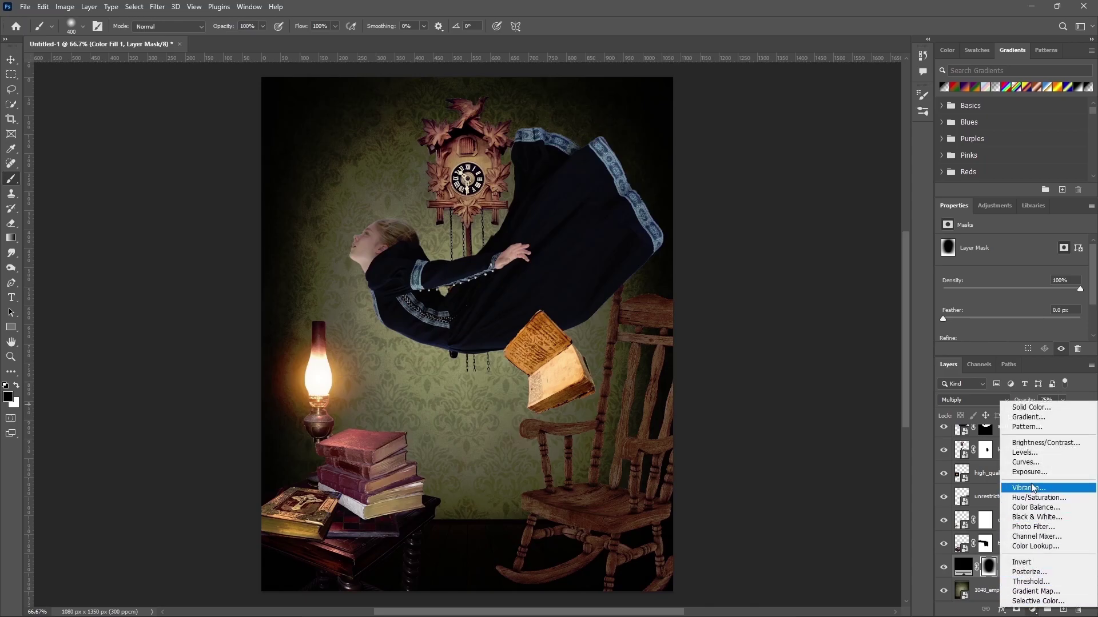
left_click(1028, 463)
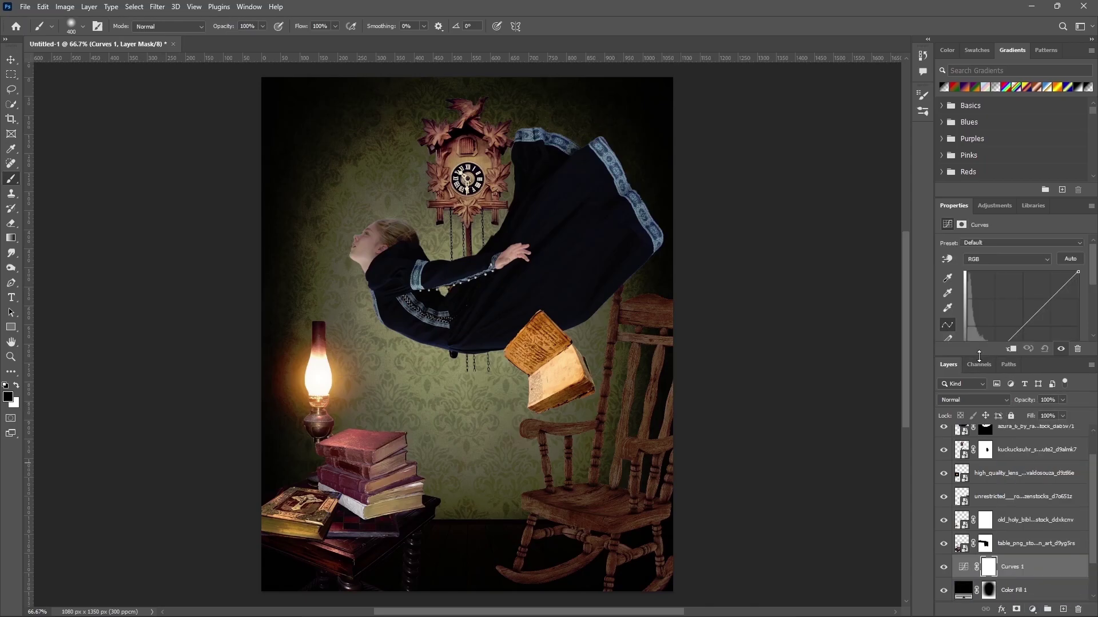
left_click_drag(979, 356, 978, 426)
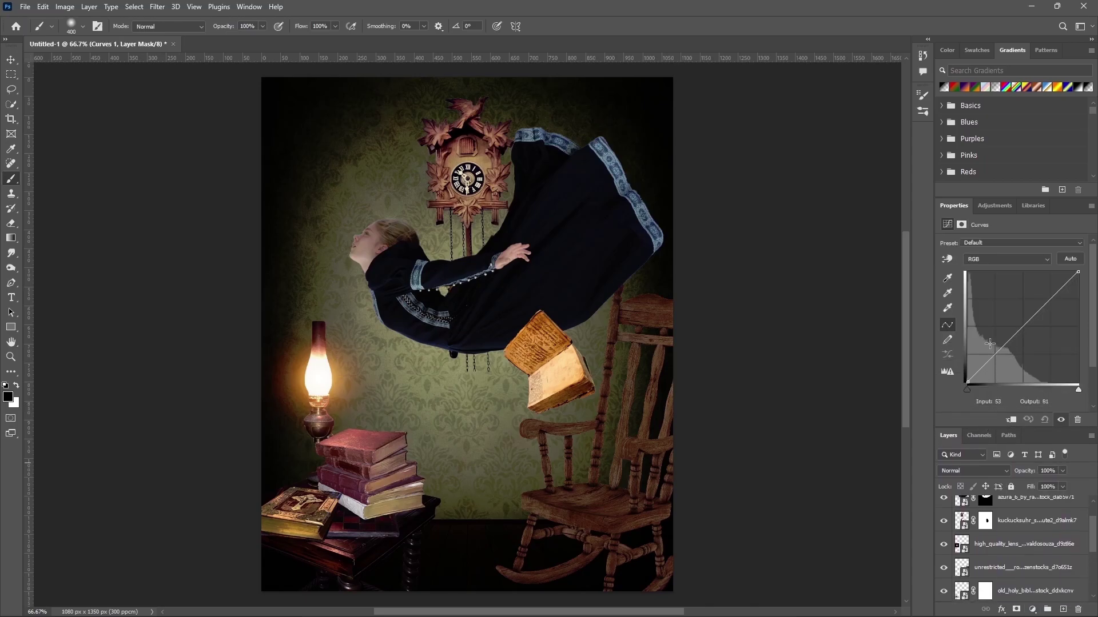
left_click_drag(981, 369, 986, 371)
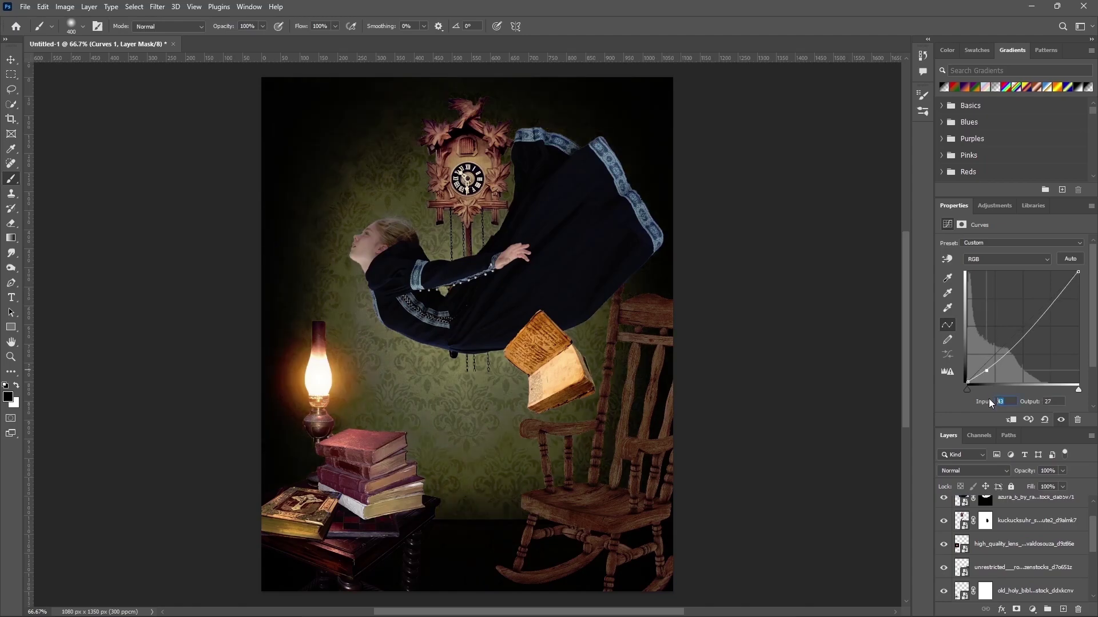
type("45")
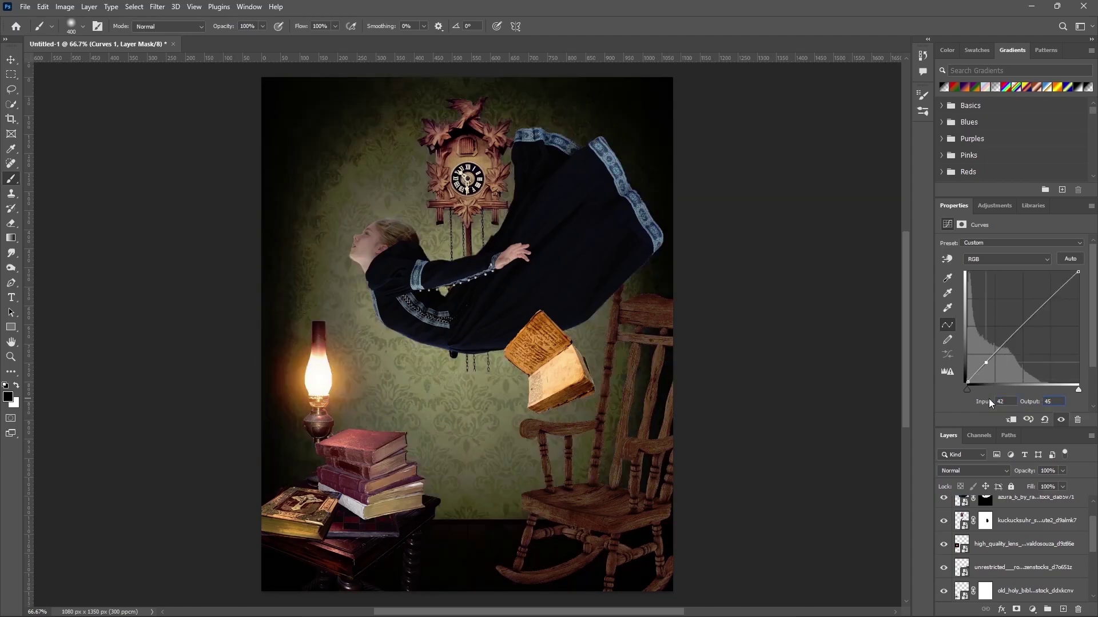
Step: Add curve points at 92/77, 143/131 and 202/209 to finish the S-curve
left_click_drag(1011, 338, 1012, 343)
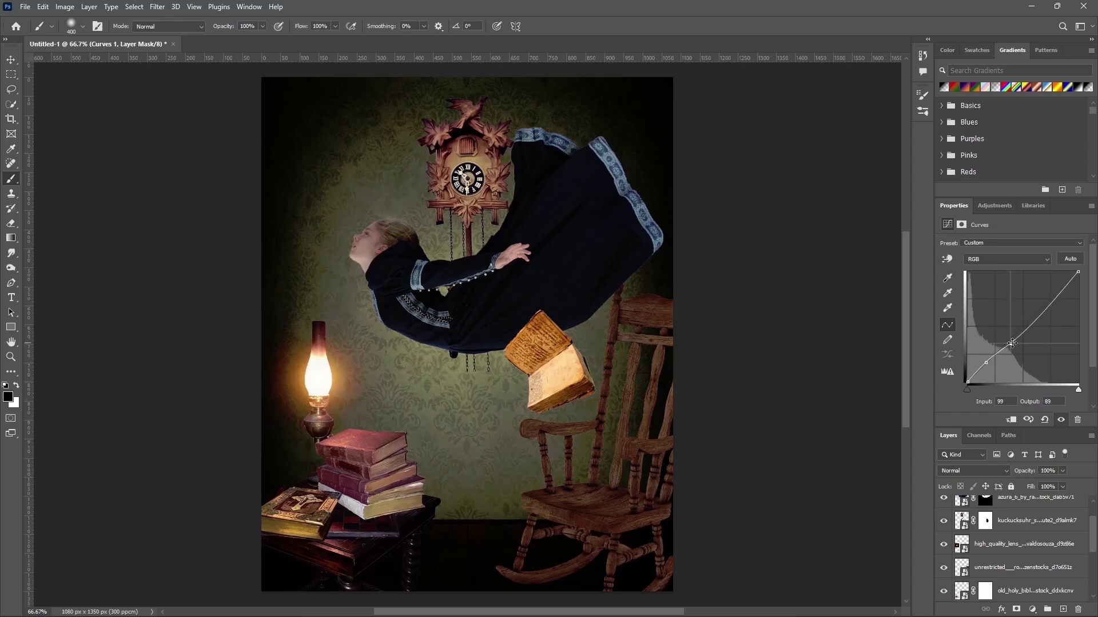
type("92")
key("Tab")
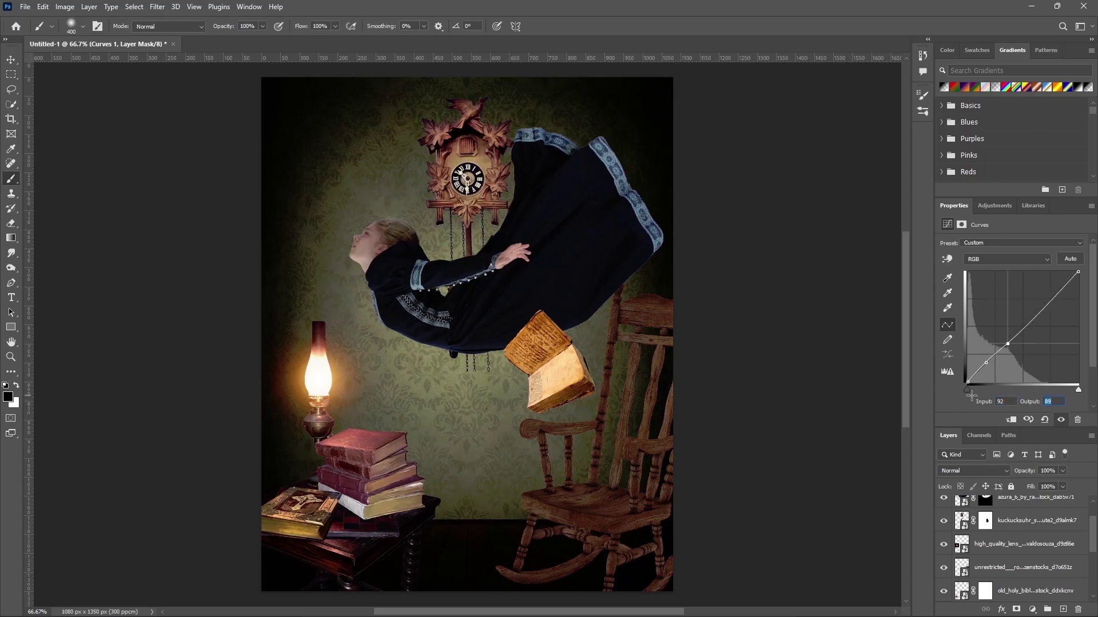
type("77")
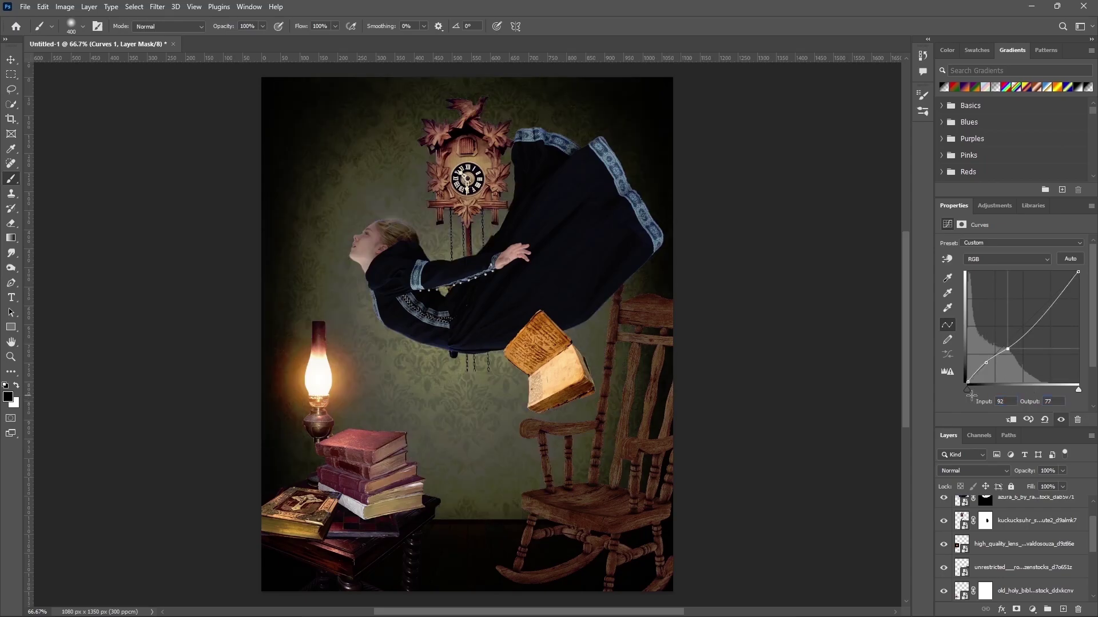
left_click(1029, 328)
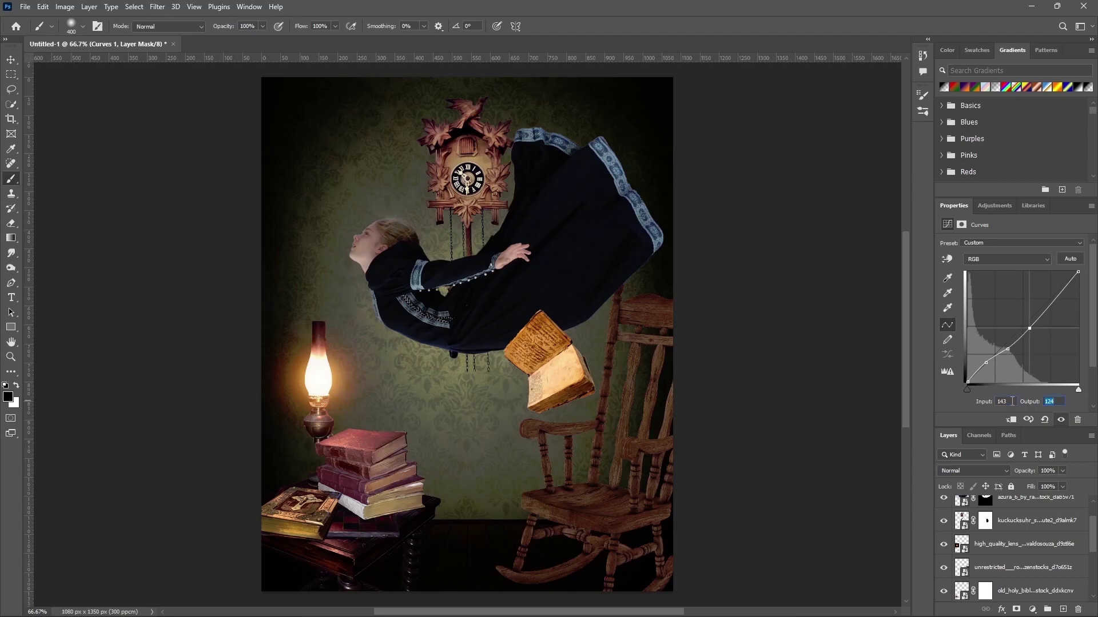
type("131")
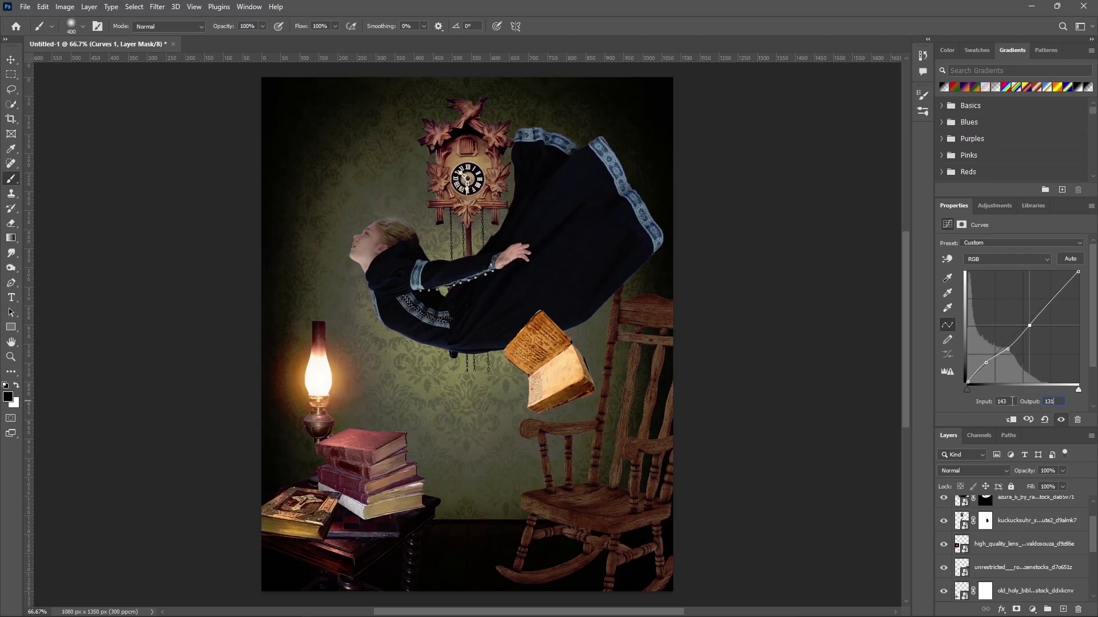
left_click(1052, 301)
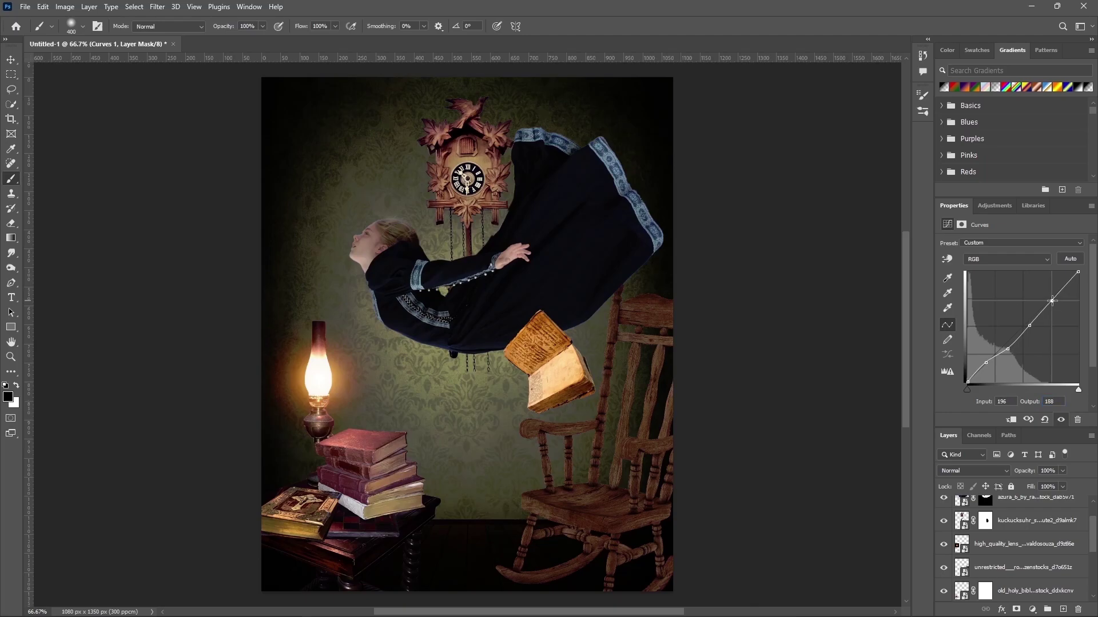
type("202")
key("Tab")
type("209")
scroll(1006, 543, "down", 5)
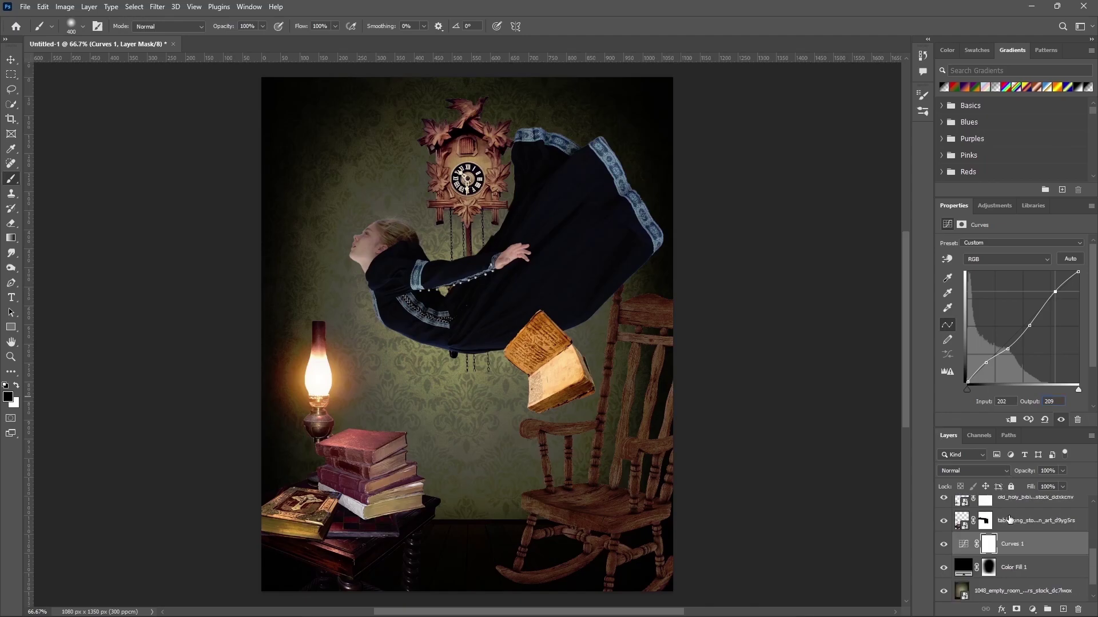
left_click(943, 522)
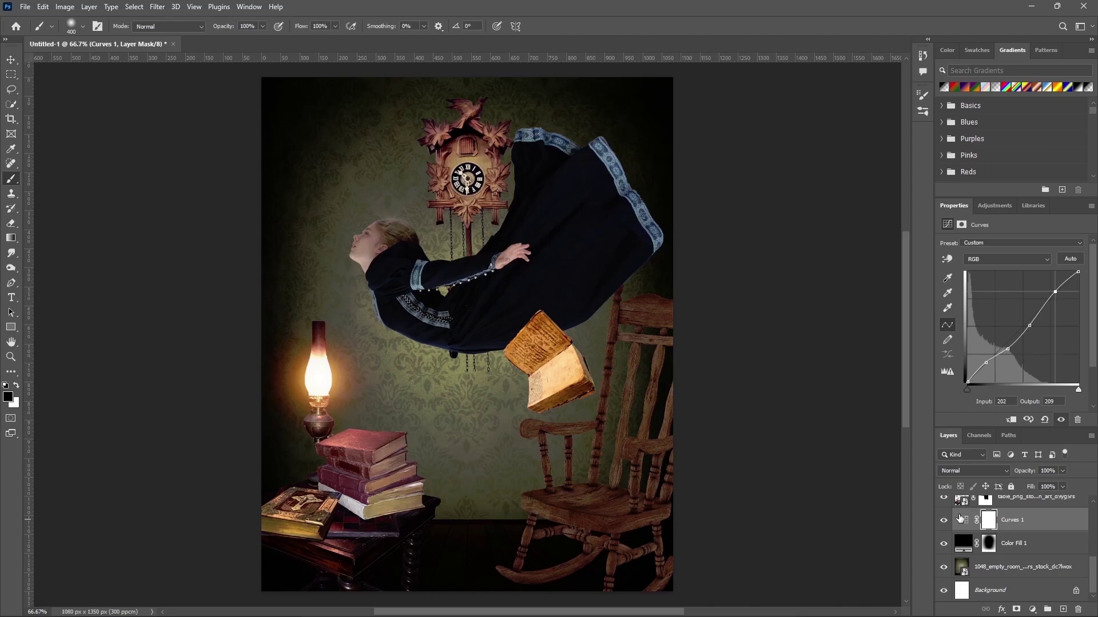
left_click(989, 545)
key("x")
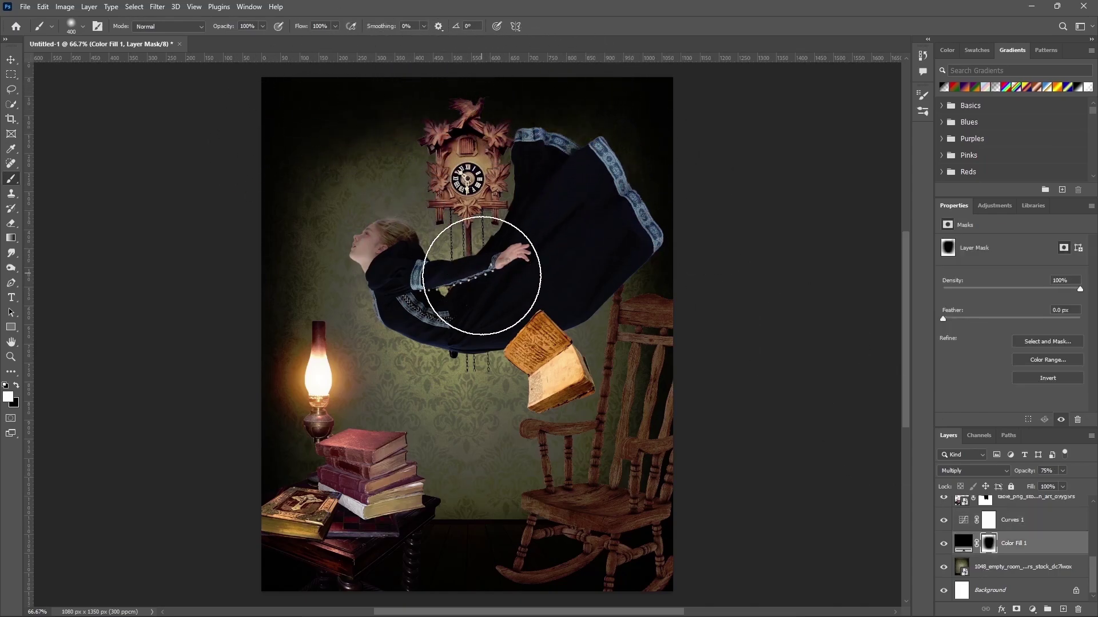
key("bracketright")
key("bracketright")
key("bracketright")
key("x")
key("bracketright")
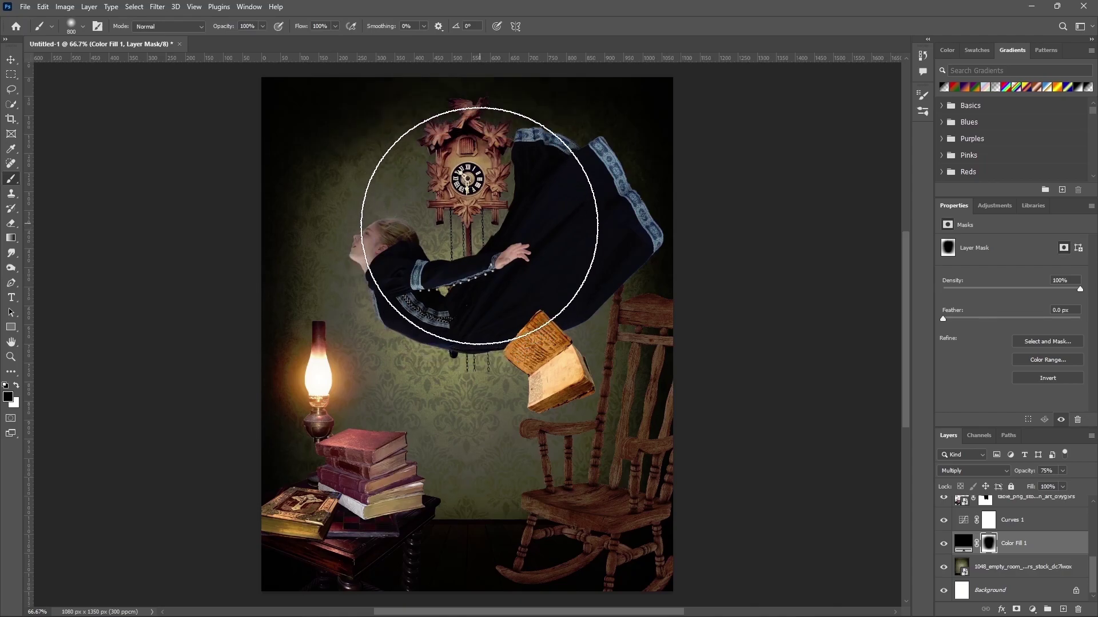
left_click(986, 523)
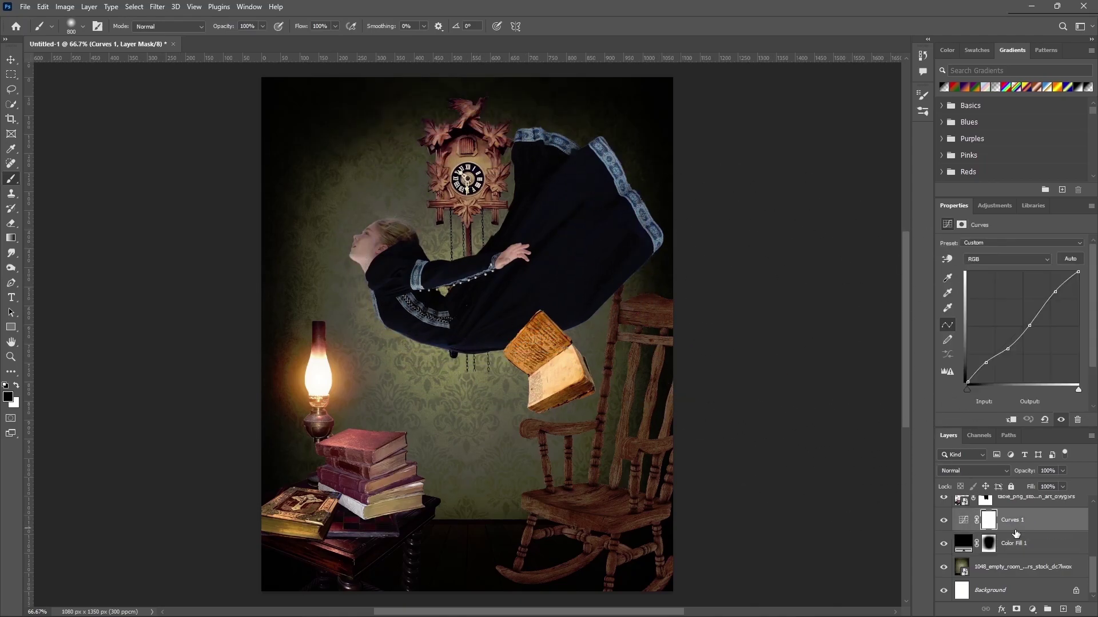
scroll(967, 543, "up", 2)
left_click(964, 546)
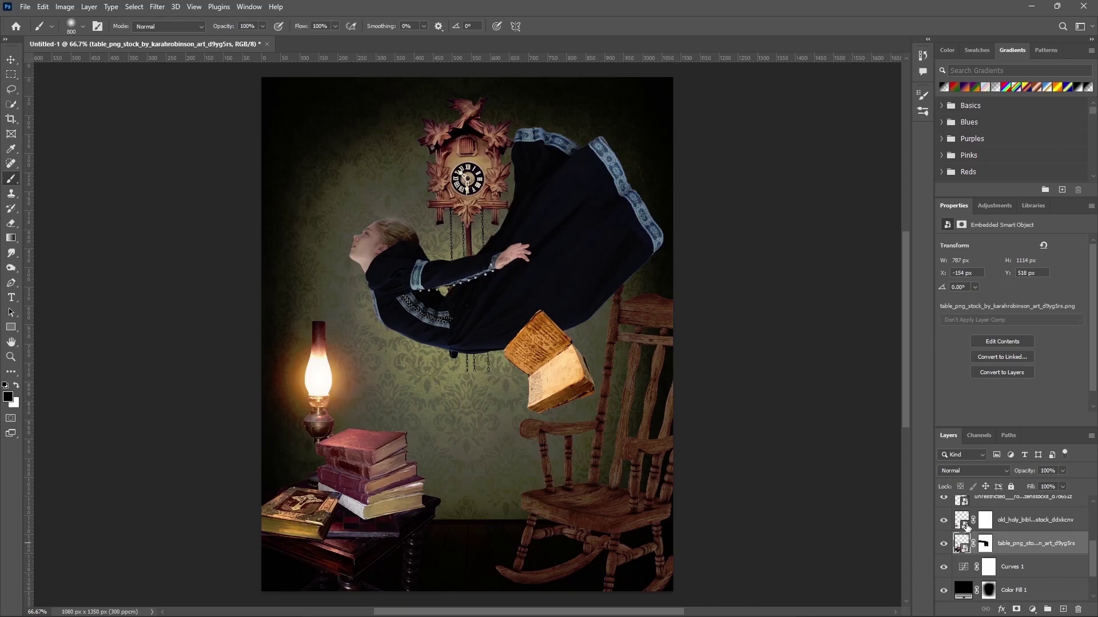
Step: Apply a Drop Shadow layer effect to the old bible layer
left_click(967, 527)
left_click(1001, 609)
key("Escape")
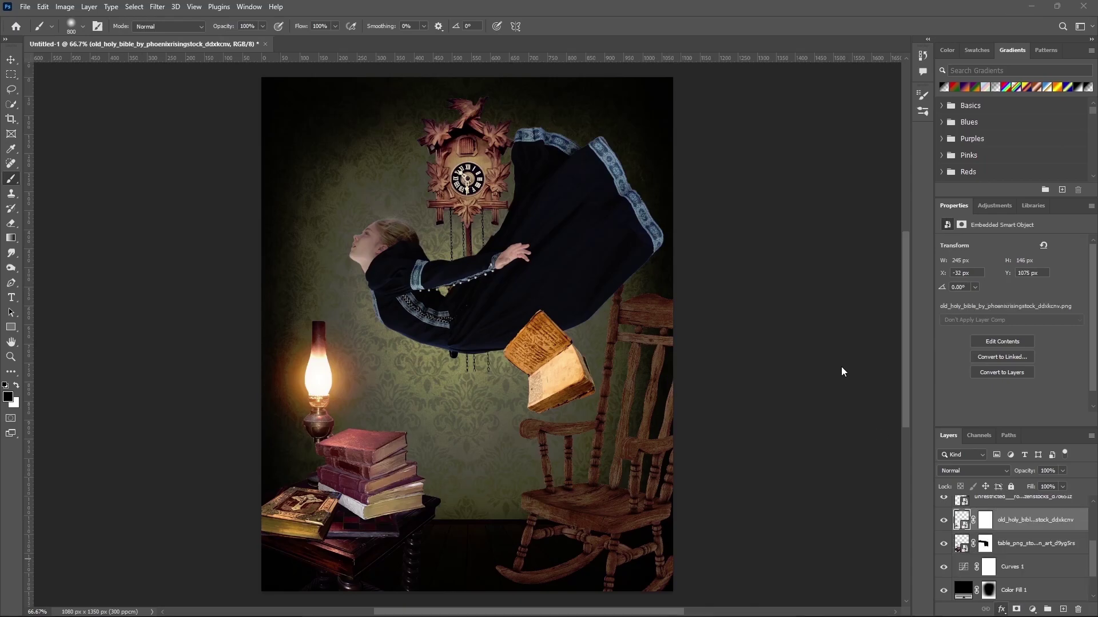
left_click_drag(952, 200, 509, 164)
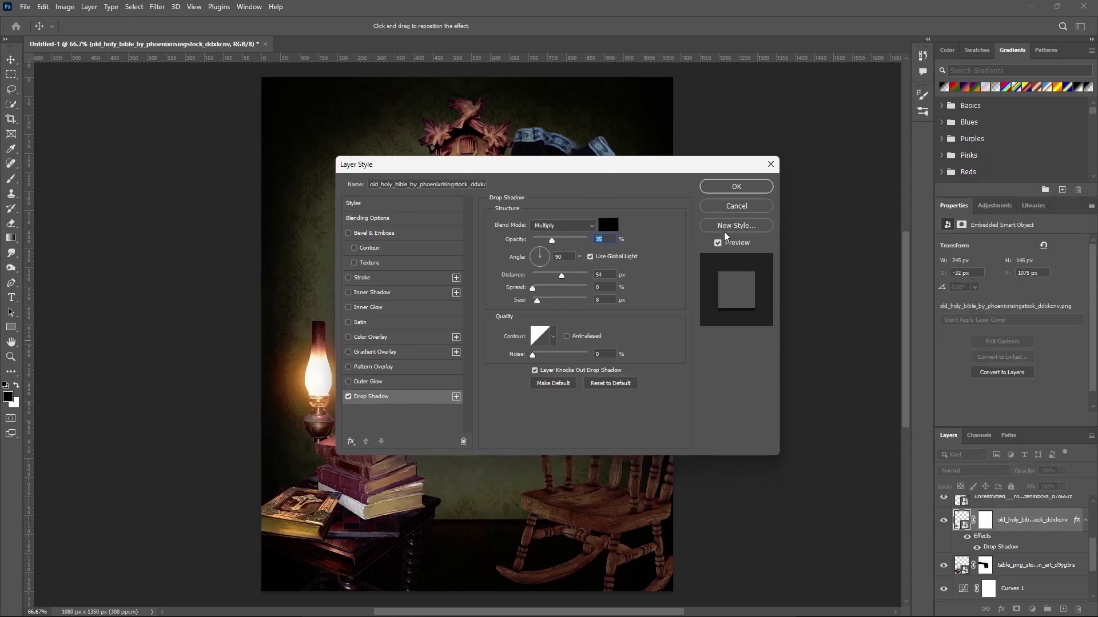
left_click(737, 187)
Step: Turn the drop shadow into its own layer and skew it across the tabletop
right_click(999, 550)
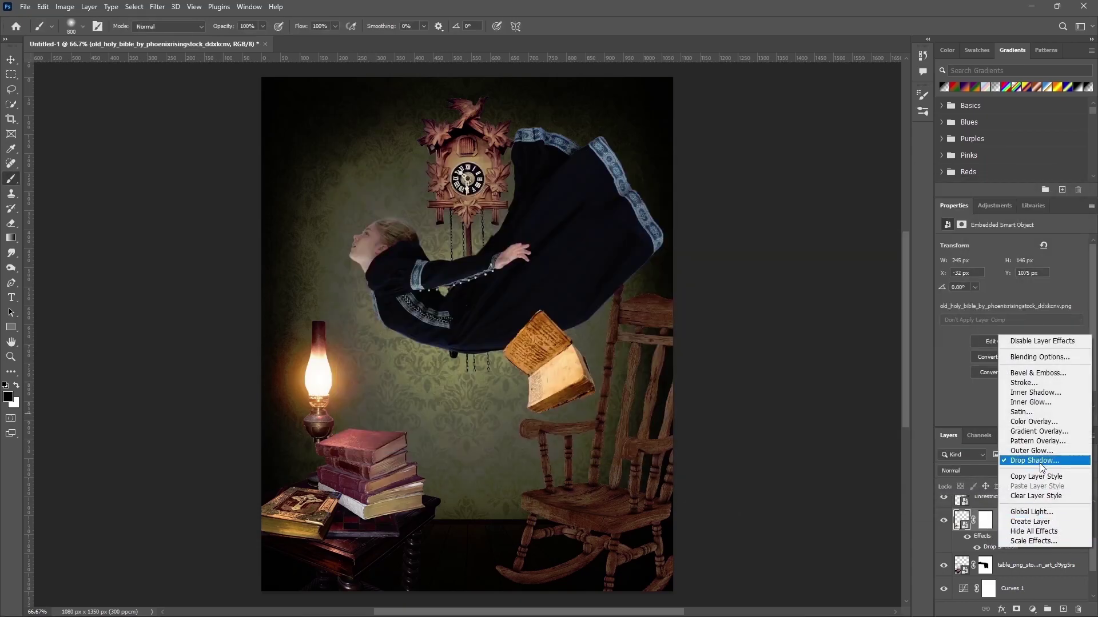
left_click(1043, 509)
left_click(1018, 543)
key("ctrl+t")
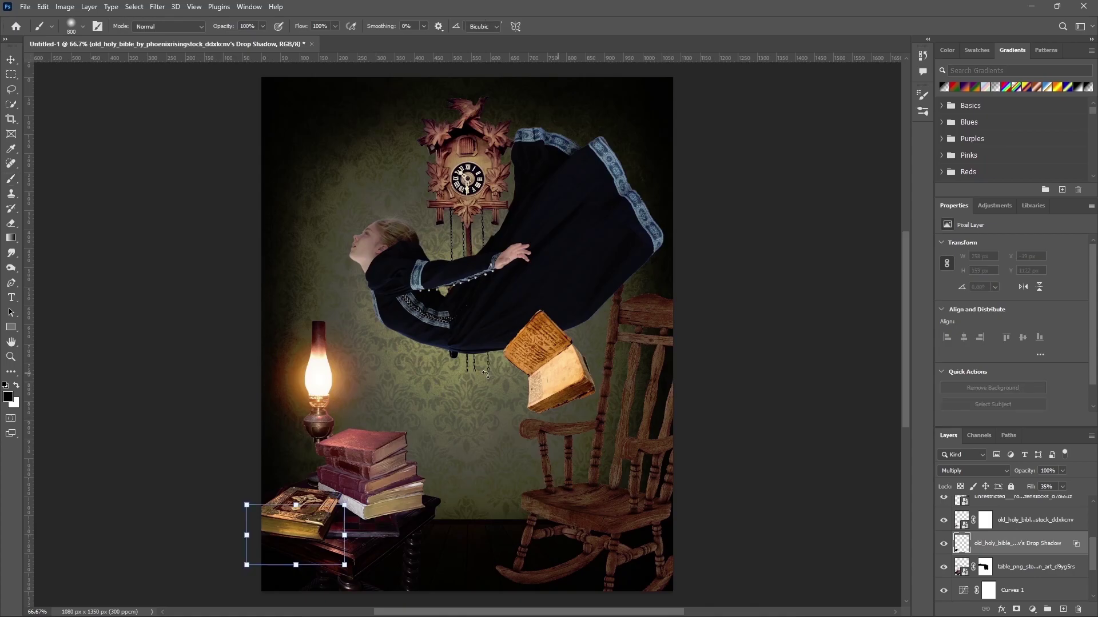
mouse_move(295, 510)
left_mouse_down()
mouse_move(301, 503)
mouse_move(303, 519)
left_mouse_up()
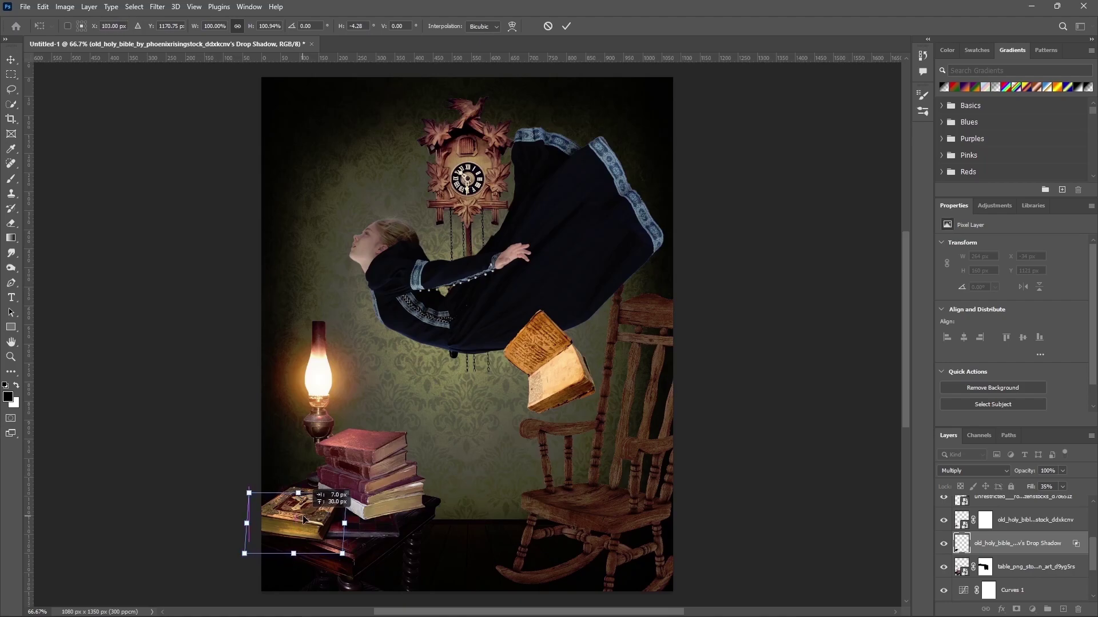
left_click_drag(303, 519, 307, 518)
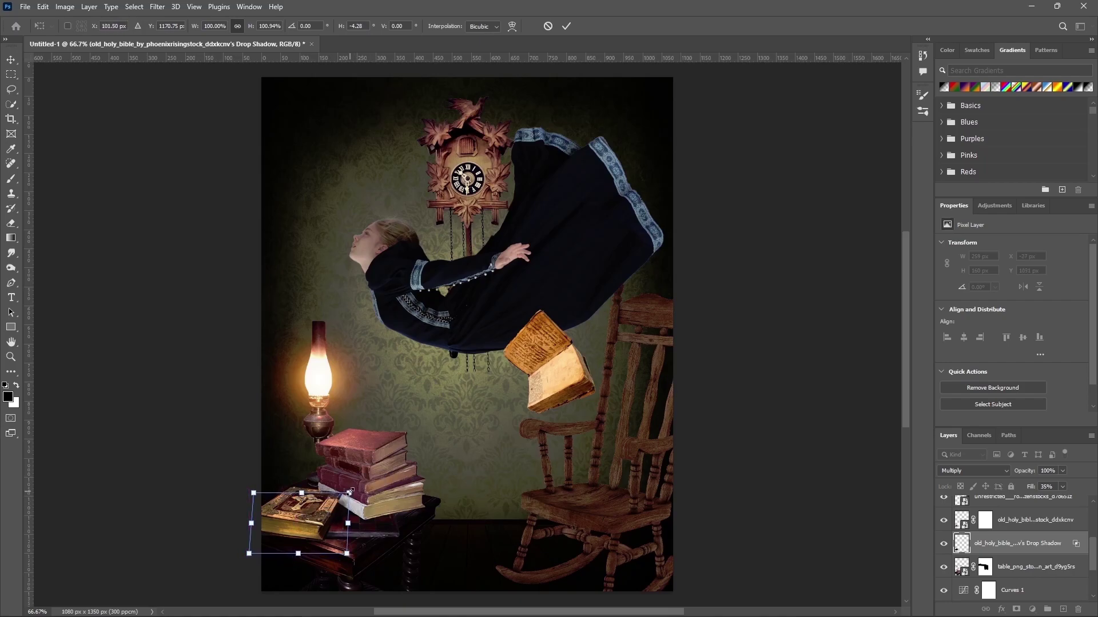
key("Return")
key("b")
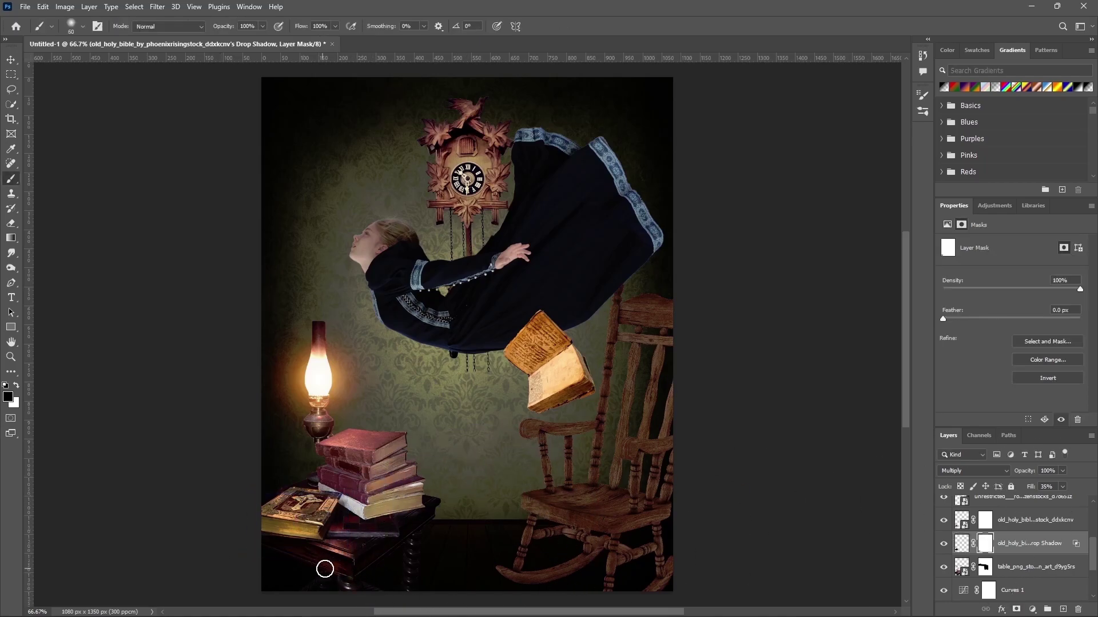
key("bracketright")
key("bracketright")
key("bracketright")
Step: Add a Brightness/Contrast adjustment above the old bible with brightness -145 and contrast 33
left_click(963, 520)
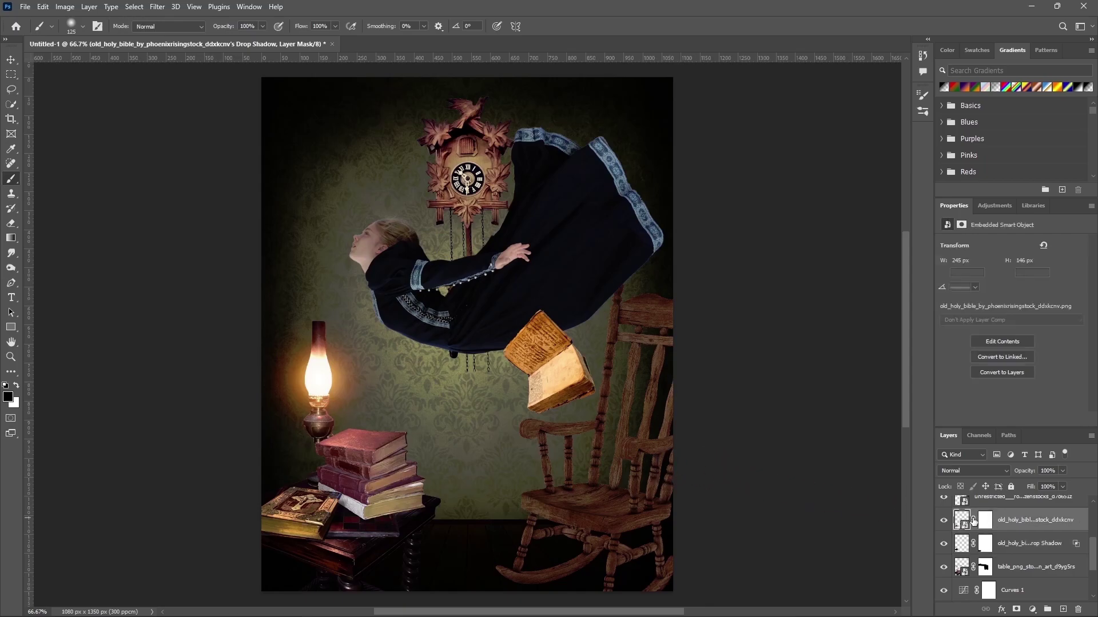
left_click(1032, 606)
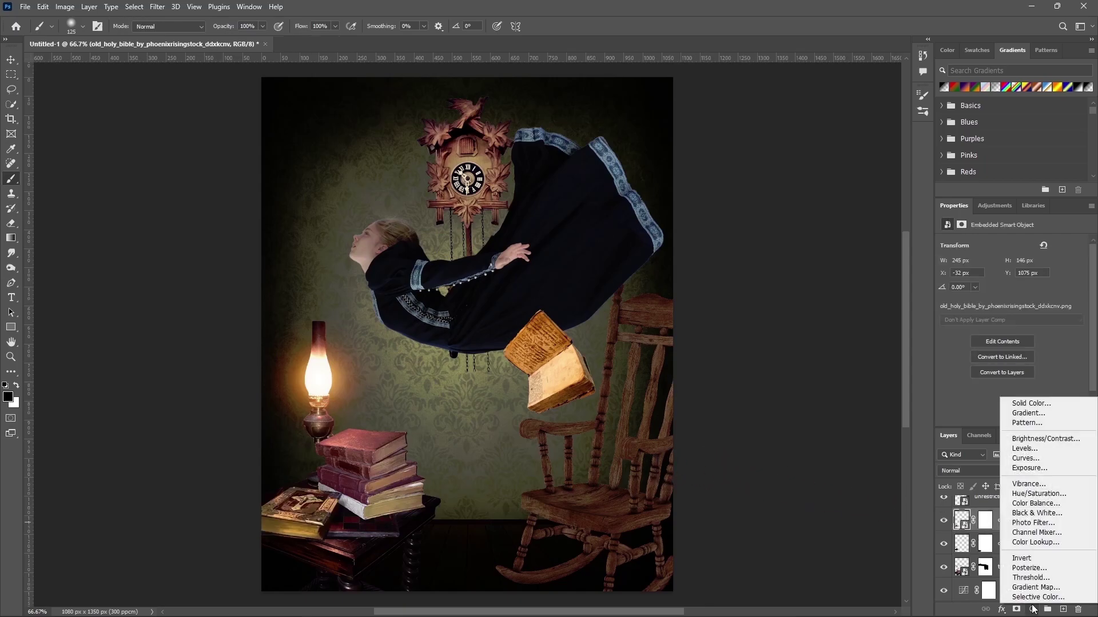
left_click(1036, 440)
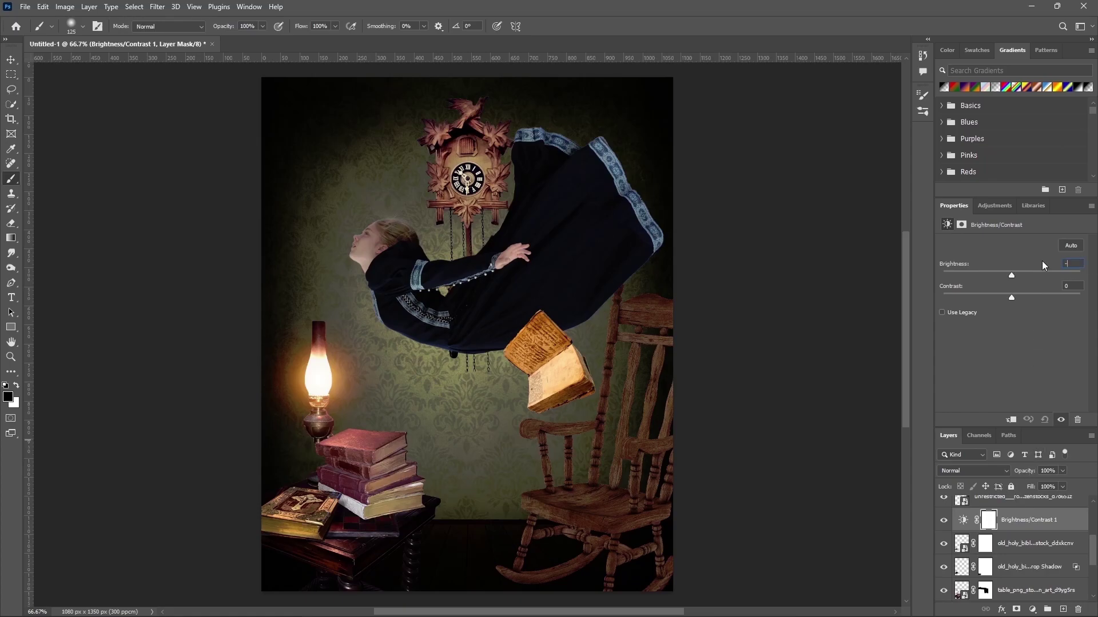
type("-145")
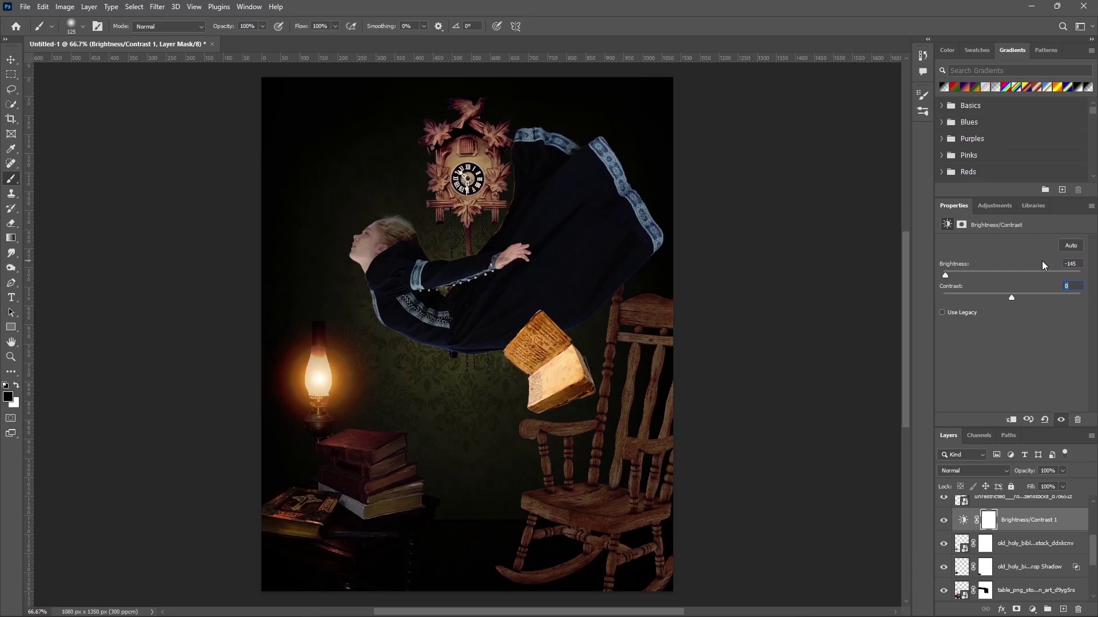
type("33")
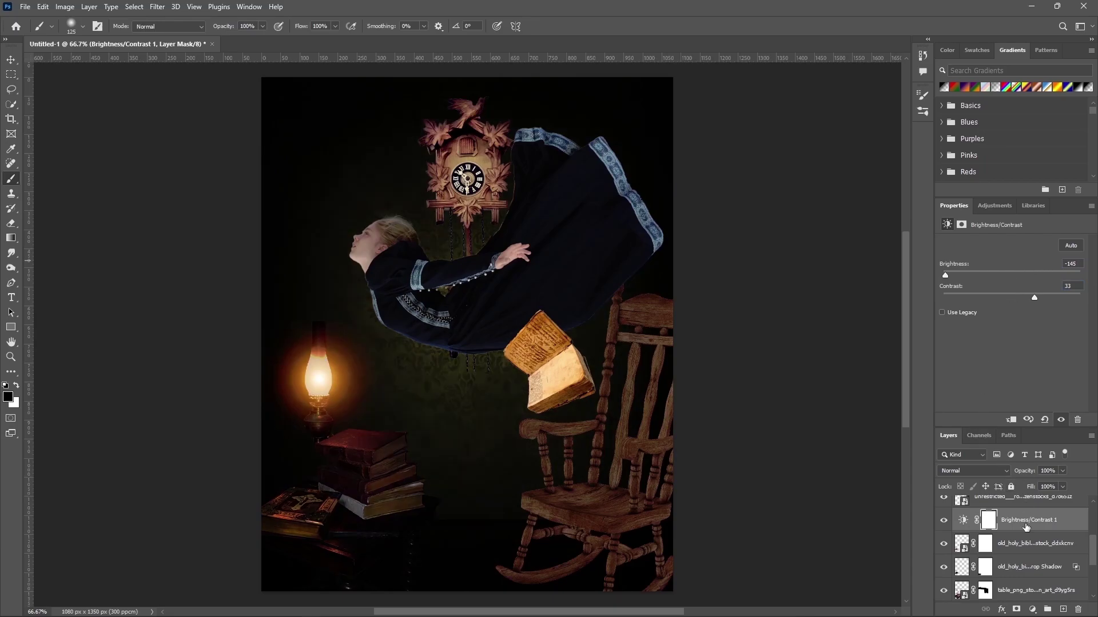
Step: Paint the adjustment's mask at low brush opacity over the books on the table
left_click(989, 519)
mouse_move(343, 497)
left_mouse_down()
mouse_move(290, 490)
mouse_move(329, 497)
left_mouse_up()
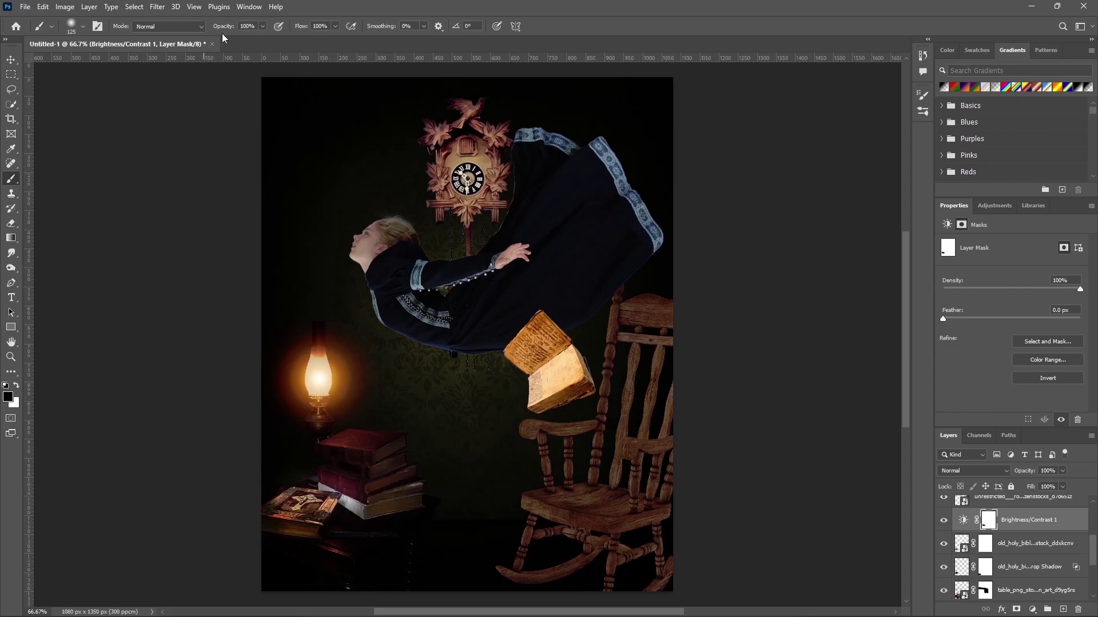
left_click(262, 26)
key("x")
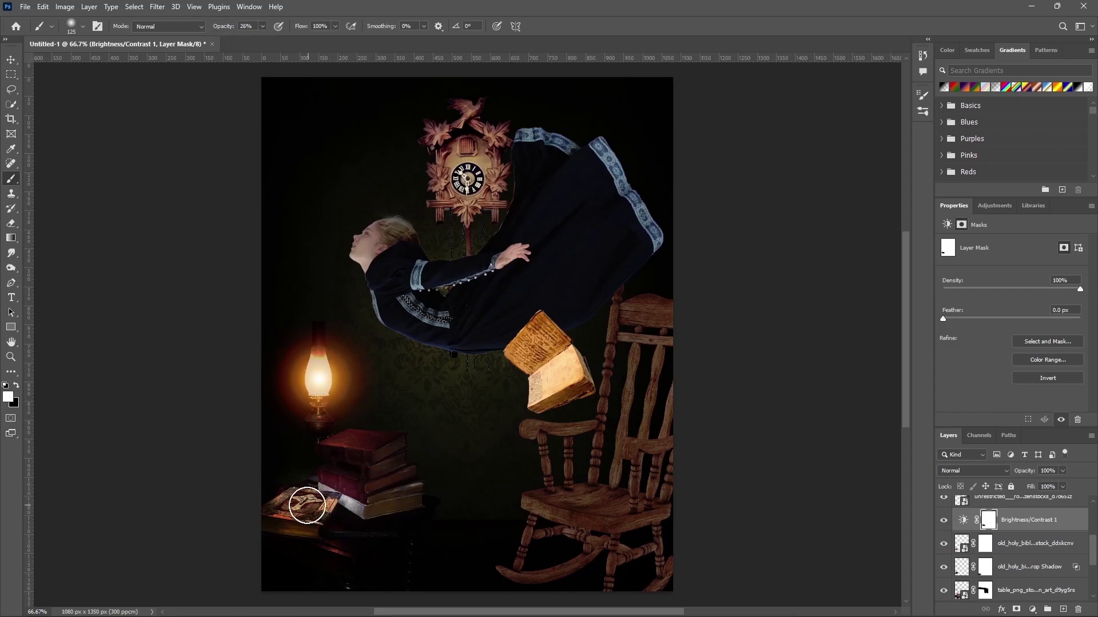
mouse_move(306, 503)
left_mouse_down()
mouse_move(368, 496)
mouse_move(328, 544)
left_mouse_up()
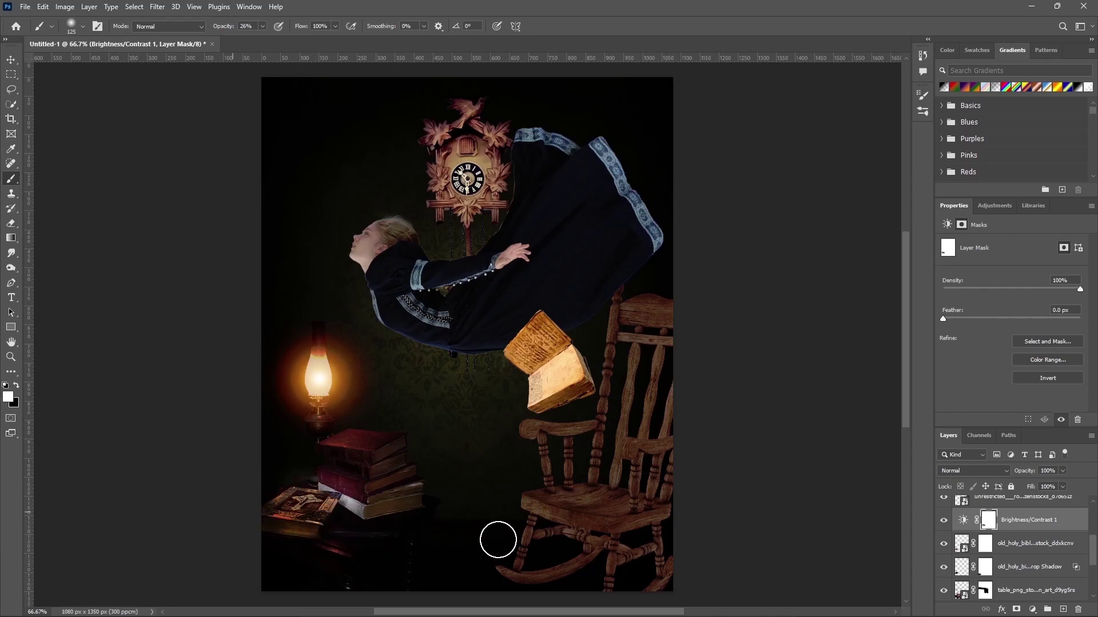
Step: Clip Brightness/Contrast 1 to the bible layer and make it visible again
right_click(967, 521)
left_click(1021, 293)
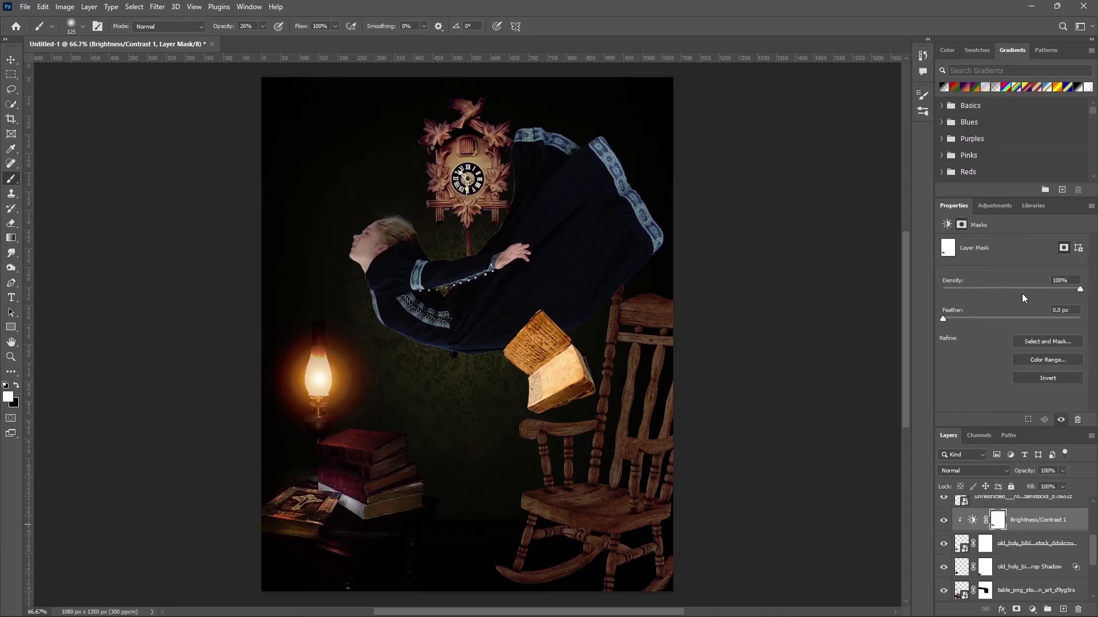
left_click(944, 520)
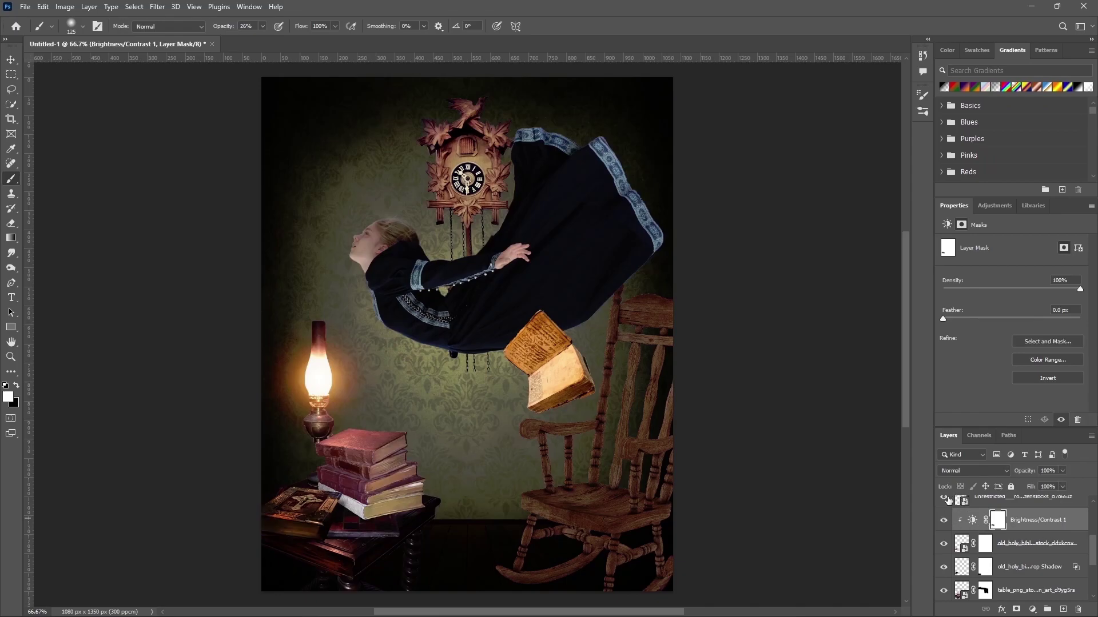
Step: Apply Motion Blur (angle 0°, distance 10 px) to the rocking chair layer
scroll(1018, 543, "up", 1)
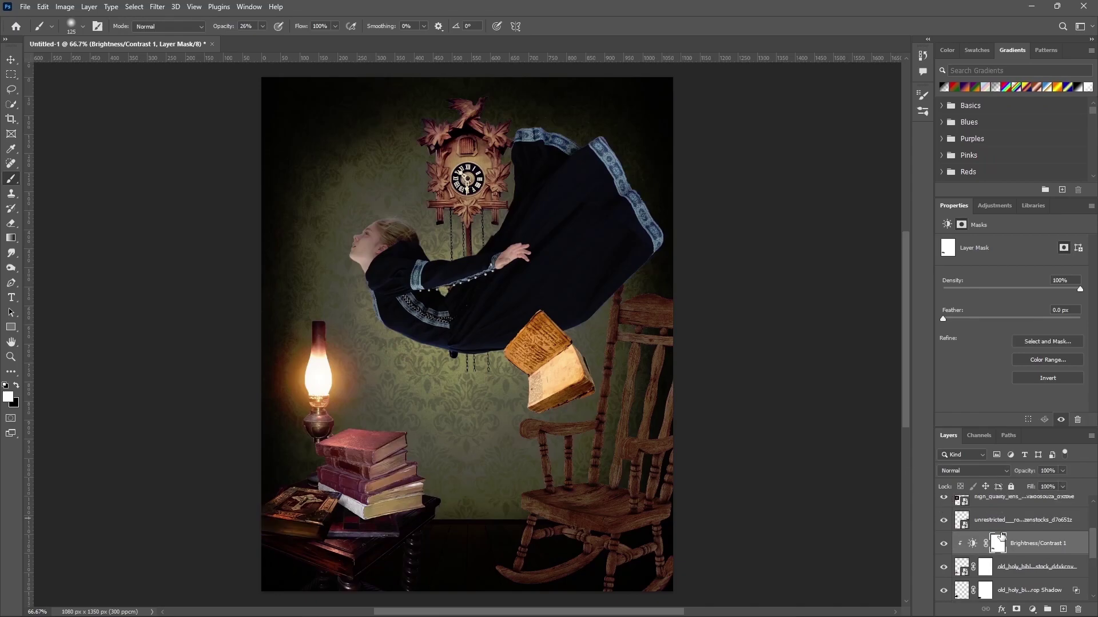
scroll(1018, 543, "up", 1)
left_click(1023, 543)
left_click(157, 6)
mouse_move(163, 154)
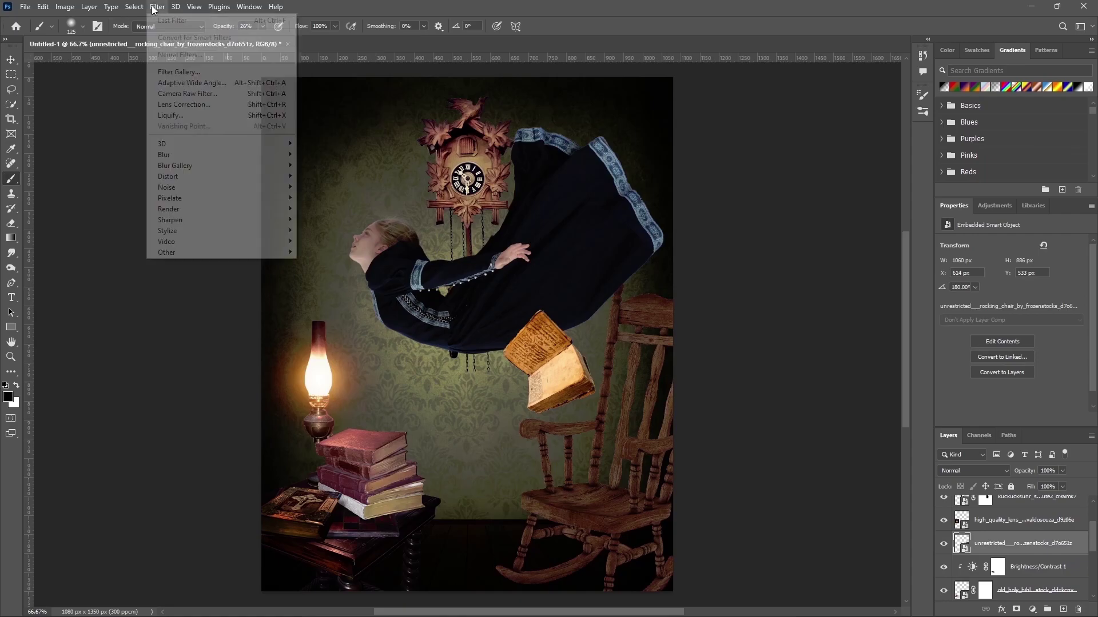
left_click(320, 224)
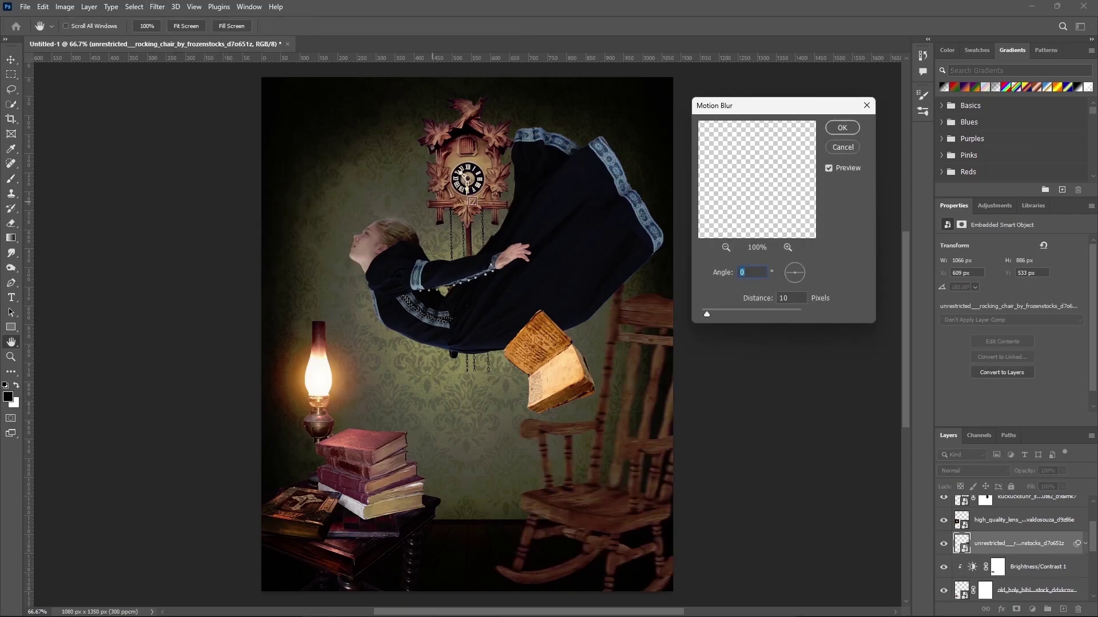
left_click(842, 127)
Step: Paint black on the filter mask with a 500 px, 100% brush over the chair's upper back
left_click(980, 566)
key("b")
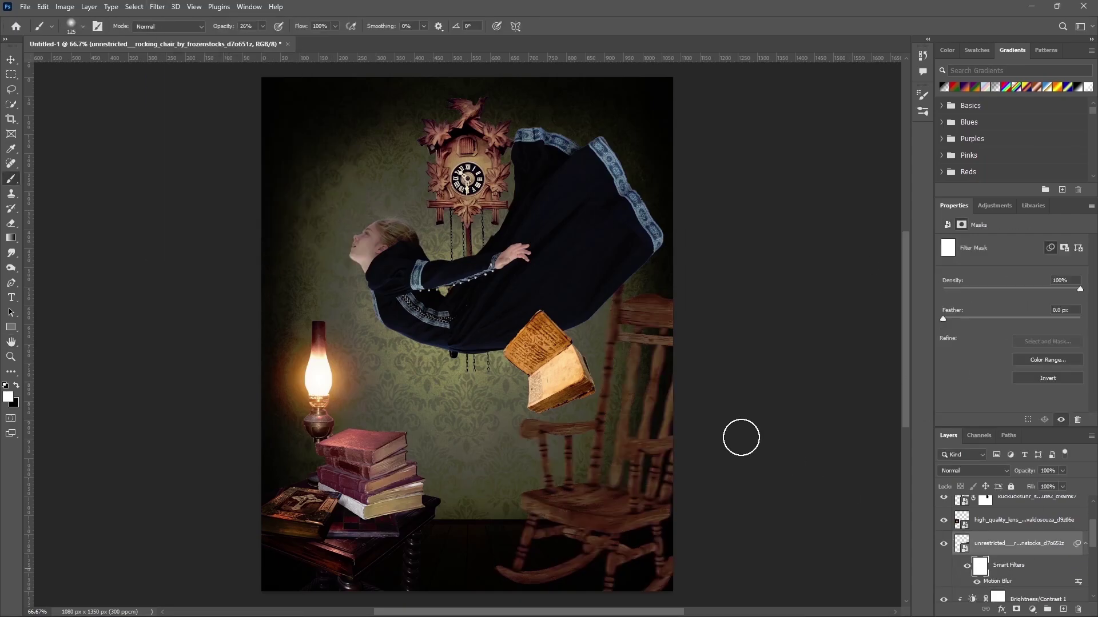
key("x")
key("bracketright")
key("bracketright")
key("bracketright")
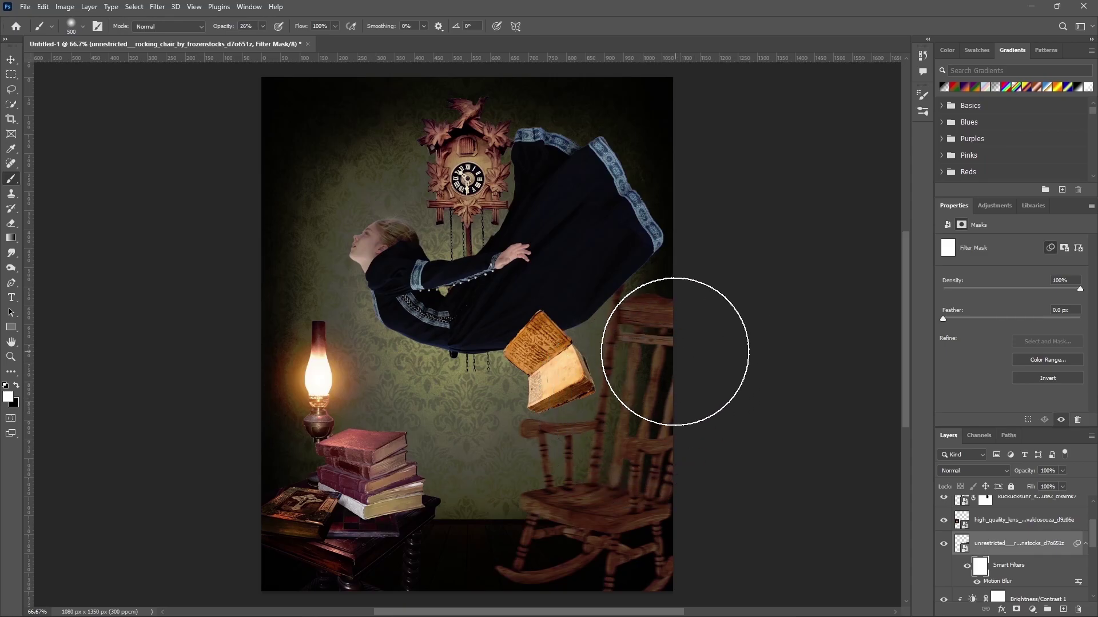
key("x")
left_click_drag(262, 26, 305, 40)
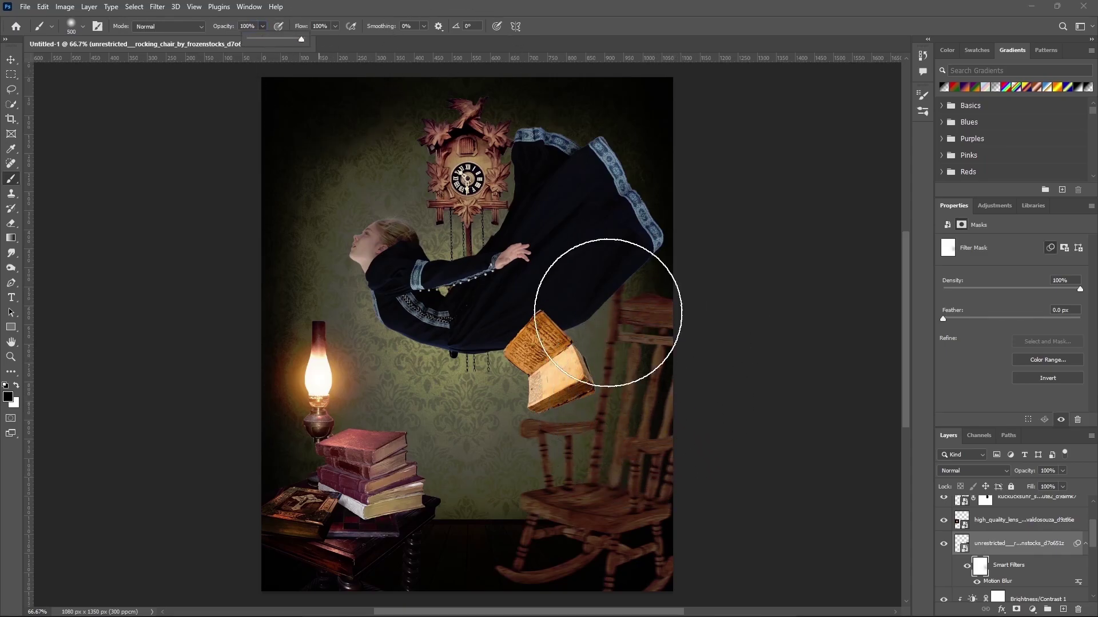
left_click_drag(639, 368, 661, 343)
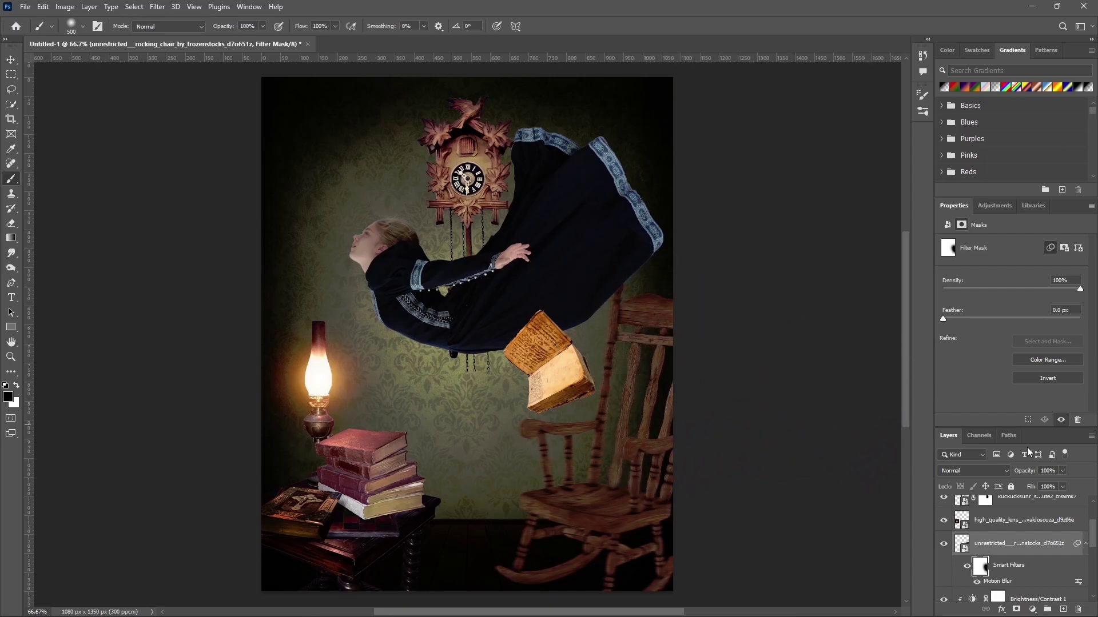
scroll(1019, 535, "up", 1)
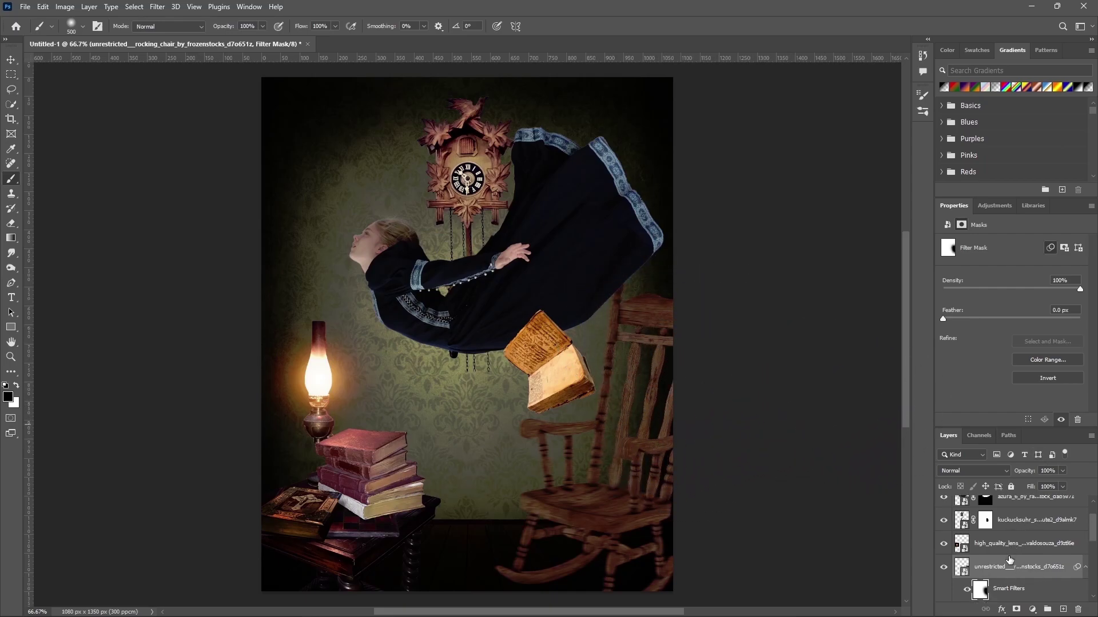
Step: Add a Levels adjustment clipped to the chair with inputs 12 / 0.66 and output white 195
mouse_move(961, 455)
left_click(1033, 610)
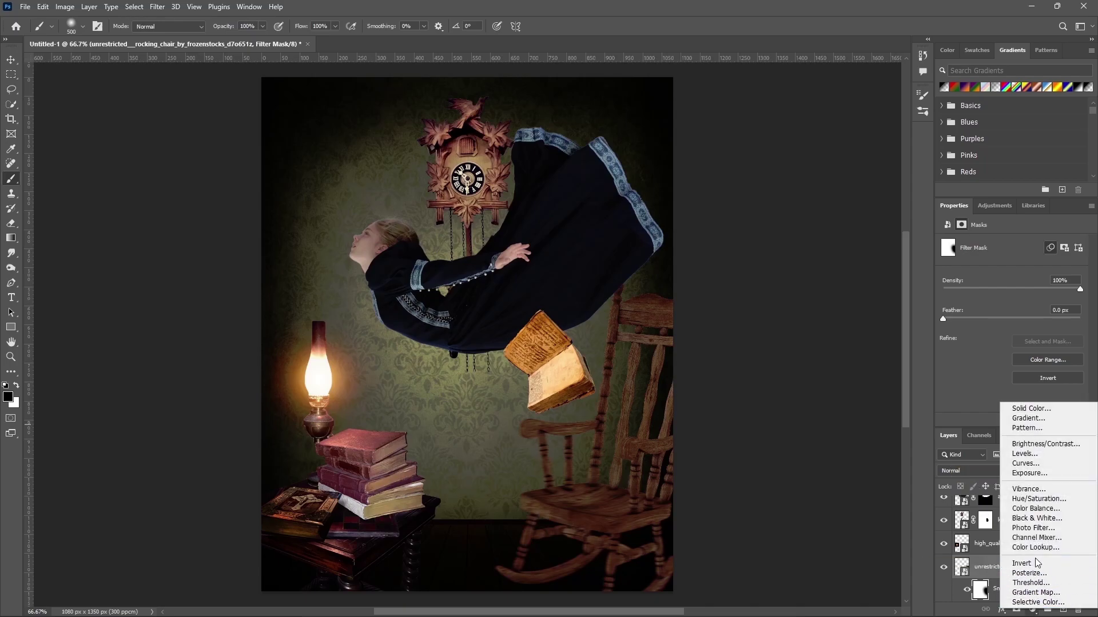
left_click(1028, 455)
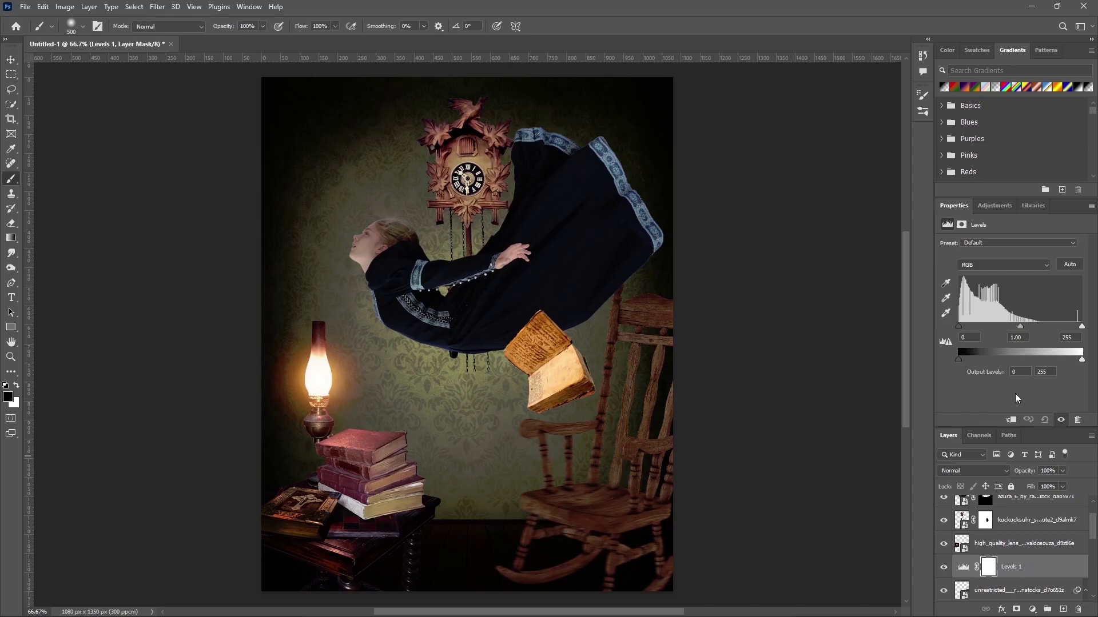
left_click(1011, 421)
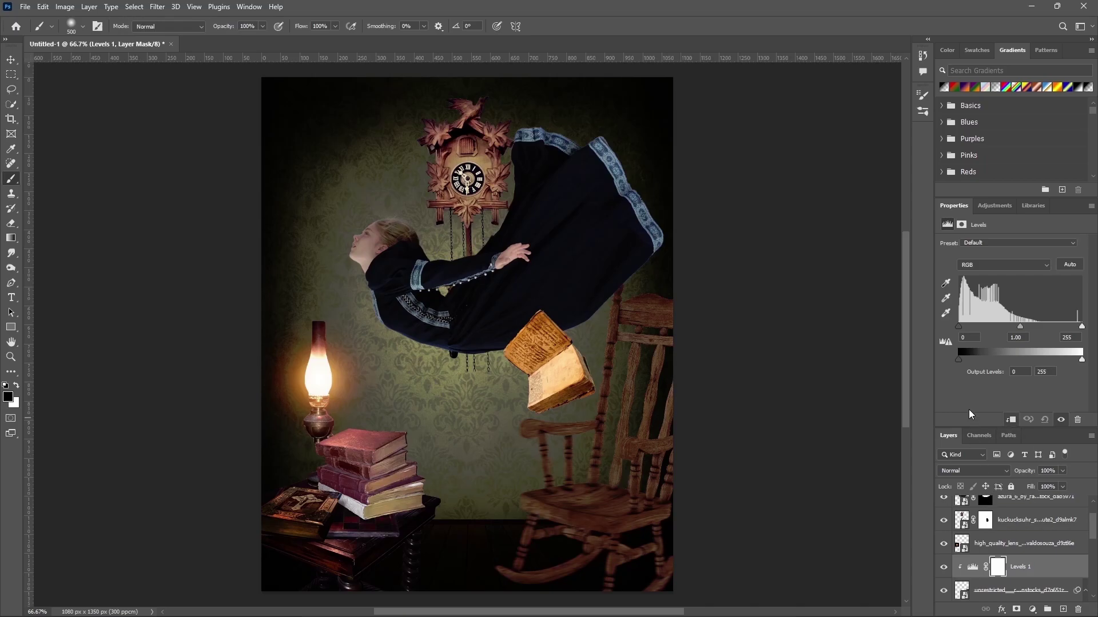
left_click_drag(970, 426, 970, 403)
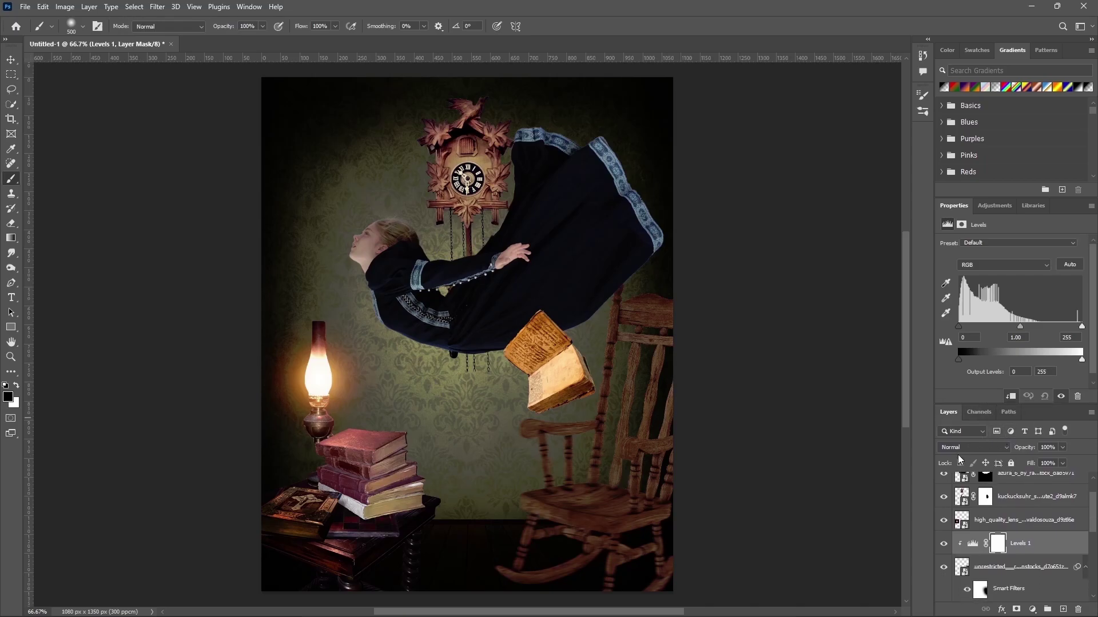
left_click(981, 342)
type("12")
left_click(1017, 338)
type("0.")
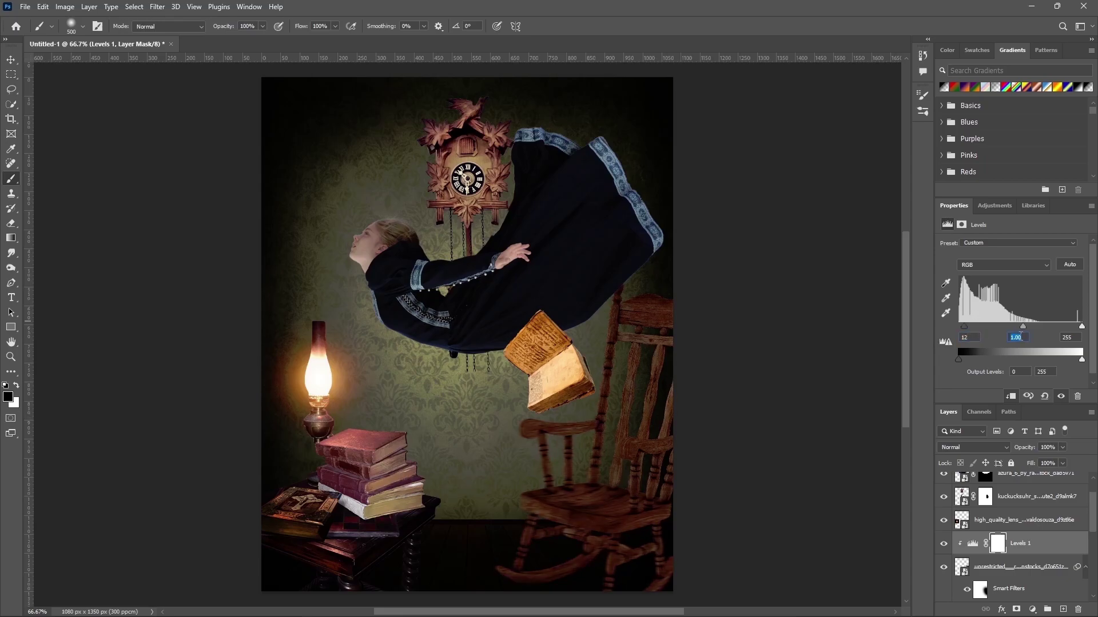
type("66")
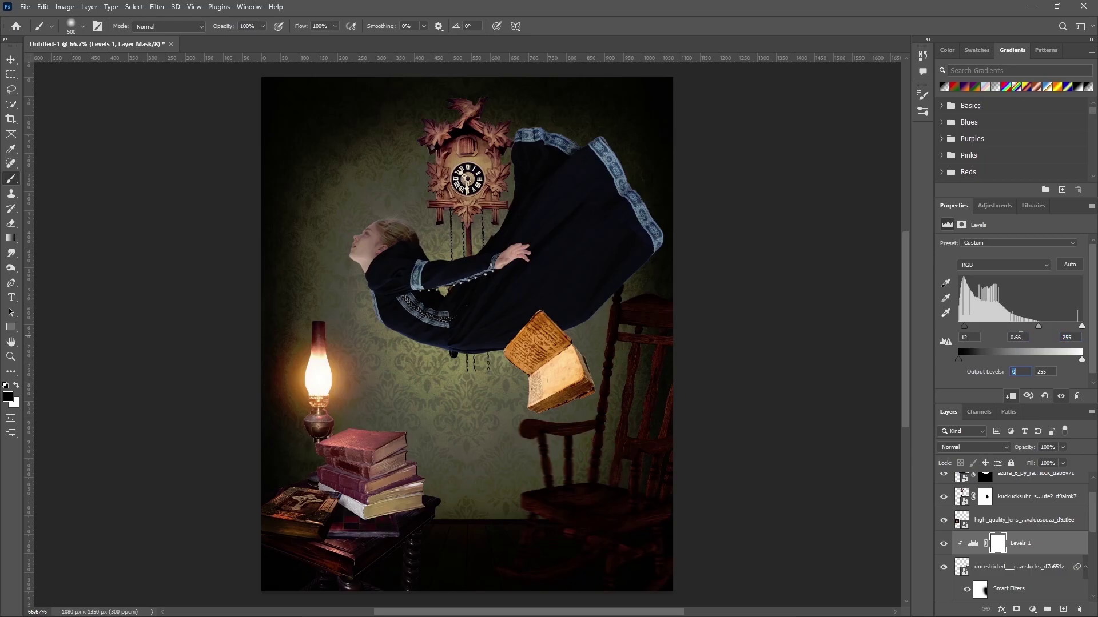
type("195")
Step: Paint the Levels mask to brighten the chair's back and slats near the floating book
left_click(944, 545)
left_click(944, 544)
left_click(631, 355)
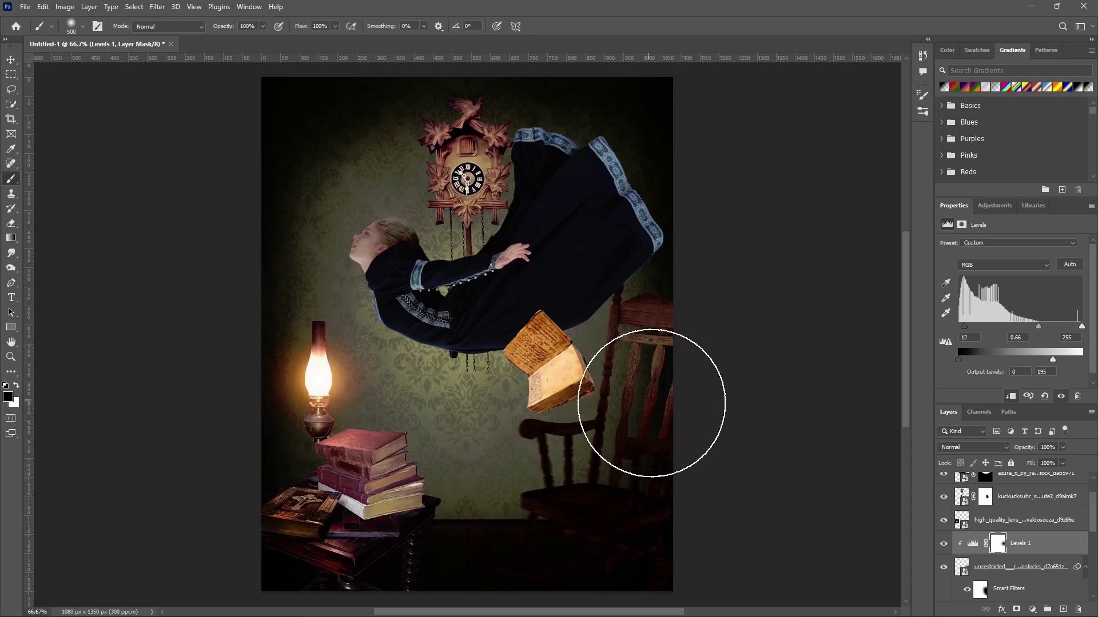
mouse_move(651, 403)
left_mouse_down()
mouse_move(686, 453)
mouse_move(698, 421)
left_mouse_up()
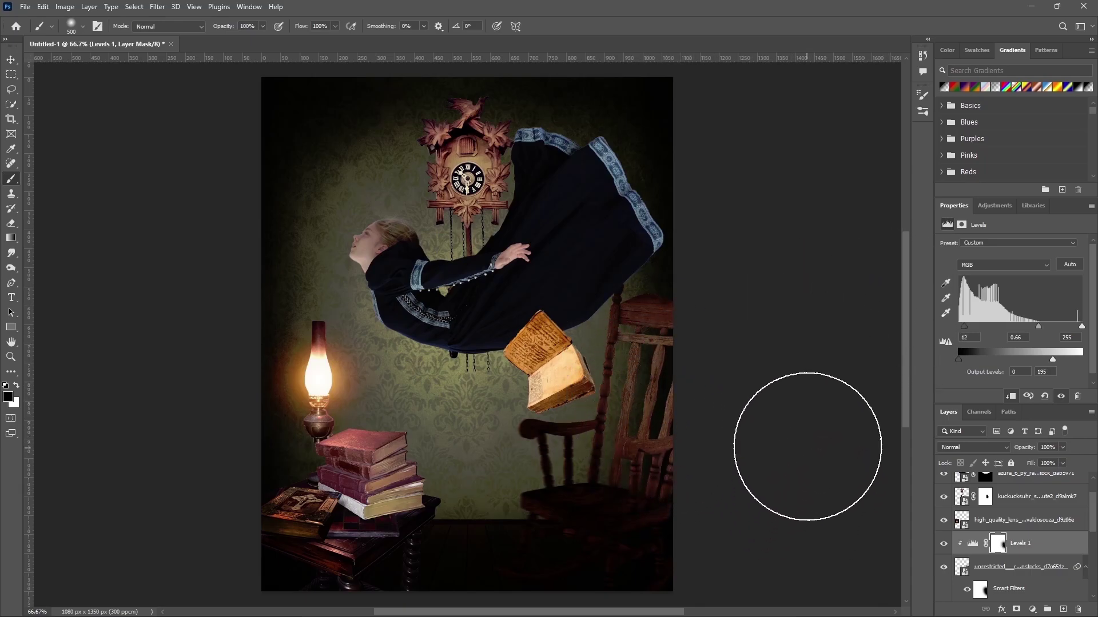
key("x")
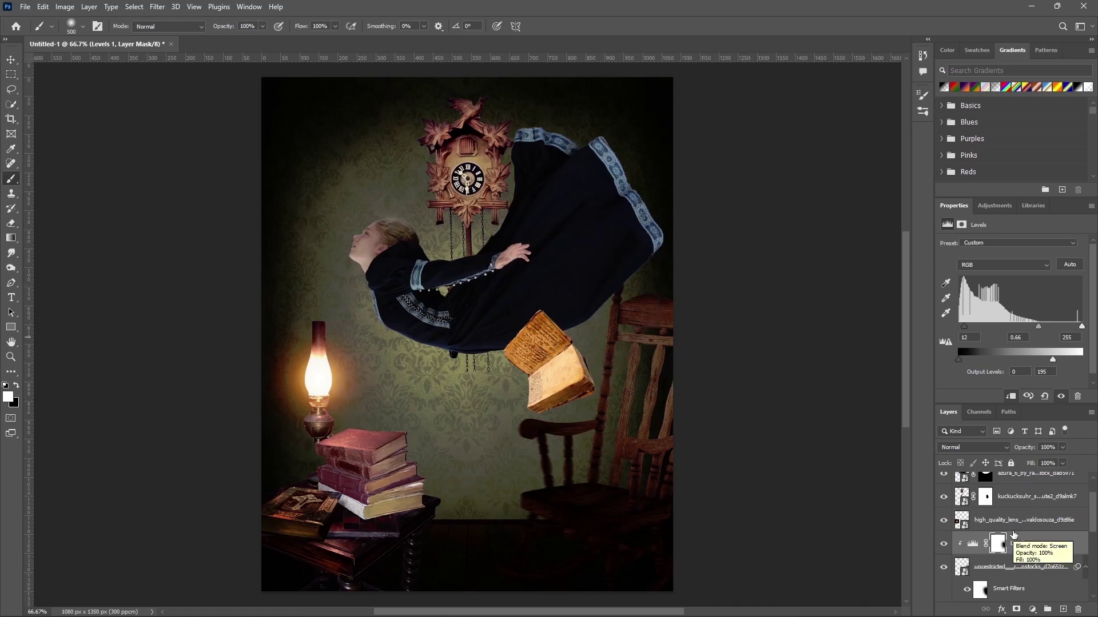
key("x")
mouse_move(595, 379)
left_mouse_down()
mouse_move(595, 397)
mouse_move(633, 404)
mouse_move(666, 393)
left_mouse_up()
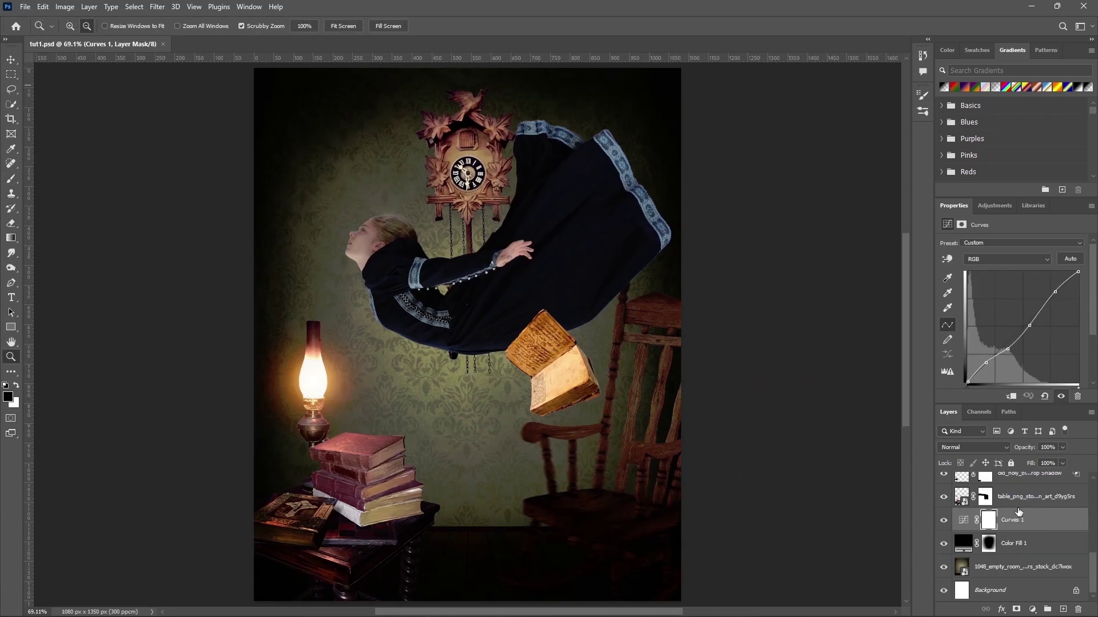
Step: In tut1.psd, scroll up the Layers panel and select the floating girl's azura layer
scroll(1019, 512, "up", 2)
scroll(1013, 542, "up", 2)
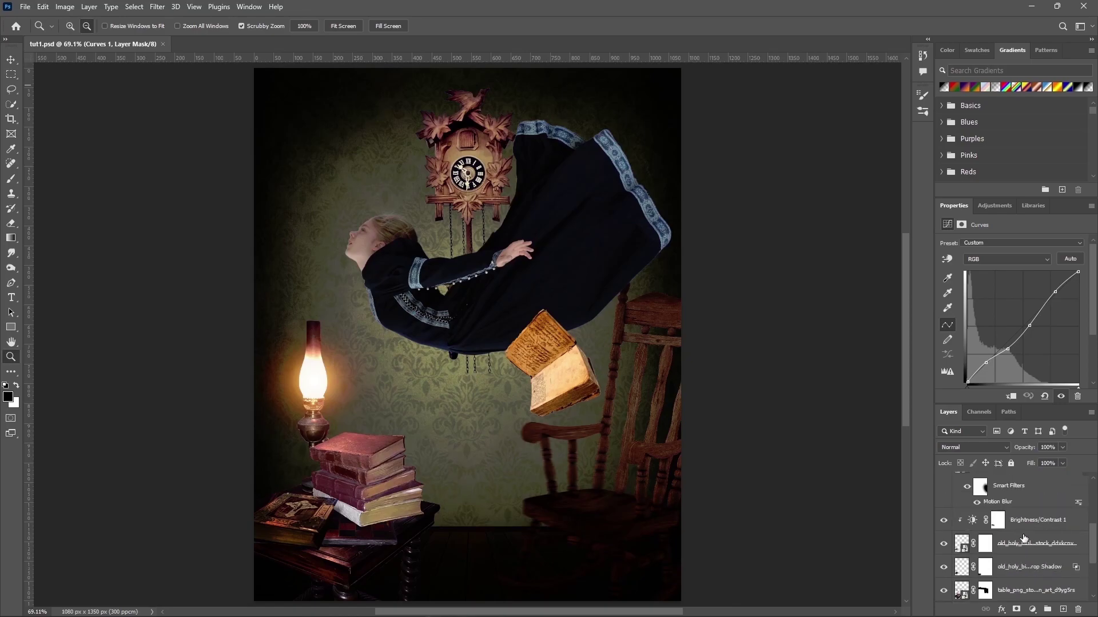
scroll(1001, 526, "up", 2)
scroll(986, 511, "up", 2)
left_click(962, 508)
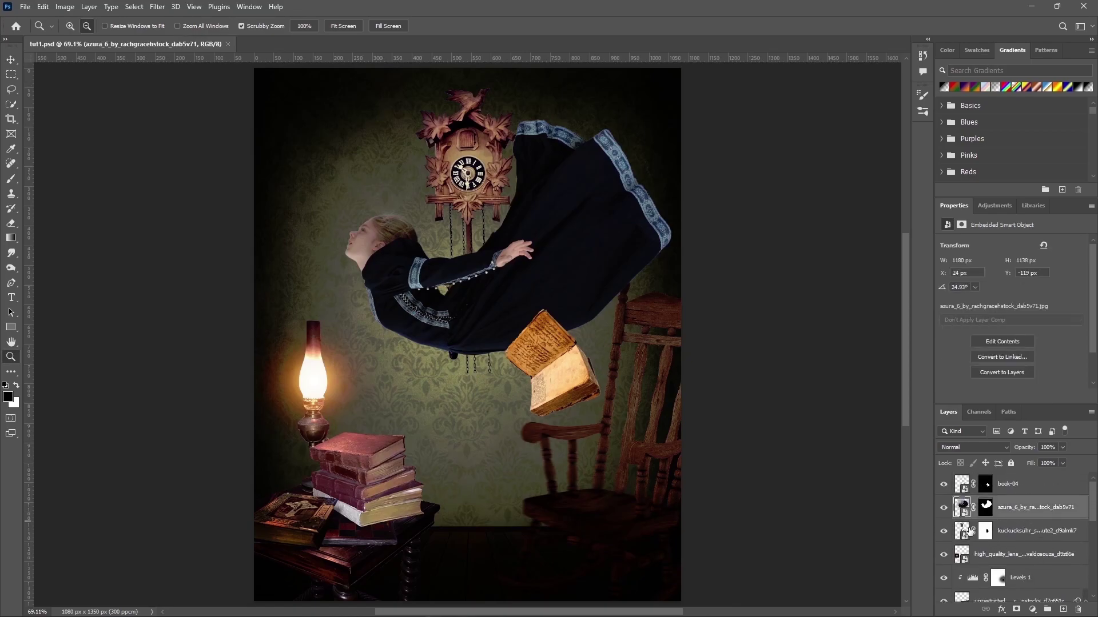
Step: Resize the floating girl to about 89% and shift her slightly left
key("ctrl+t")
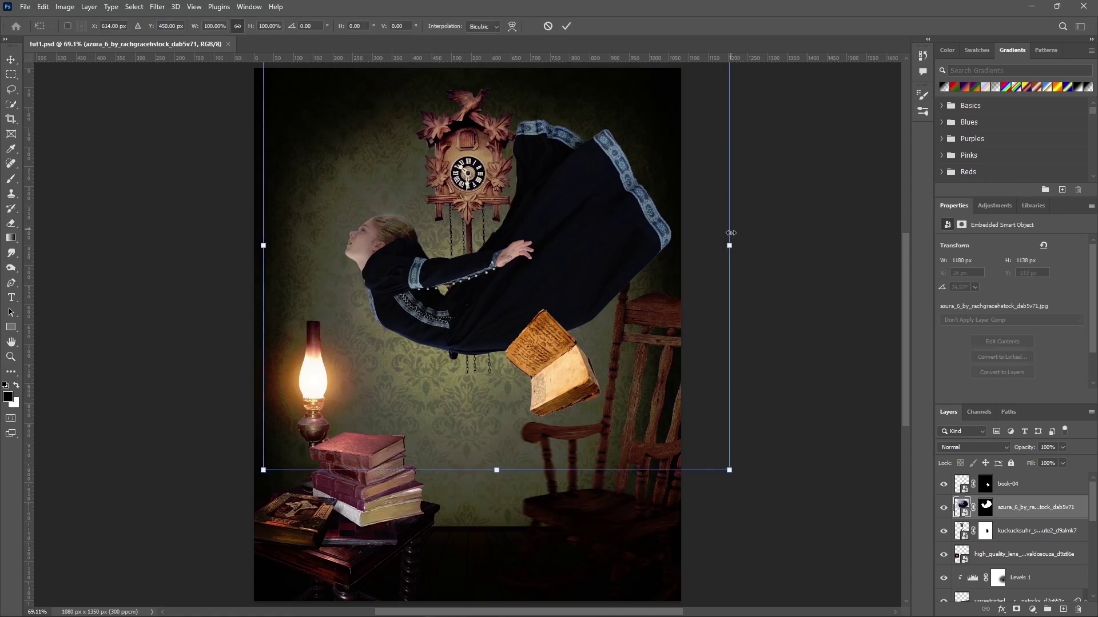
left_click_drag(729, 245, 625, 261)
left_click_drag(289, 244, 268, 244)
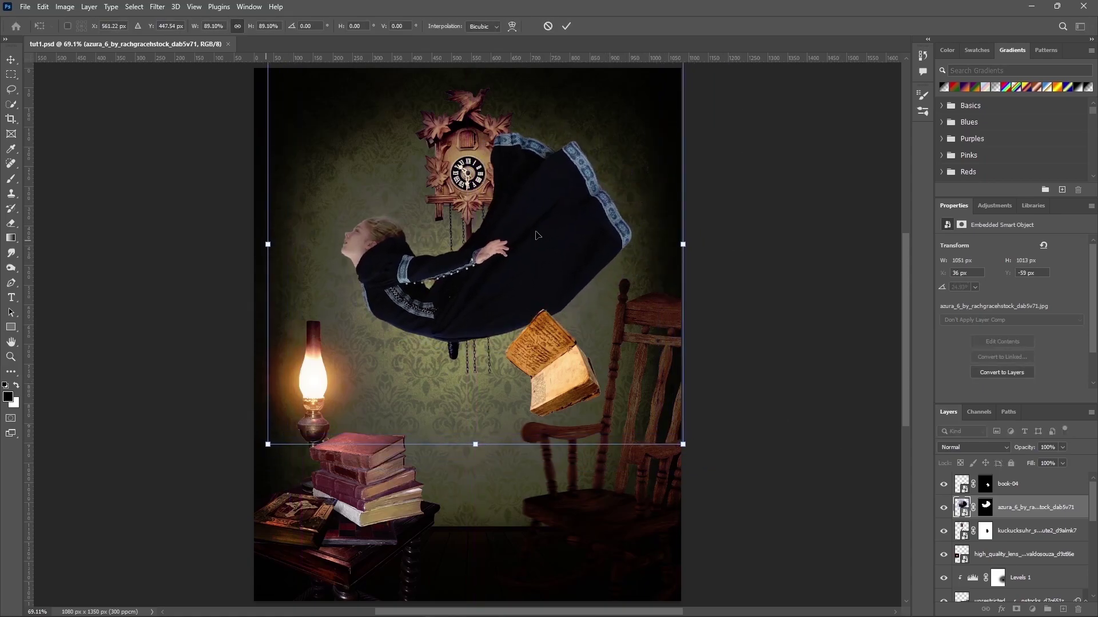
left_click_drag(536, 235, 529, 238)
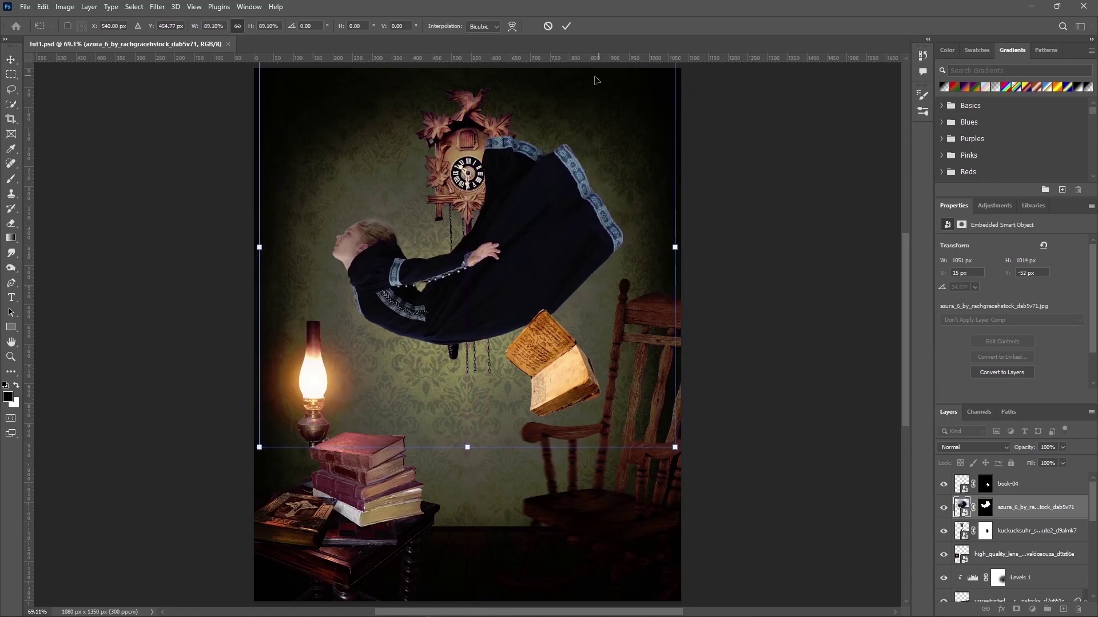
left_click(566, 25)
Step: Shrink the cuckoo clock to about 90% and raise it slightly
key("z")
left_click(1009, 532)
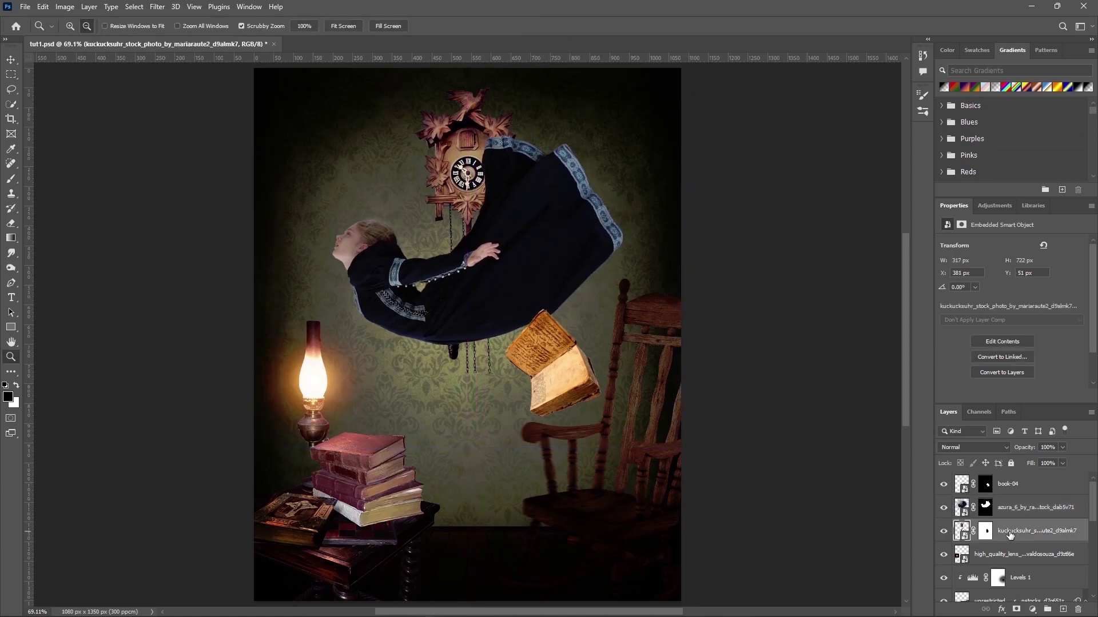
key("ctrl+t")
mouse_move(531, 231)
left_mouse_down()
mouse_move(501, 235)
mouse_move(503, 217)
left_mouse_up()
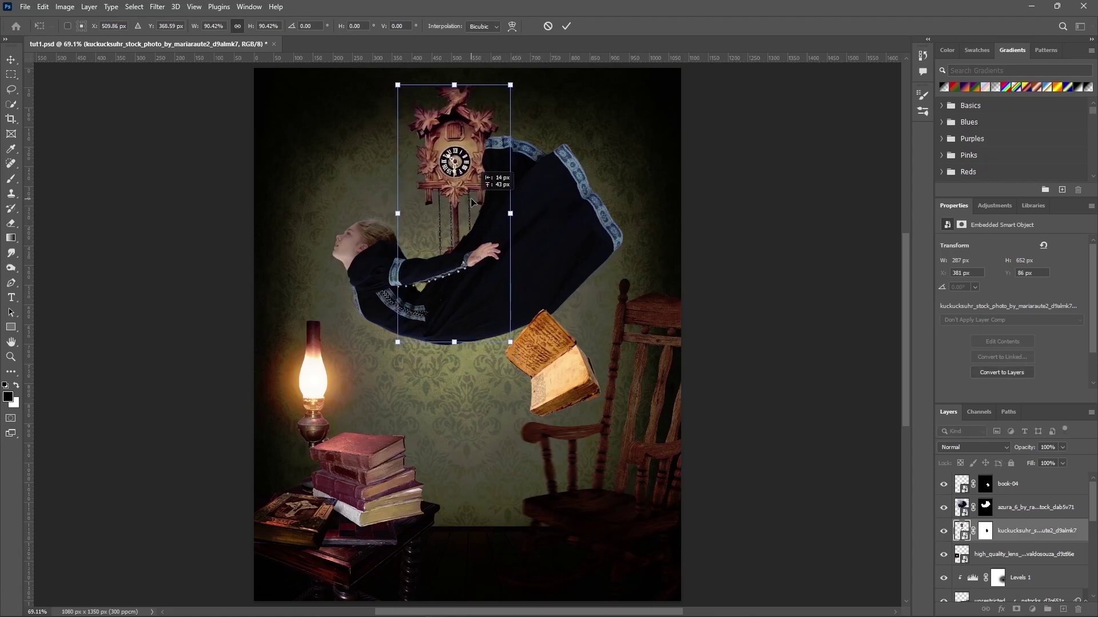
key("Return")
Step: Move the floating girl slightly right and down
left_click(1029, 507)
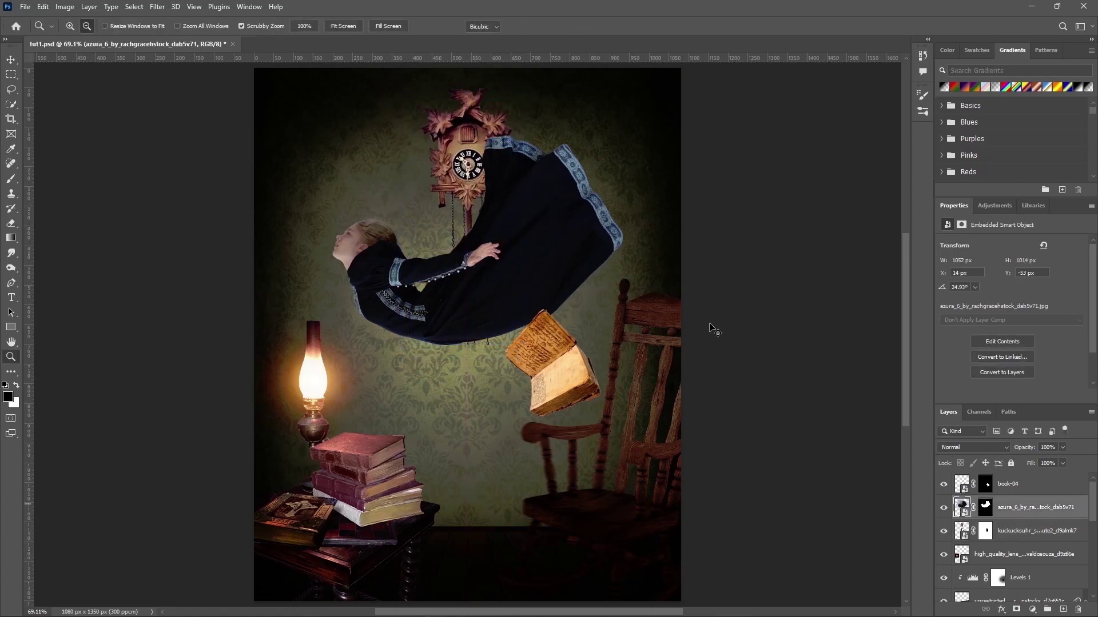
key("ctrl+t")
mouse_move(552, 259)
left_mouse_down()
mouse_move(579, 278)
mouse_move(579, 267)
left_mouse_up()
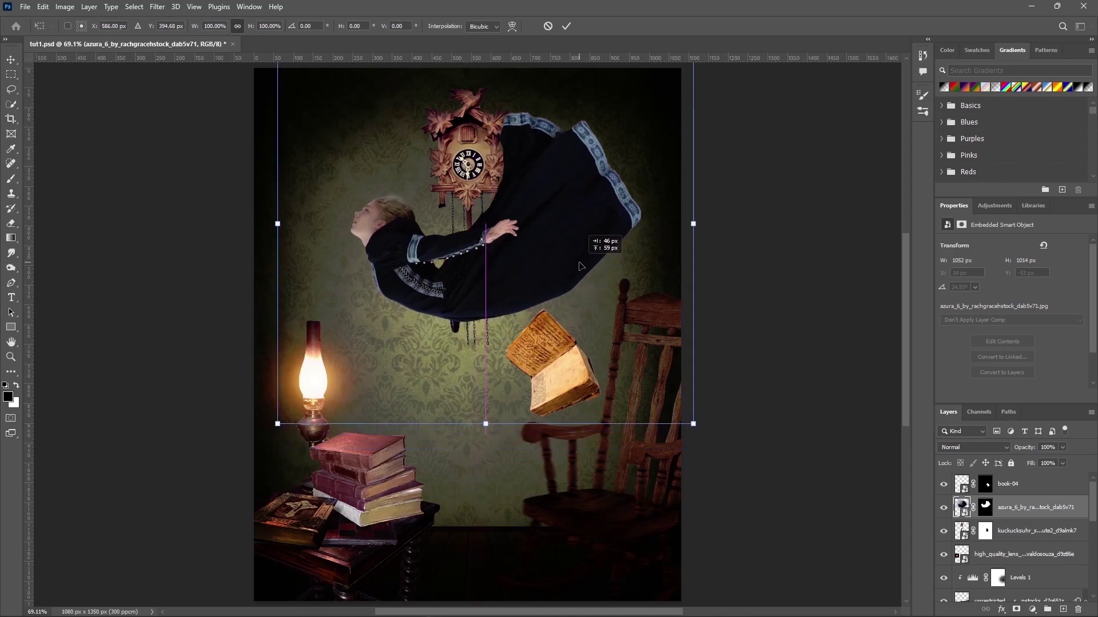
key("Return")
Step: Shrink the open book to about 96% and lift it just beneath the girl's dress
key("z")
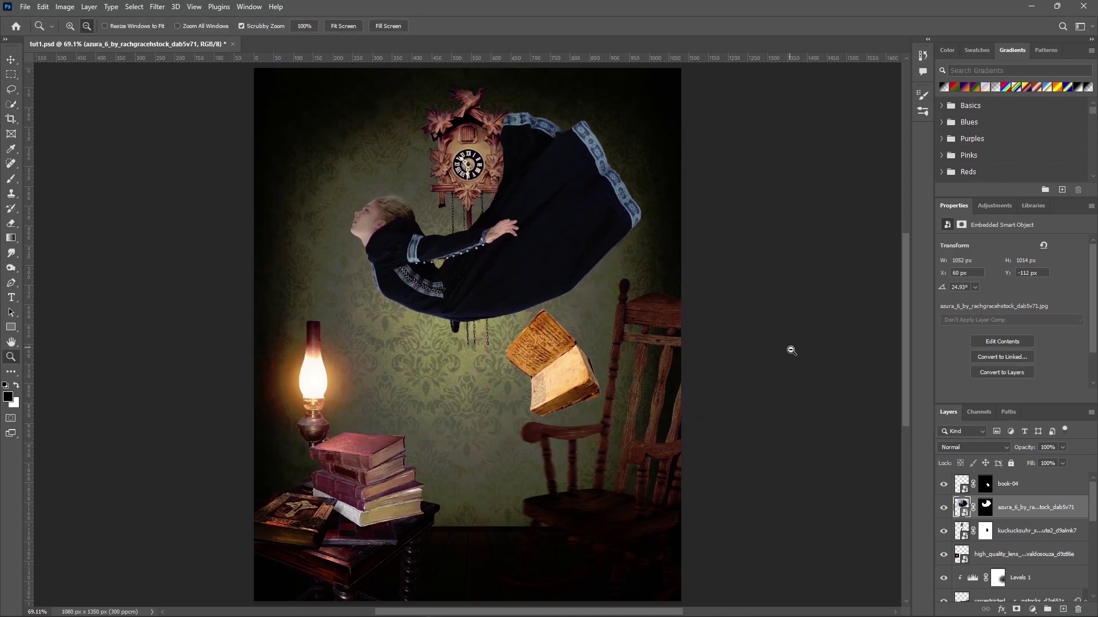
left_click(1017, 486)
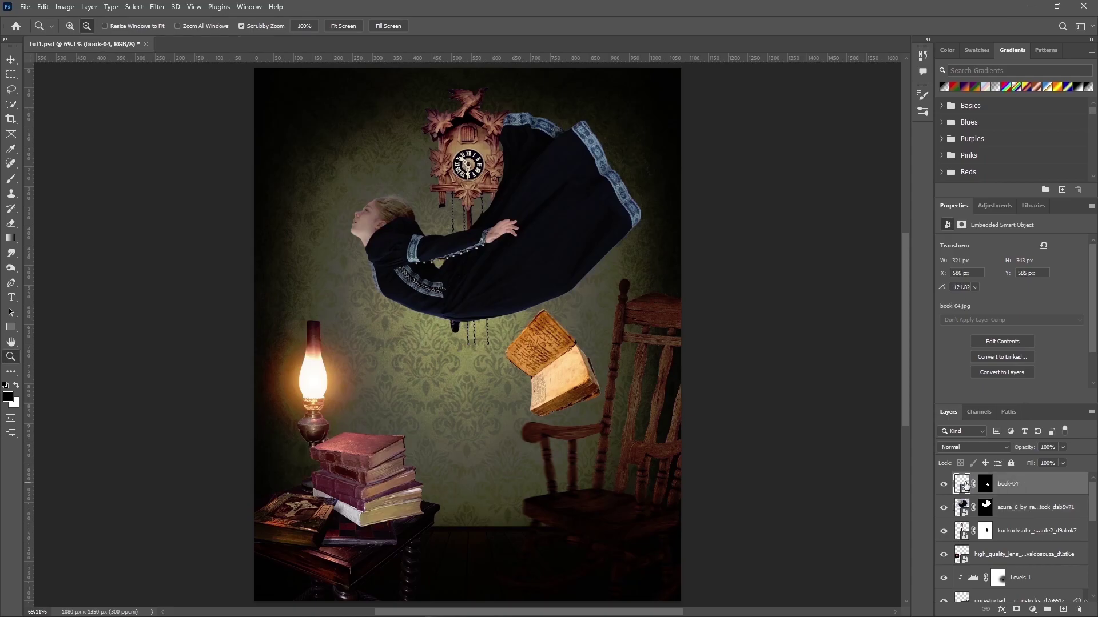
key("ctrl+t")
left_click_drag(598, 328, 598, 319)
left_click_drag(610, 357, 597, 296)
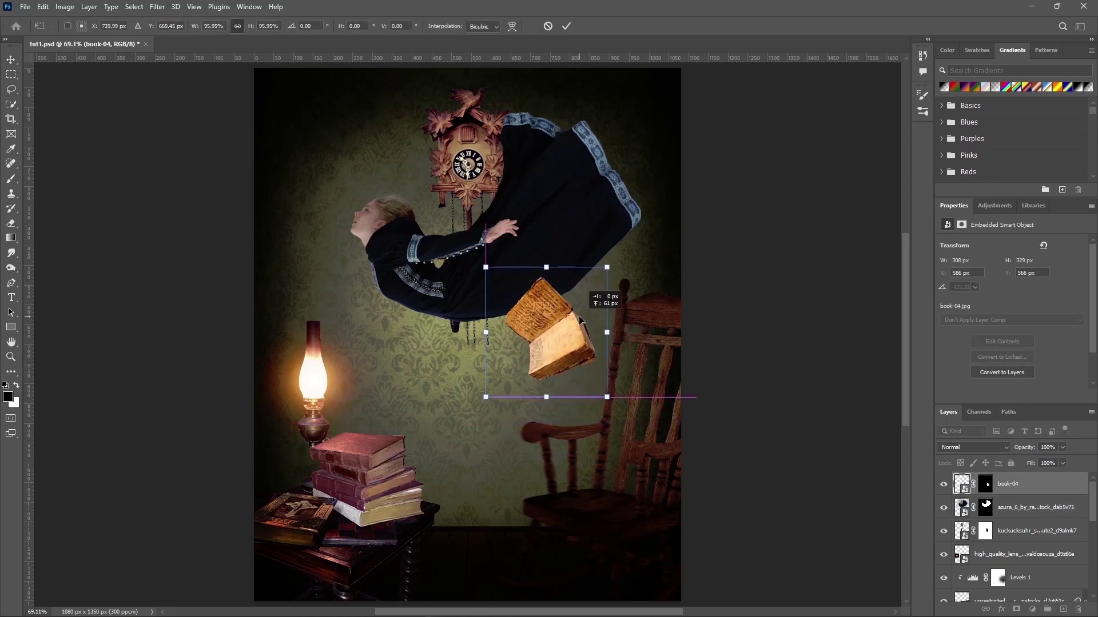
left_click(566, 26)
key("z")
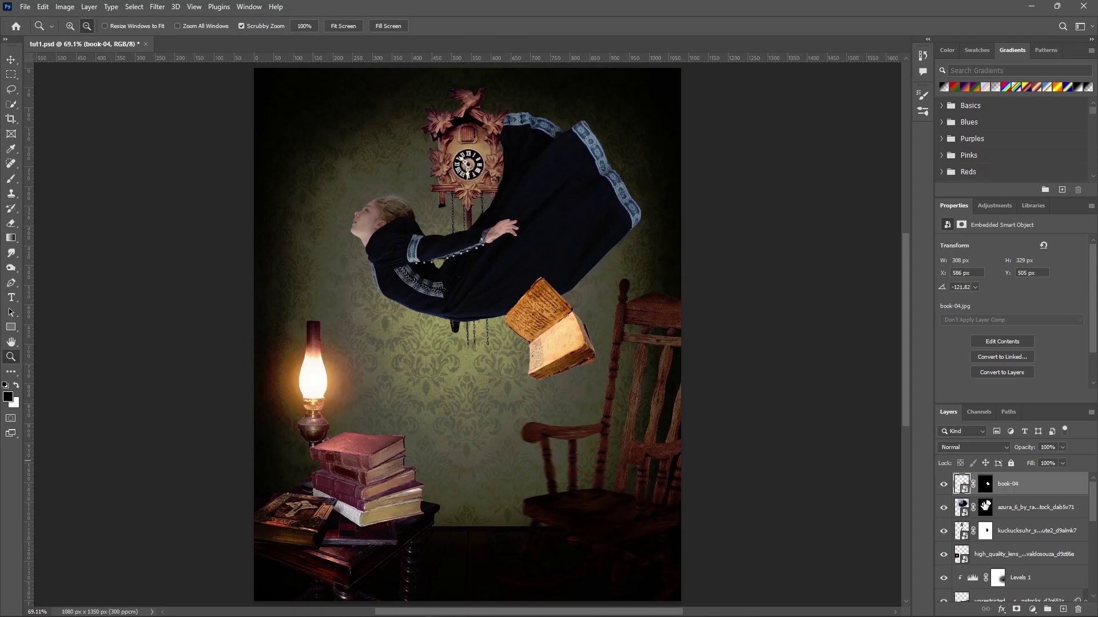
scroll(1091, 496, "down", 2)
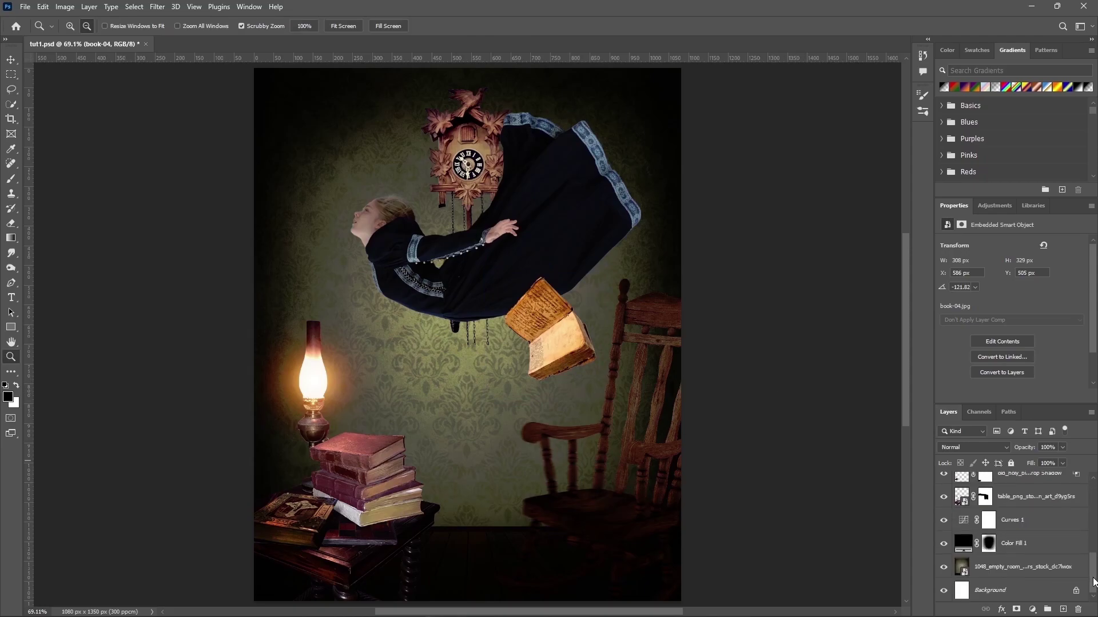
scroll(1022, 559, "down", 2)
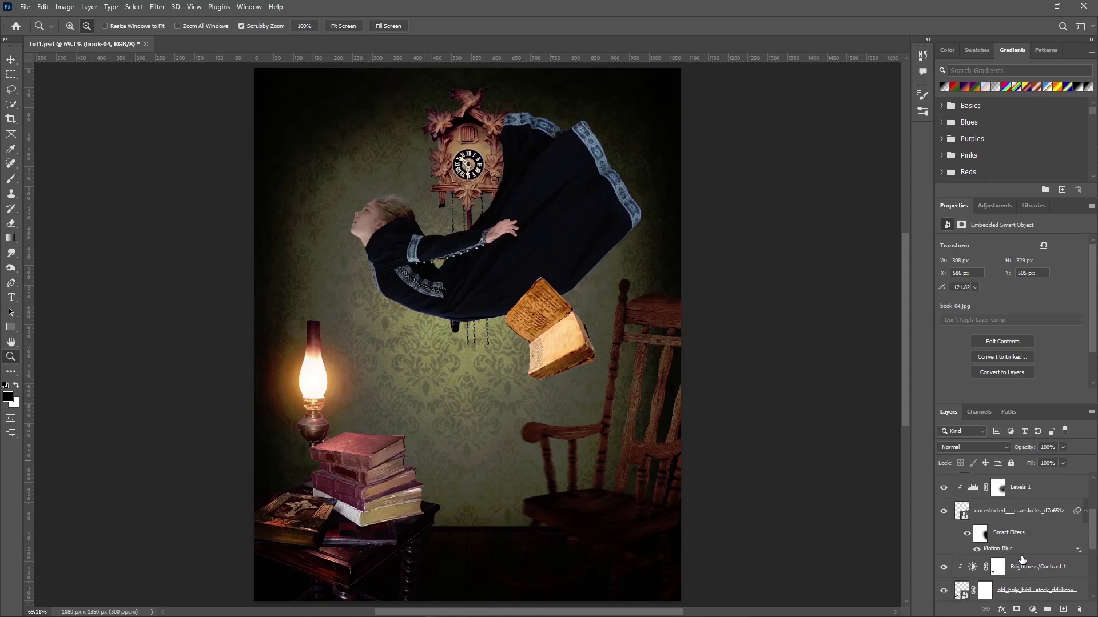
Step: Place the falling-leaves image above Levels 1, scale it to fill the canvas, and apply Motion Blur
left_click(1028, 497)
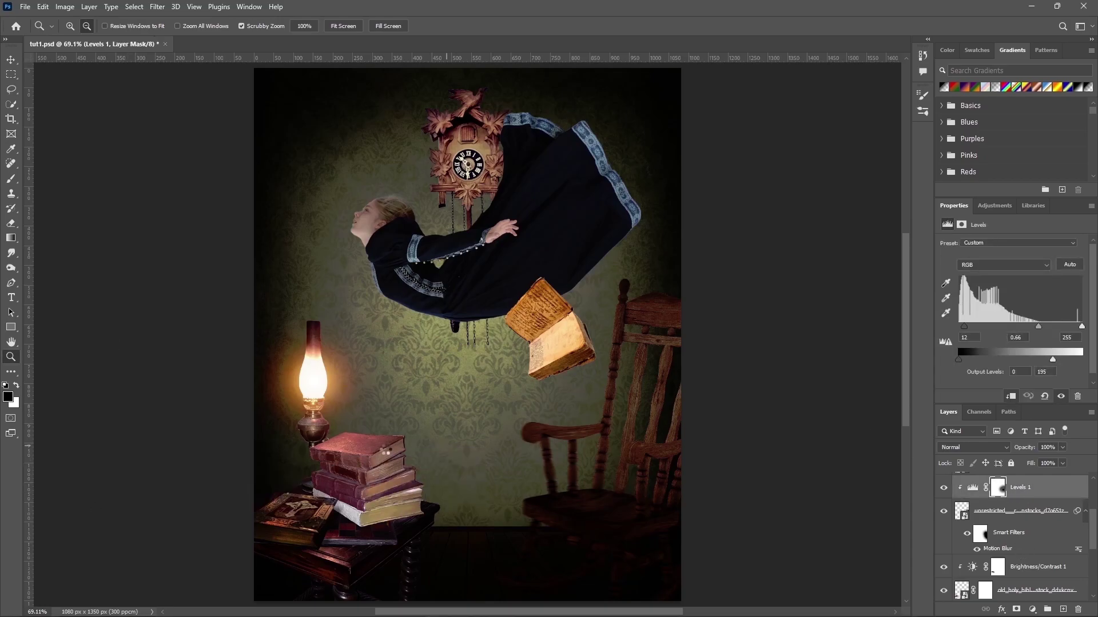
mouse_move(546, 436)
left_mouse_down()
mouse_move(555, 385)
mouse_move(558, 401)
left_mouse_up()
left_click_drag(588, 476, 592, 534)
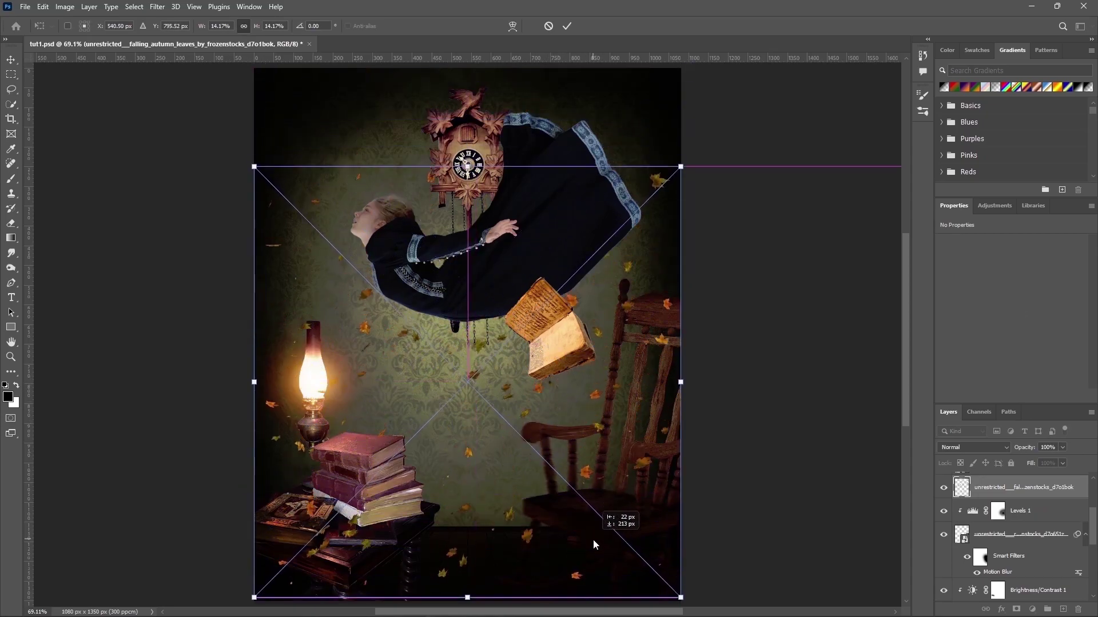
left_click_drag(467, 164, 475, 75)
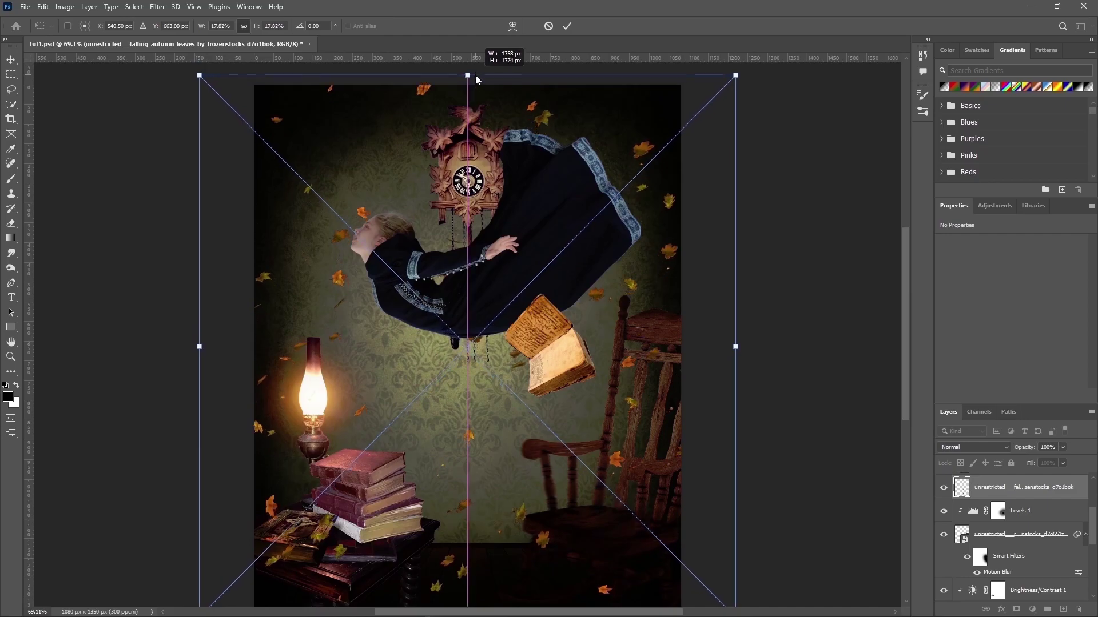
key("Return")
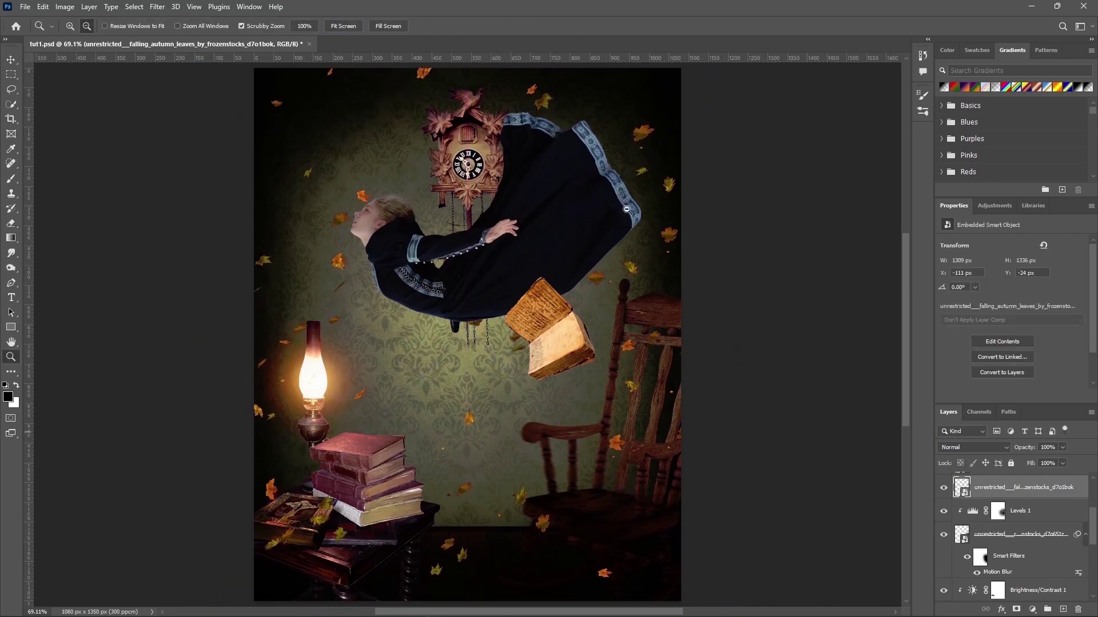
left_click(157, 6)
mouse_move(353, 193)
left_click(325, 219)
left_click(846, 129)
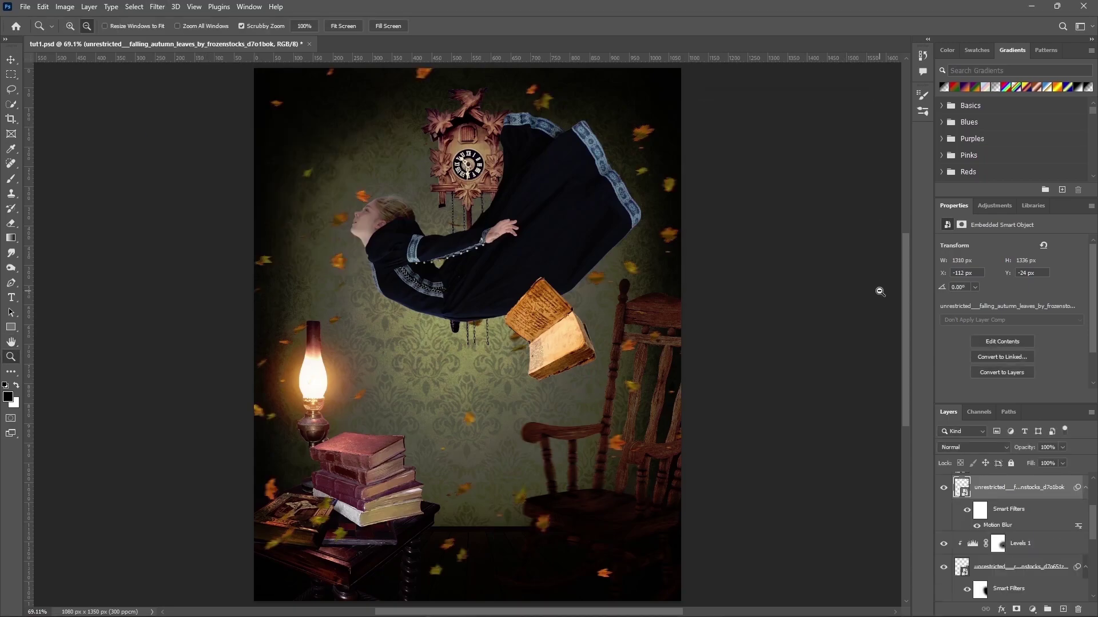
Step: Lower the floating girl and the open book together by about 30 px
scroll(1022, 524, "up", 2)
scroll(1023, 521, "up", 1)
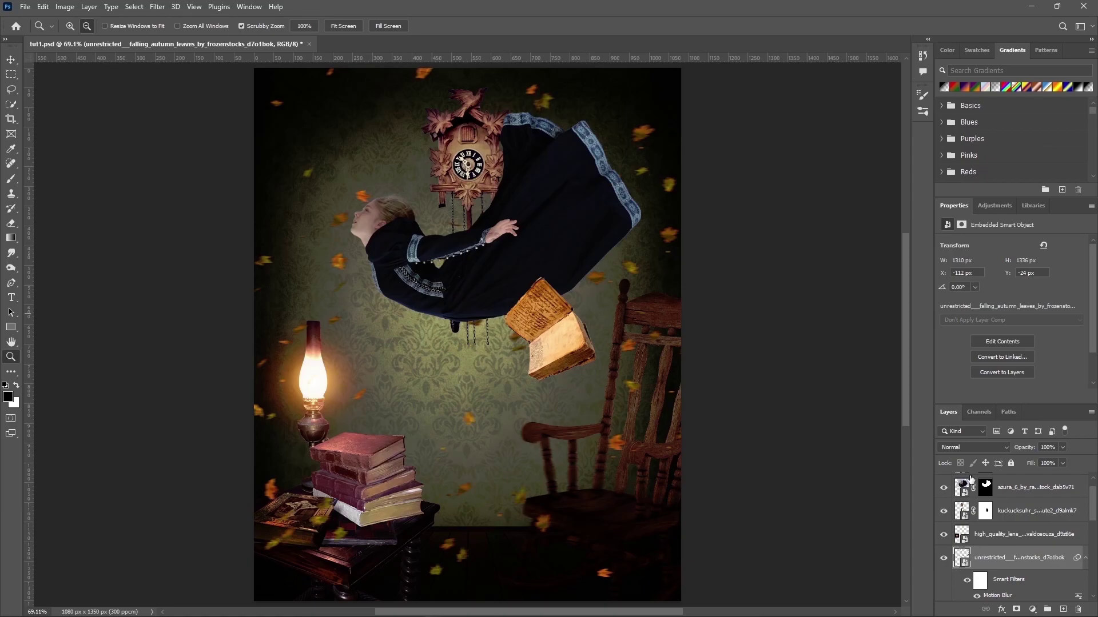
left_click(1025, 518)
left_click(1024, 484, "ctrl")
key("ctrl+t")
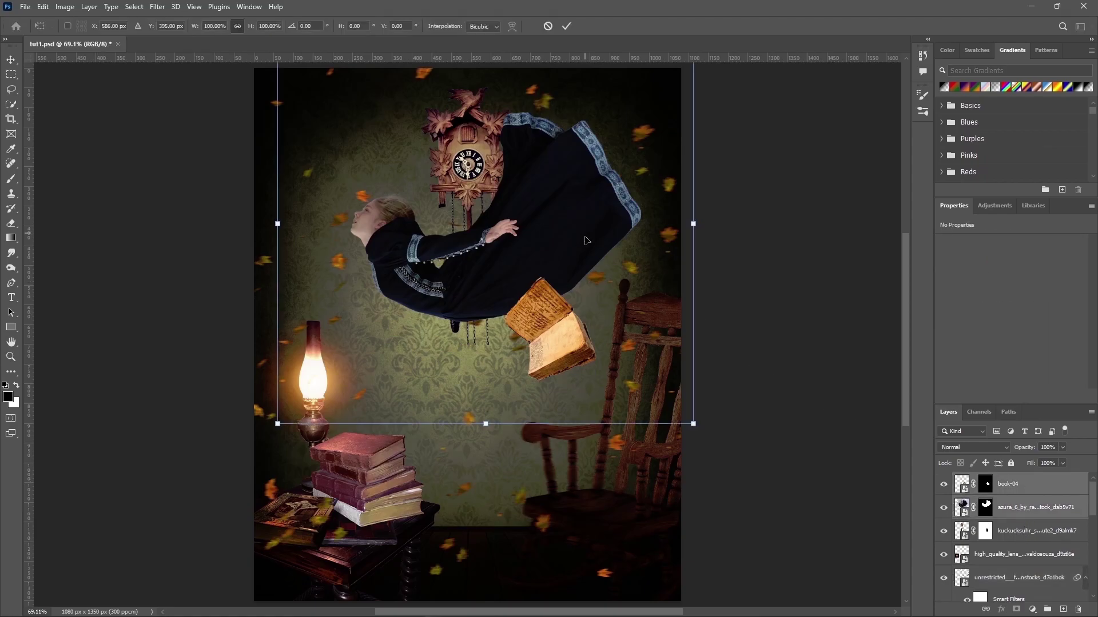
left_click_drag(486, 285, 488, 303)
left_click(566, 27)
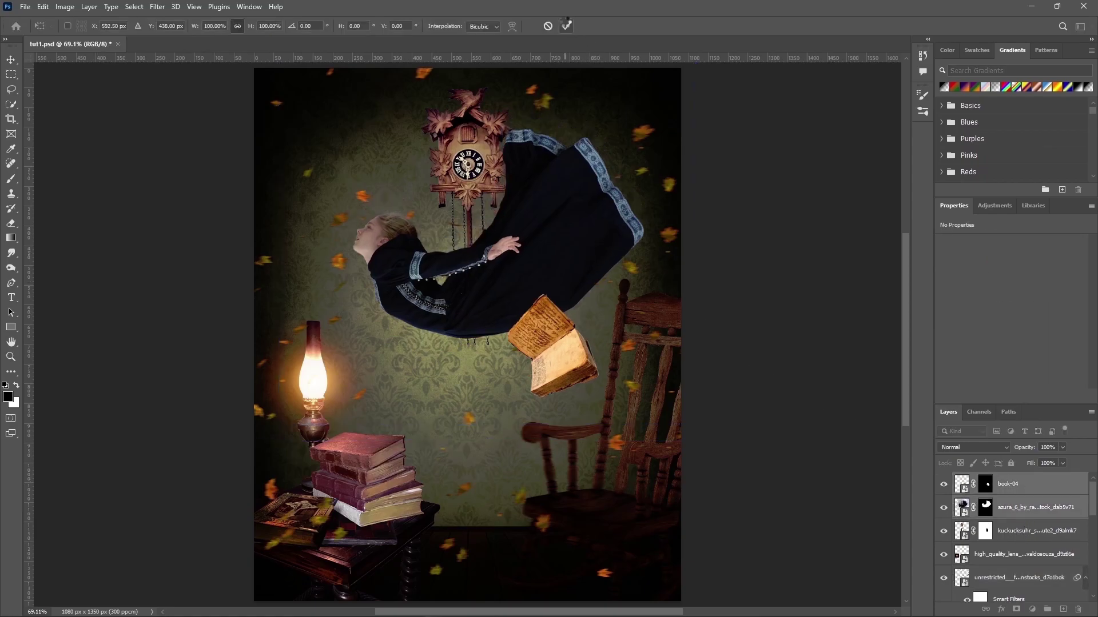
key("z")
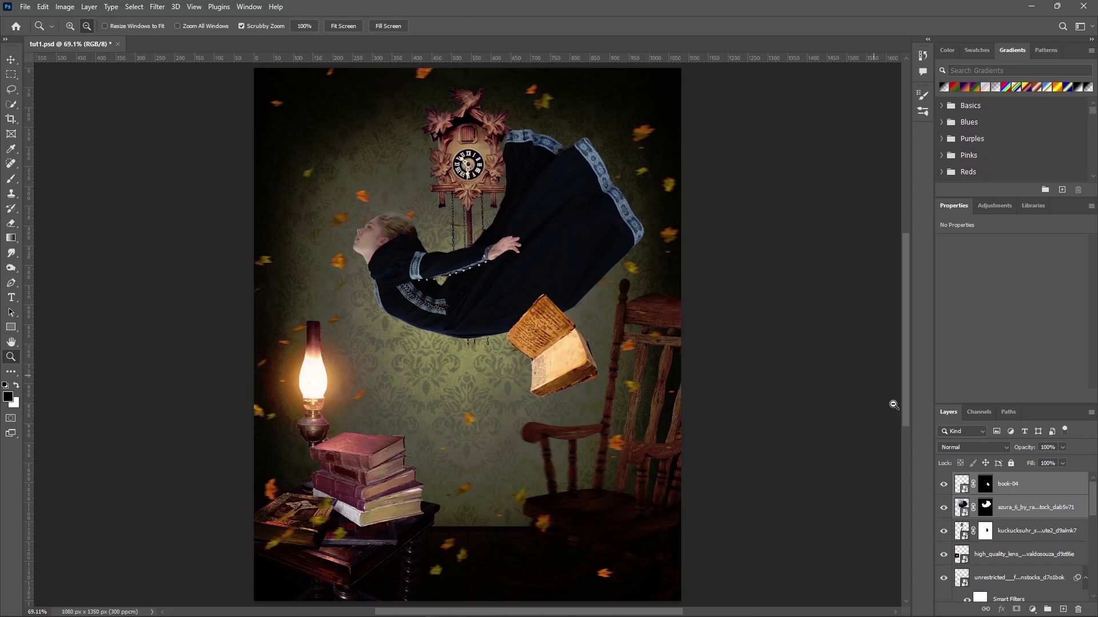
left_click(1041, 486)
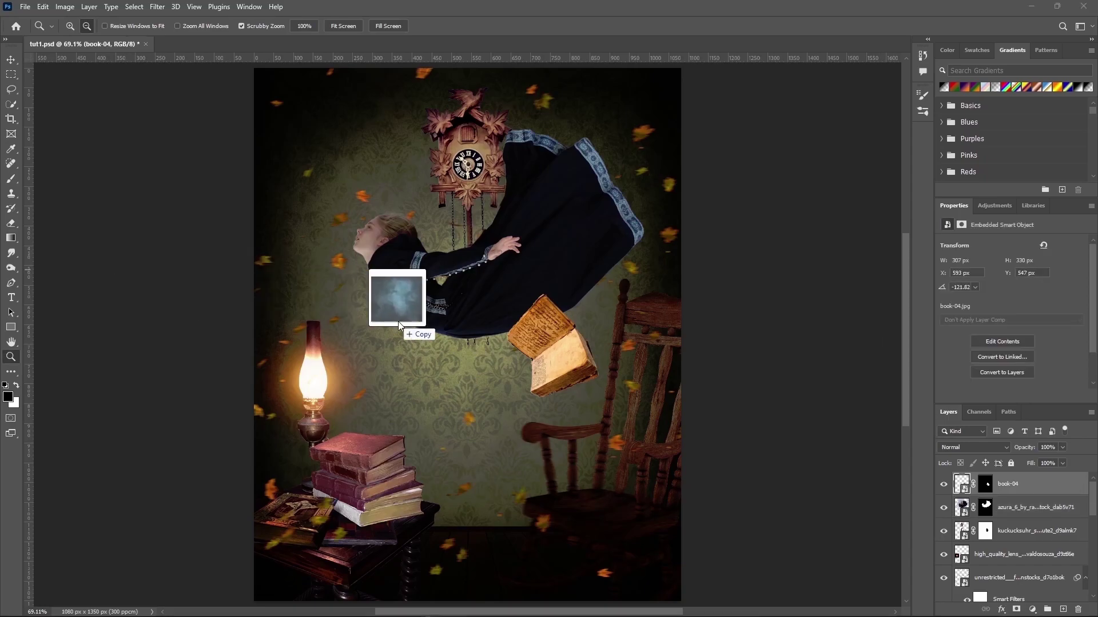
Step: Place the blue grunge texture, stretch it to cover the canvas, and blend it in Soft Light
left_click_drag(0, 320, 398, 321)
left_click_drag(469, 146, 469, 69)
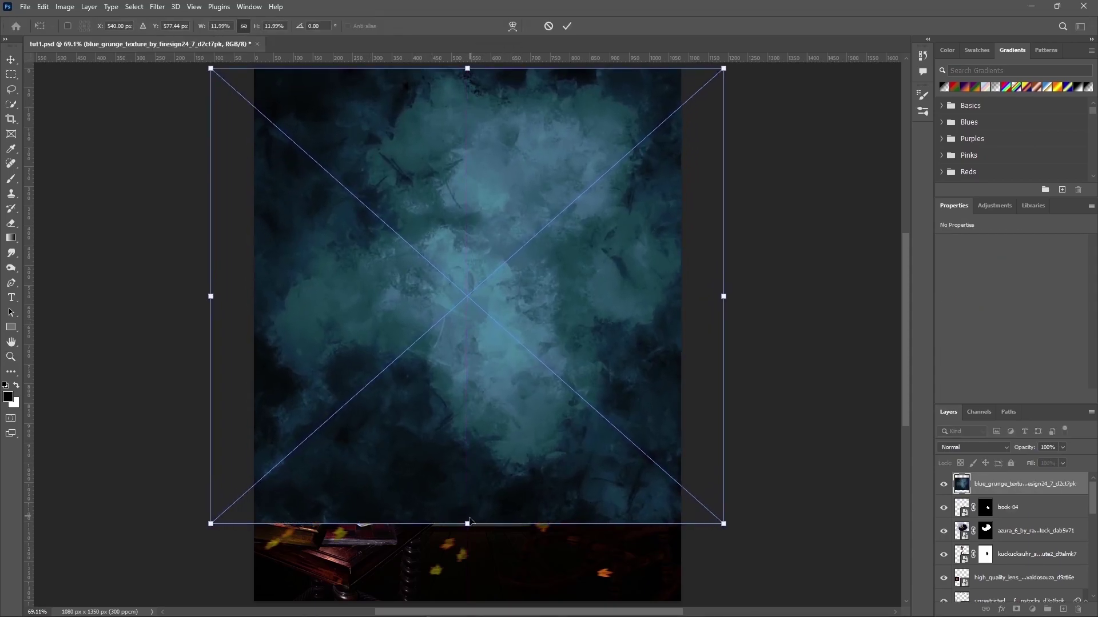
left_click_drag(467, 523, 468, 601)
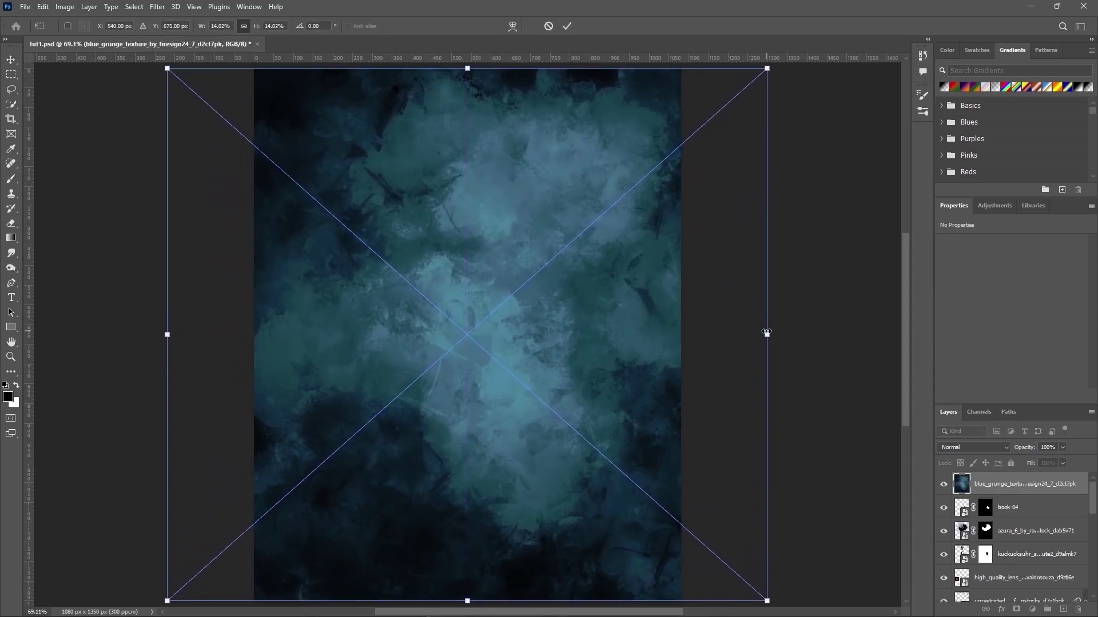
left_click(567, 26)
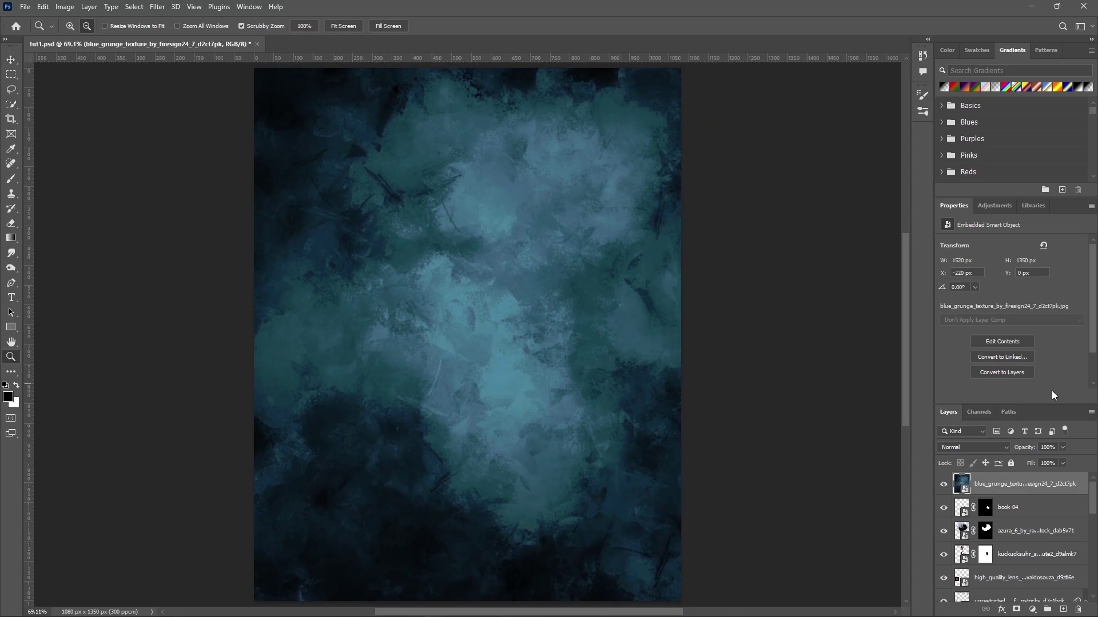
left_click(972, 447)
left_click(969, 478)
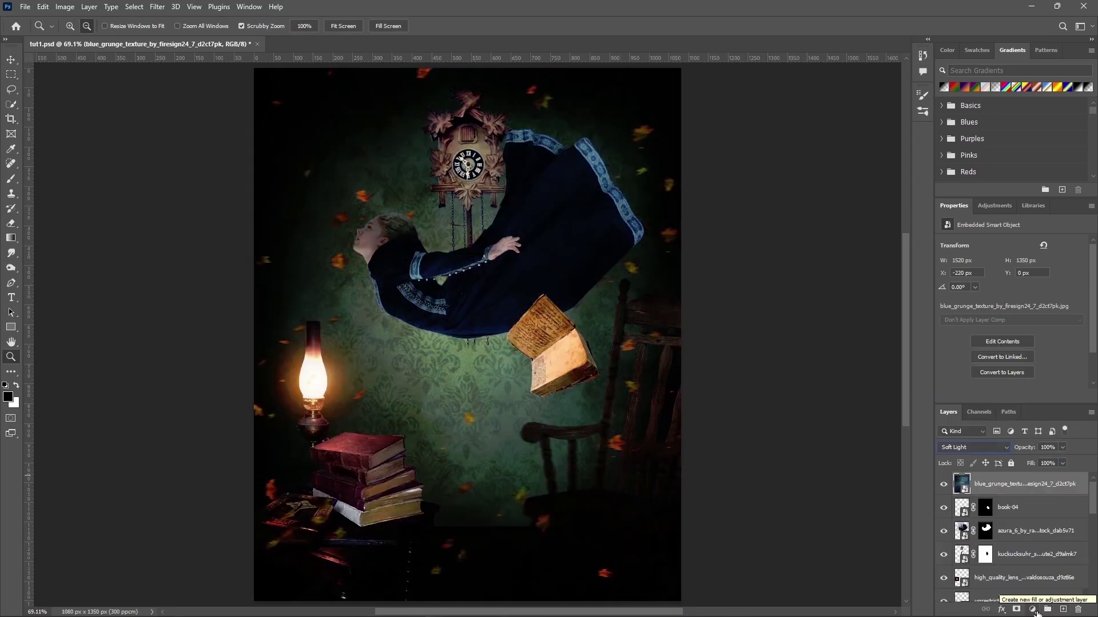
Step: Add a clipped Hue/Saturation layer with Colorize, Hue 48, Saturation 0, Lightness 17
left_click(1032, 609)
left_click(1037, 503)
left_click(1012, 396)
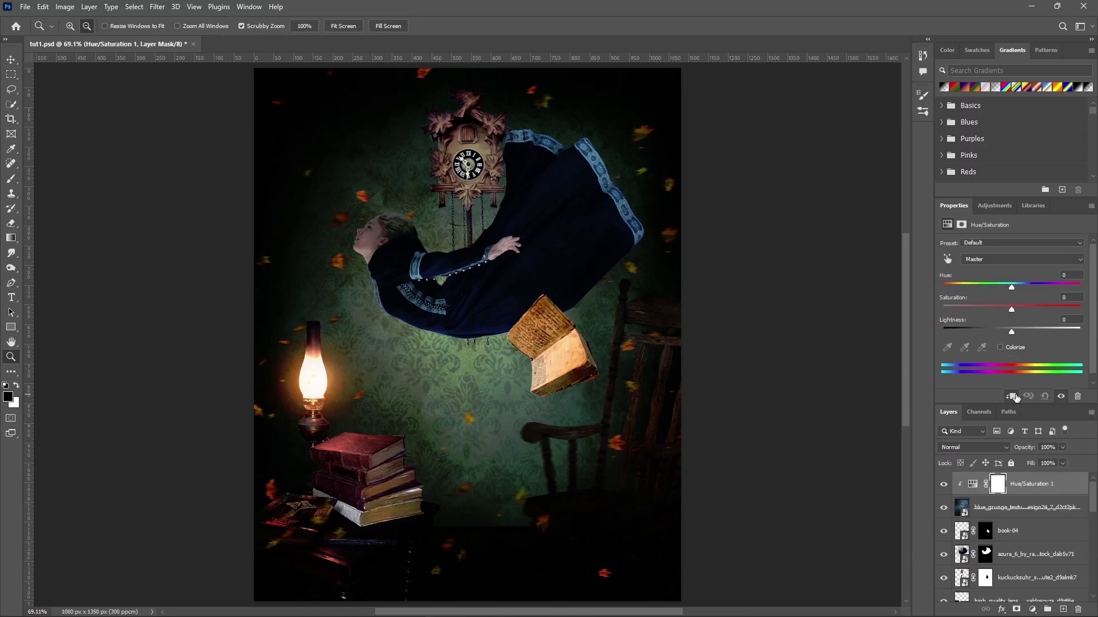
left_click(1000, 347)
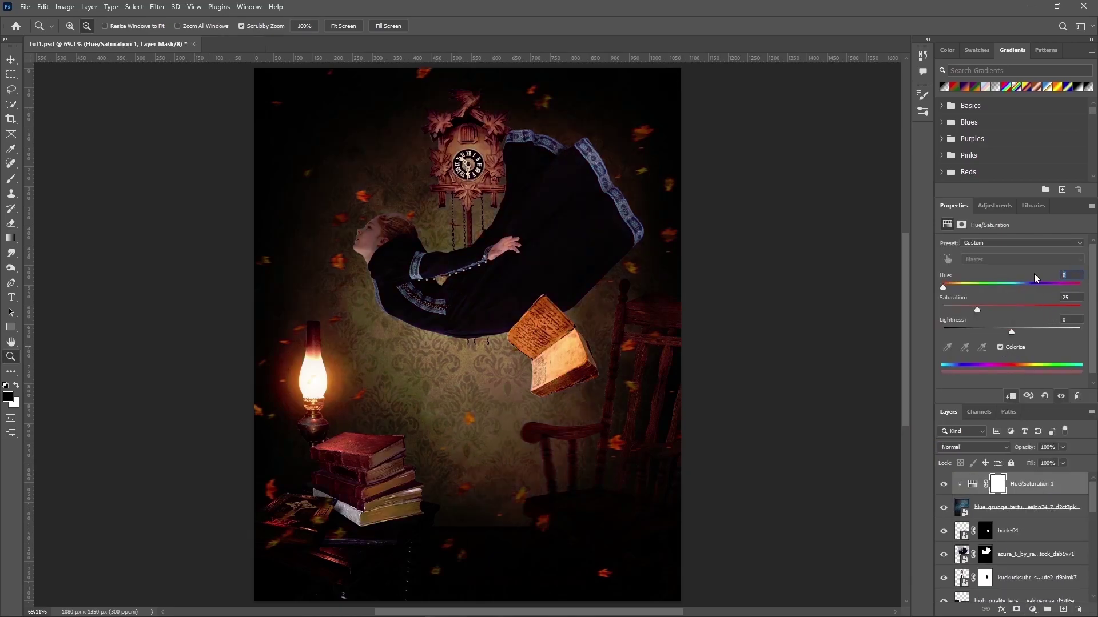
type("48")
key("Tab")
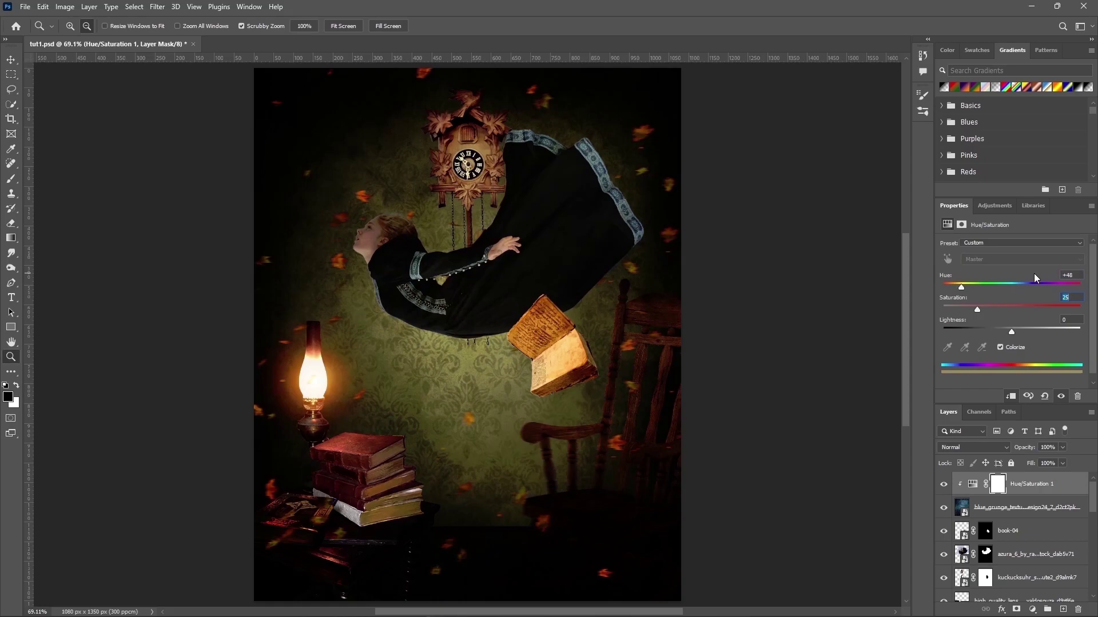
type("0")
key("Tab")
type("17")
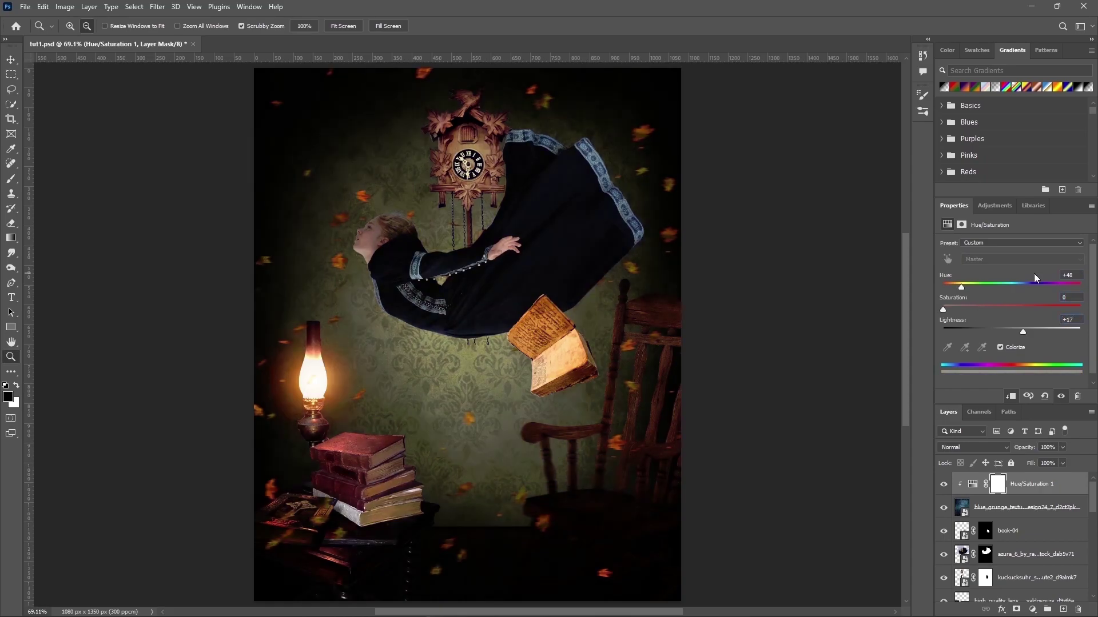
scroll(1000, 542, "down", 3)
scroll(1023, 543, "down", 3)
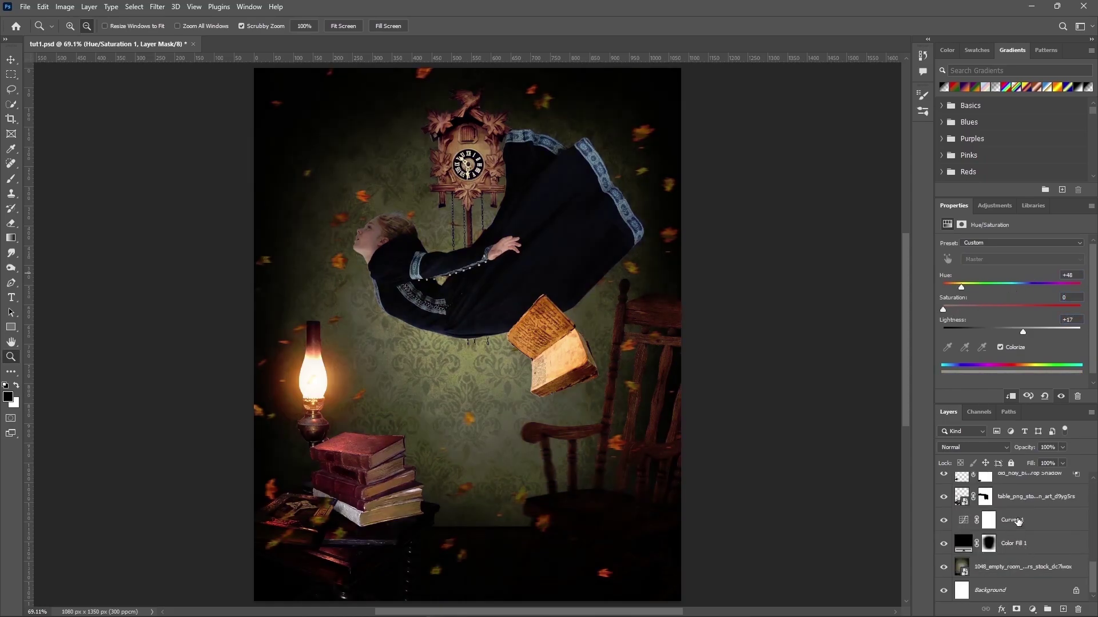
Step: Select the motion-blurred falling-leaves layer and create empty Layer 1 directly above it
scroll(1017, 520, "up", 2)
left_click(958, 546)
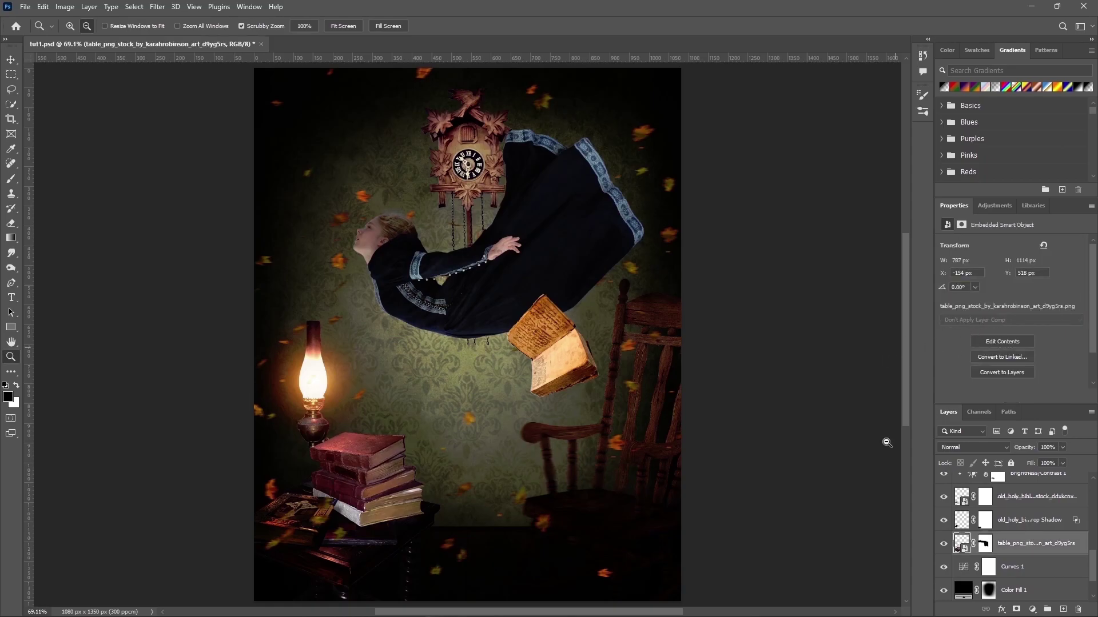
scroll(1029, 541, "up", 1)
scroll(1030, 538, "up", 2)
scroll(1031, 538, "up", 1)
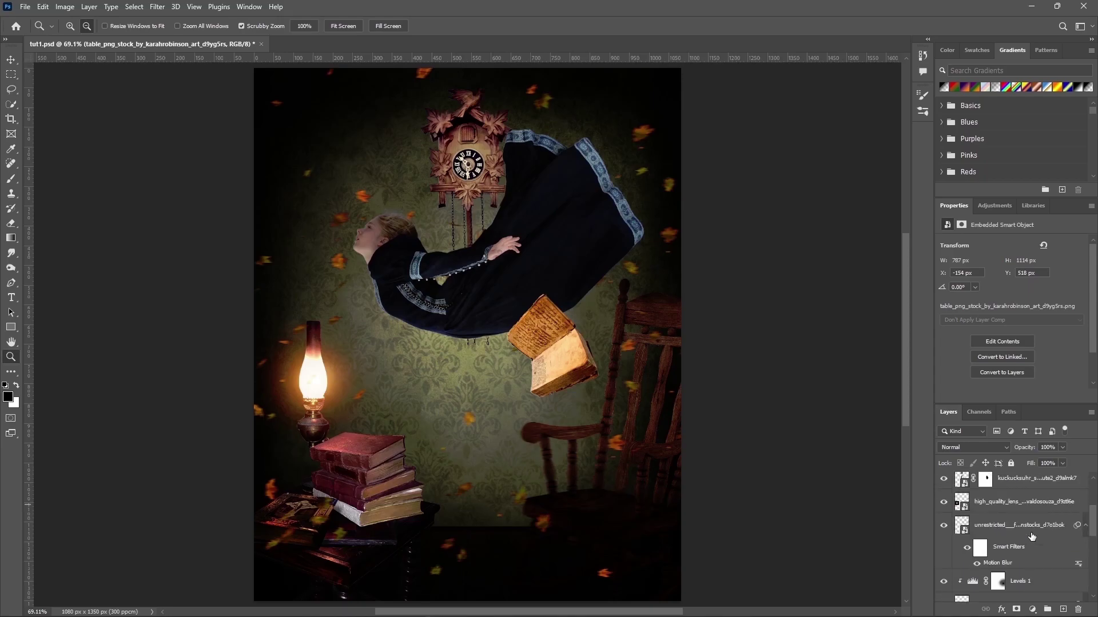
scroll(1032, 536, "up", 2)
scroll(1029, 531, "up", 1)
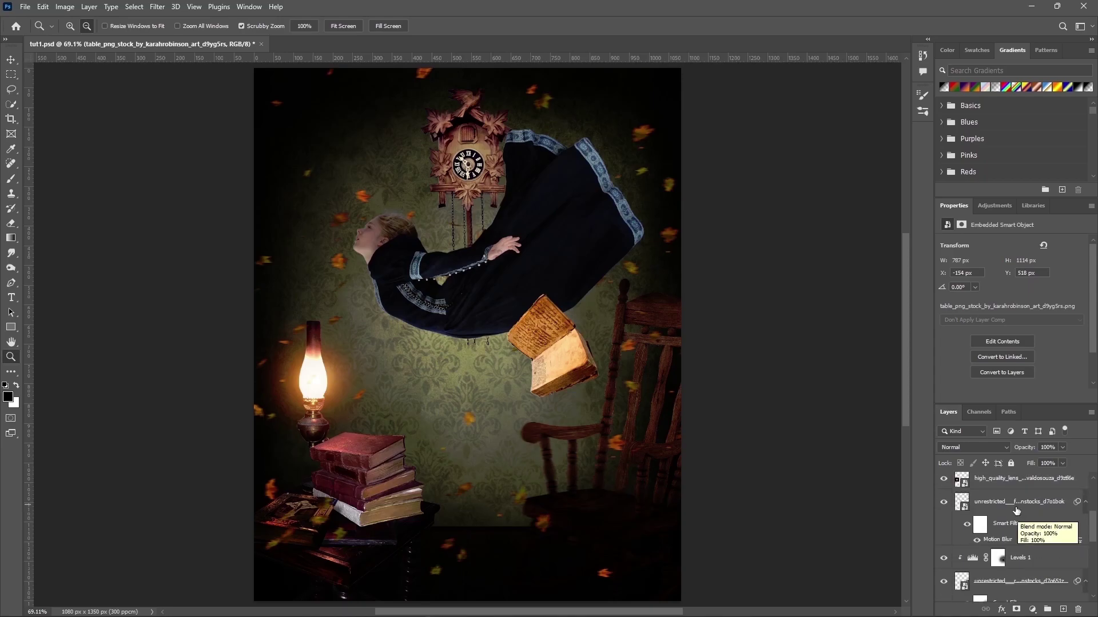
left_click(1015, 504)
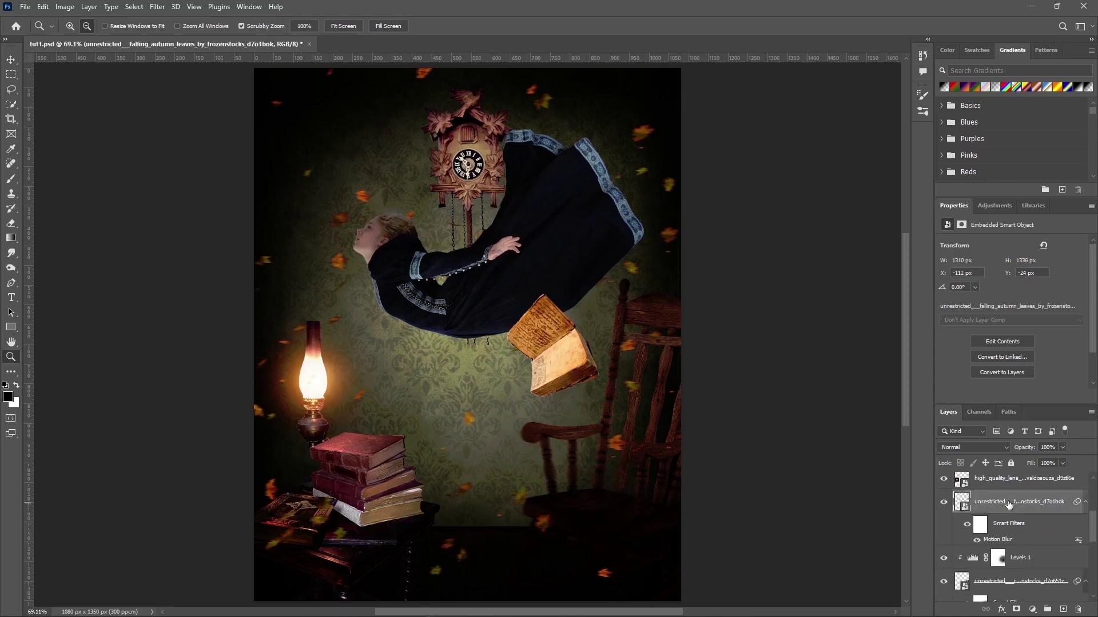
scroll(1010, 508, "up", 1)
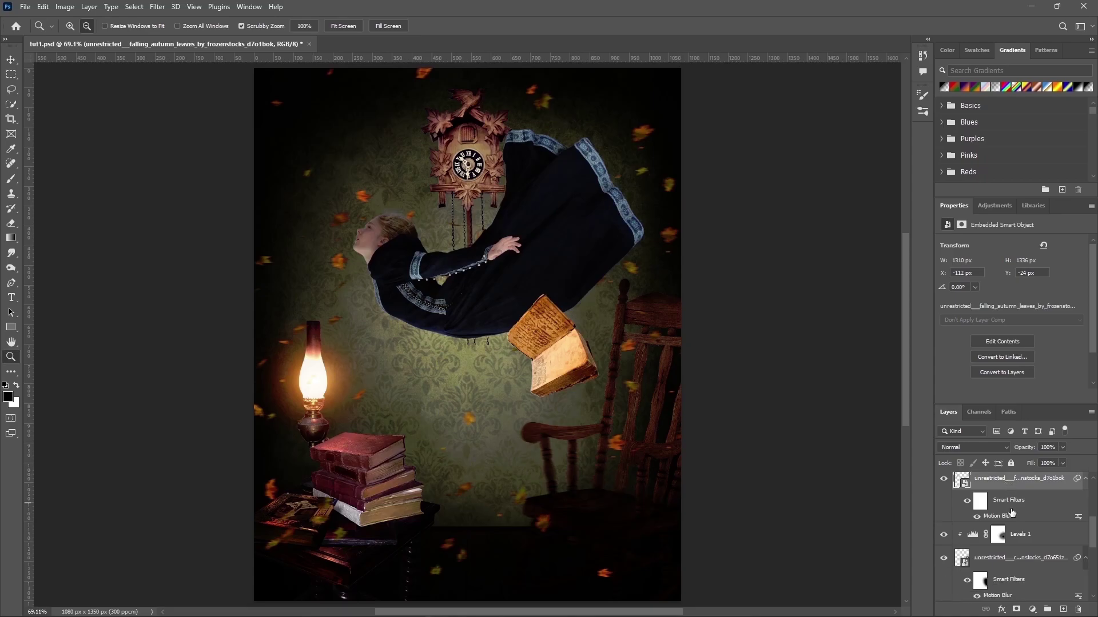
left_click(1063, 610)
Step: Stamp the crack2 brush at 800–900 px several times across the wall
left_click(11, 179)
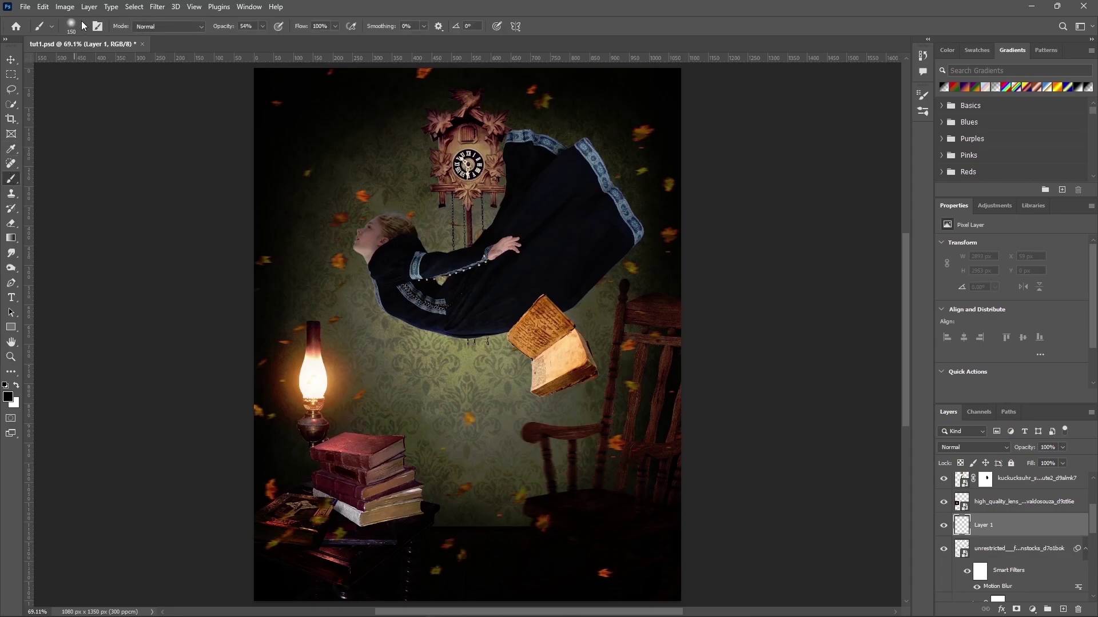
left_click(84, 26)
left_click_drag(354, 272, 348, 359)
left_click(209, 220)
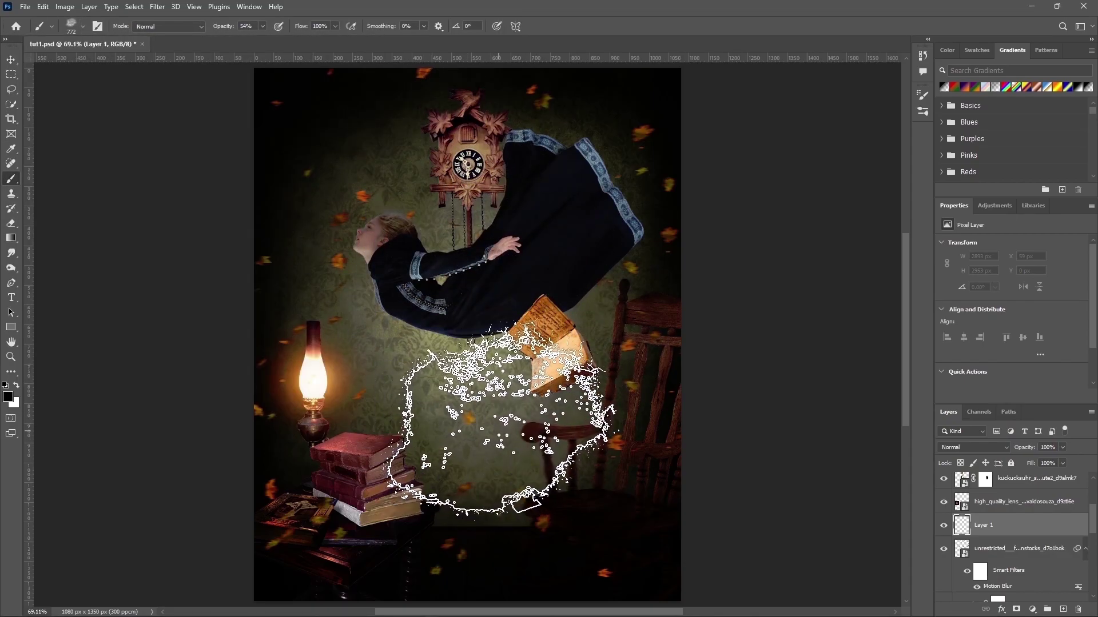
key("bracketright")
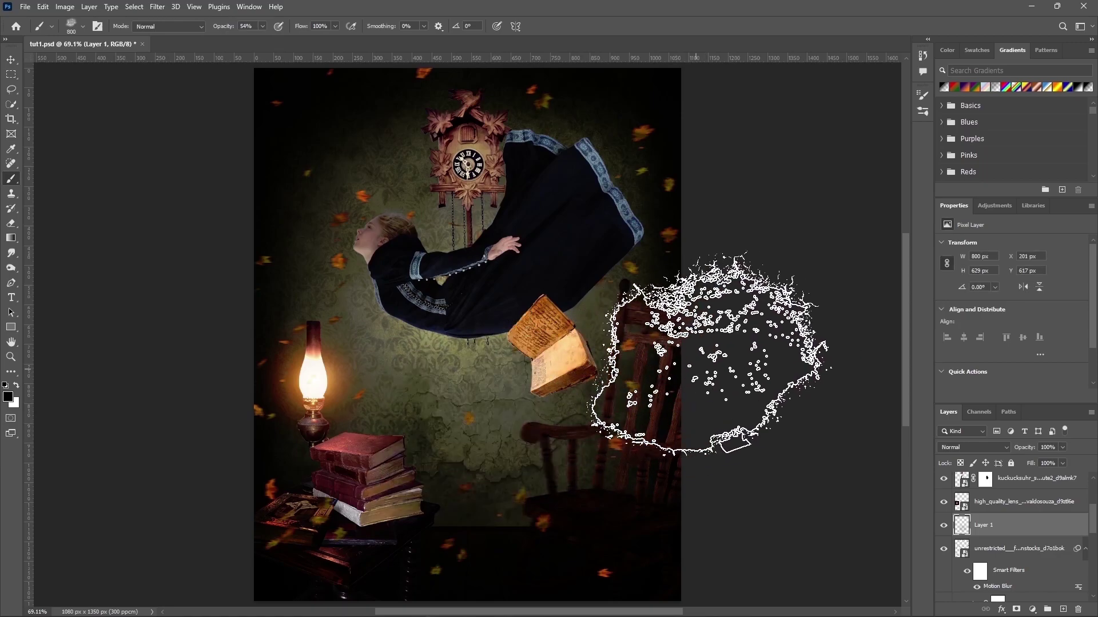
left_click(493, 382)
key("bracketright")
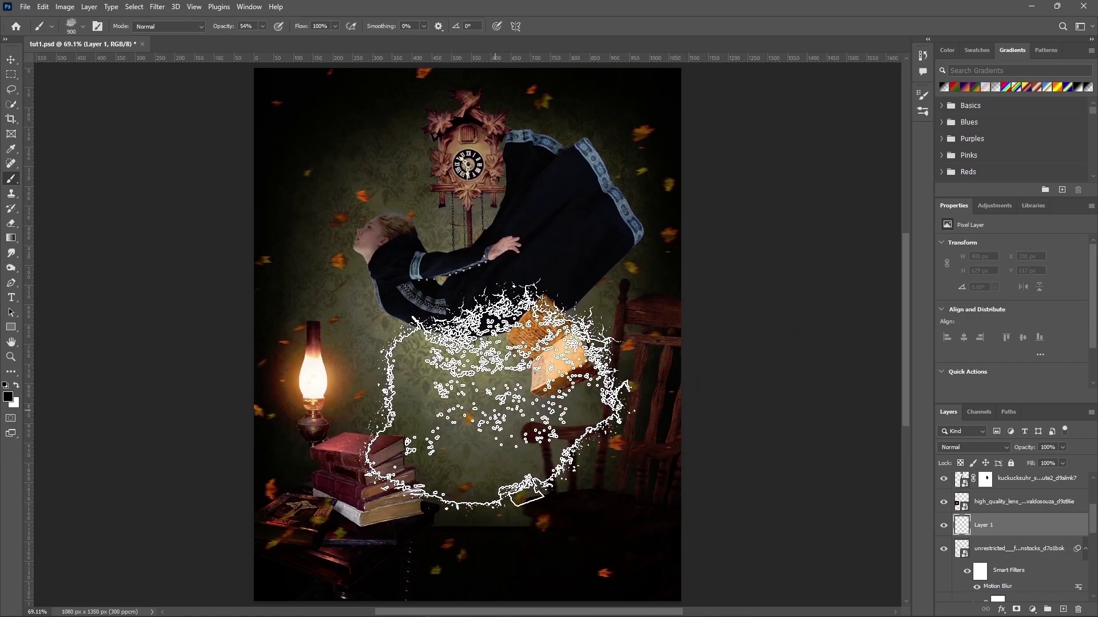
left_click(492, 383)
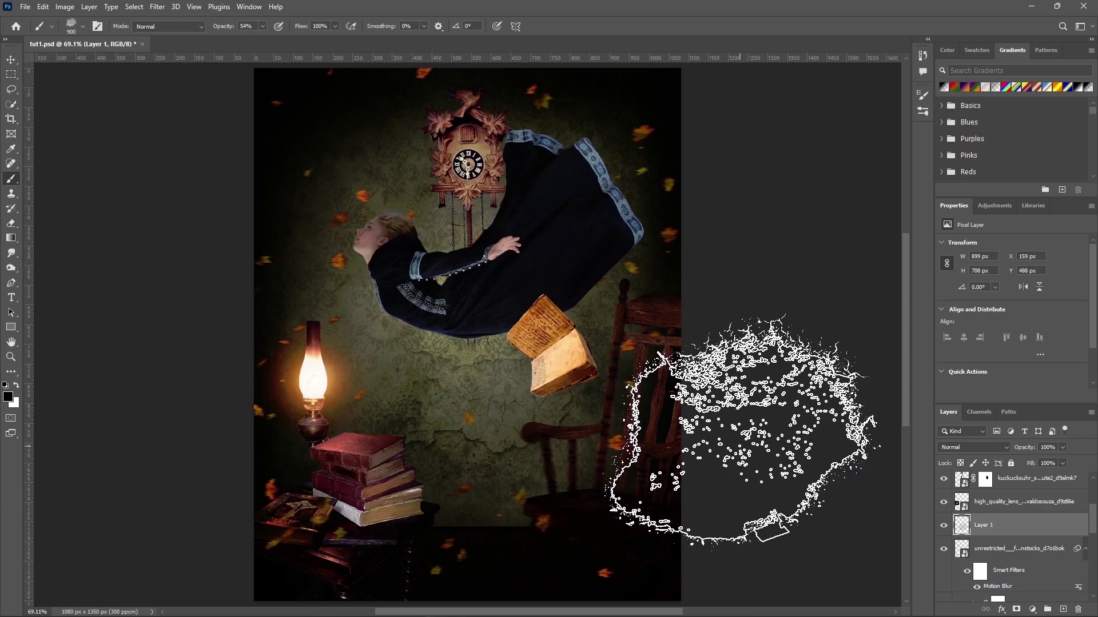
left_click(505, 422)
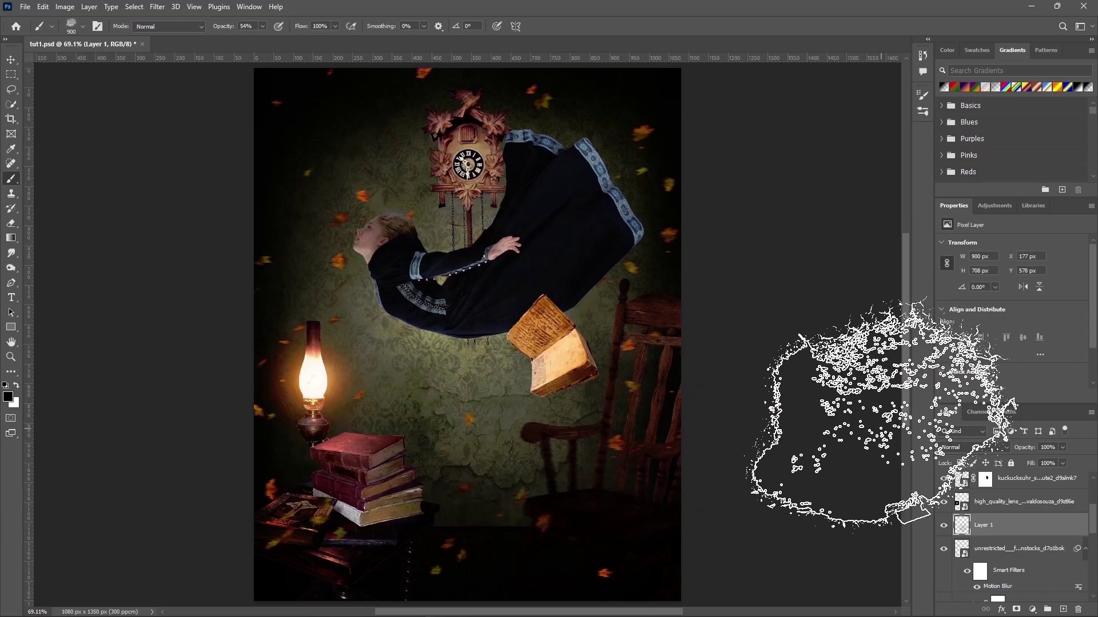
left_click(492, 446)
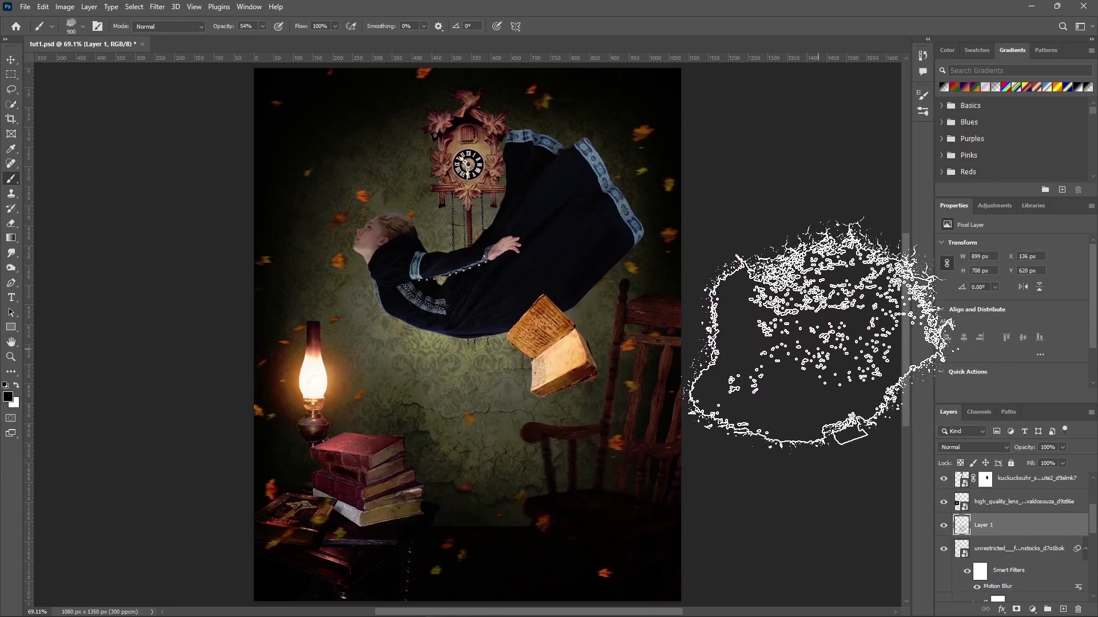
Step: Rename the new layer to 'cracks' and briefly hide it to compare
double_click(995, 529)
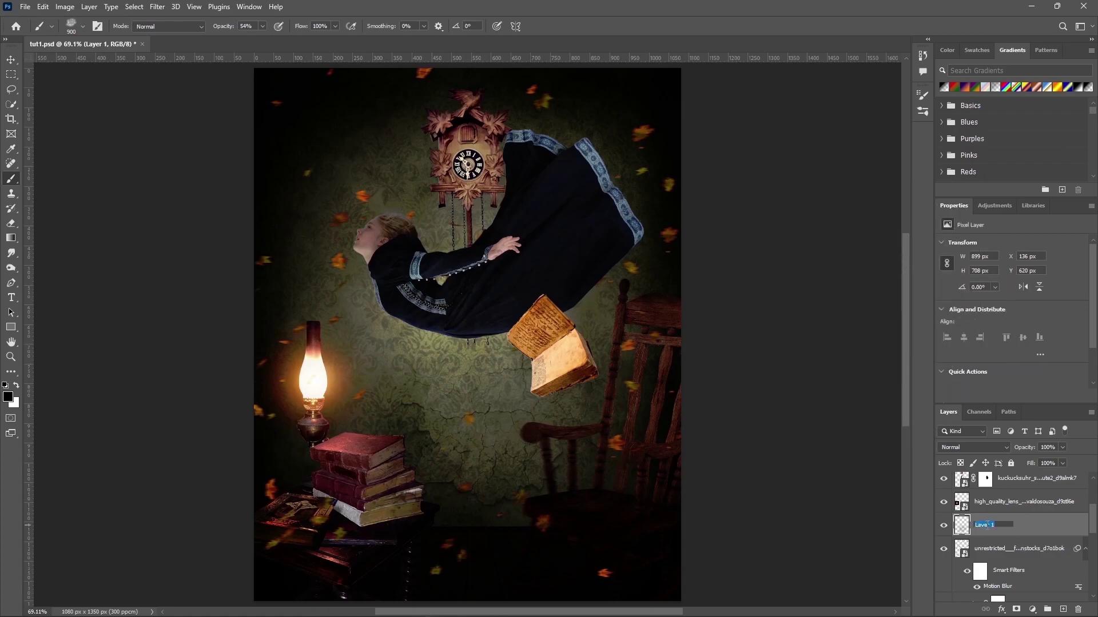
type("cracks")
key("Return")
left_click(944, 525)
left_click(944, 525)
Step: Add a default drop shadow effect to the kuckucksuhr cuckoo clock layer
scroll(1002, 504, "up", 1)
left_click(972, 502)
left_click(944, 502)
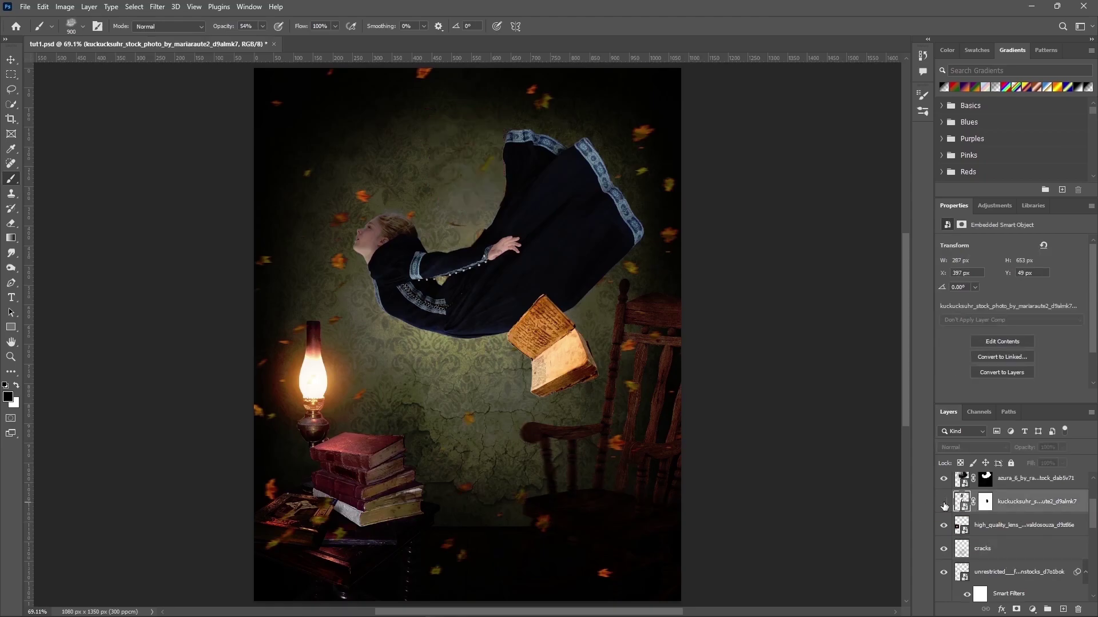
left_click(1002, 610)
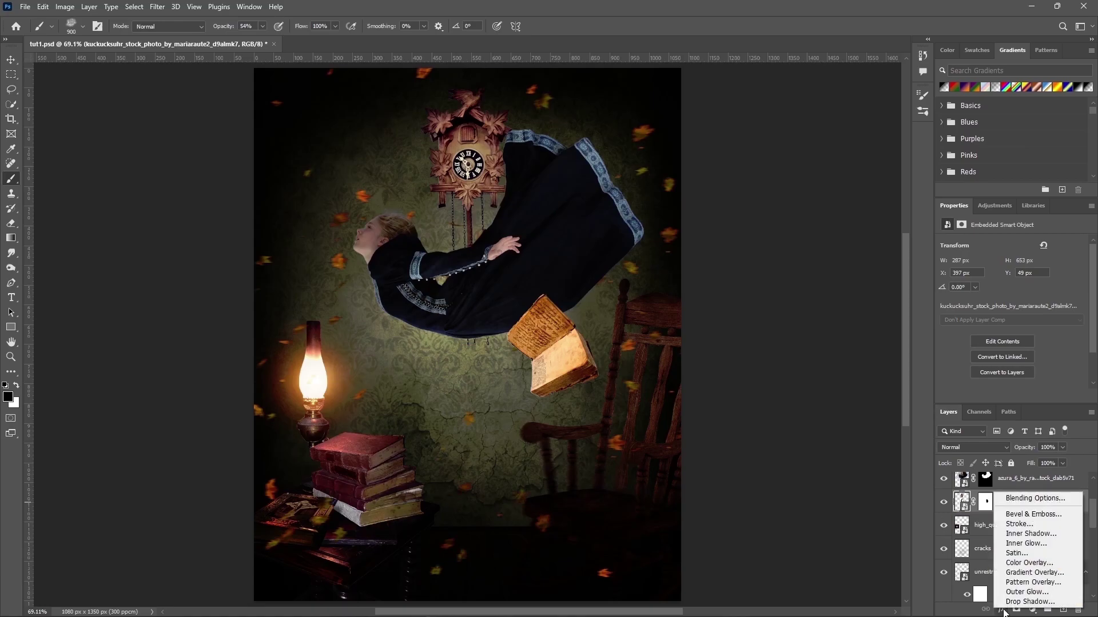
key("Escape")
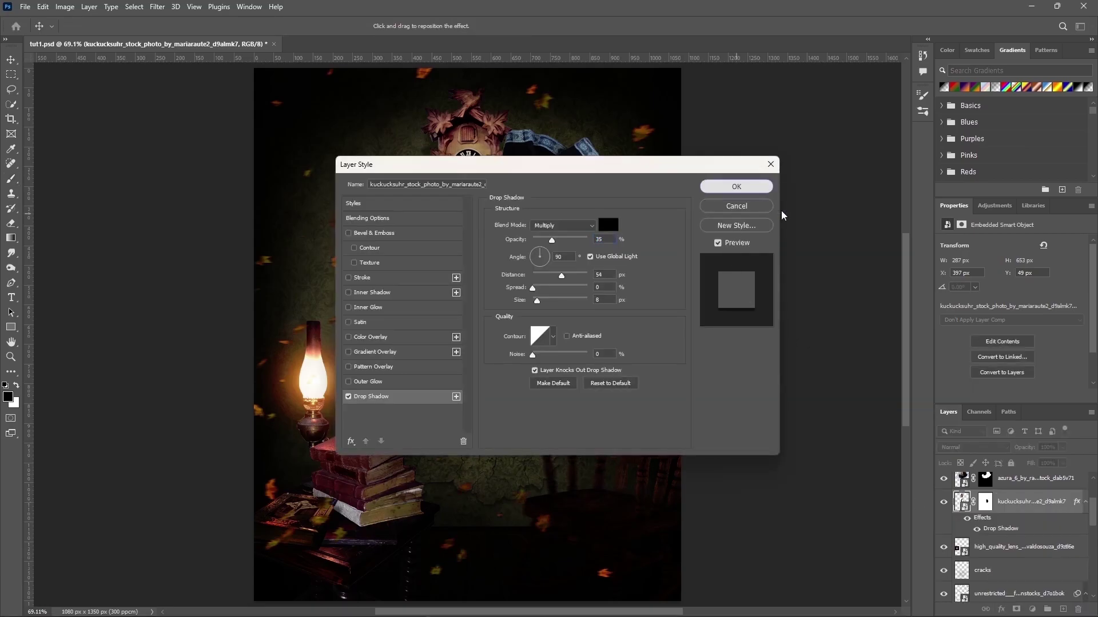
left_click(736, 184)
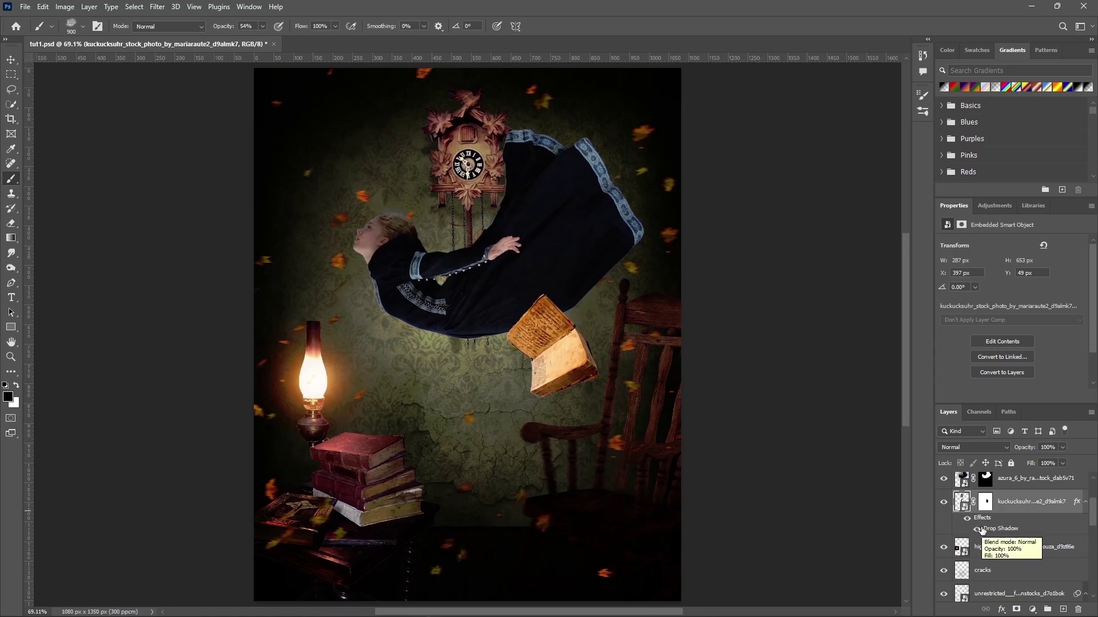
left_click(977, 530)
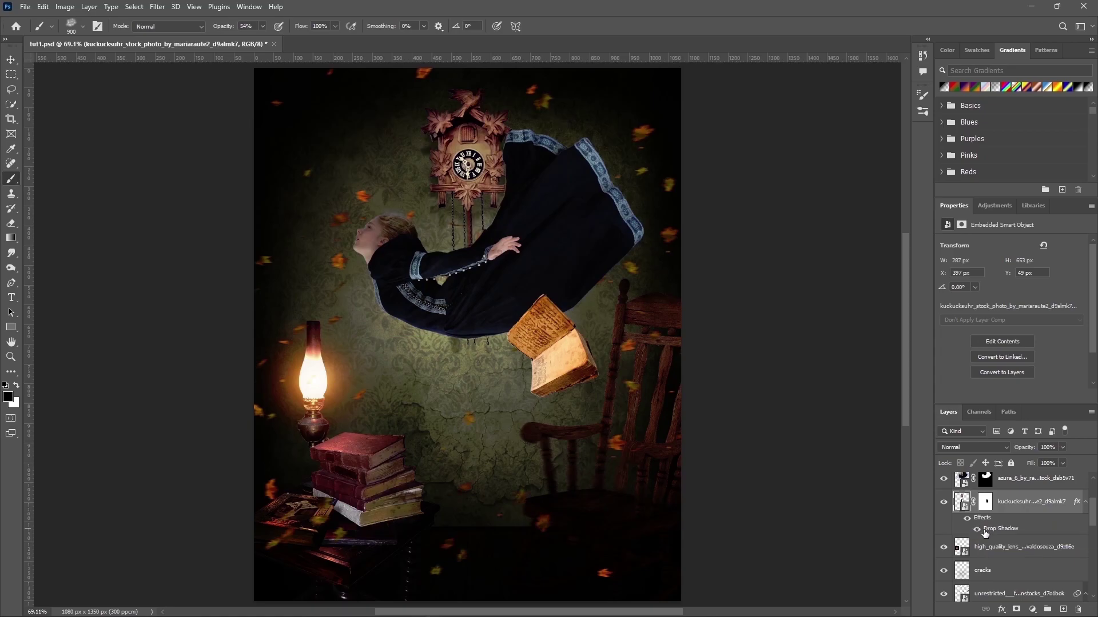
right_click(1002, 528)
key("Escape")
Step: Set the clock's drop shadow to angle 51°, distance 3 px, spread 0, size 7 px
double_click(985, 532)
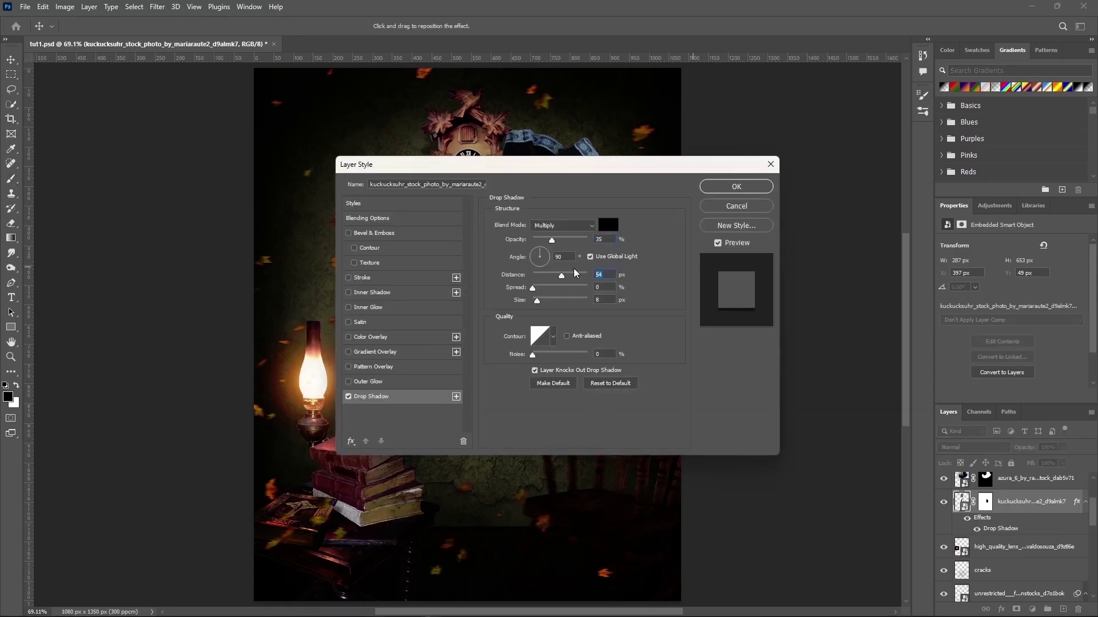
type("51")
key("Tab")
type("3")
type("51")
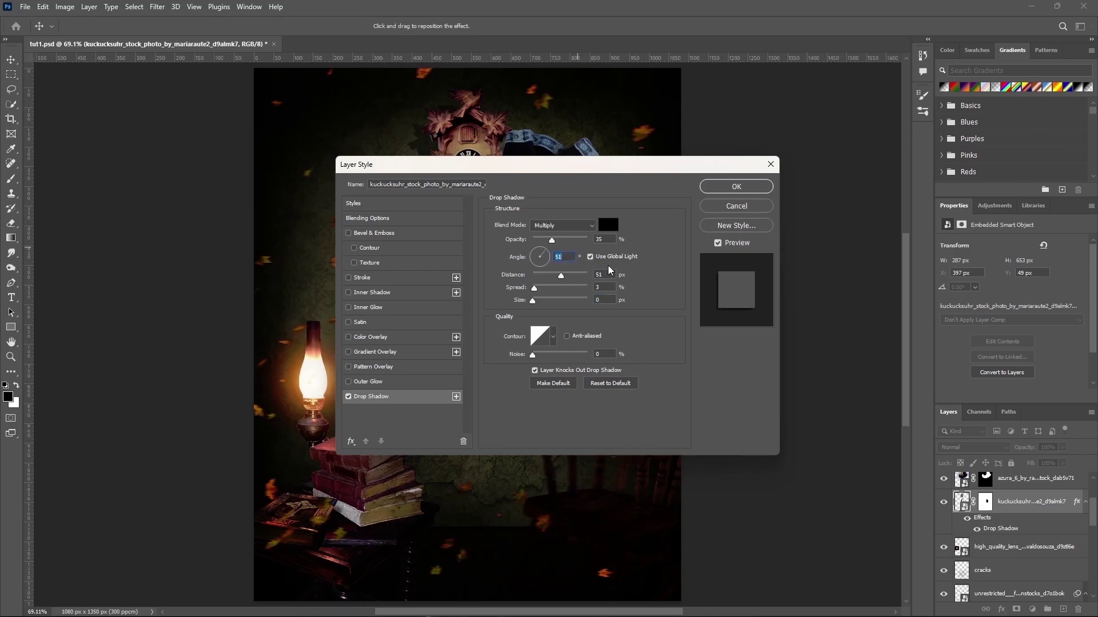
key("Tab")
type("3")
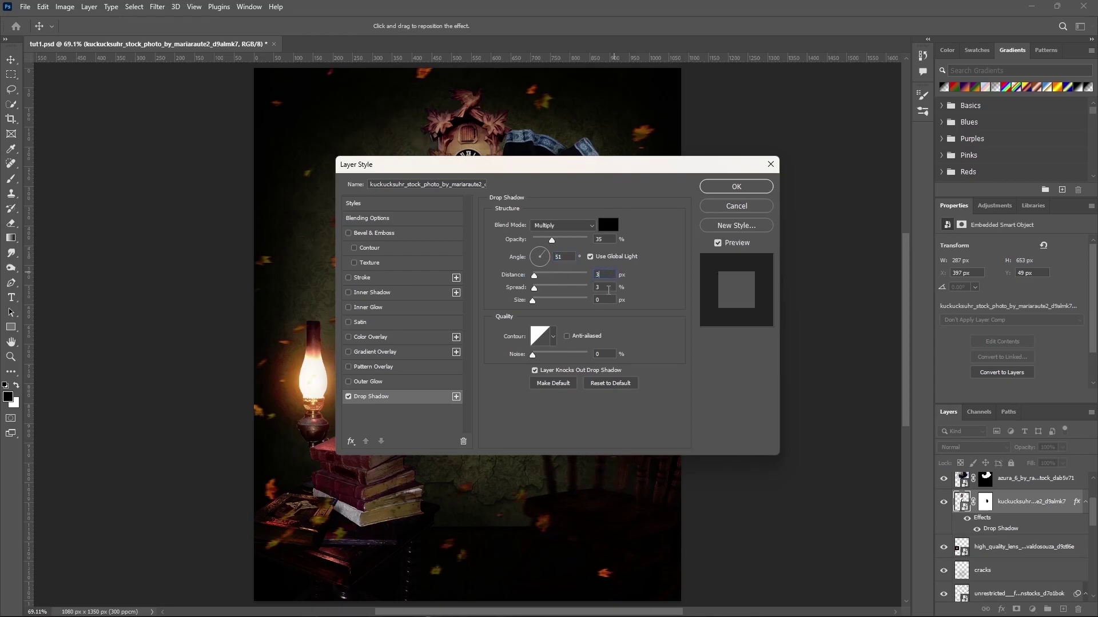
type("0")
key("Tab")
type("7")
left_click(737, 187)
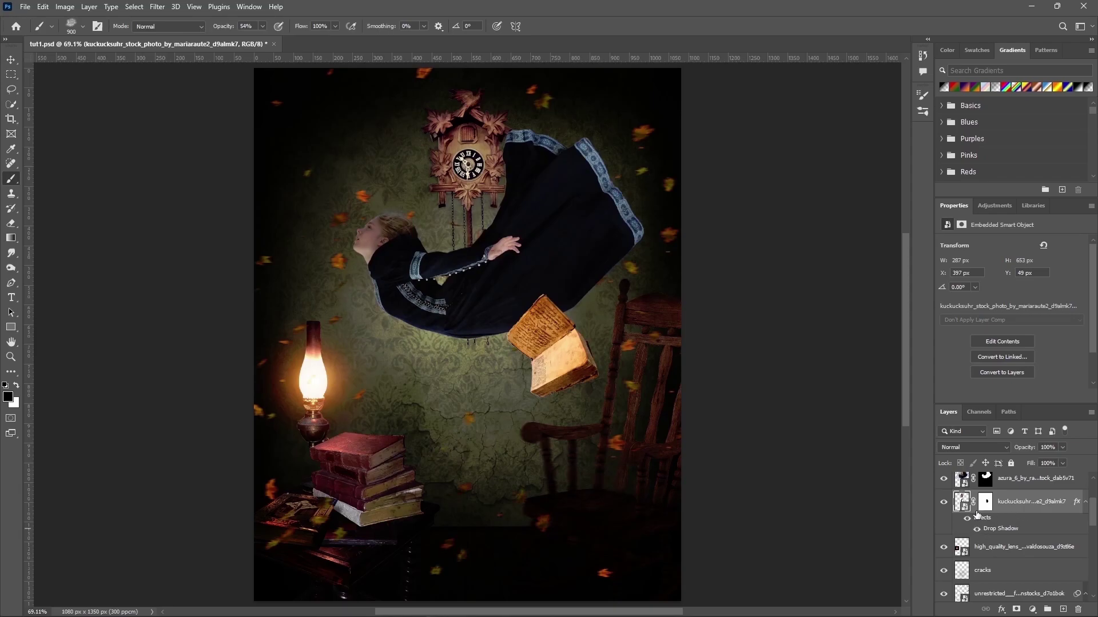
Step: Add a Curves layer clipped to the clock, lifting black to 12 and mapping 67 to 62
scroll(1009, 526, "up", 1)
left_click(1033, 609)
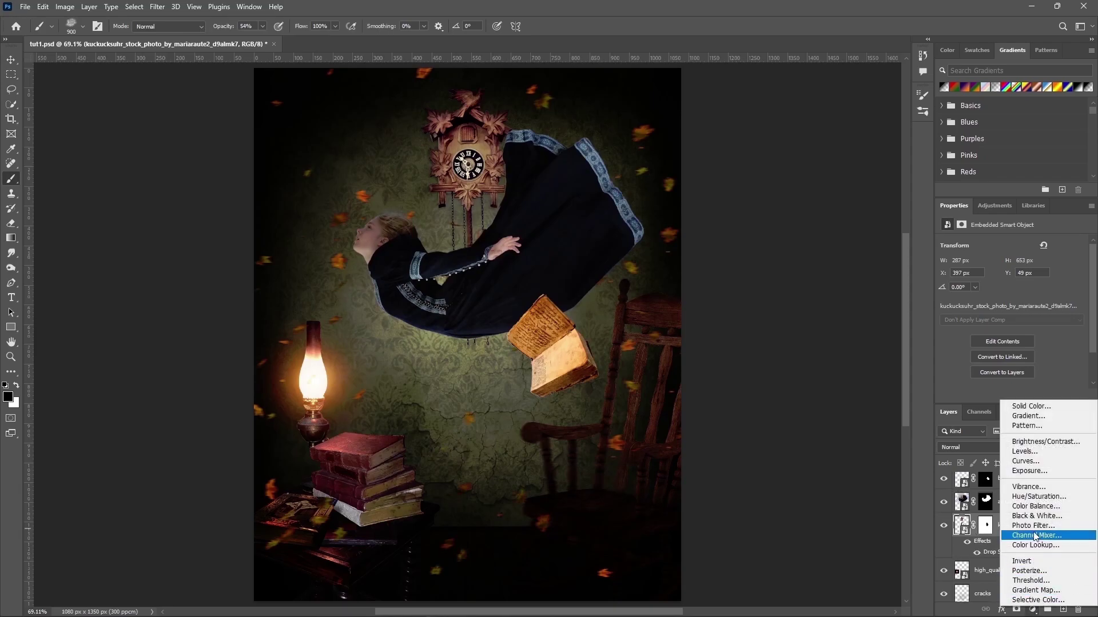
left_click(1034, 462)
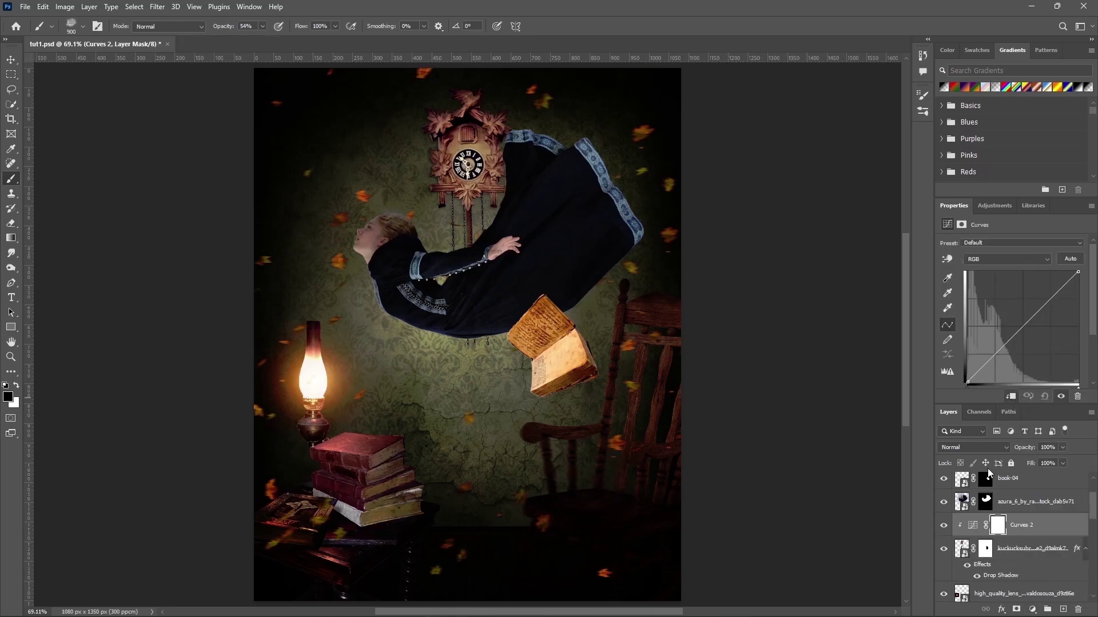
left_click_drag(976, 405, 975, 429)
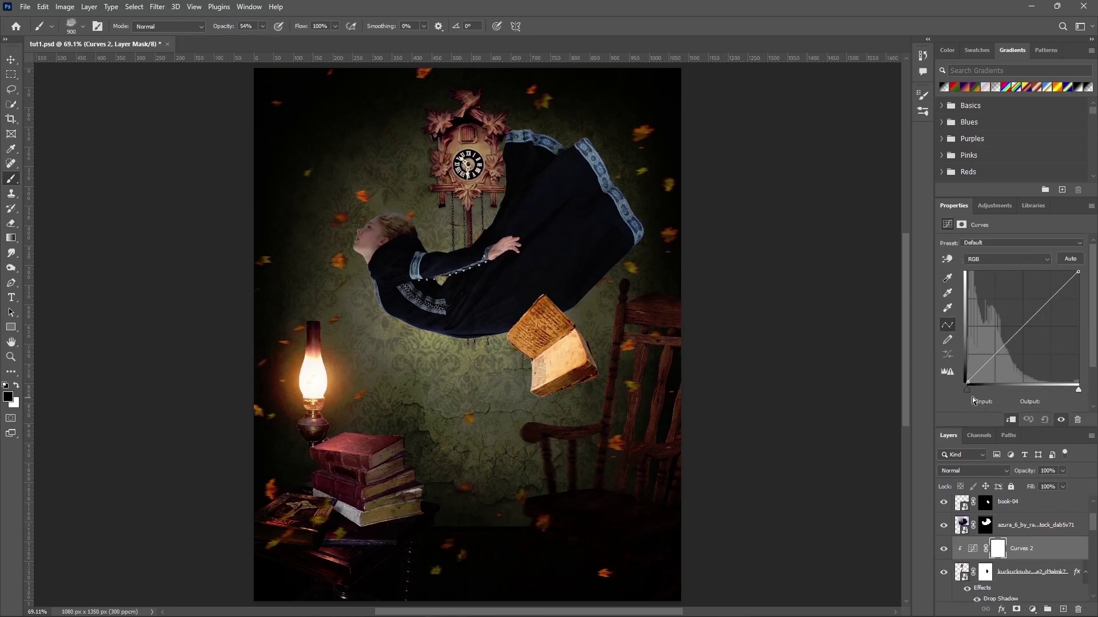
left_click_drag(968, 382, 970, 384)
type("0")
key("Tab")
type("12")
left_click_drag(1003, 356, 992, 358)
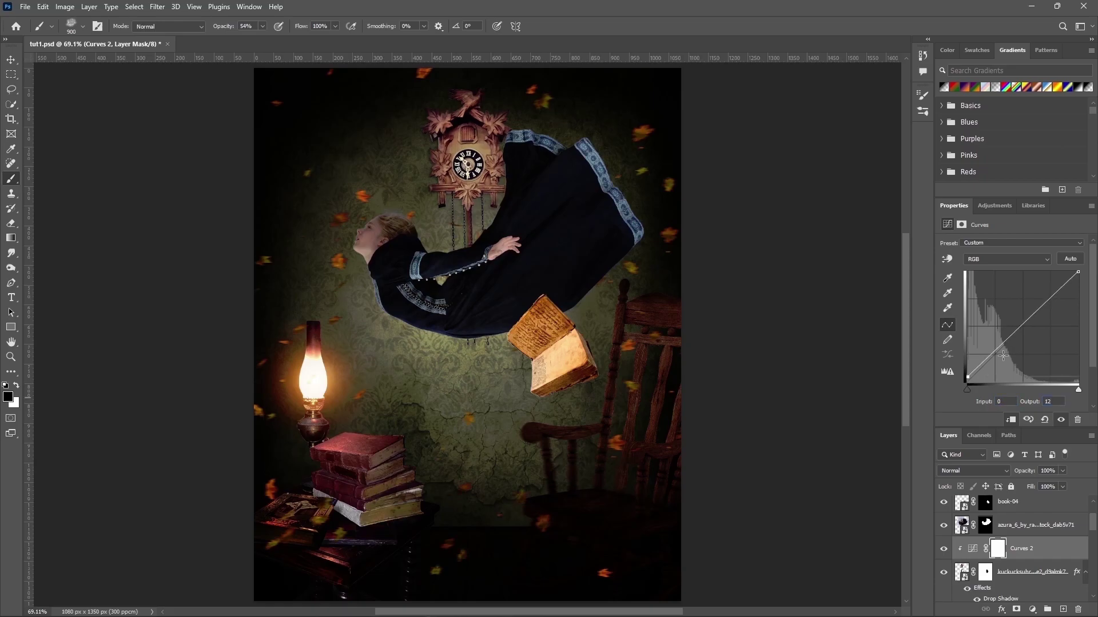
type("67")
key("Tab")
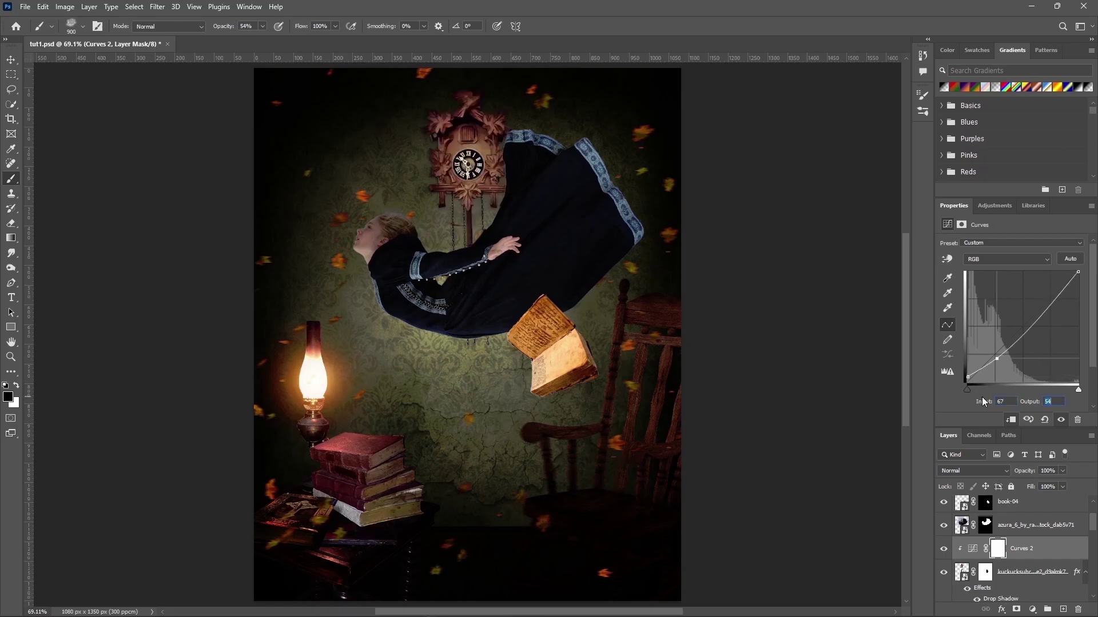
type("62")
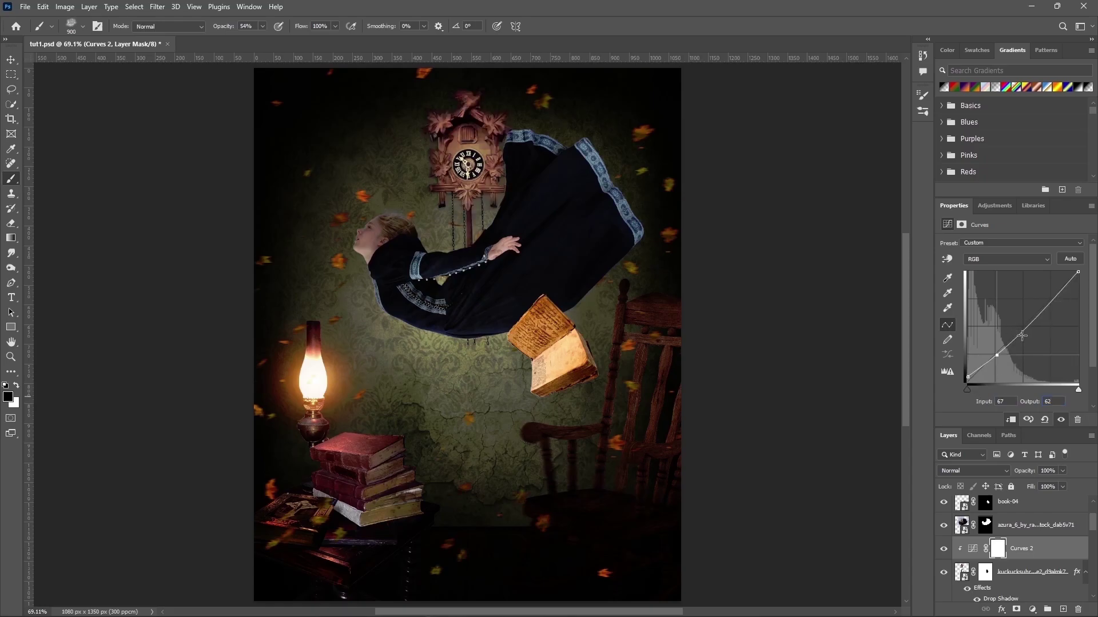
Step: Add upper curve points: output 99 in the upper midtones, 170 to 152, and 211 to 211
left_click(1020, 337)
type("8")
key("Tab")
type("99")
scroll(1014, 403, "down", 1)
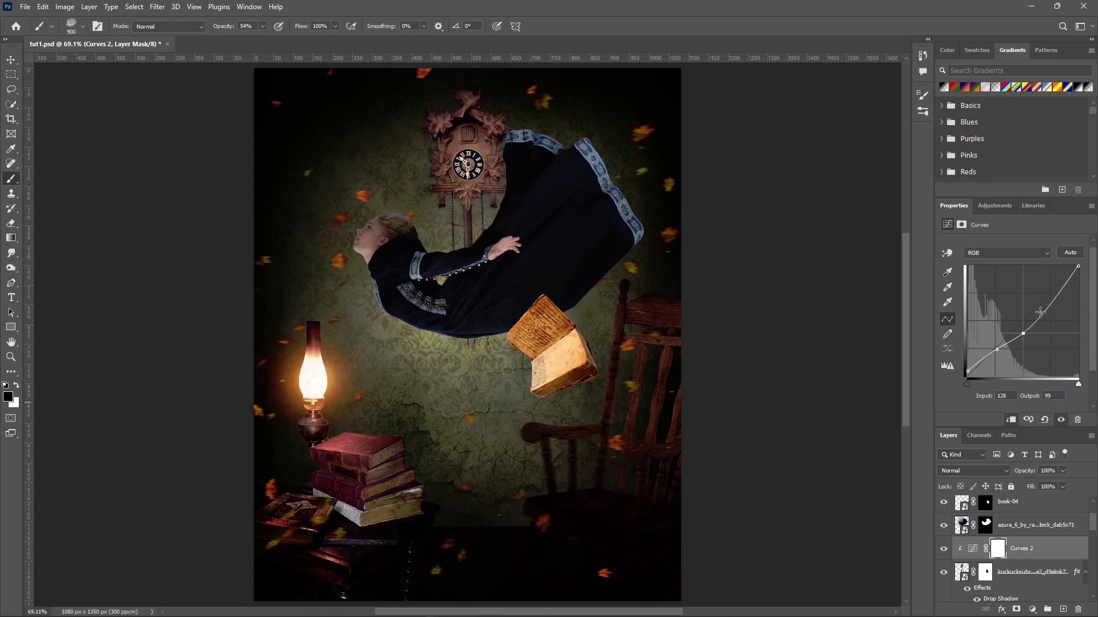
left_click_drag(1040, 312, 1048, 312)
type("170")
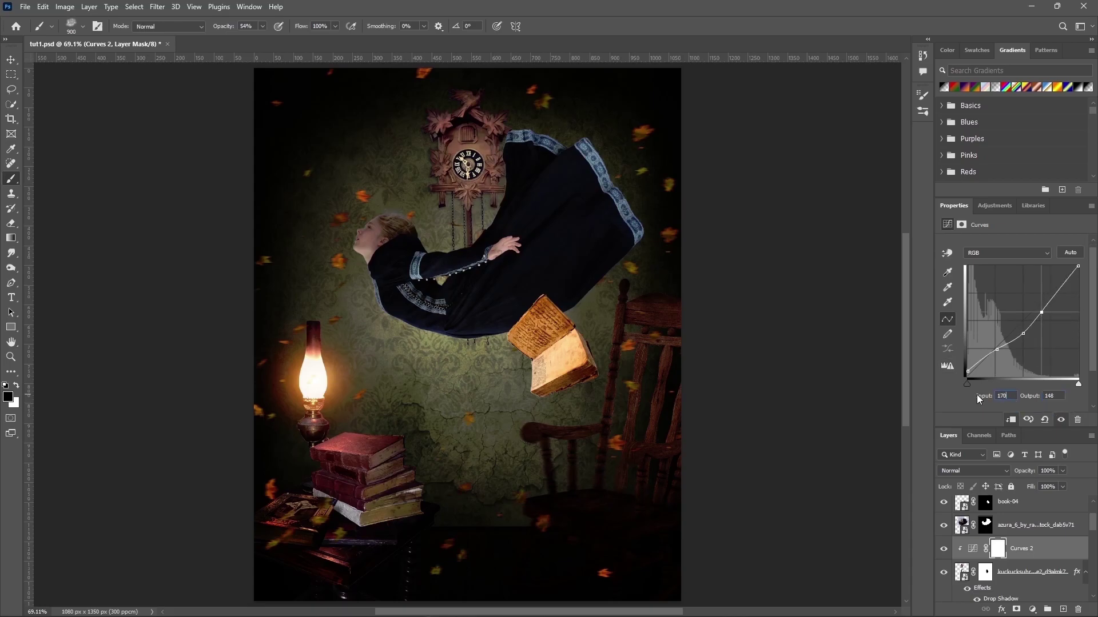
key("Tab")
type("152")
left_click(1058, 293)
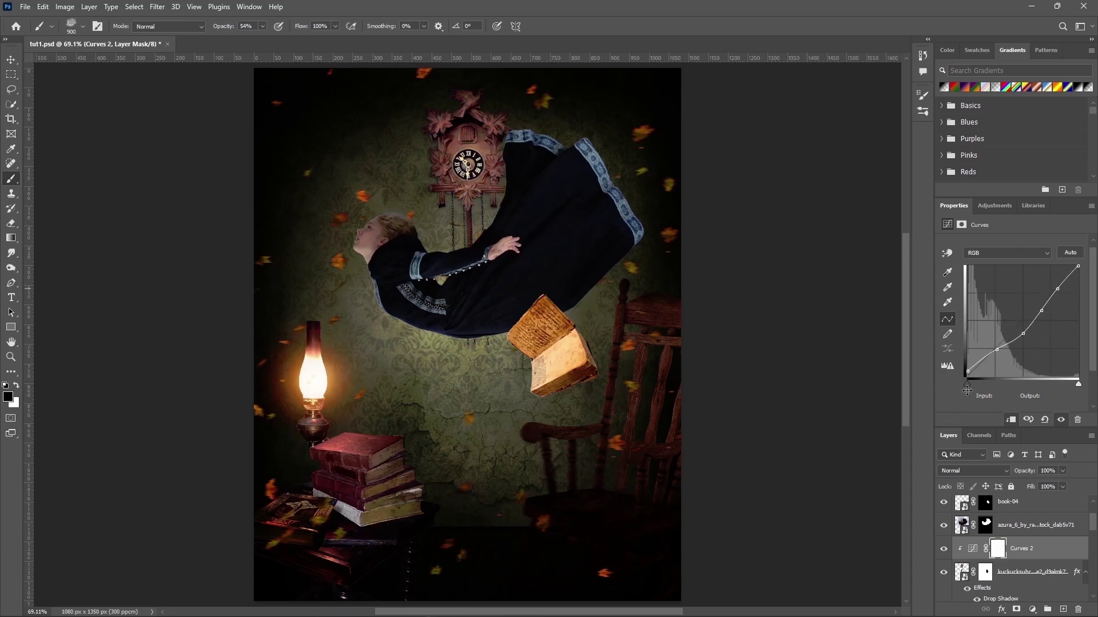
left_click_drag(1056, 288, 1058, 289)
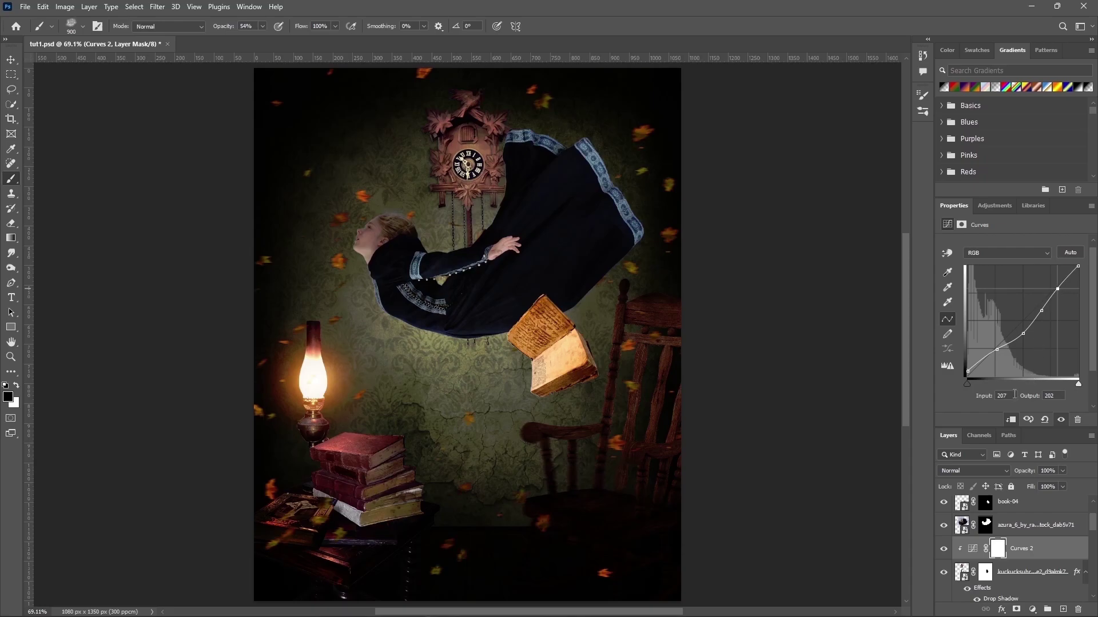
type("211")
key("Tab")
type("211")
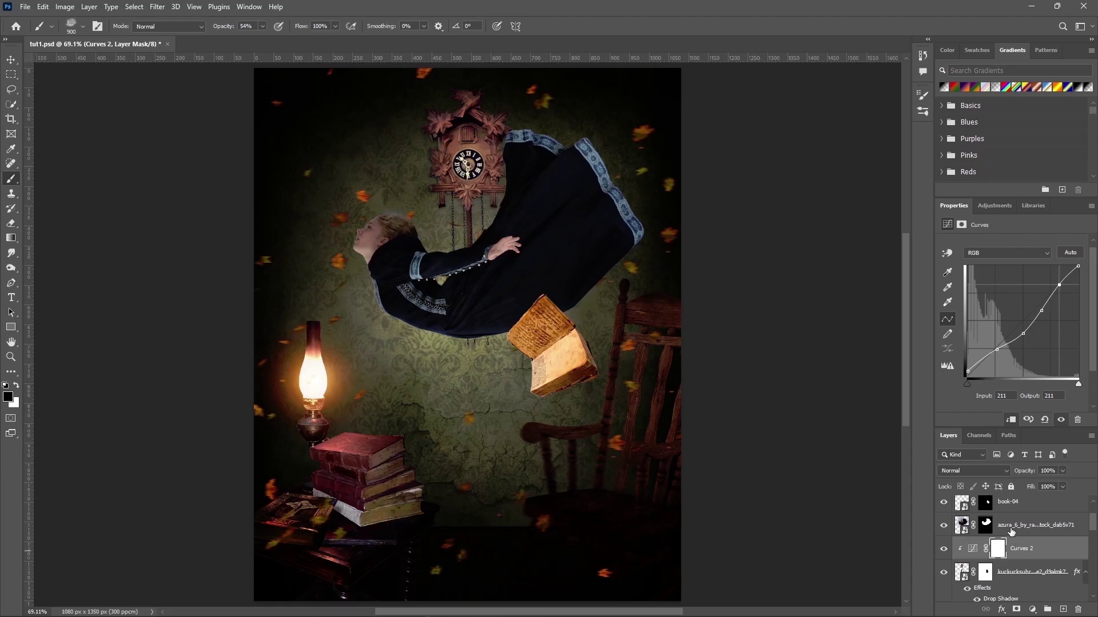
Step: Add a layer named 'light' and paint a 500 px soft white glow around the girl's head
left_click(1062, 609)
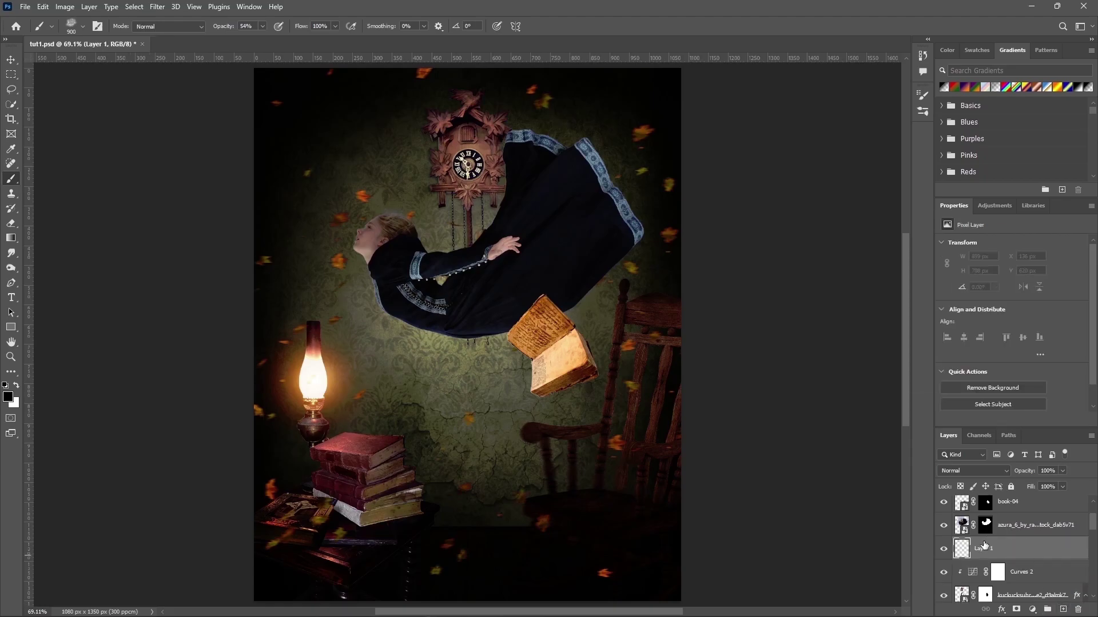
type("t")
key("Return")
left_click(81, 27)
key("Escape")
left_click(16, 387)
key("bracketleft")
key("bracketleft")
key("bracketleft")
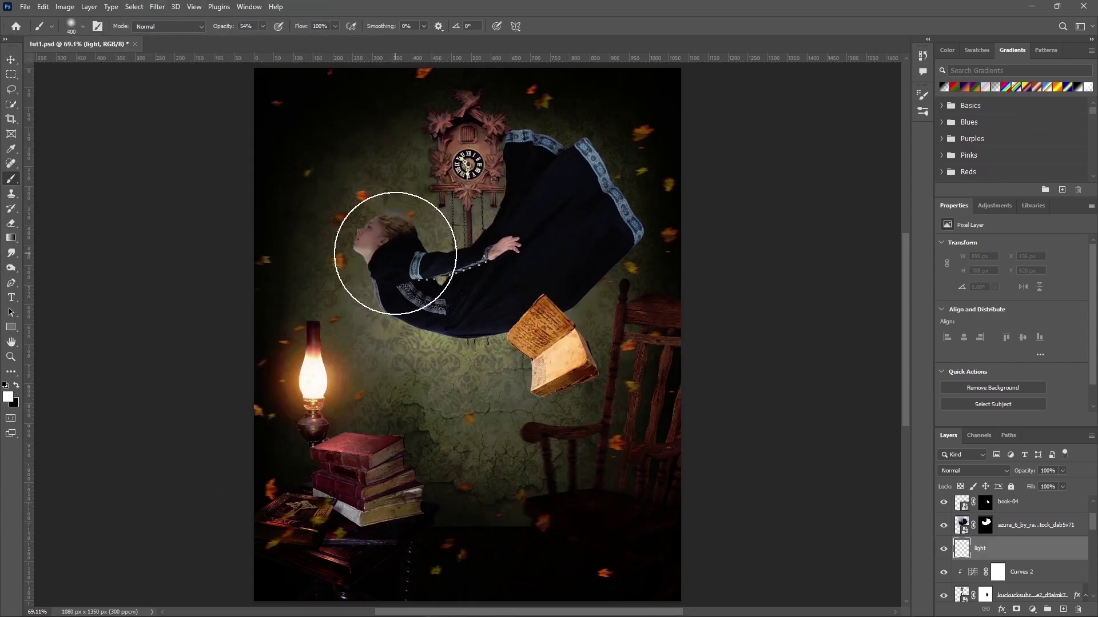
left_click(395, 251)
Step: Set the light layer's blend mode to Soft Light and compare it on and off
left_click(972, 470)
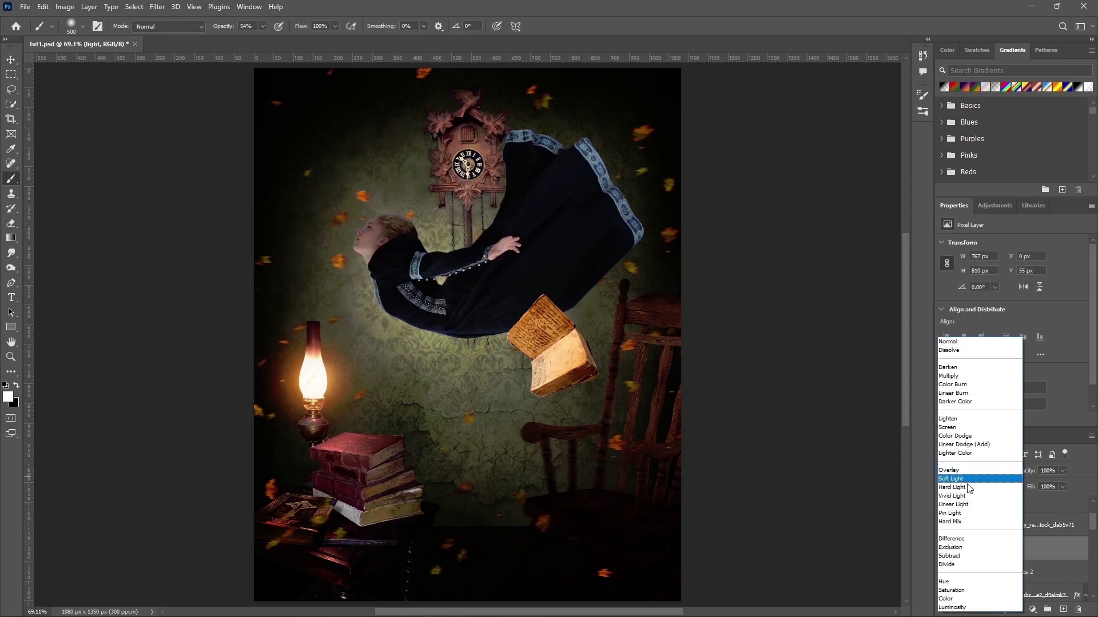
left_click(951, 478)
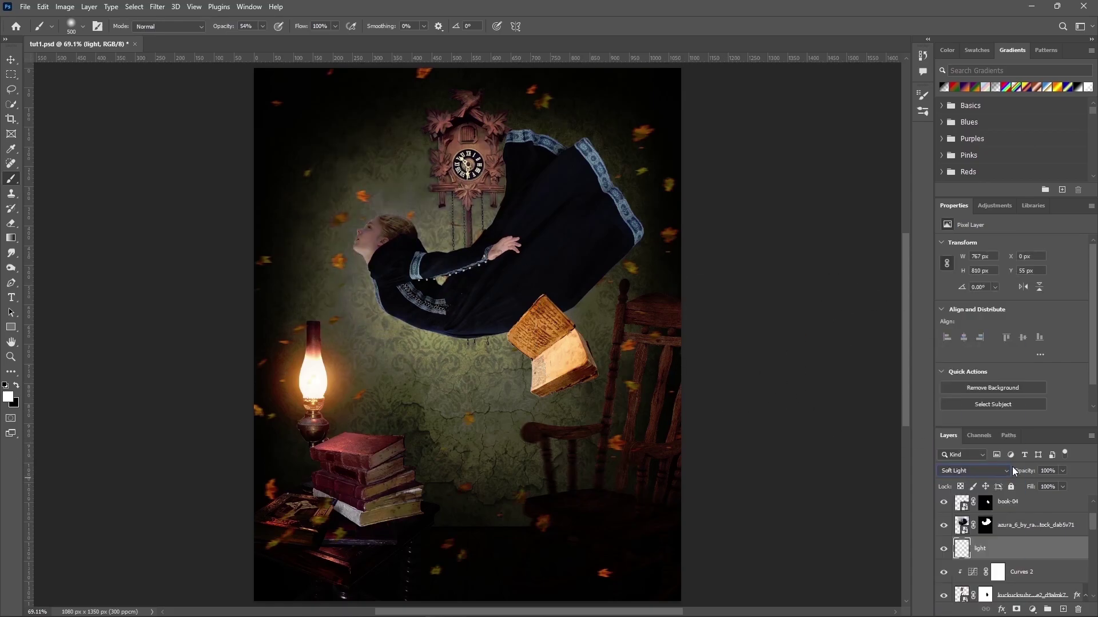
left_click(943, 549)
left_click(943, 548)
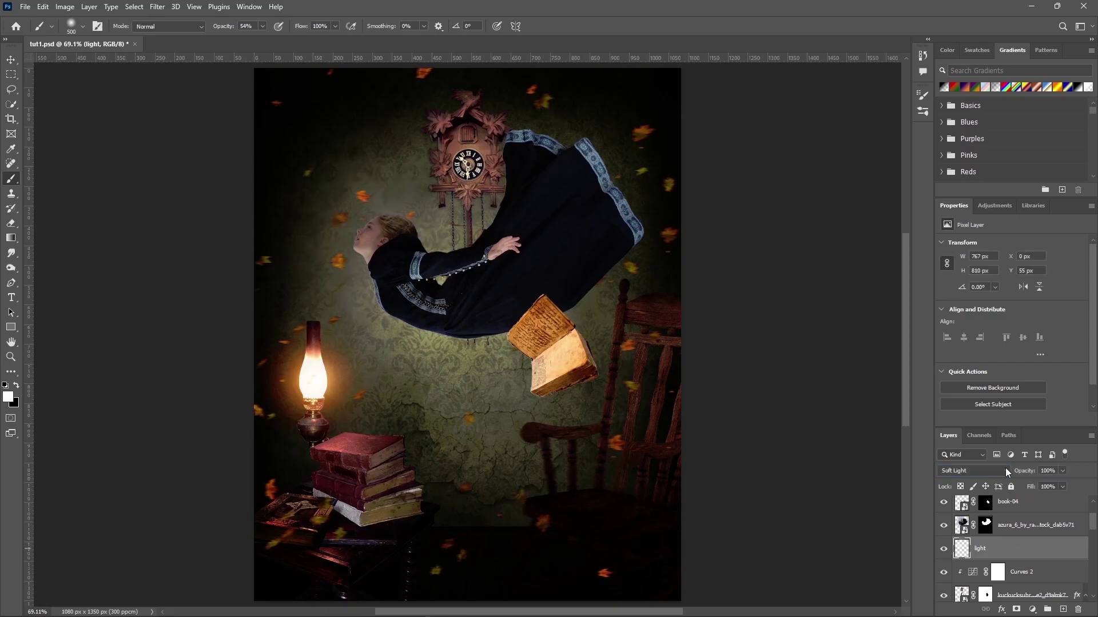
Step: On a new layer, paint a soft white streak under the girl's dress at 100% opacity
left_click(1065, 612)
key("bracketleft")
key("bracketleft")
key("bracketleft")
key("bracketleft")
key("bracketleft")
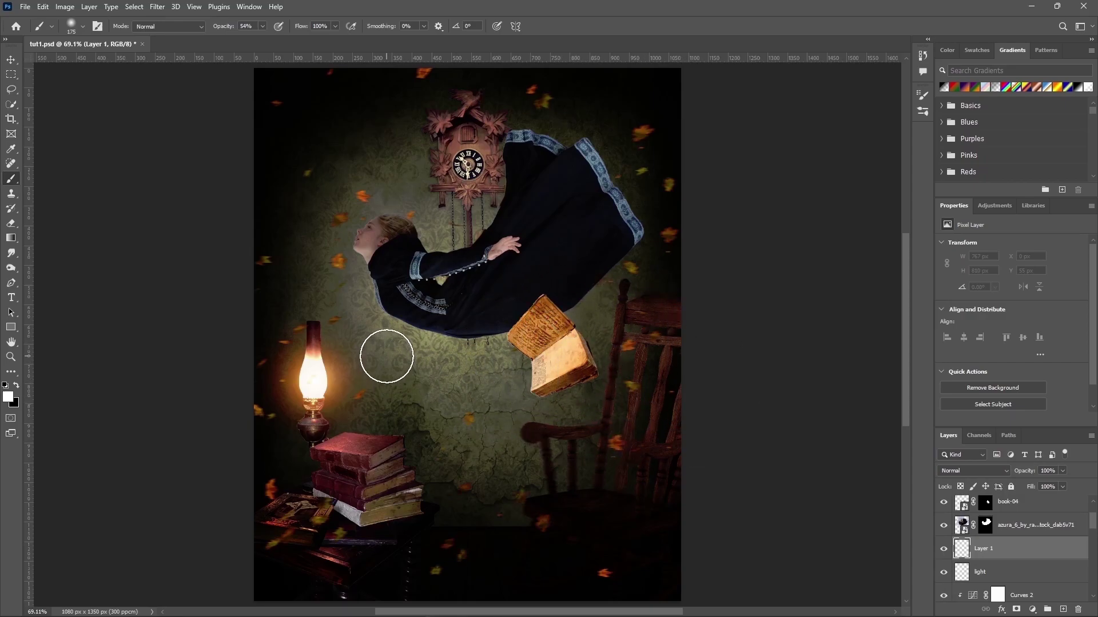
key("bracketleft")
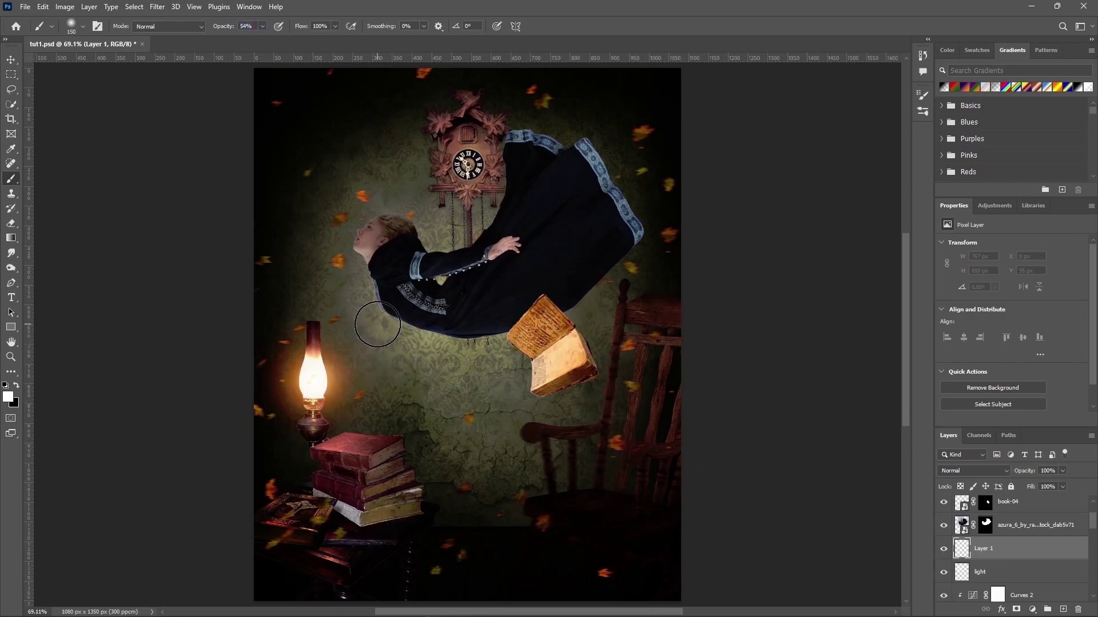
left_click_drag(375, 329, 473, 353)
key("ctrl+z")
left_click_drag(262, 27, 266, 40)
key("0")
left_click_drag(372, 324, 510, 346)
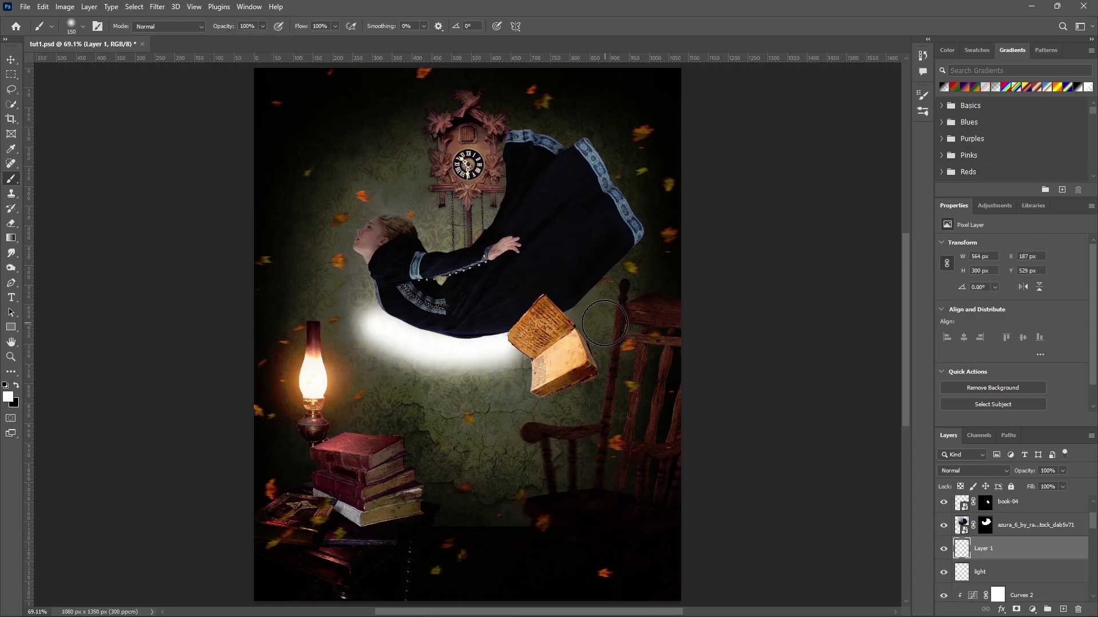
Step: Try white streaks beside the book and below the glow, then convert Layer 1 to a smart object
left_click_drag(595, 303, 626, 269)
key("ctrl+z")
key("bracketleft")
key("bracketleft")
mouse_move(589, 303)
left_mouse_down()
mouse_move(632, 266)
mouse_move(641, 272)
left_mouse_up()
key("ctrl+z")
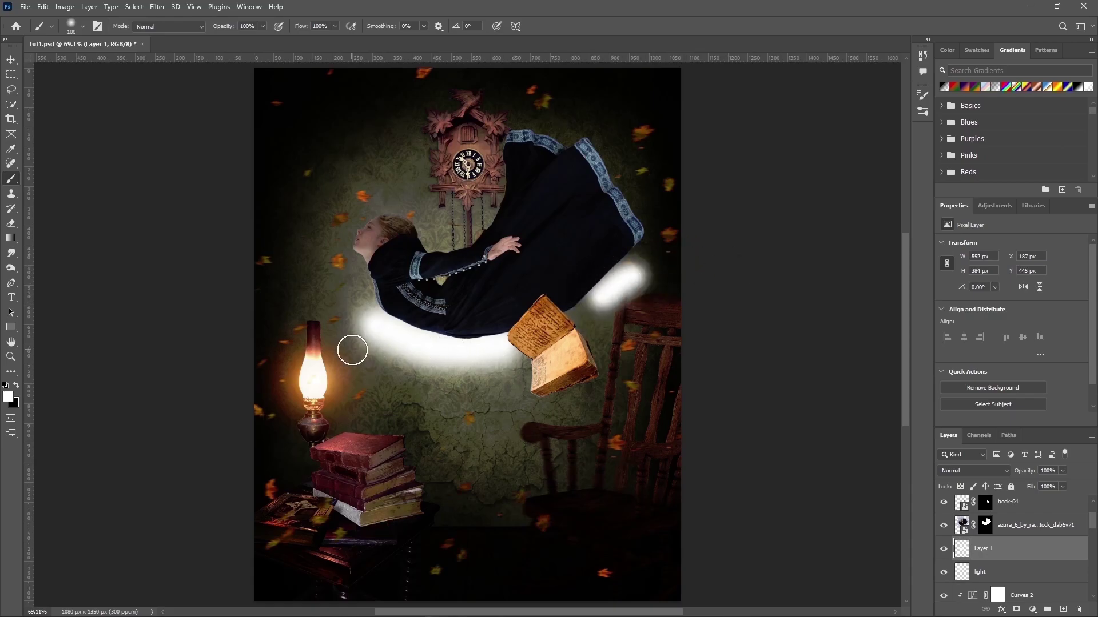
key("bracketleft")
left_click_drag(369, 366, 486, 374)
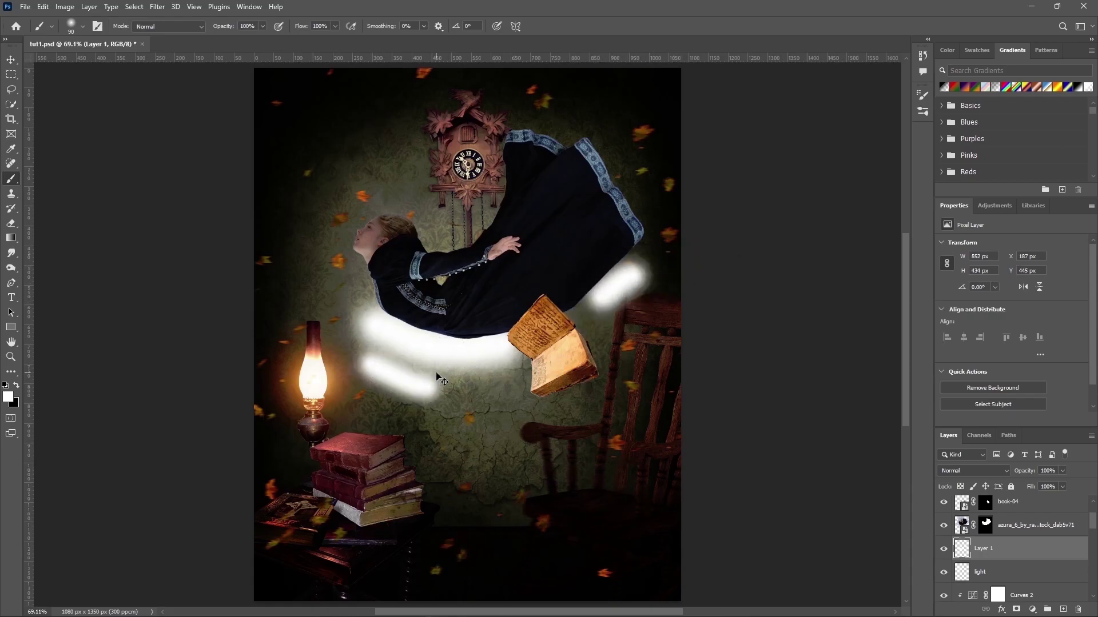
key("ctrl+z")
left_click_drag(412, 380, 452, 392)
key("ctrl+z")
mouse_move(373, 369)
left_mouse_down()
mouse_move(512, 380)
mouse_move(389, 389)
left_mouse_up()
key("ctrl+z")
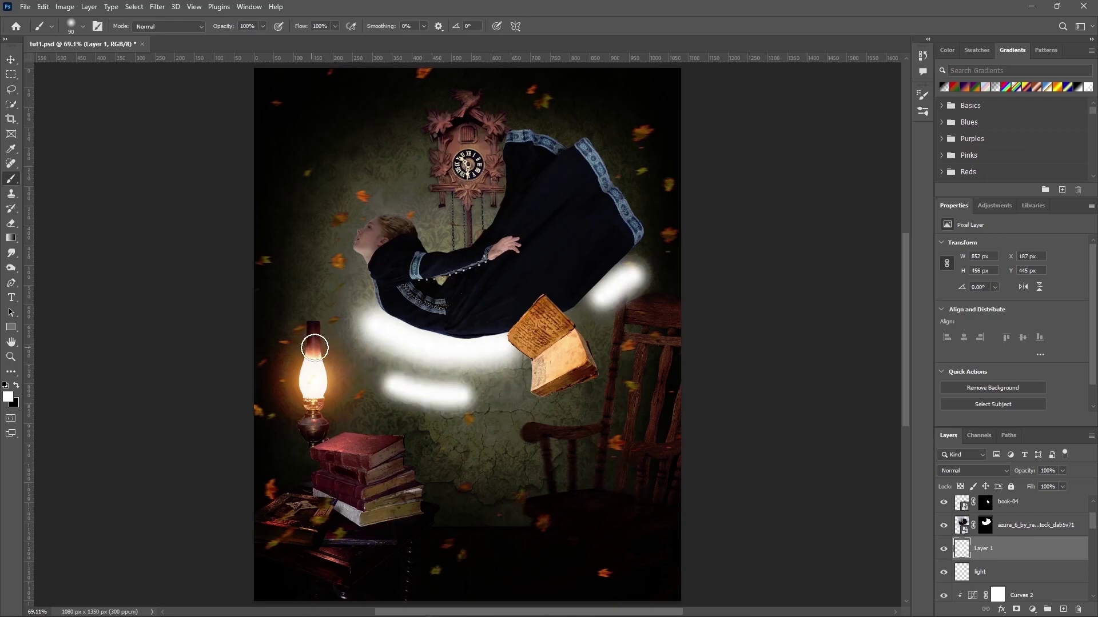
right_click(989, 549)
left_click(1037, 260)
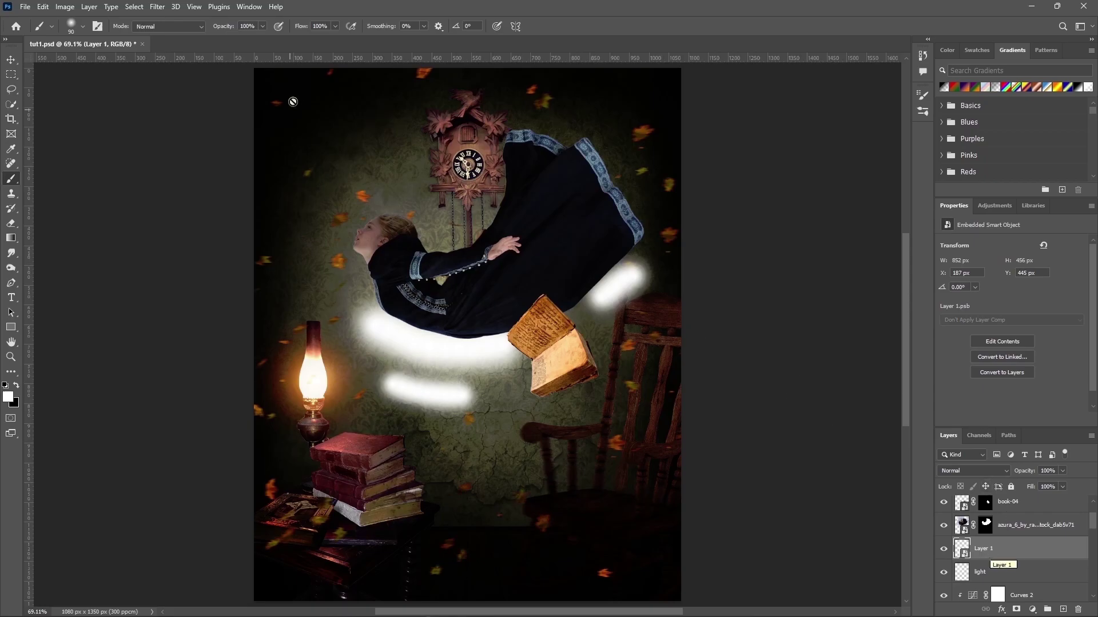
Step: Apply a Motion Blur of distance 204 to the white streaks and name the layer wind/cloud
left_click(160, 6)
left_click(320, 218)
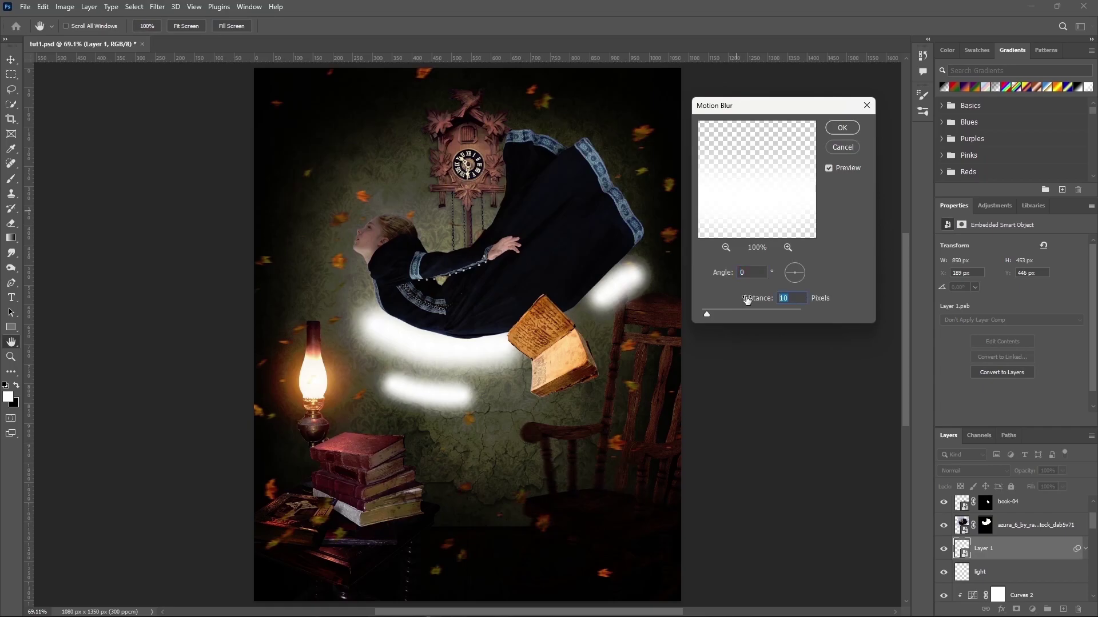
type("4")
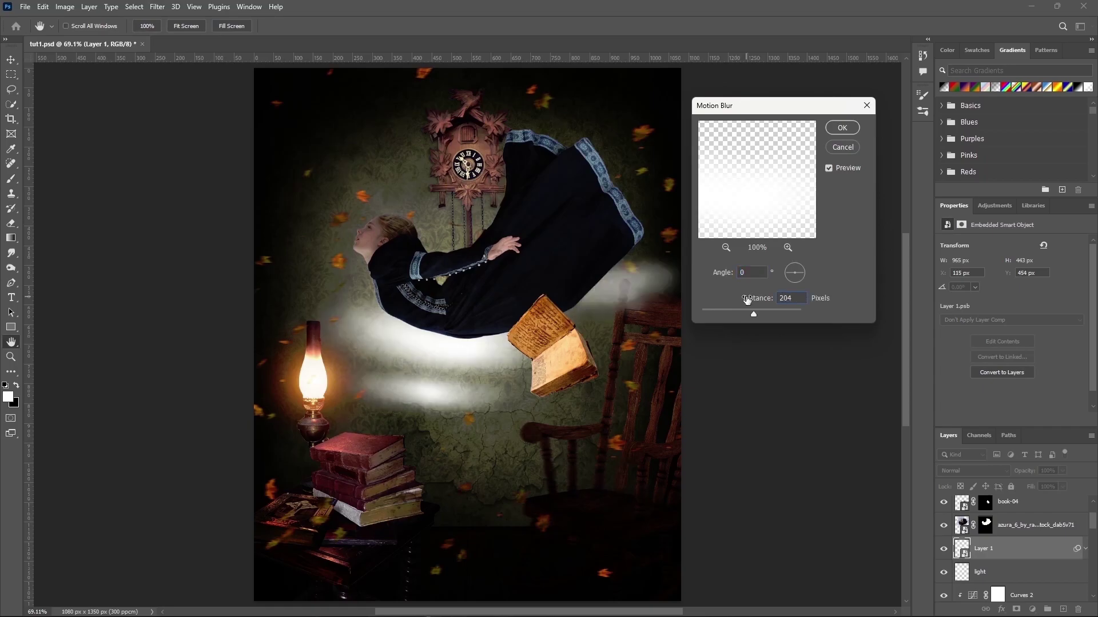
key("Return")
key("b")
type("wind/cloud")
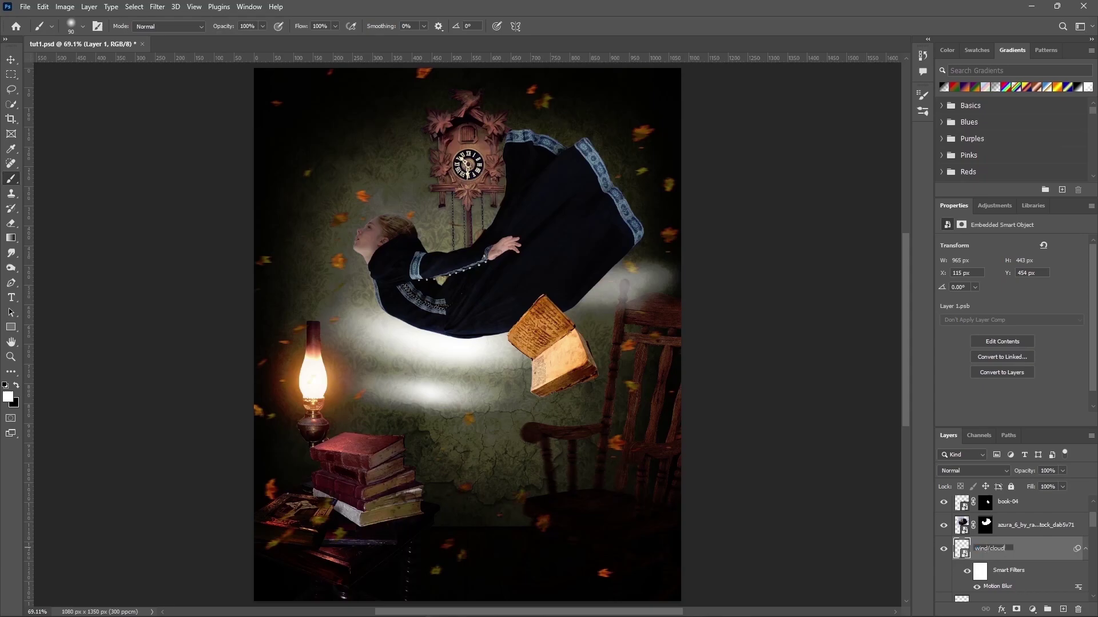
key("Return")
Step: Add a layer mask and paint black at 27% to hide haze over the chair top and below the girl
left_click(1017, 609)
key("x")
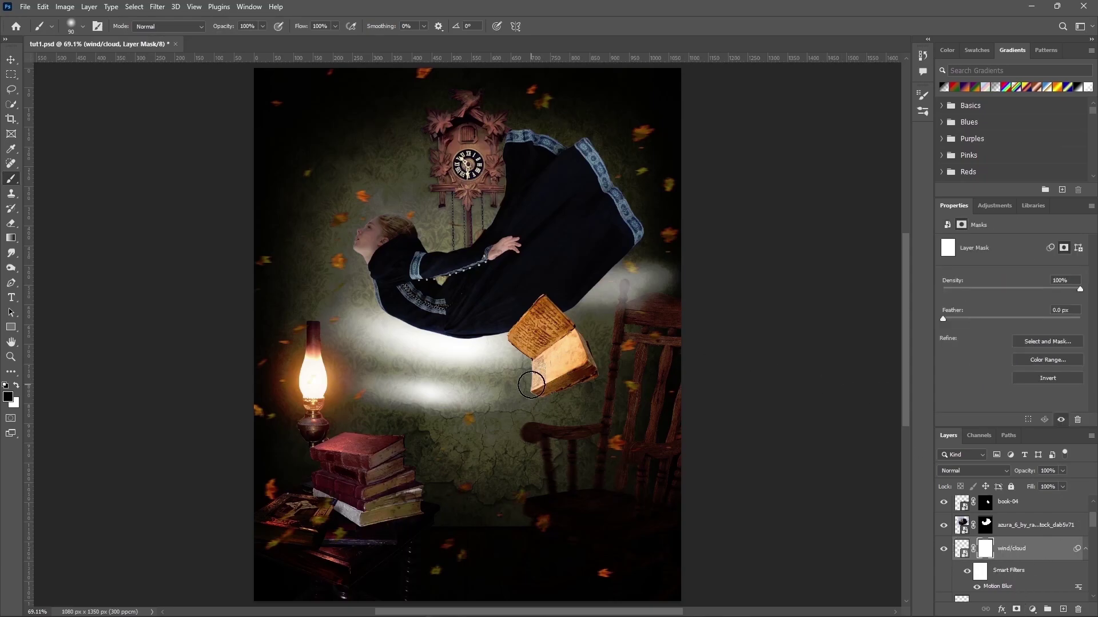
key("bracketright")
key("2")
key("7")
left_click_drag(607, 294, 725, 309)
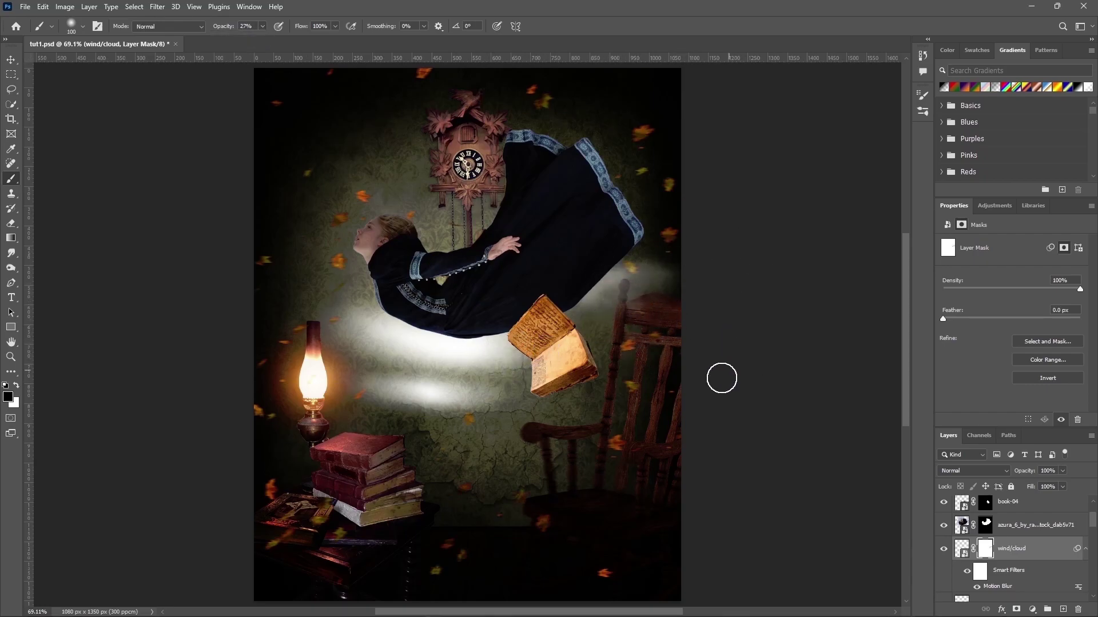
left_click_drag(402, 406, 481, 392)
Step: Dim the bright haze under the dress with a smaller black brush
key("bracketleft")
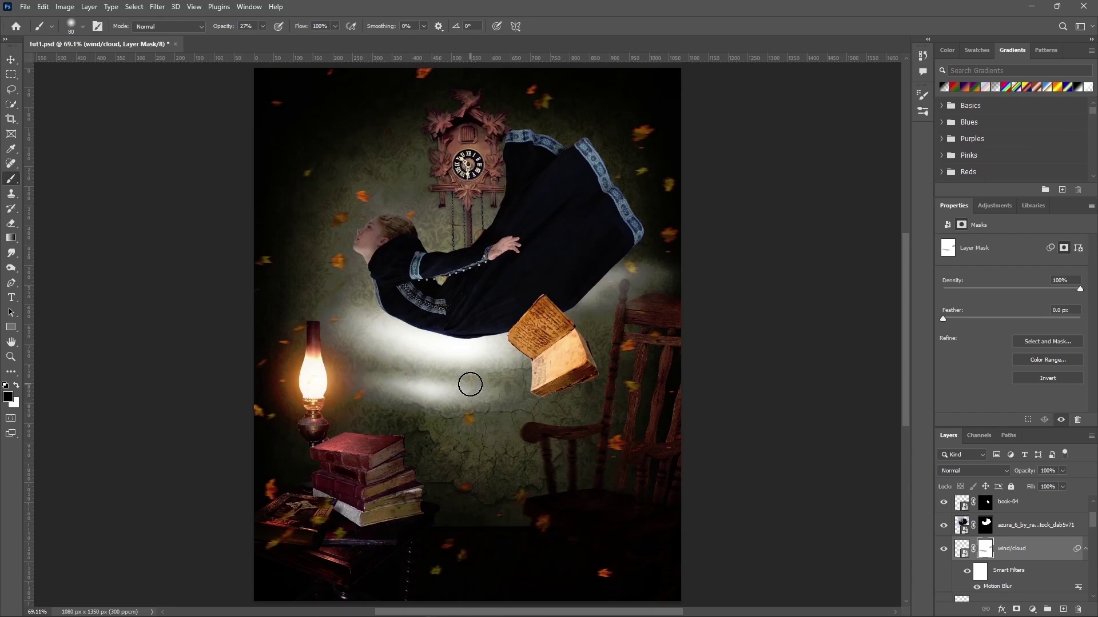
mouse_move(465, 325)
left_mouse_down()
mouse_move(366, 343)
mouse_move(490, 343)
left_mouse_up()
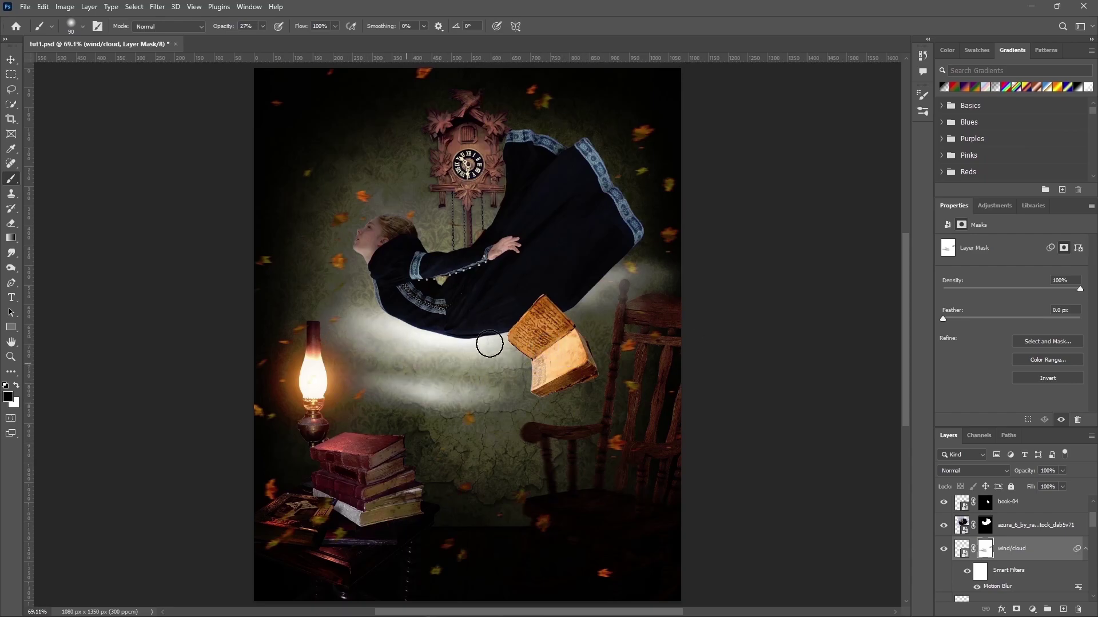
left_click_drag(401, 343, 540, 319)
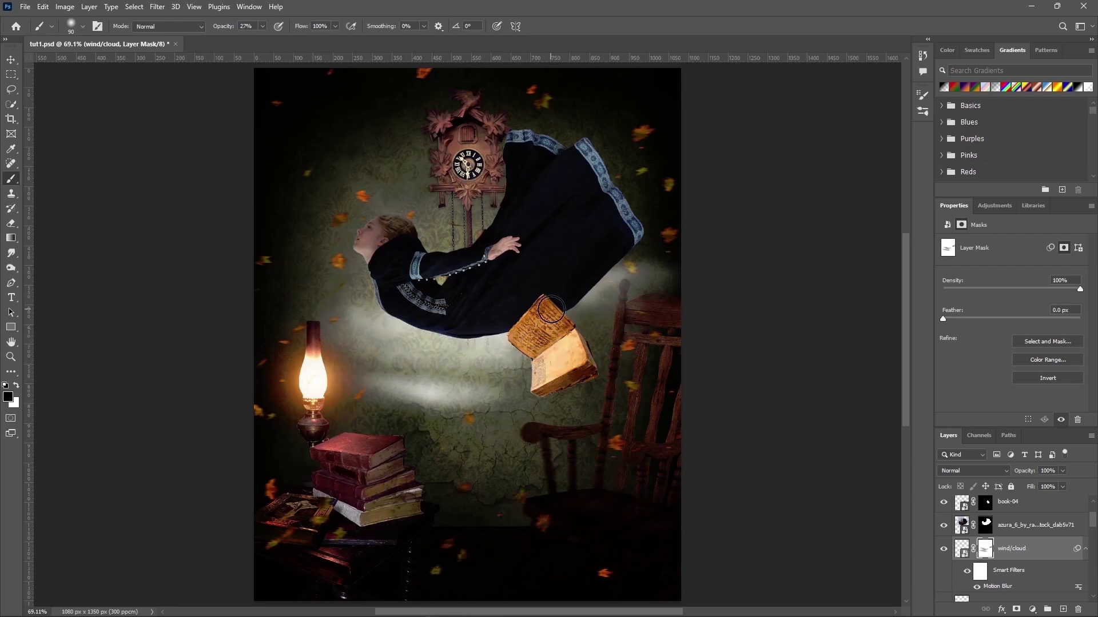
key("x")
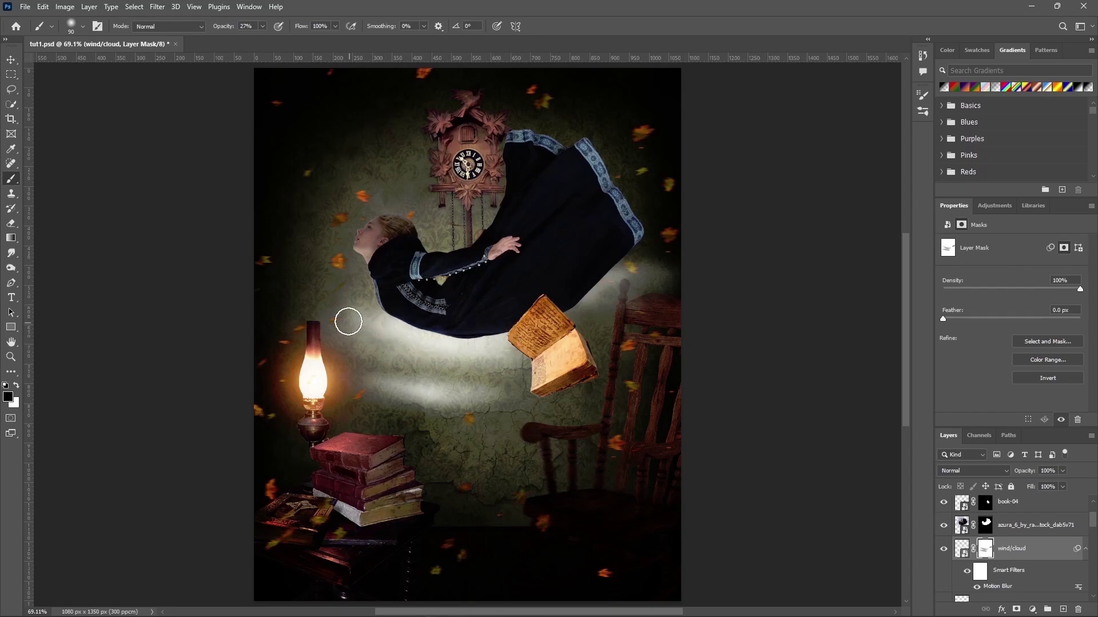
key("x")
left_click_drag(490, 400, 366, 371)
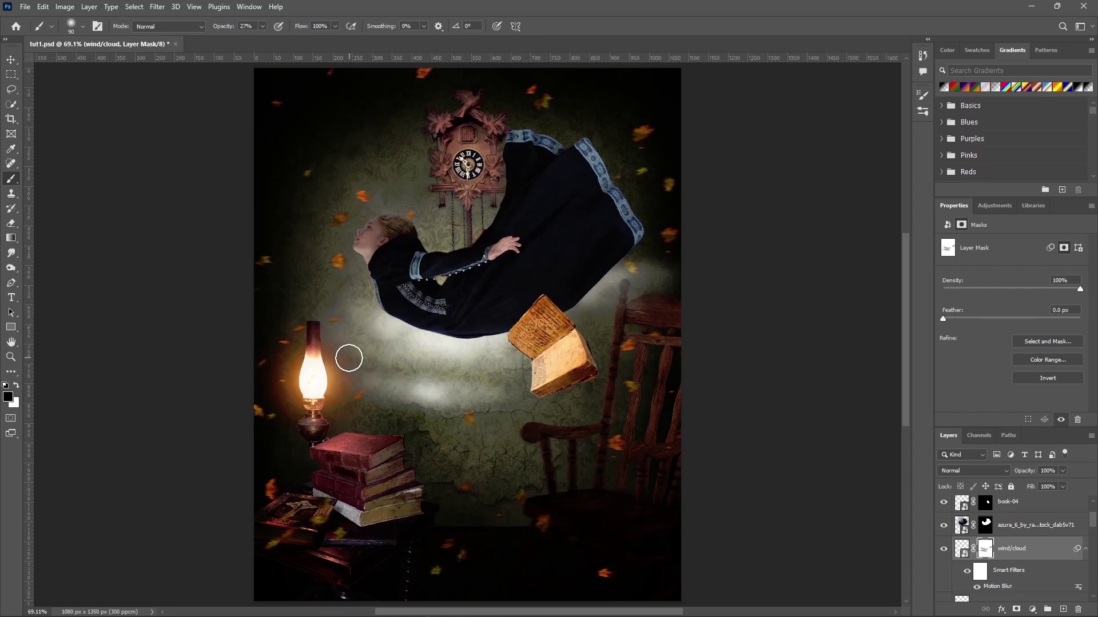
Step: Fade more haze beneath the figure, undoing one stroke and ending with white selected
key("x")
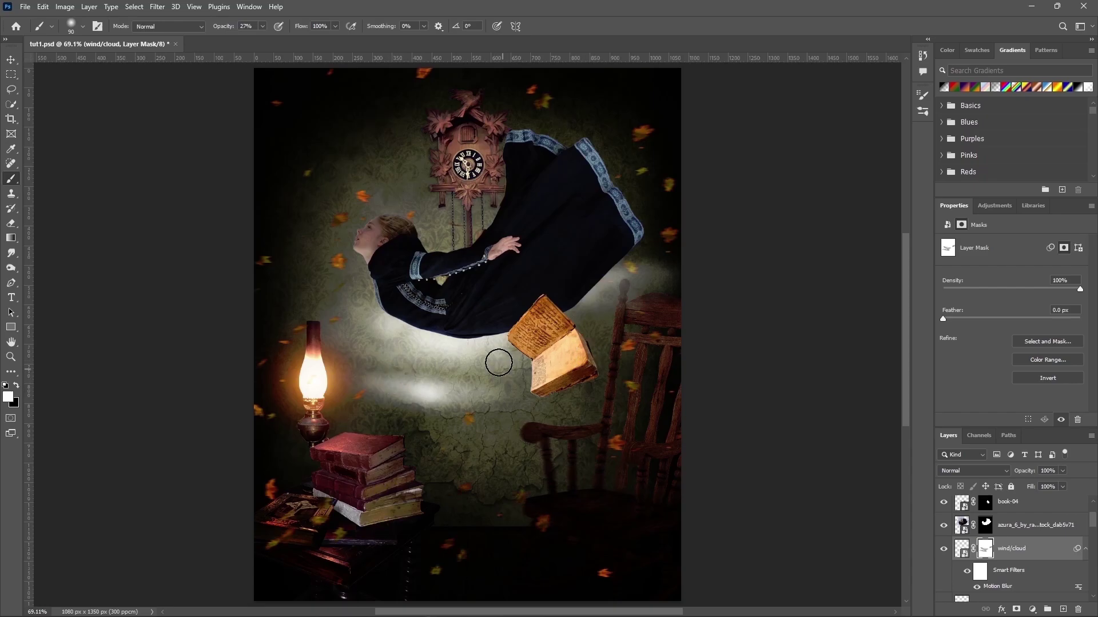
key("x")
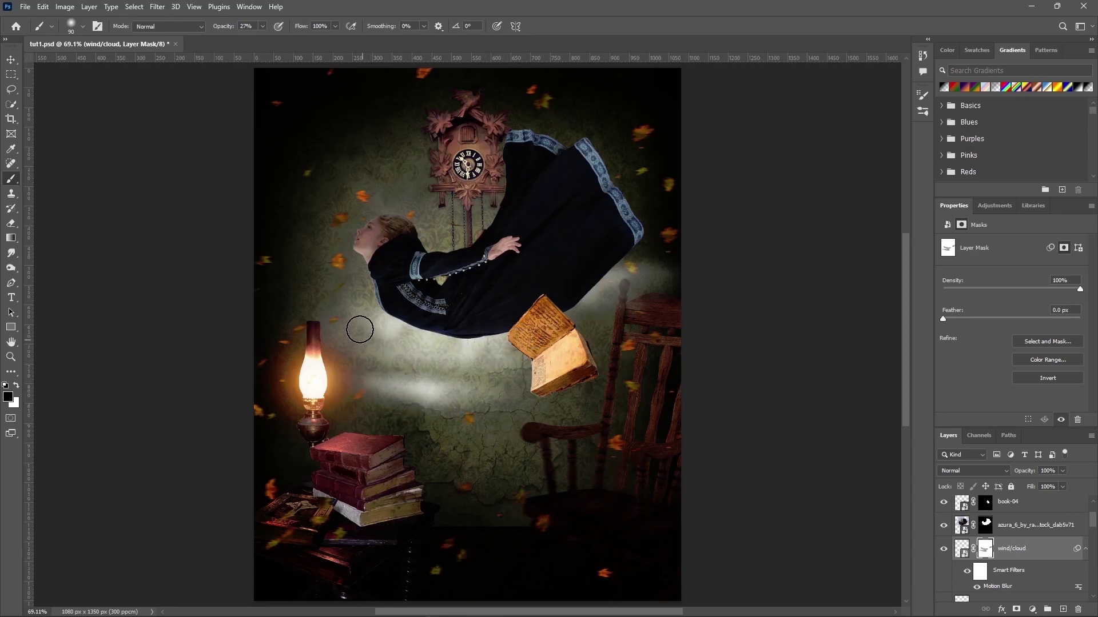
left_click_drag(386, 397, 520, 346)
key("x")
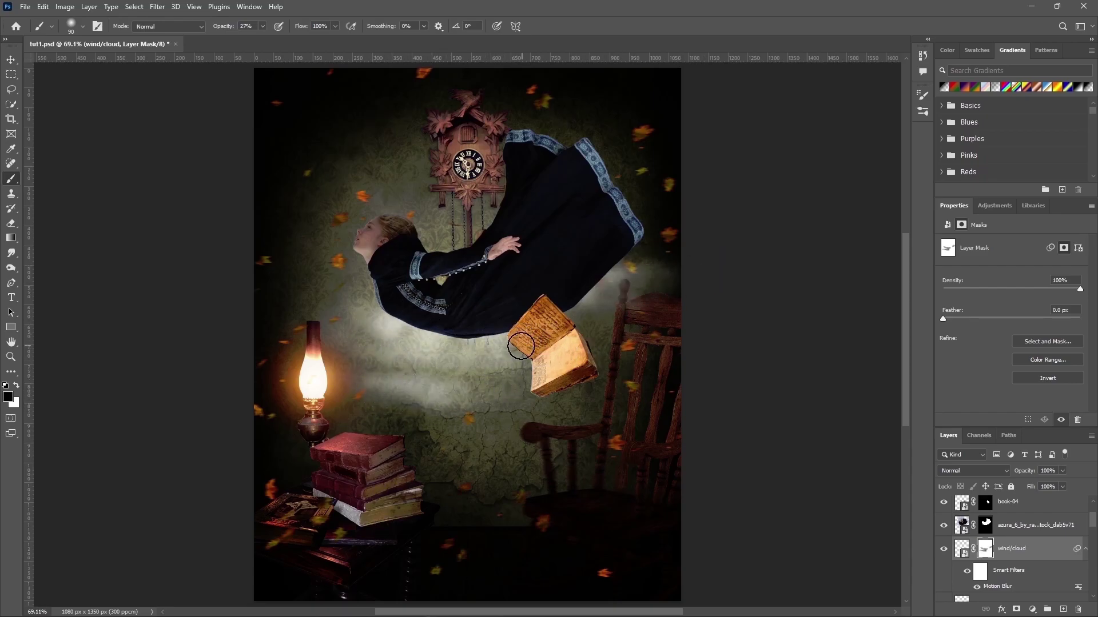
key("x")
left_click_drag(388, 380, 429, 387)
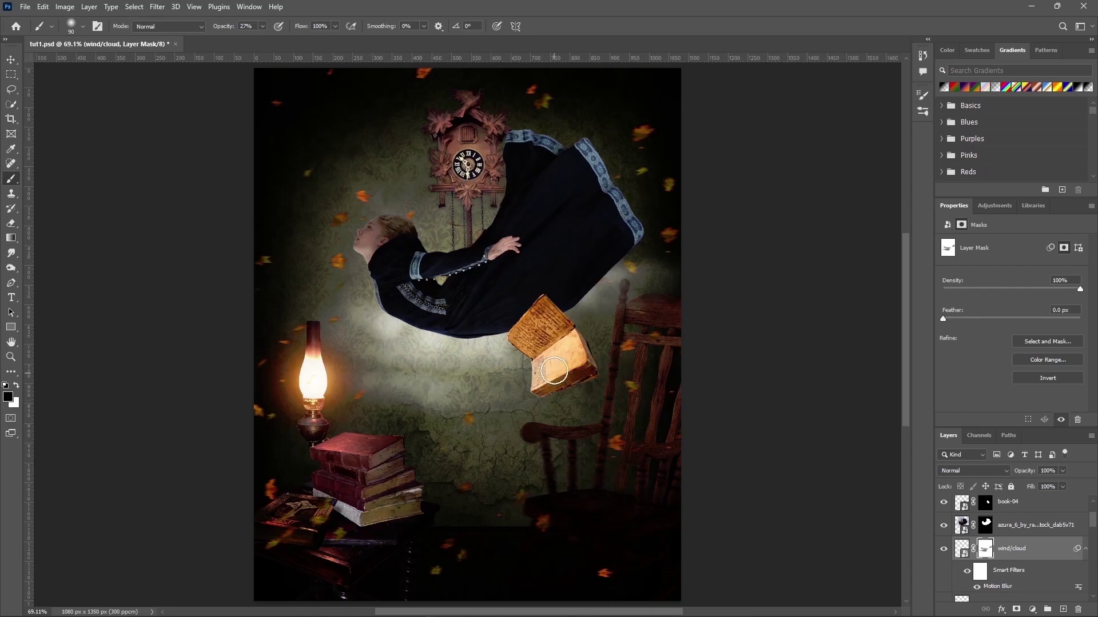
key("ctrl+z")
key("x")
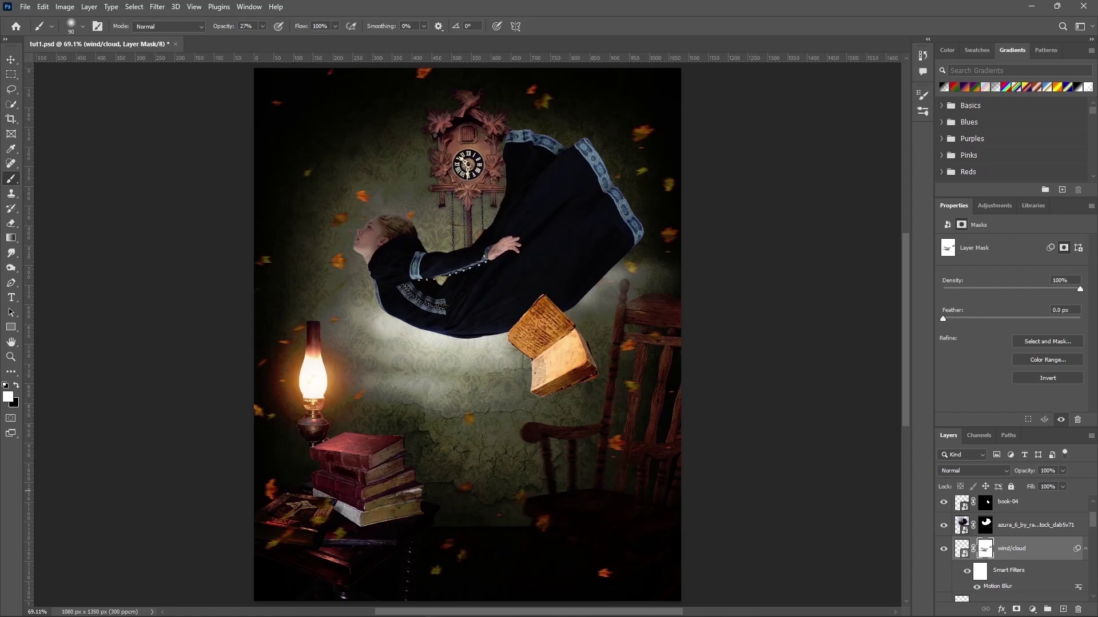
Step: Apply Shadows/Highlights at 35% shadows to the azura girl layer as a smart filter
left_click(962, 526)
left_click(944, 525)
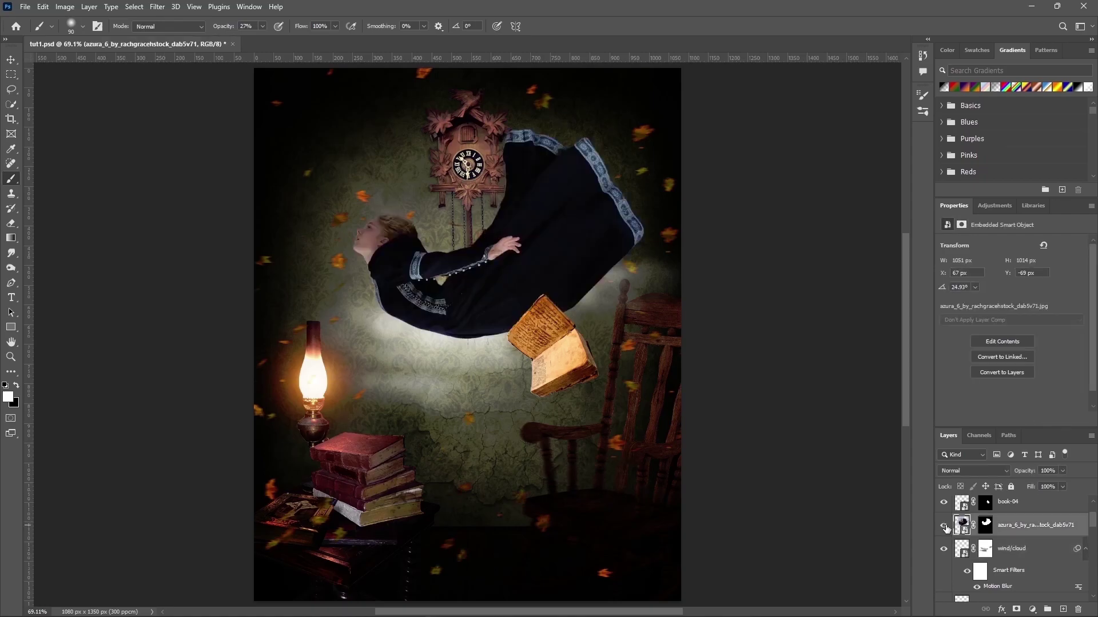
left_click(65, 6)
mouse_move(82, 38)
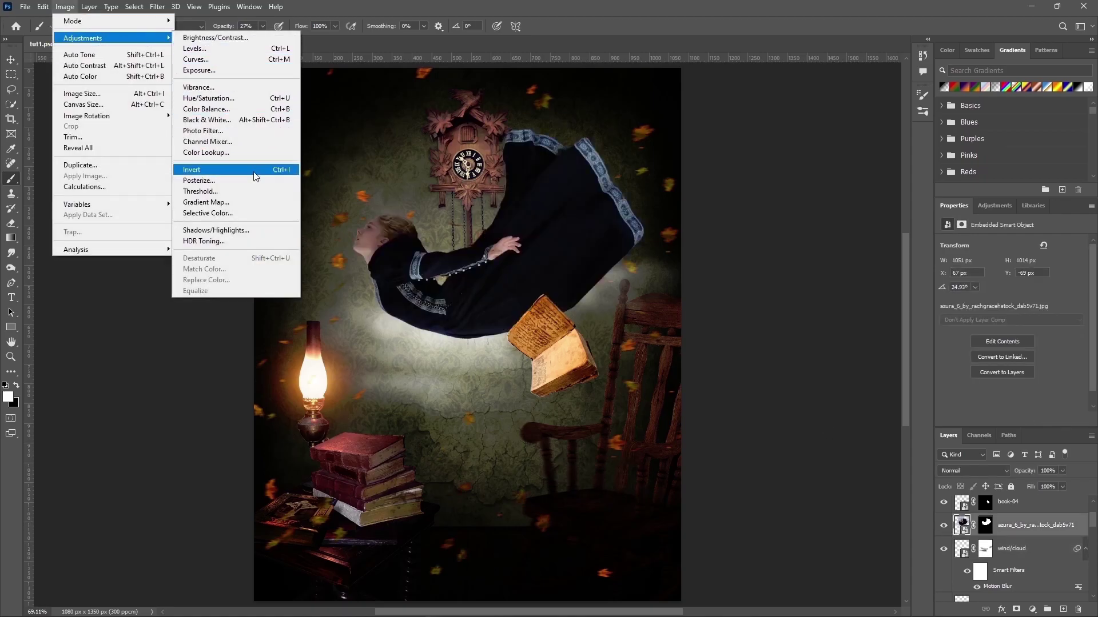
left_click(246, 230)
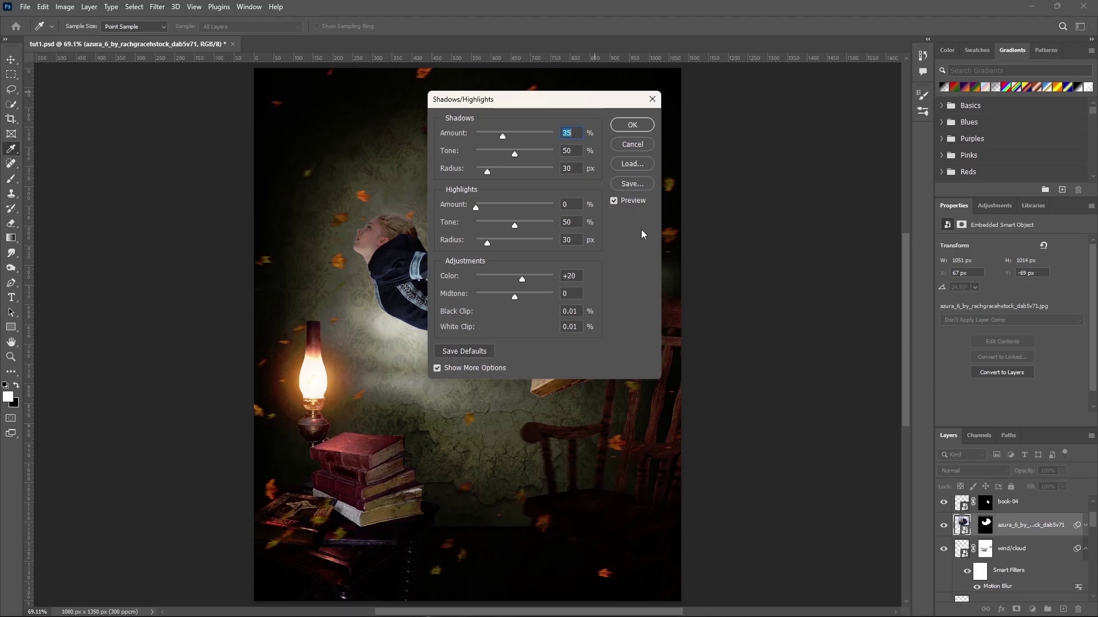
left_click(638, 126)
key("b")
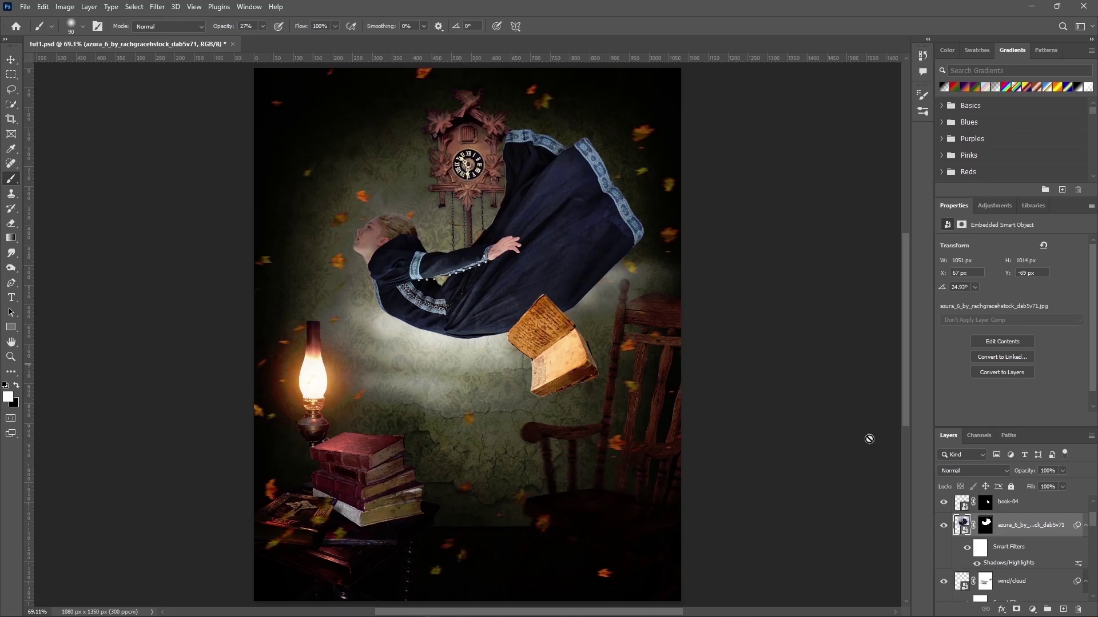
left_click(157, 6)
Step: Apply a Motion Blur with distance 10 to the girl
left_click(337, 225)
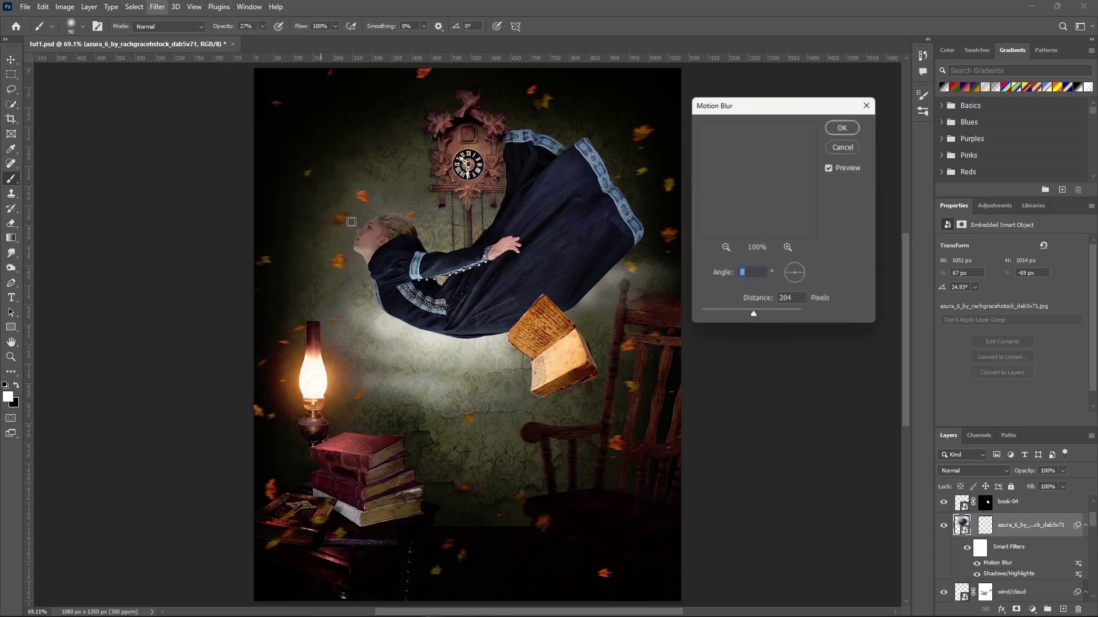
key("Tab")
type("10")
key("Return")
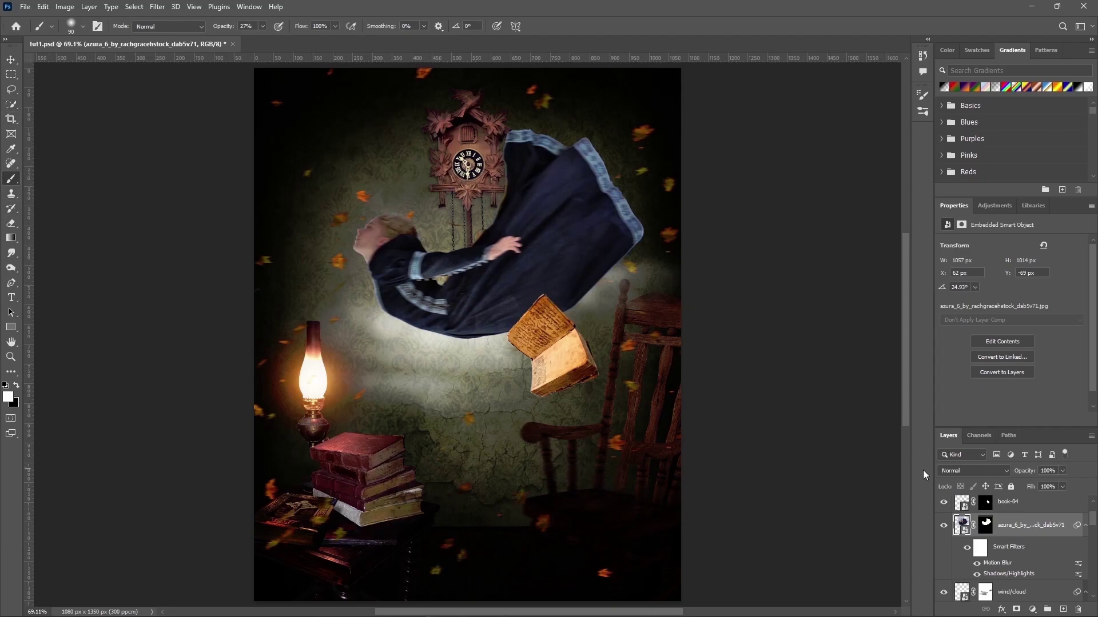
Step: Paint black on the smart filter mask to keep her face, sleeve and arm sharp
left_click(980, 547)
key("x")
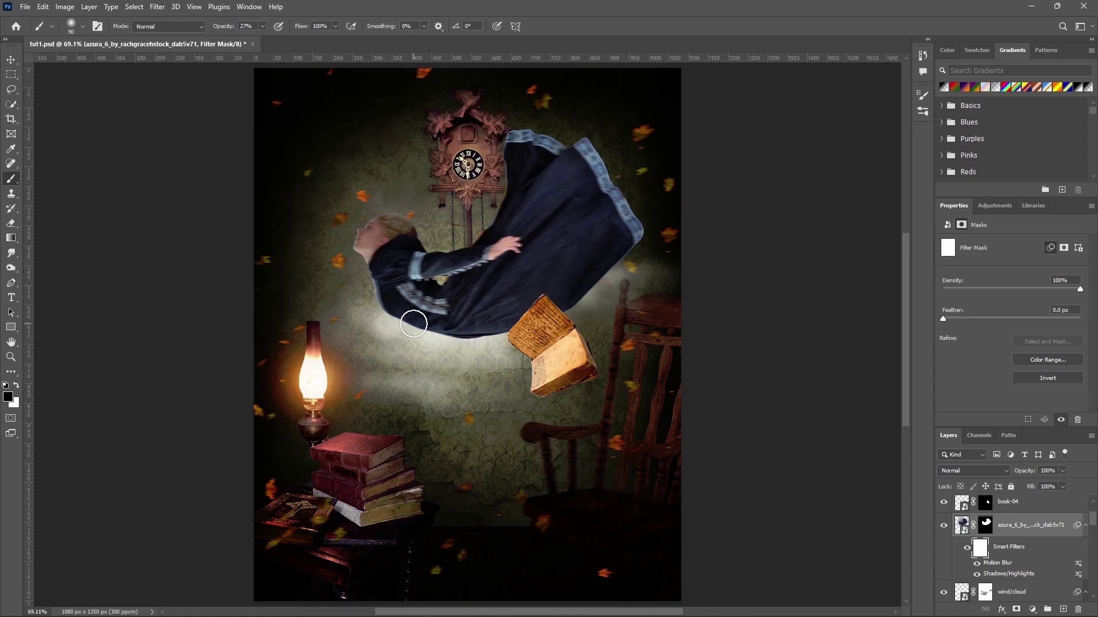
key("bracketright")
key("bracketright")
key("bracketright")
left_click(263, 26)
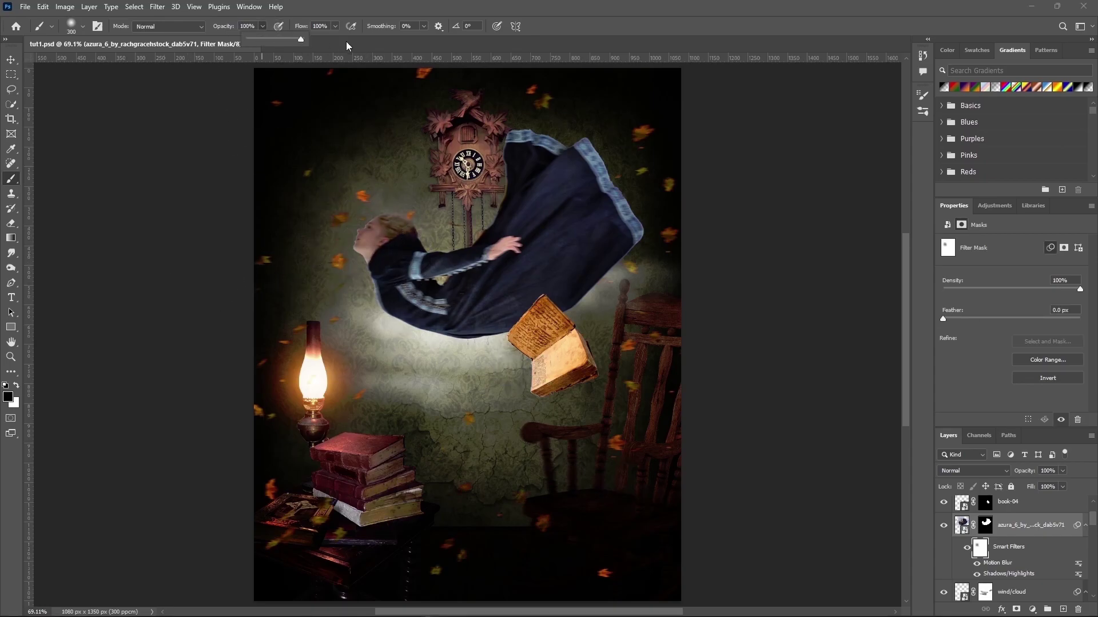
key("bracketleft")
key("bracketleft")
mouse_move(343, 240)
left_mouse_down()
mouse_move(480, 362)
mouse_move(431, 350)
mouse_move(572, 320)
left_mouse_up()
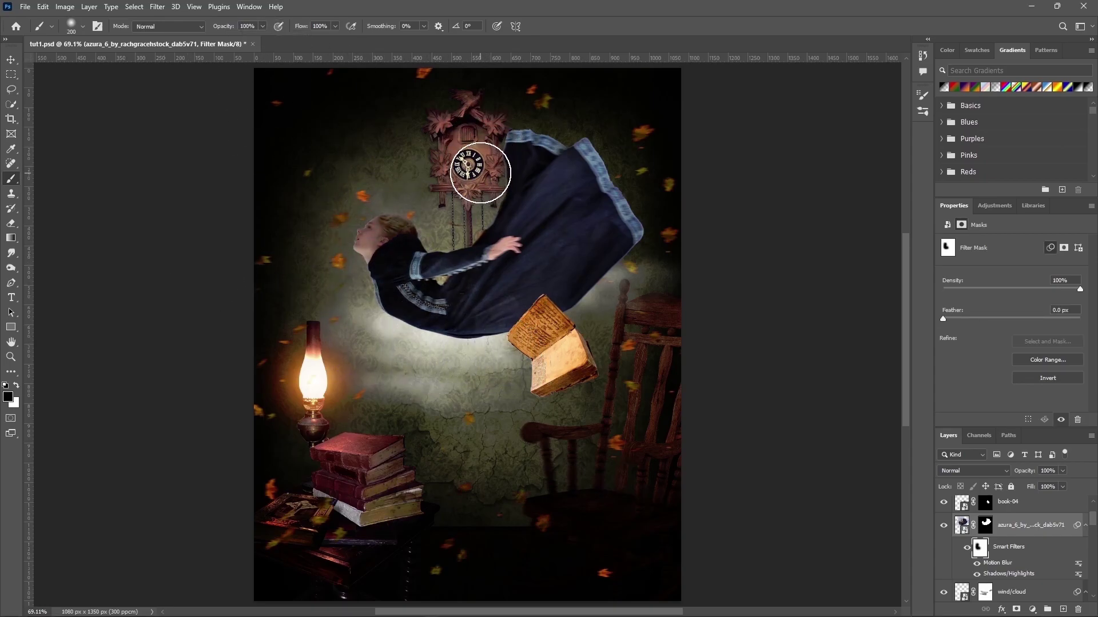
mouse_move(424, 283)
left_mouse_down()
mouse_move(543, 253)
mouse_move(519, 252)
left_mouse_up()
key("x")
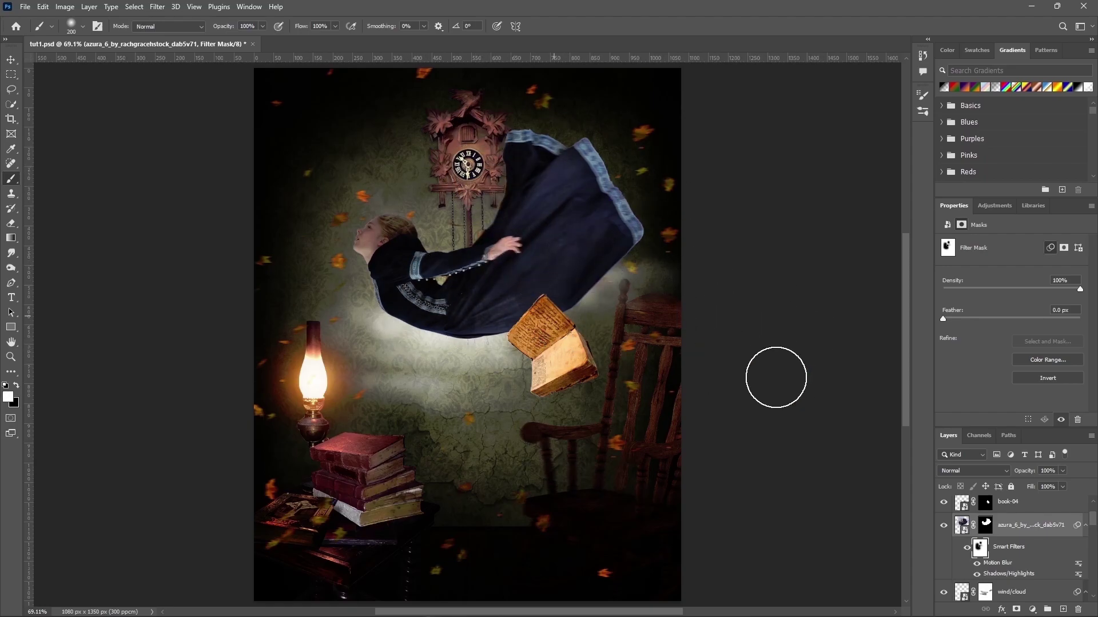
left_click(963, 525)
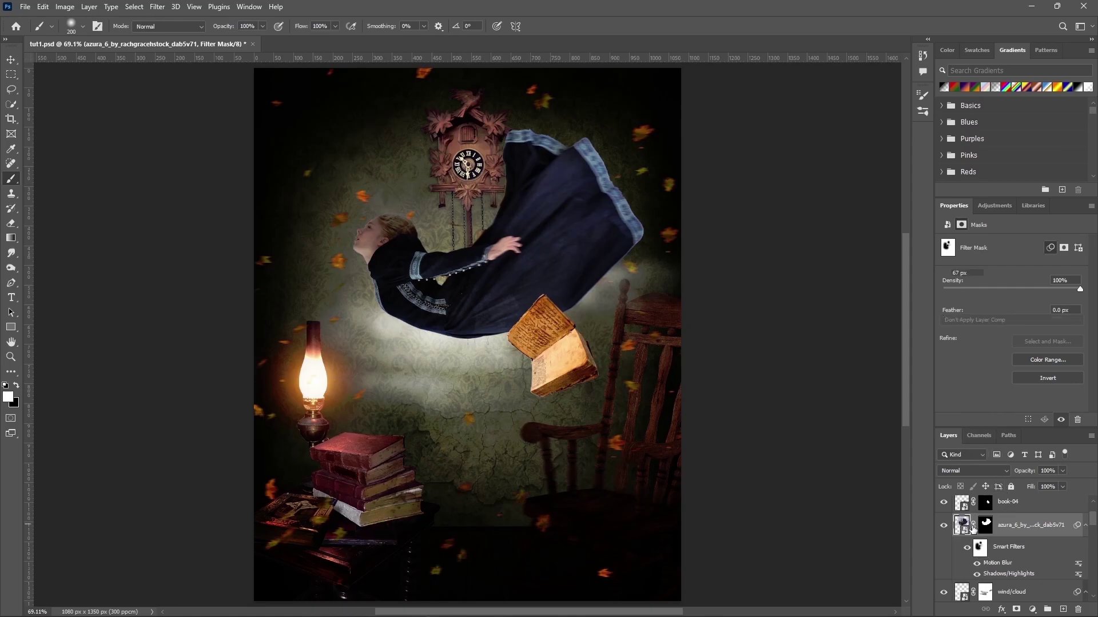
Step: Add a Warming Filter (85) Photo Filter at 30% density, clipped to the girl's layer
left_click(1032, 610)
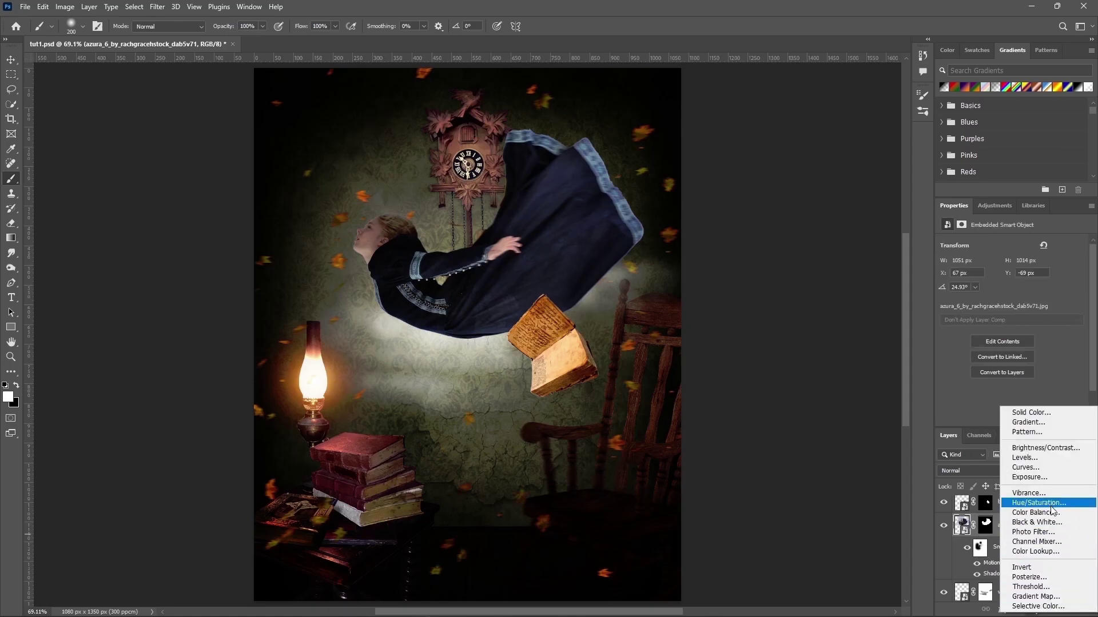
left_click(1041, 531)
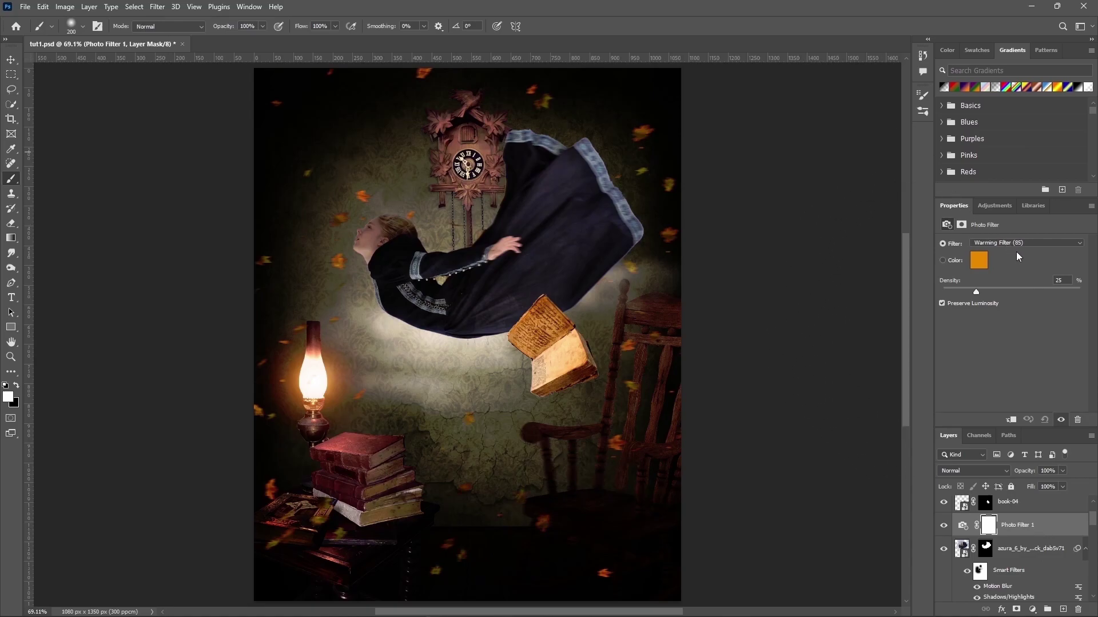
type("30")
right_click(1028, 533)
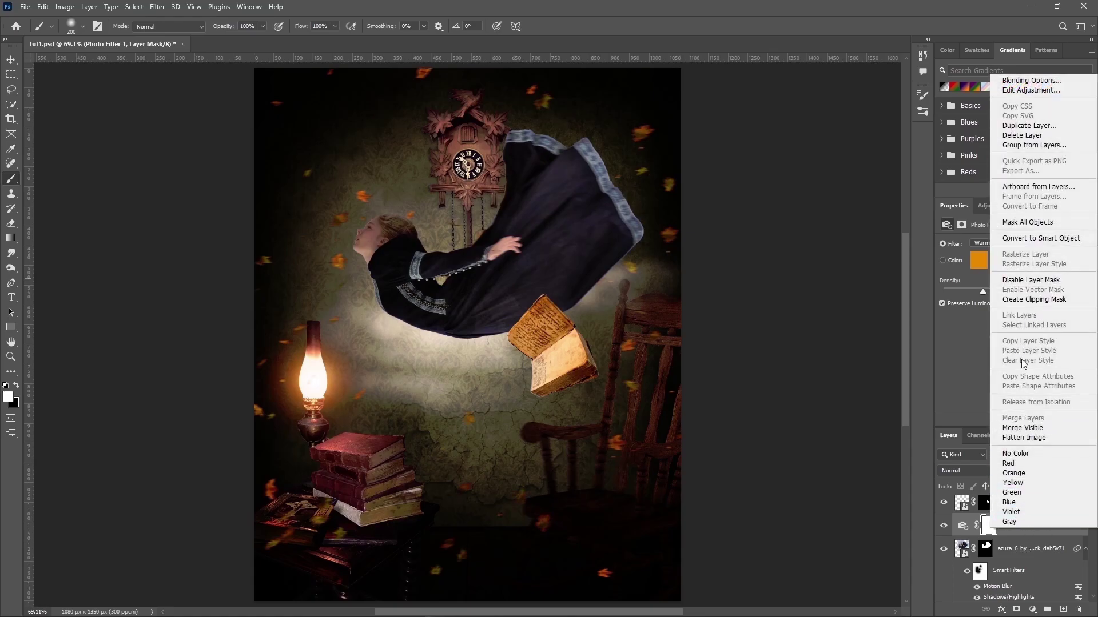
left_click(1030, 308)
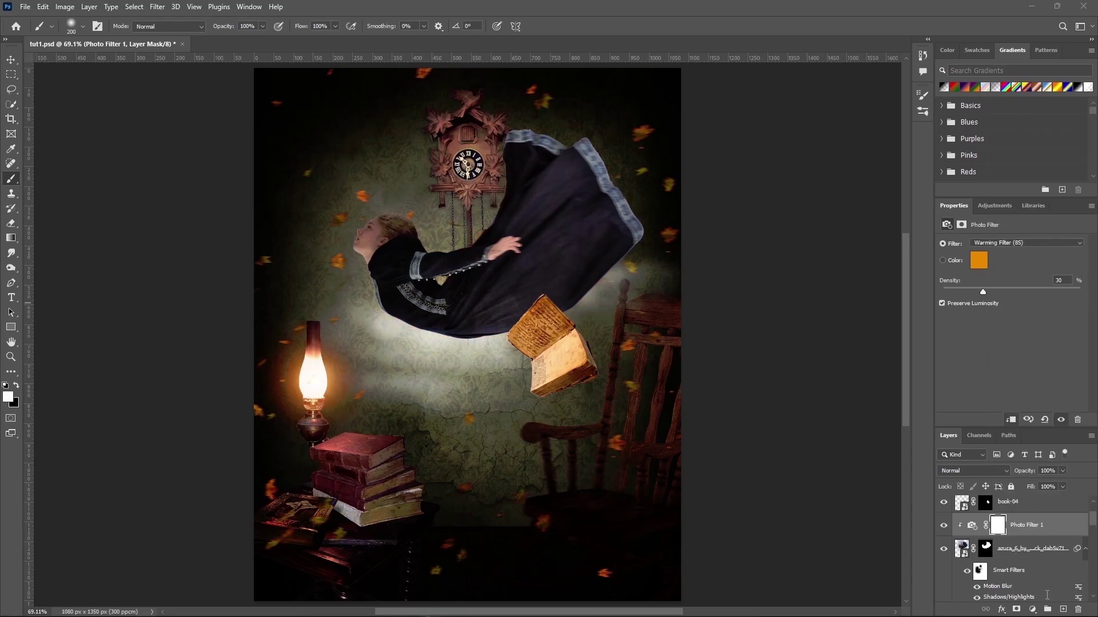
left_click(1033, 609)
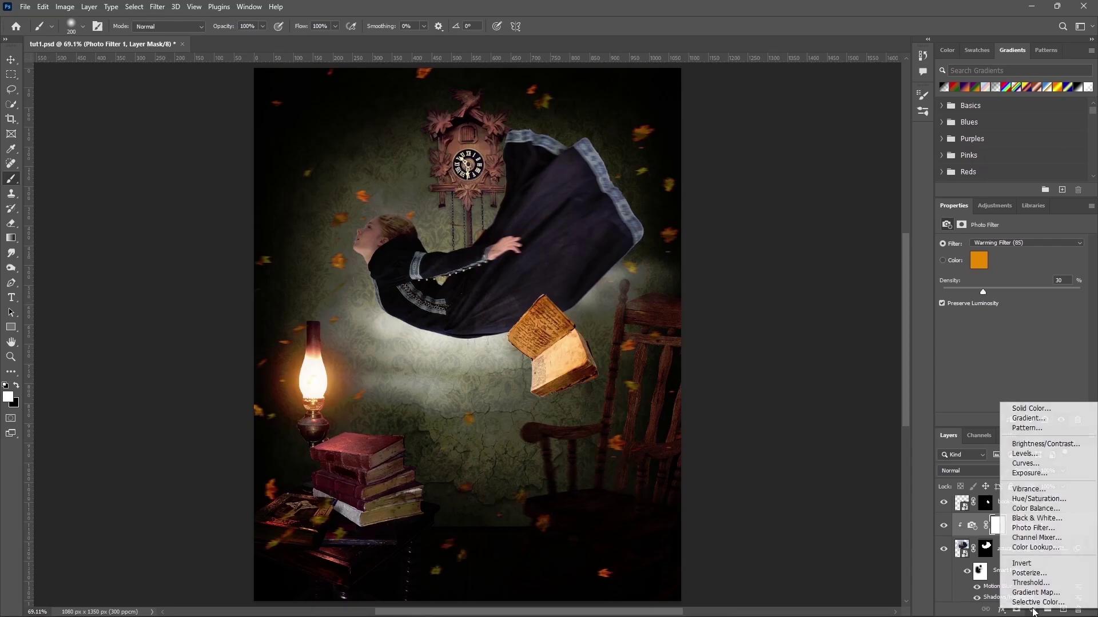
Step: Add a clipped 000000 Solid Color fill in Overlay mode at 52% opacity
left_click(1041, 411)
type("000000f")
left_click(1004, 156)
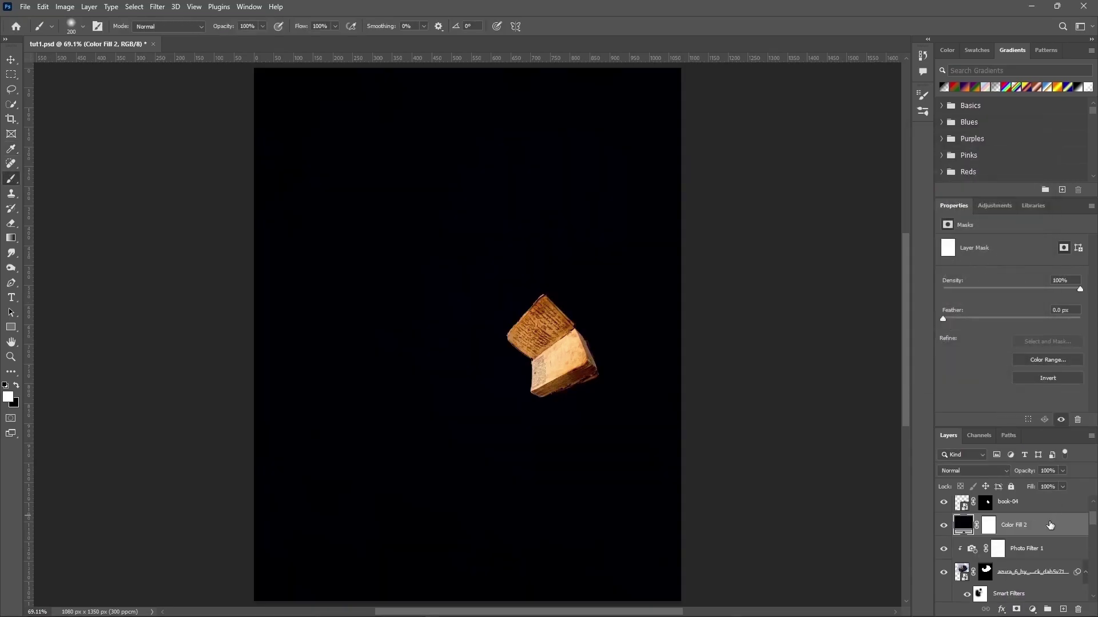
right_click(1023, 524)
left_click(1033, 292)
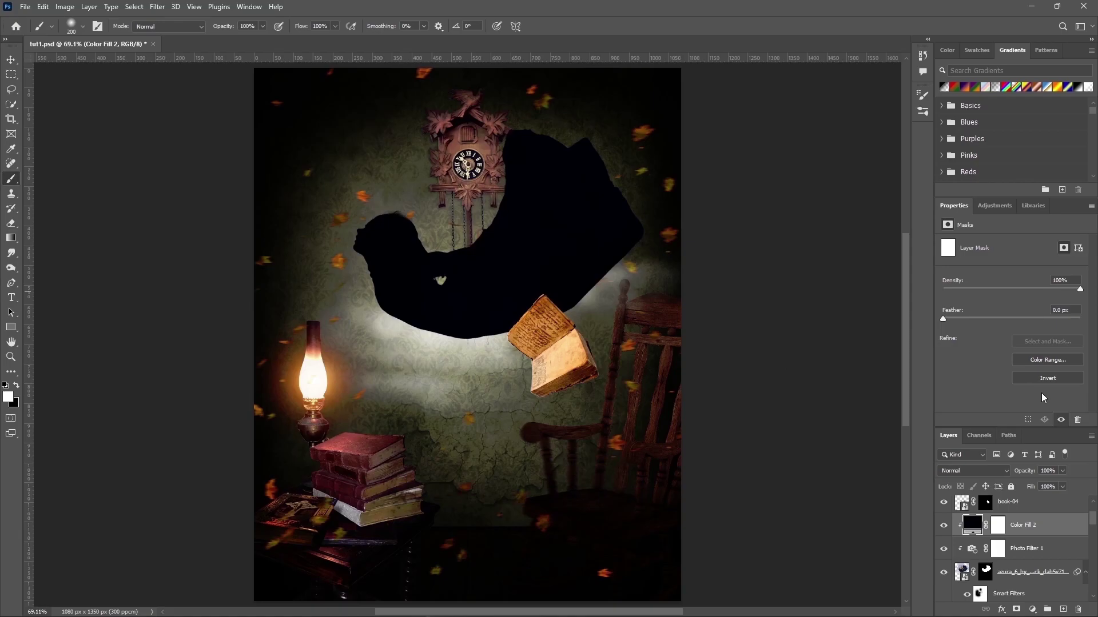
left_click(972, 471)
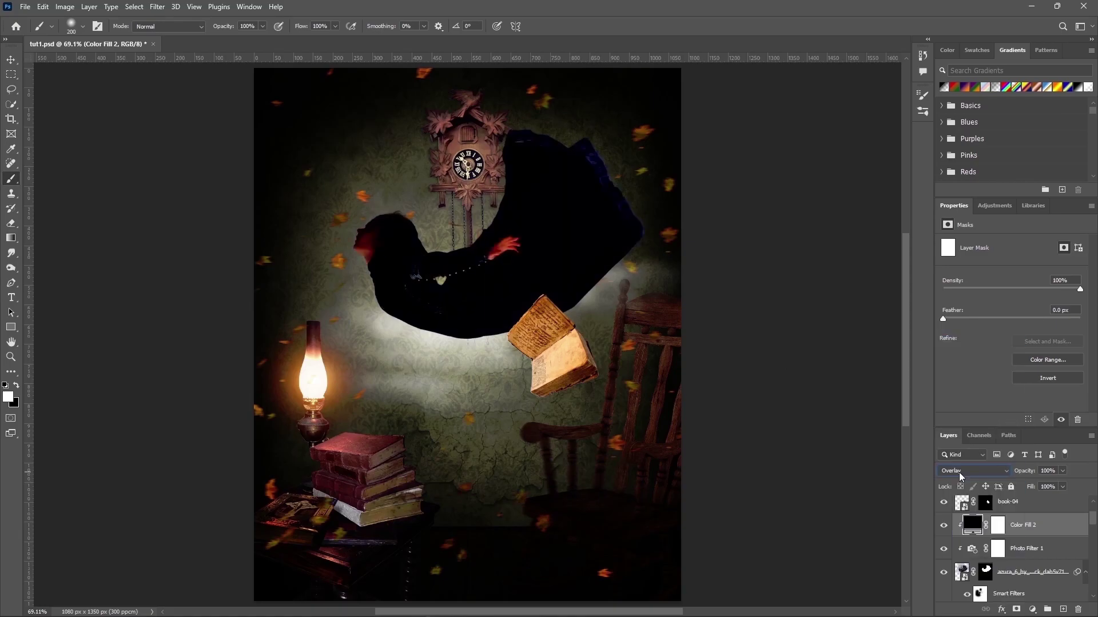
type("52")
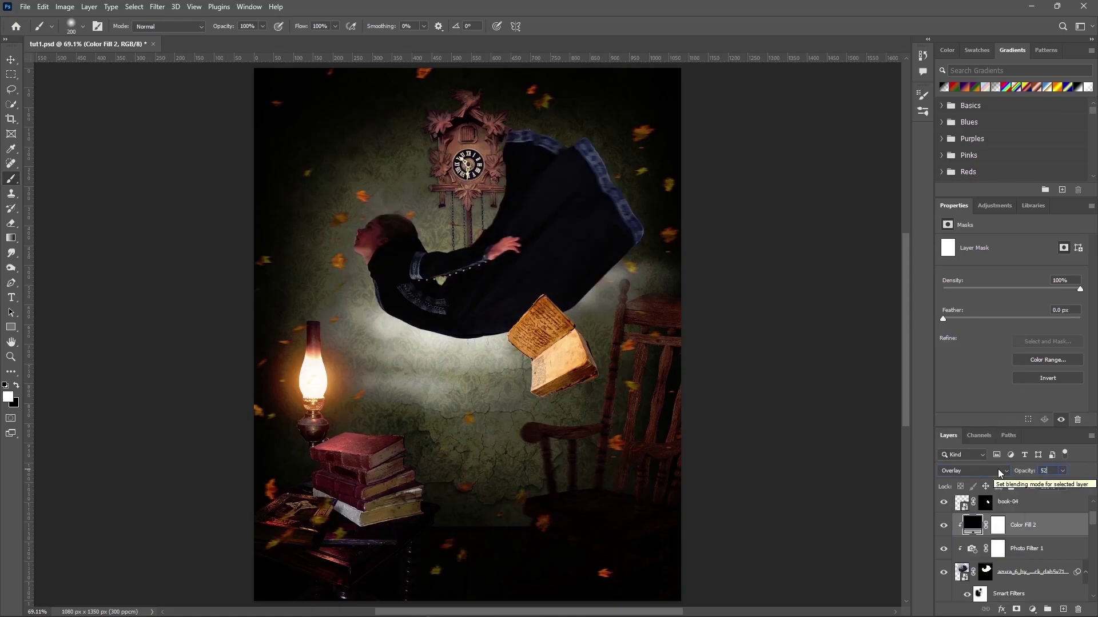
key("Return")
Step: Invert the fill's mask and paint white over the dress's right and top edges
left_click(1000, 531)
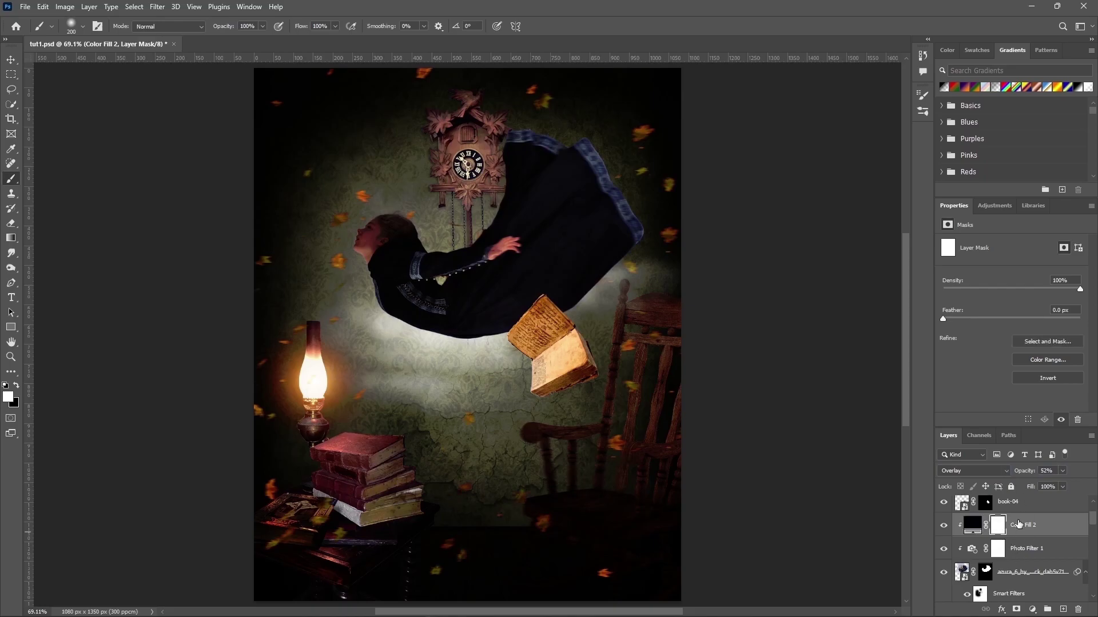
key("ctrl+i")
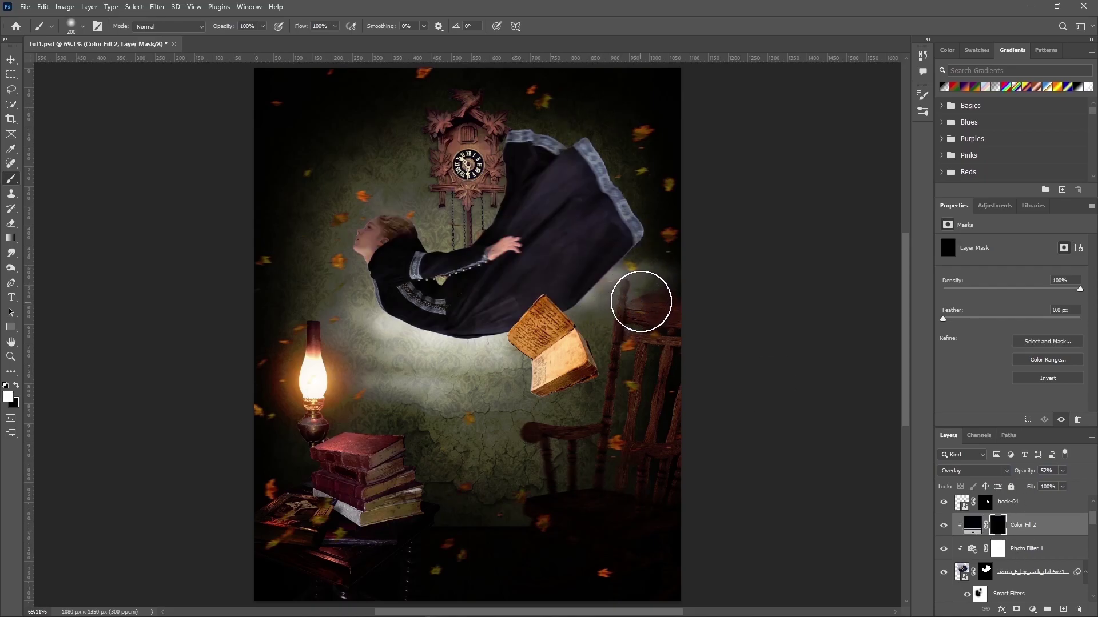
left_click_drag(642, 299, 650, 179)
left_click_drag(685, 240, 606, 165)
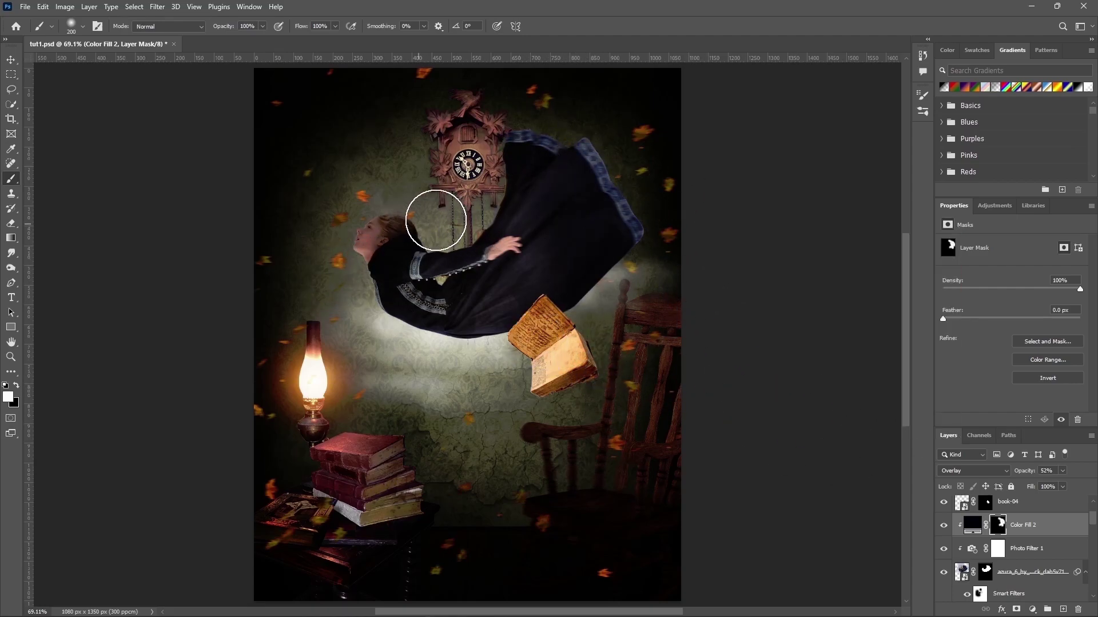
key("x")
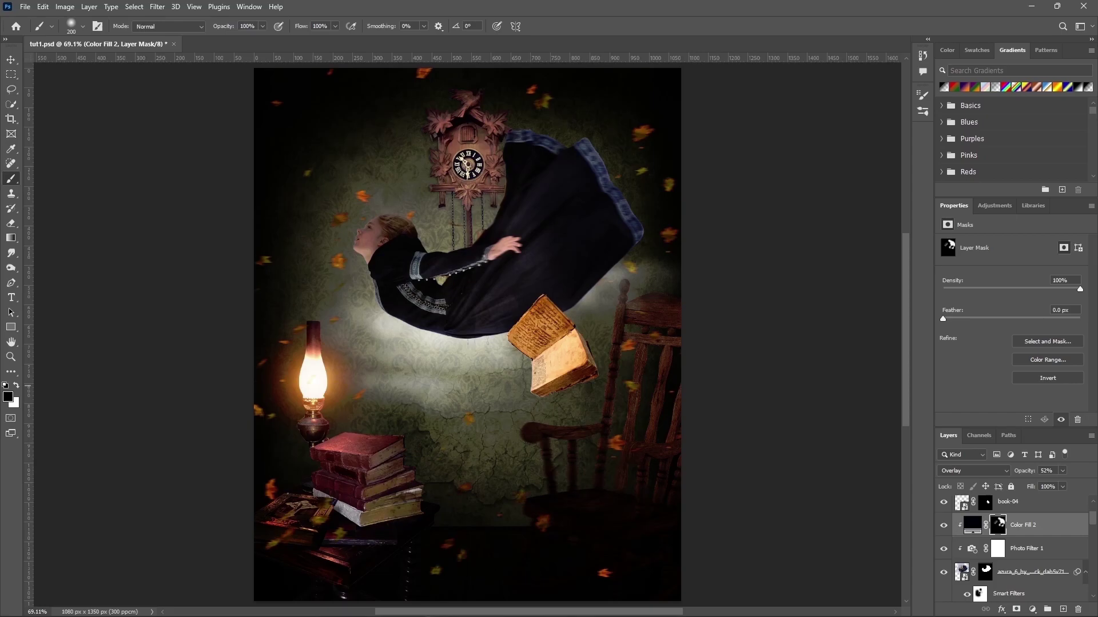
Step: Change the Color Fill 2 colour to light peach fae7c7
double_click(972, 524)
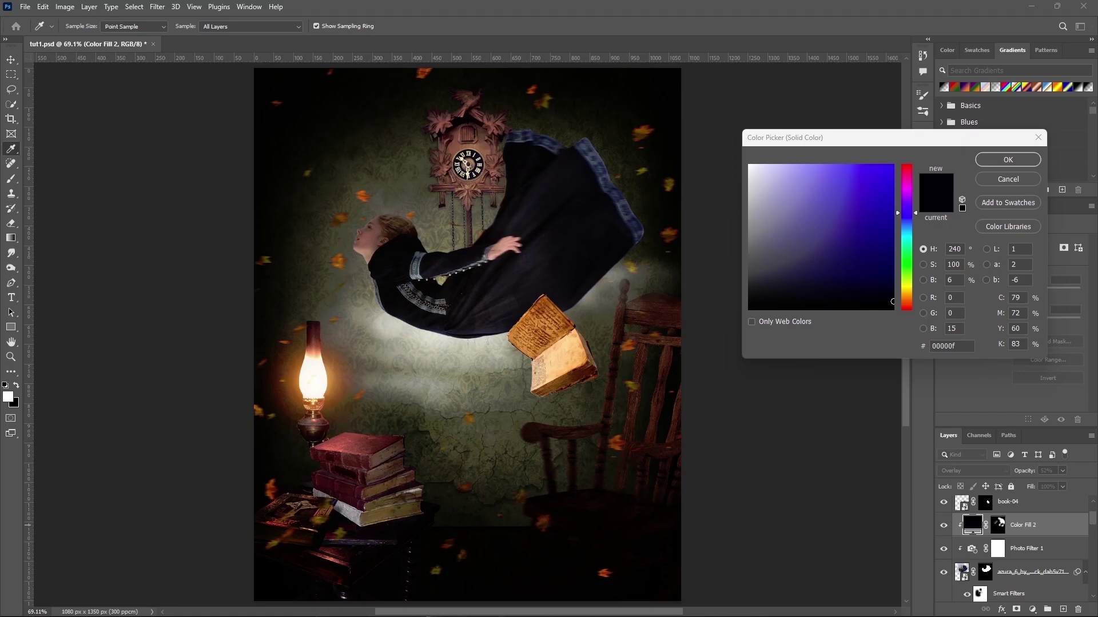
double_click(972, 346)
type("fae7c7")
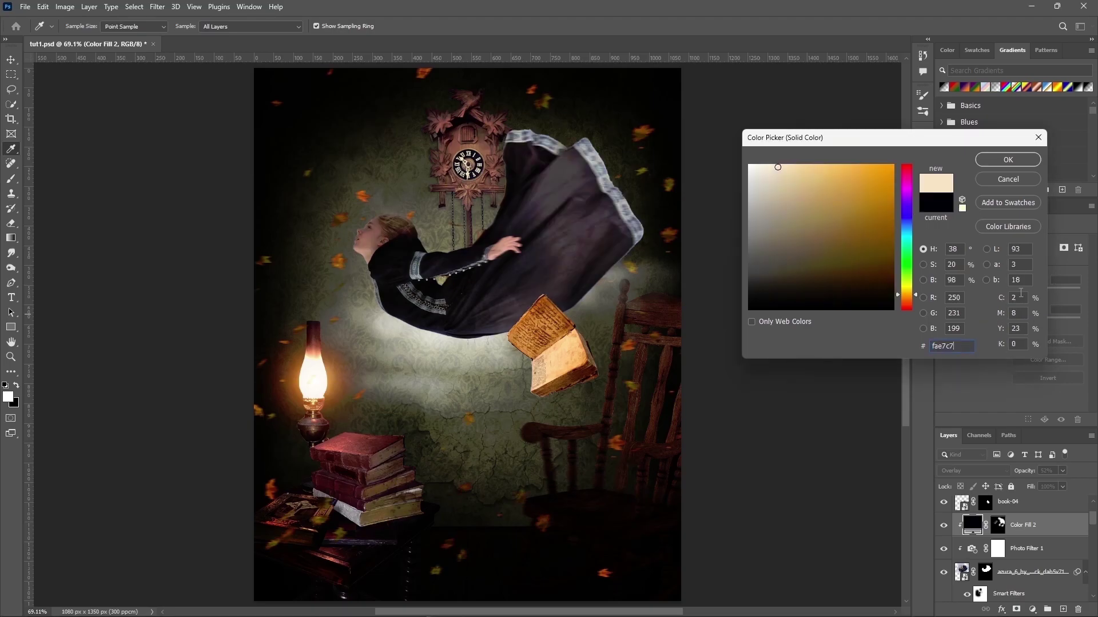
left_click(1008, 165)
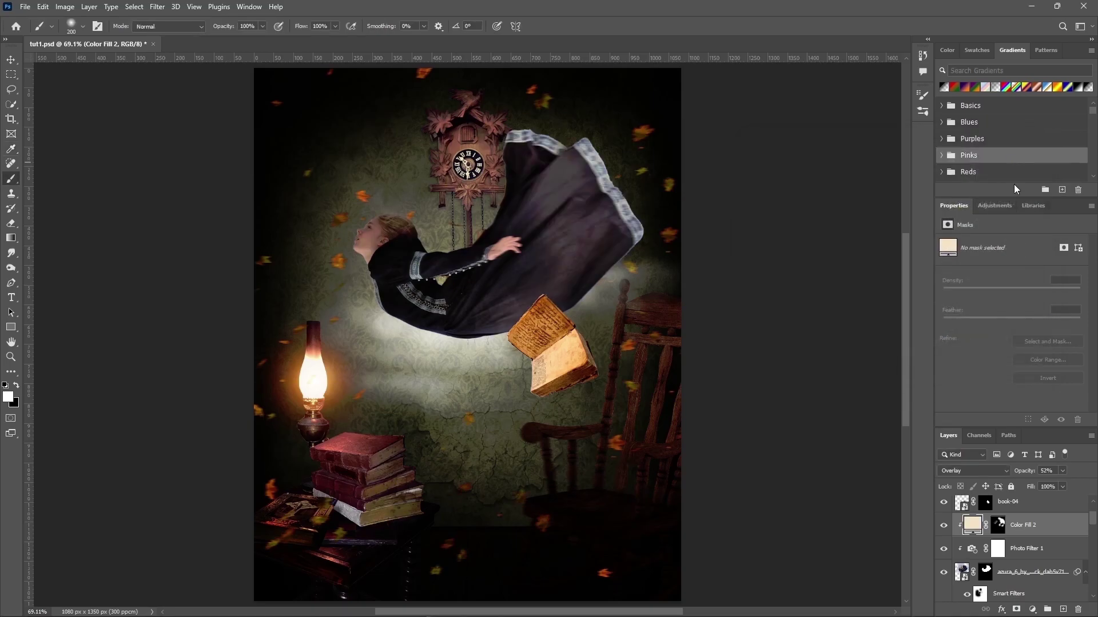
Step: Paint black on the fill mask over the dress centre, neck and chest
left_click(1000, 525)
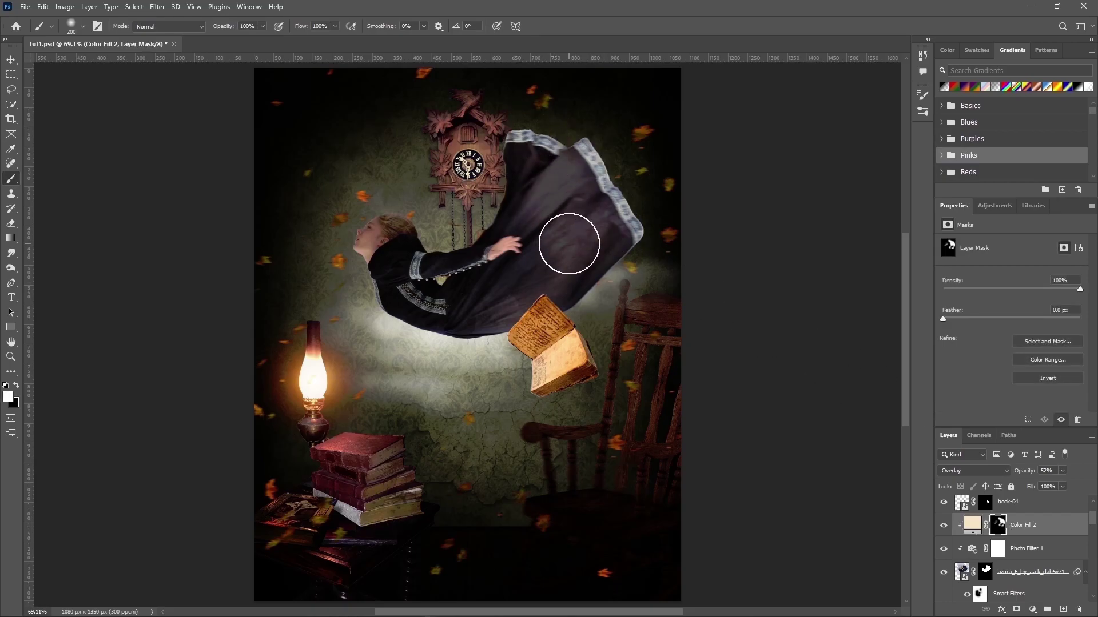
key("x")
mouse_move(569, 244)
left_mouse_down()
mouse_move(542, 148)
mouse_move(465, 299)
mouse_move(442, 263)
mouse_move(389, 229)
left_mouse_up()
key("x")
key("x")
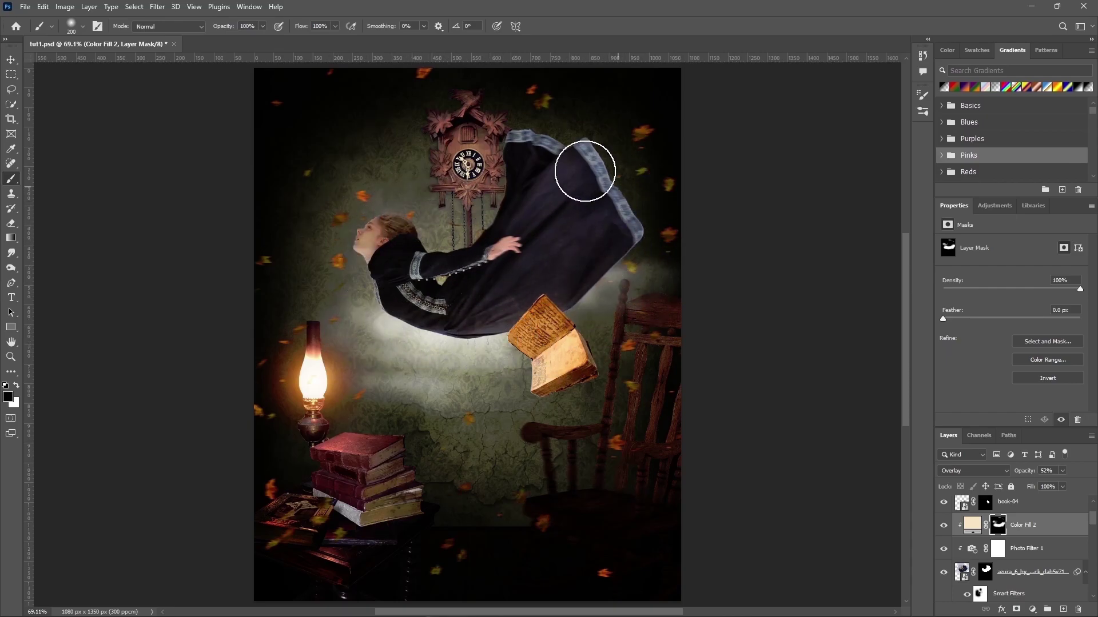
left_click(944, 525)
left_click(944, 525)
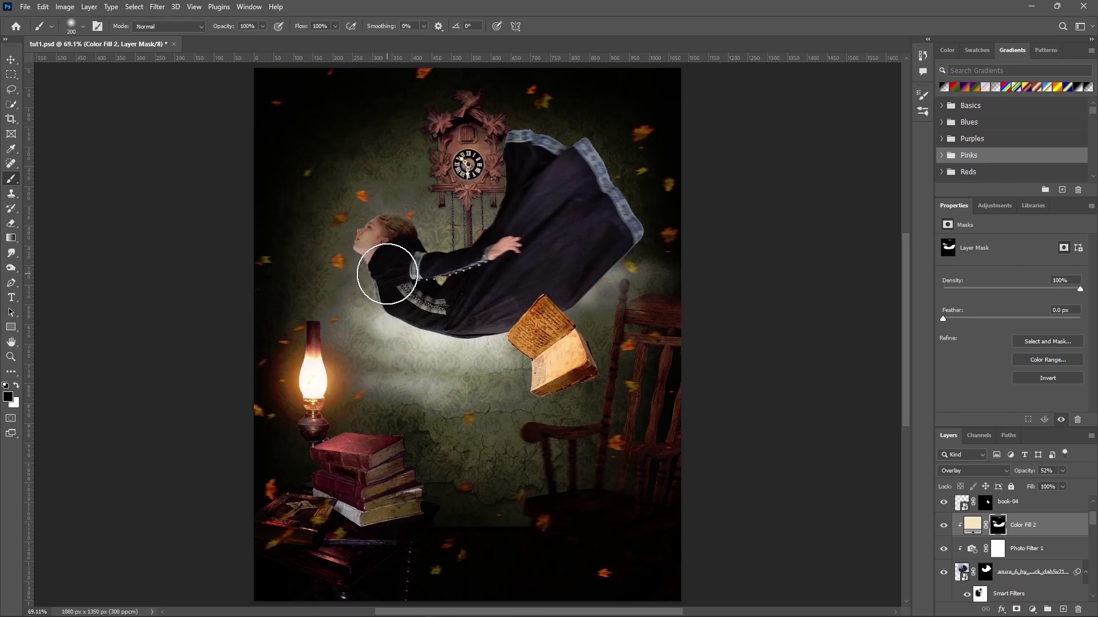
left_click_drag(380, 265, 383, 322)
key("ctrl+z")
key("x")
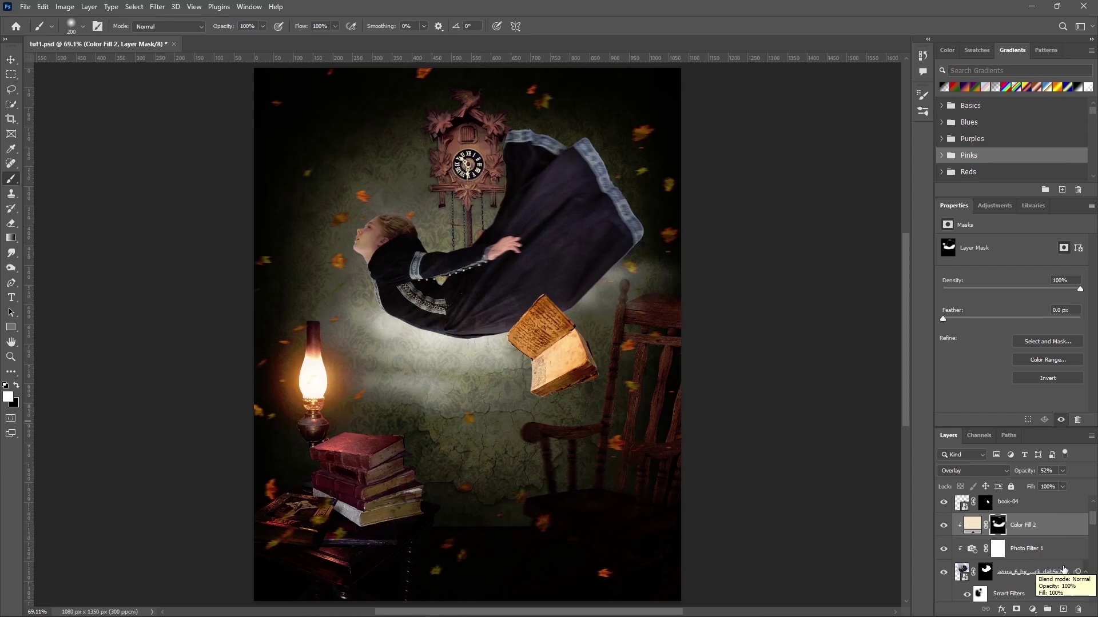
Step: Create a new clipped Overlay layer filled with 50% gray
key("ctrl+shift+n")
left_click(499, 231)
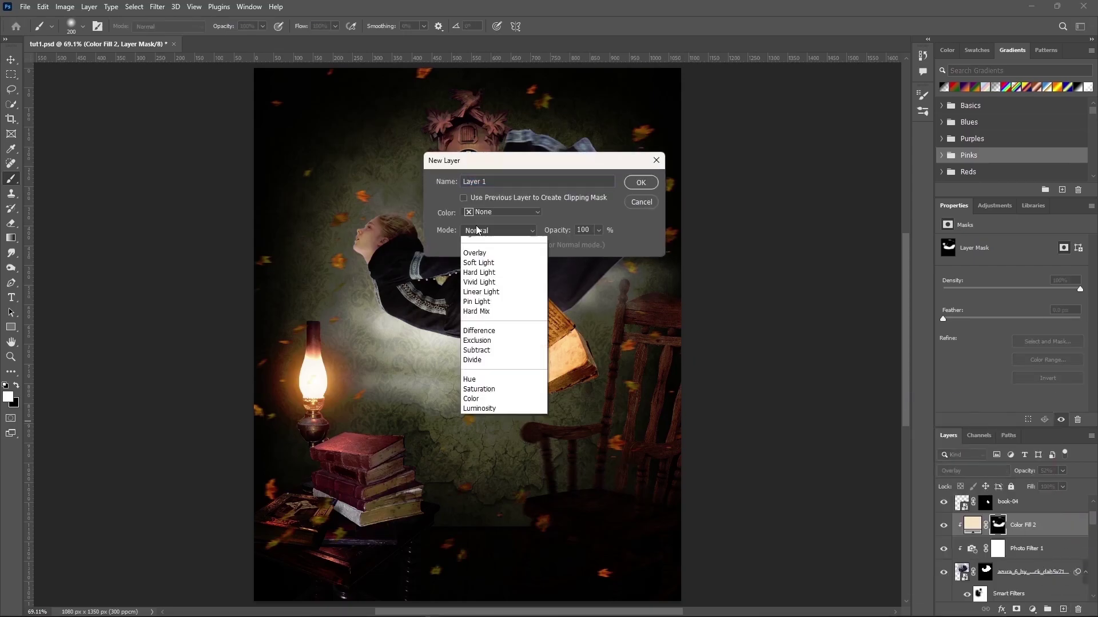
left_click(486, 385)
left_click(463, 245)
left_click(463, 198)
left_click(641, 183)
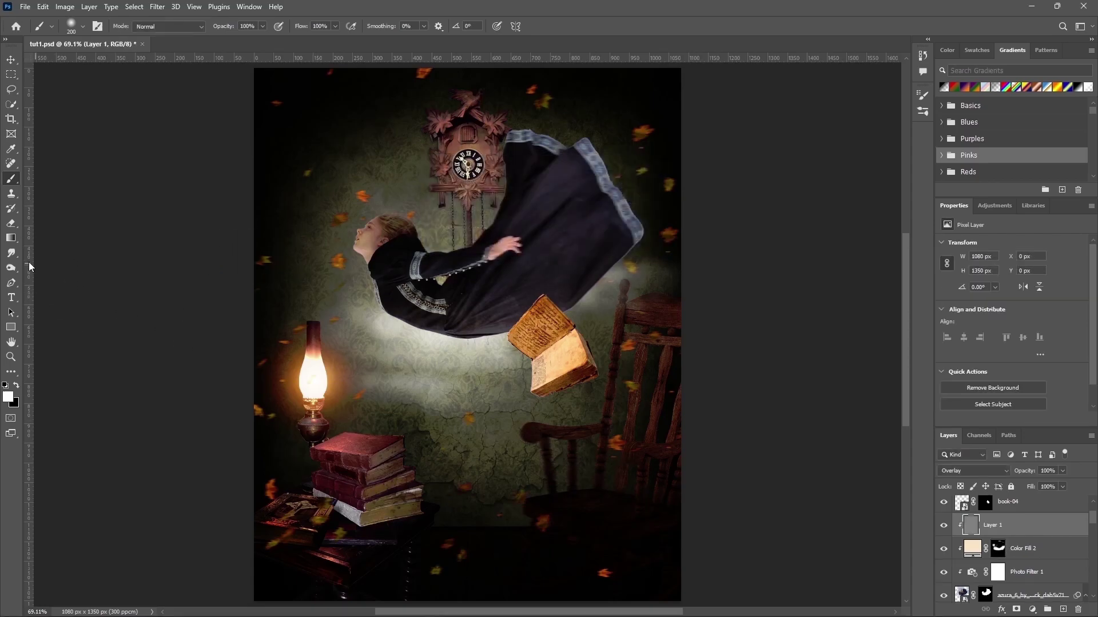
Step: Burn and dodge shading onto the girl on the grey layer, resizing the brush
left_click(14, 268)
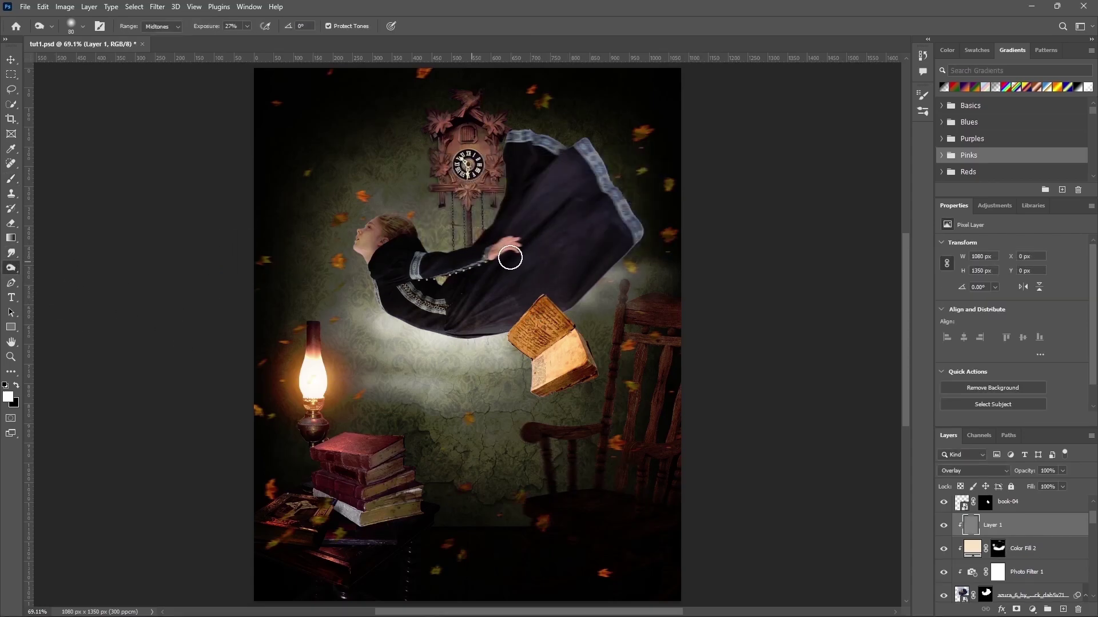
key("bracketright")
key("bracketright")
key("bracketright")
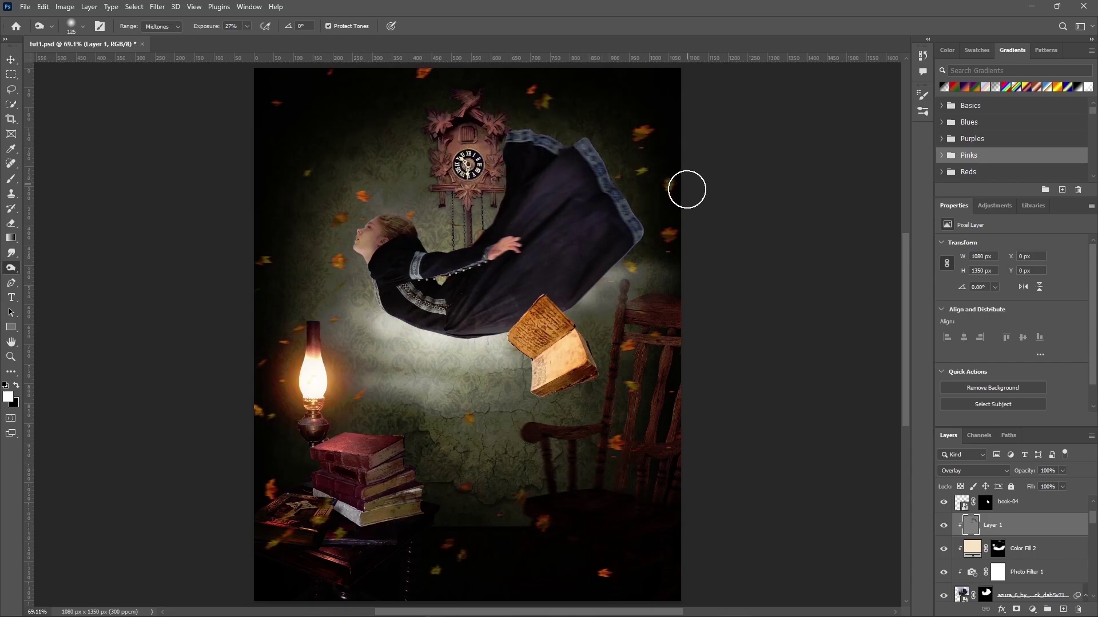
key("bracketright")
key("bracketright")
key("bracketright")
key("bracketleft")
key("bracketleft")
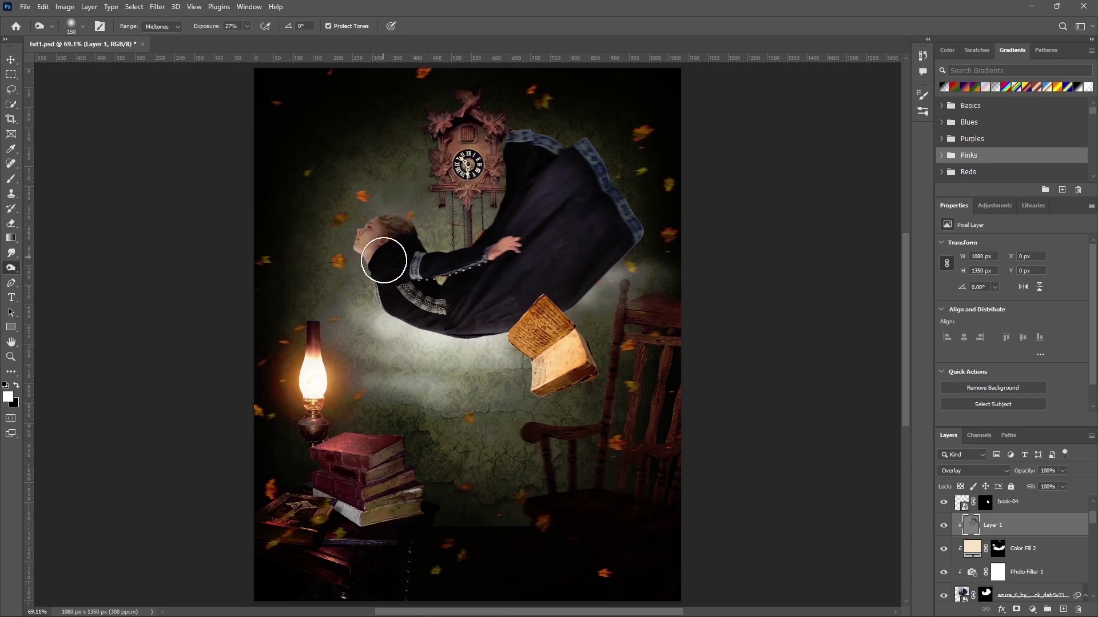
right_click(10, 269)
left_click(58, 268)
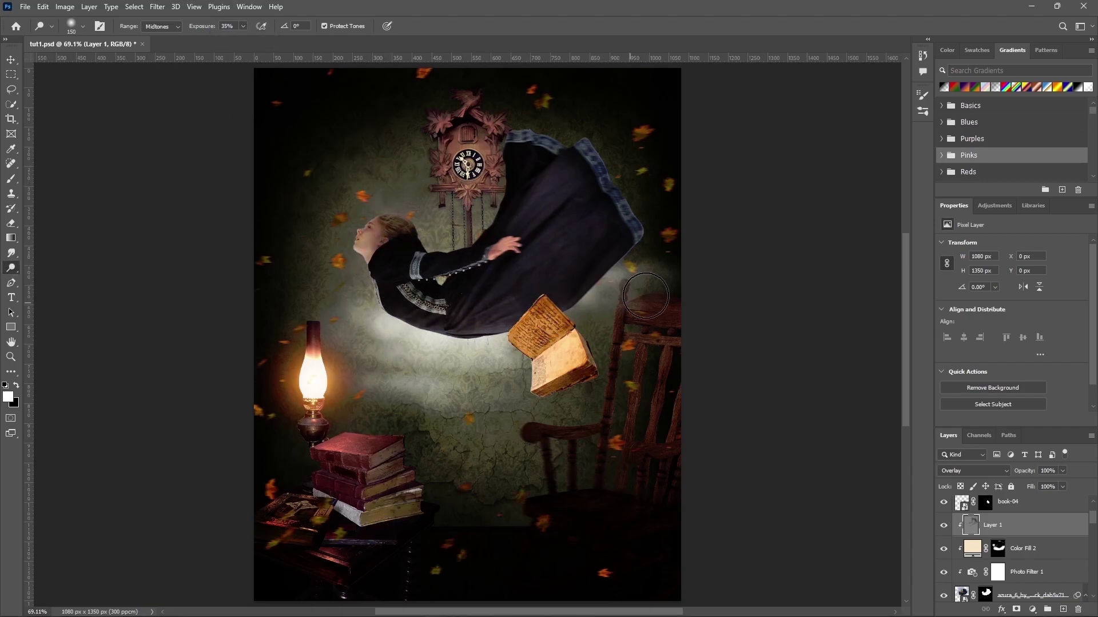
key("bracketleft")
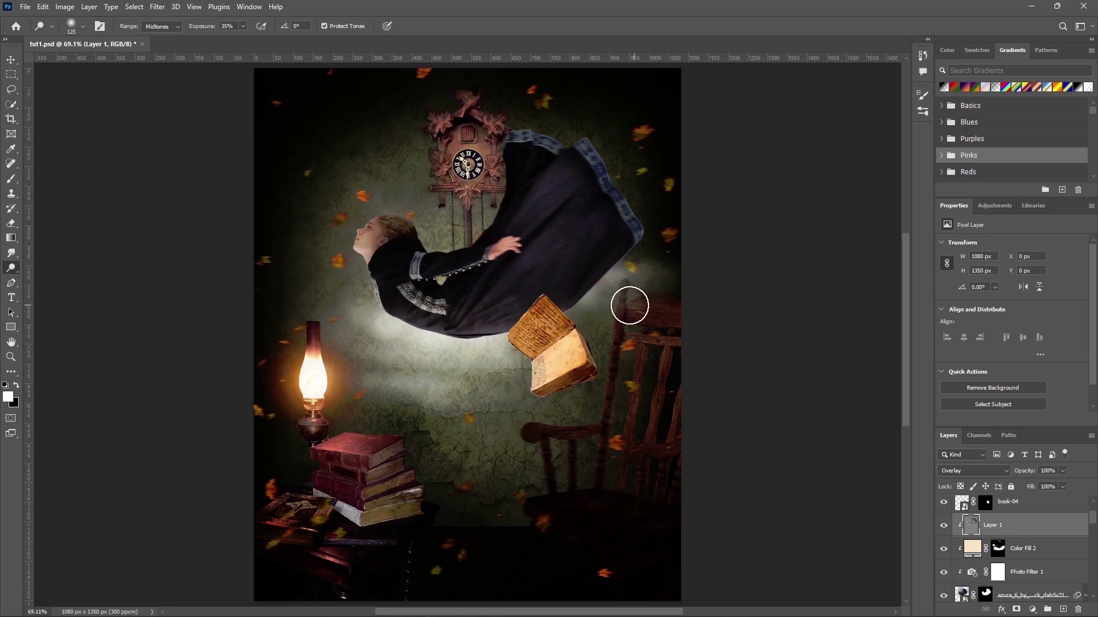
Step: Add a clipped Levels layer with inputs 7, 0.92, 255 and outputs 12 to 185
right_click(1000, 525)
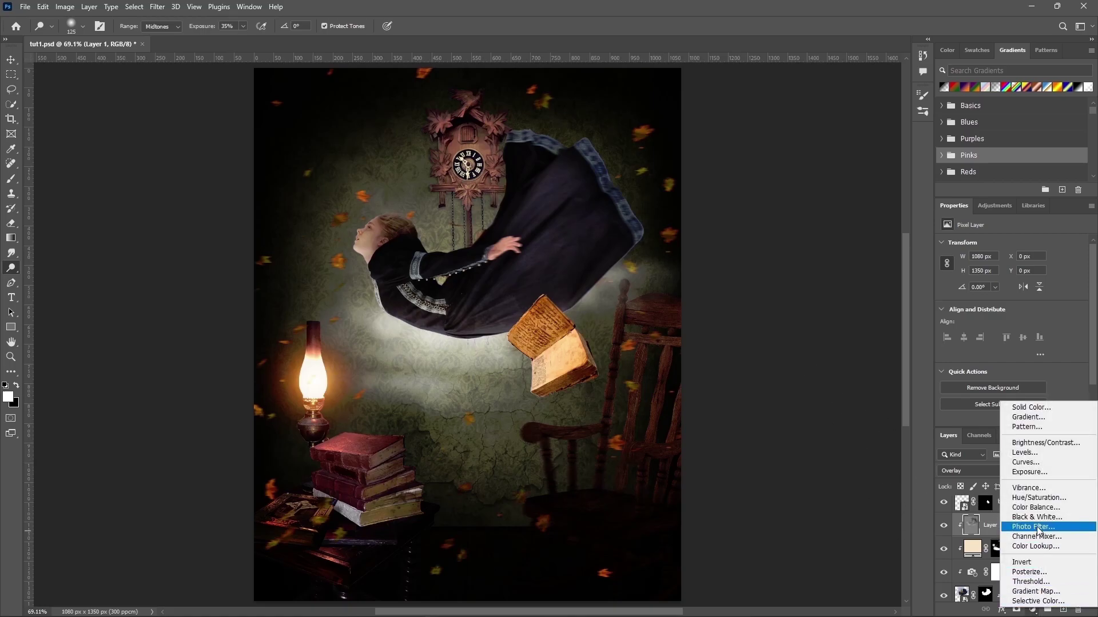
left_click(1021, 461)
left_click(1012, 420)
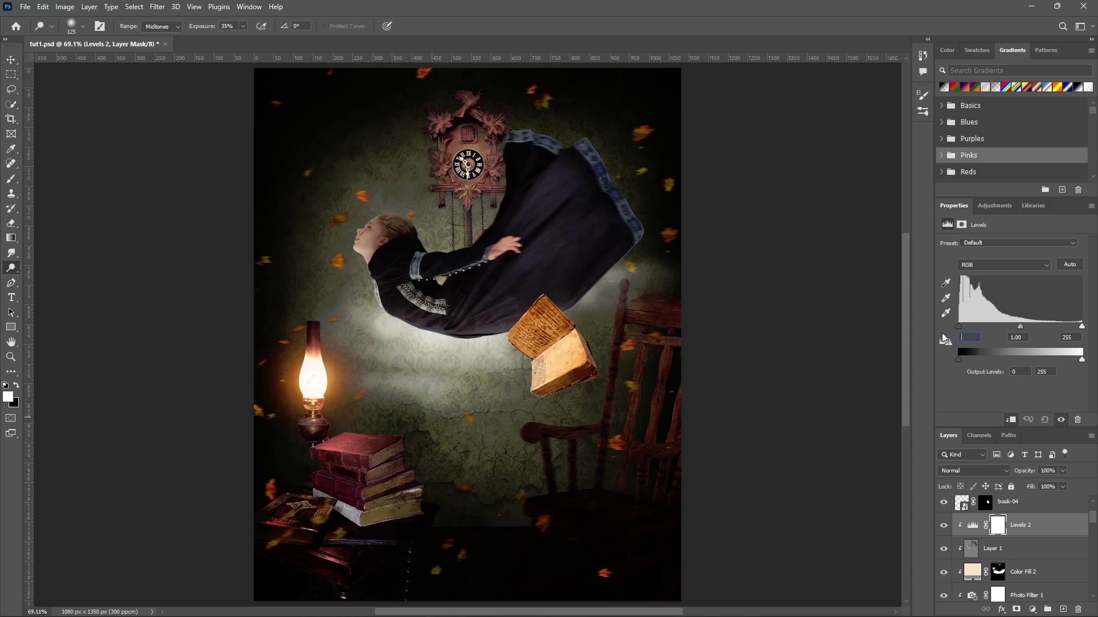
type("7")
key("Tab")
type("0.92")
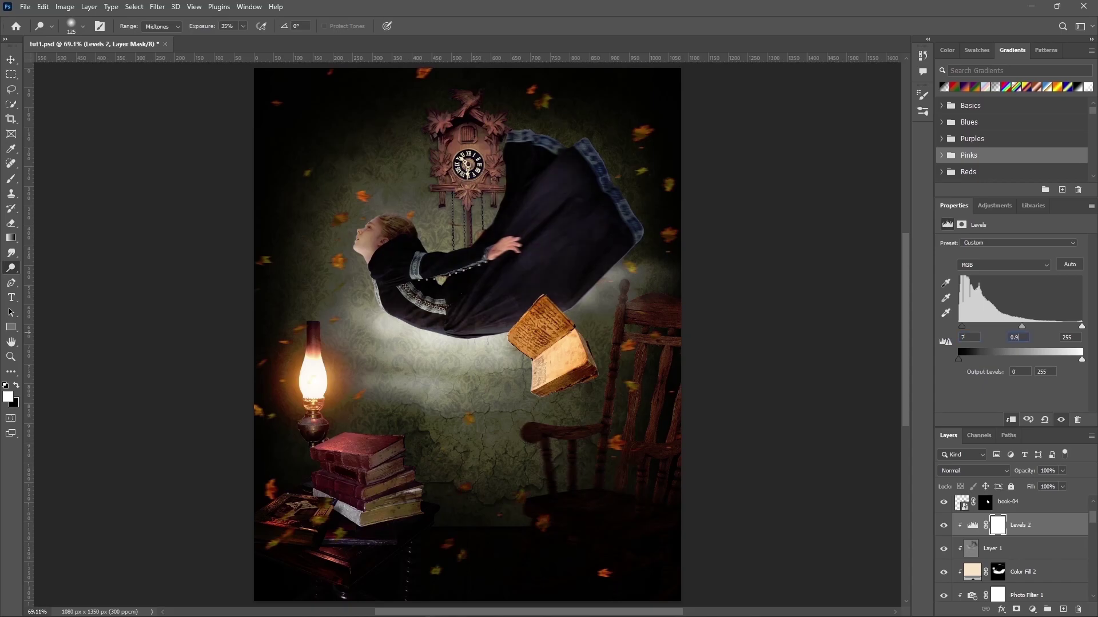
key("Tab")
key("Tab")
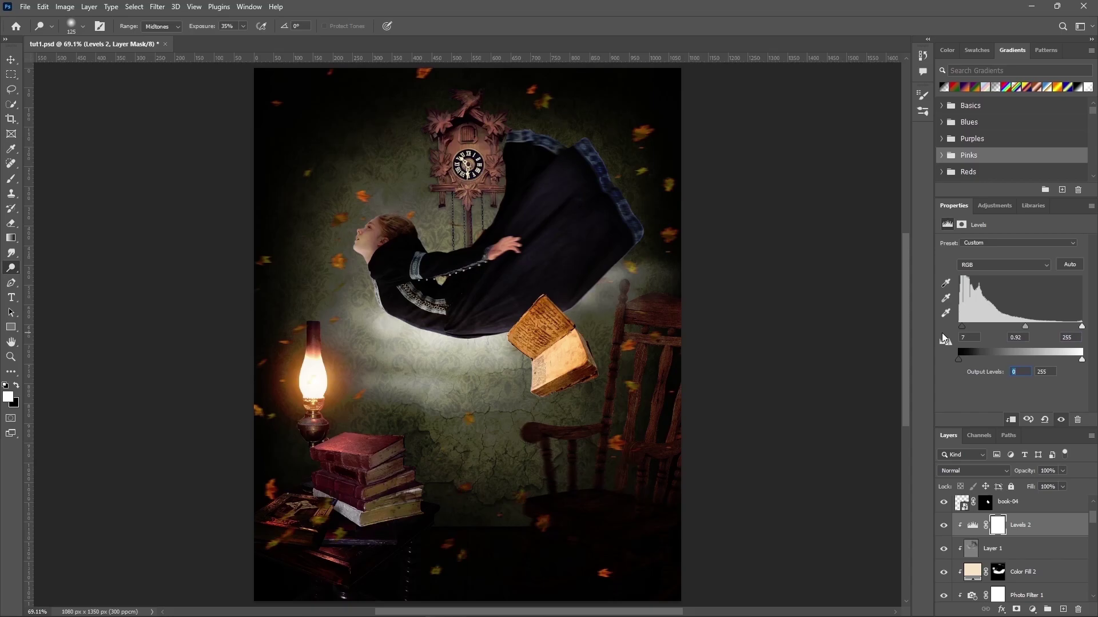
type("12")
type("185")
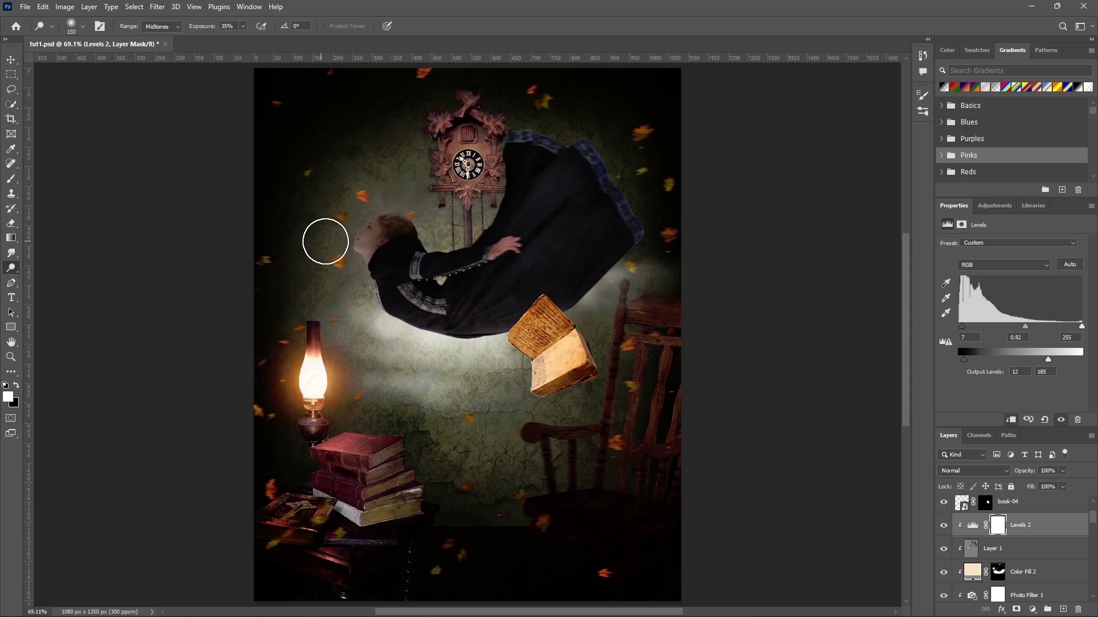
Step: Brush black on the Levels 2 mask over the girl's head, toggling visibility to compare
left_click(11, 179)
key("x")
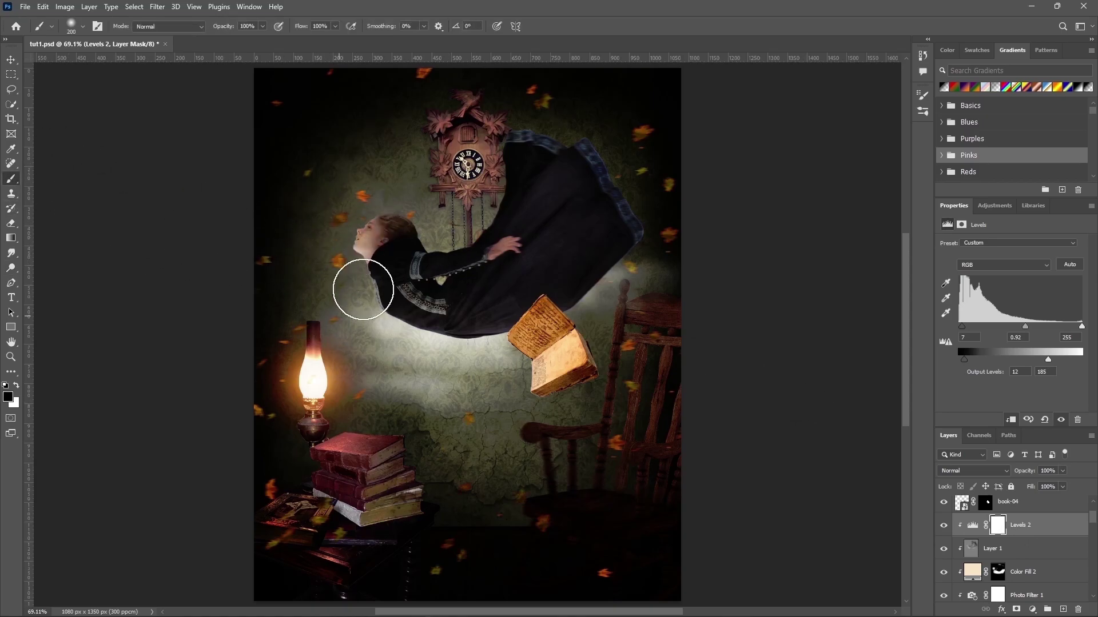
mouse_move(405, 314)
left_mouse_down()
mouse_move(447, 322)
mouse_move(612, 269)
mouse_move(437, 287)
mouse_move(436, 314)
left_mouse_up()
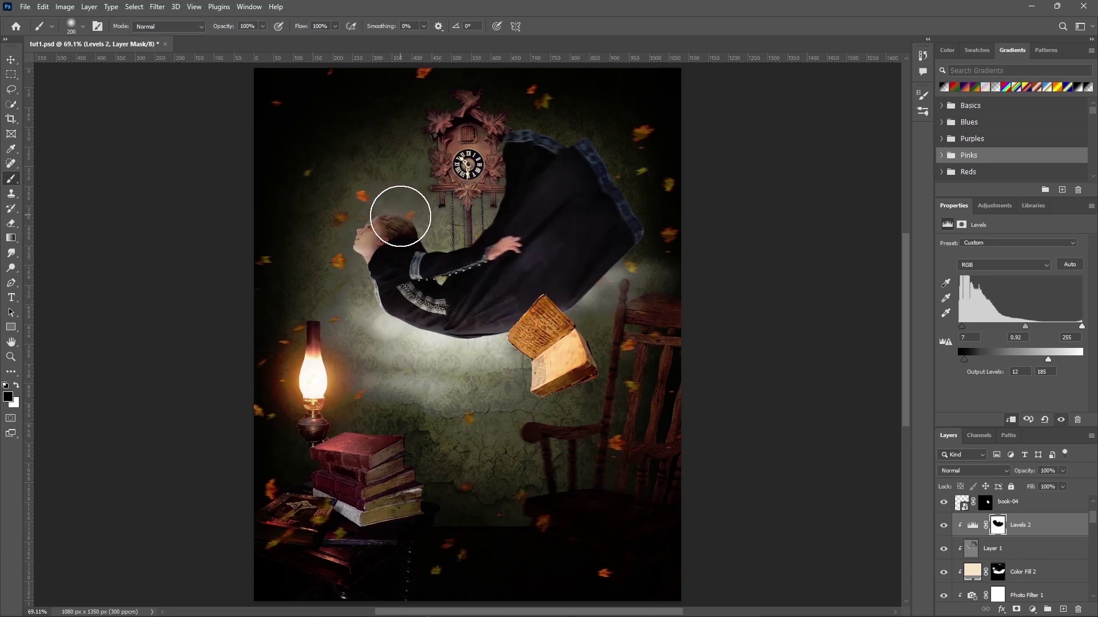
left_click(944, 526)
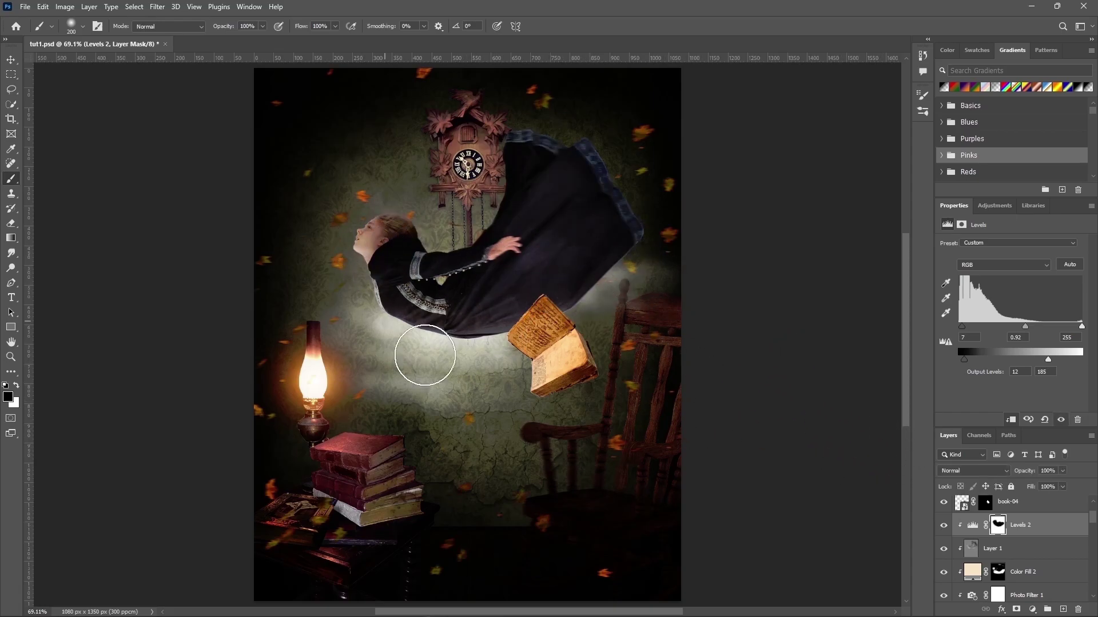
left_click(944, 526)
Step: Add a clipped Curves 3 layer with the black point raised to output 22
left_click(1031, 611)
left_click(1018, 470)
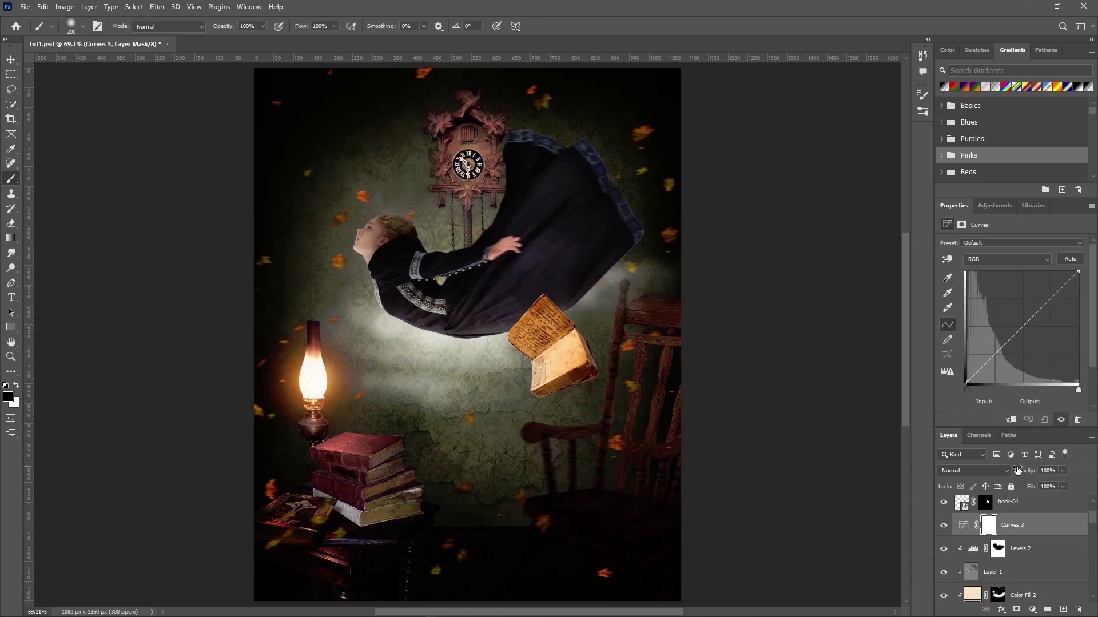
left_click(1011, 421)
left_click(986, 366)
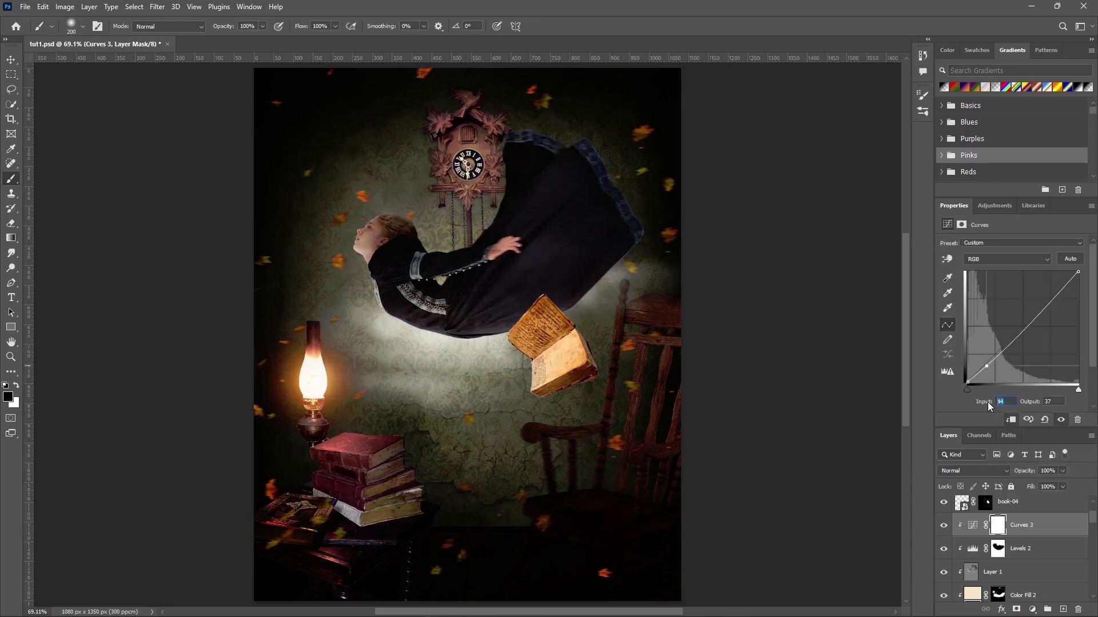
type("0")
key("Tab")
key("Return")
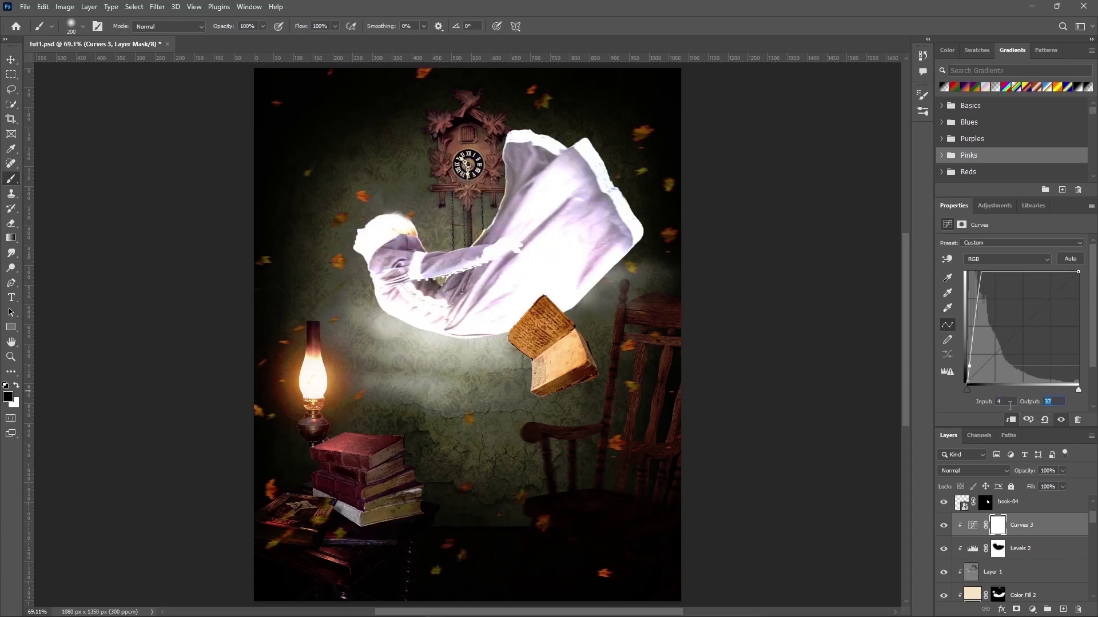
left_click_drag(970, 366, 975, 368)
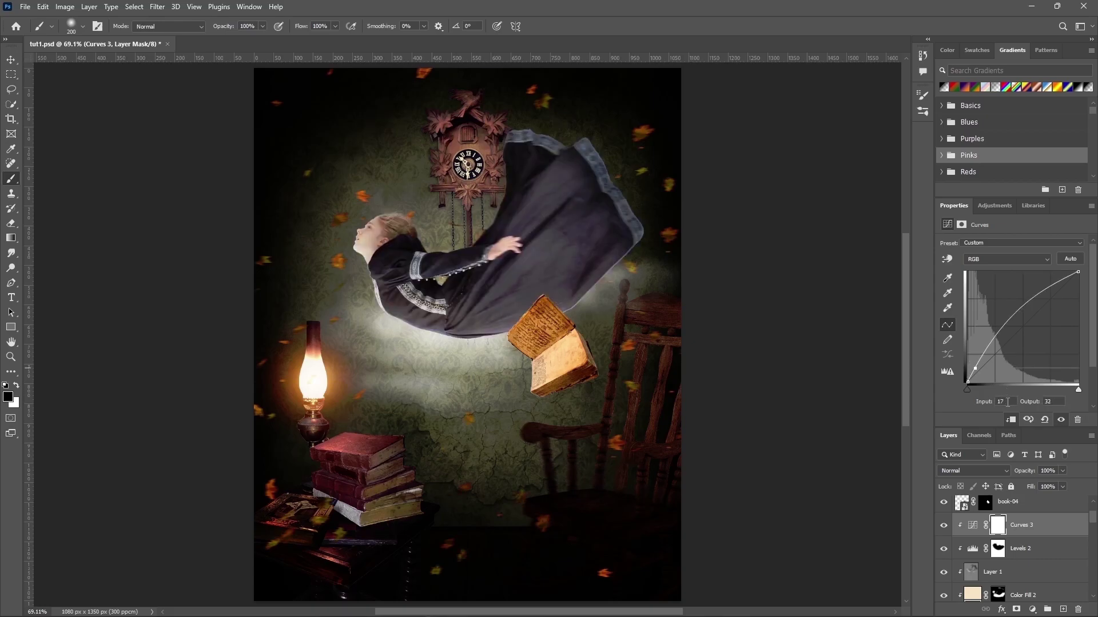
type("0")
key("Return")
key("Return")
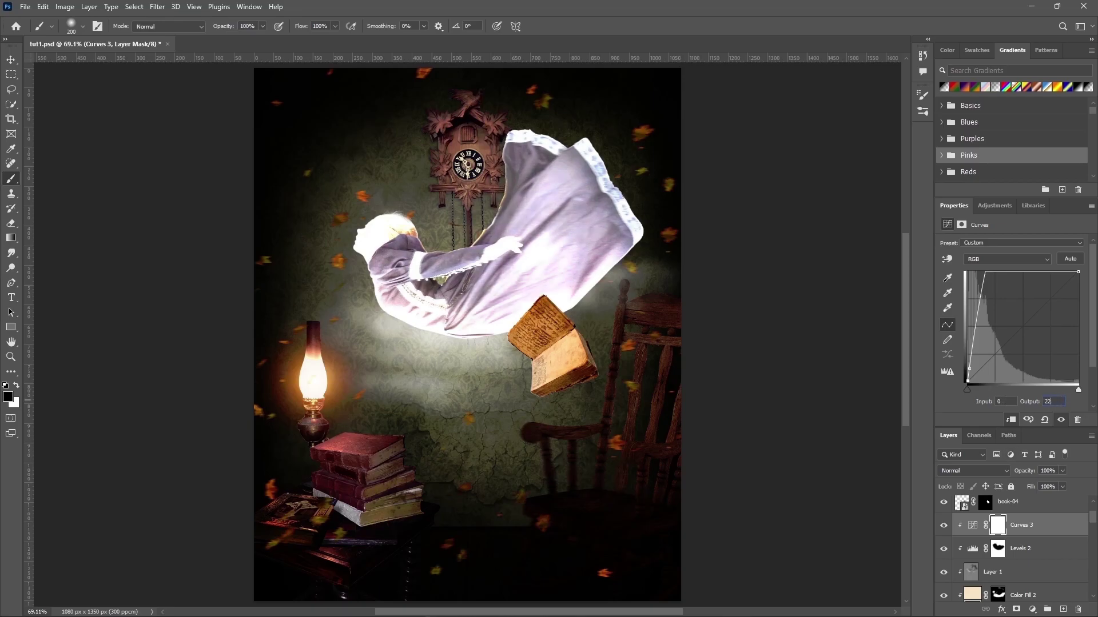
type("22")
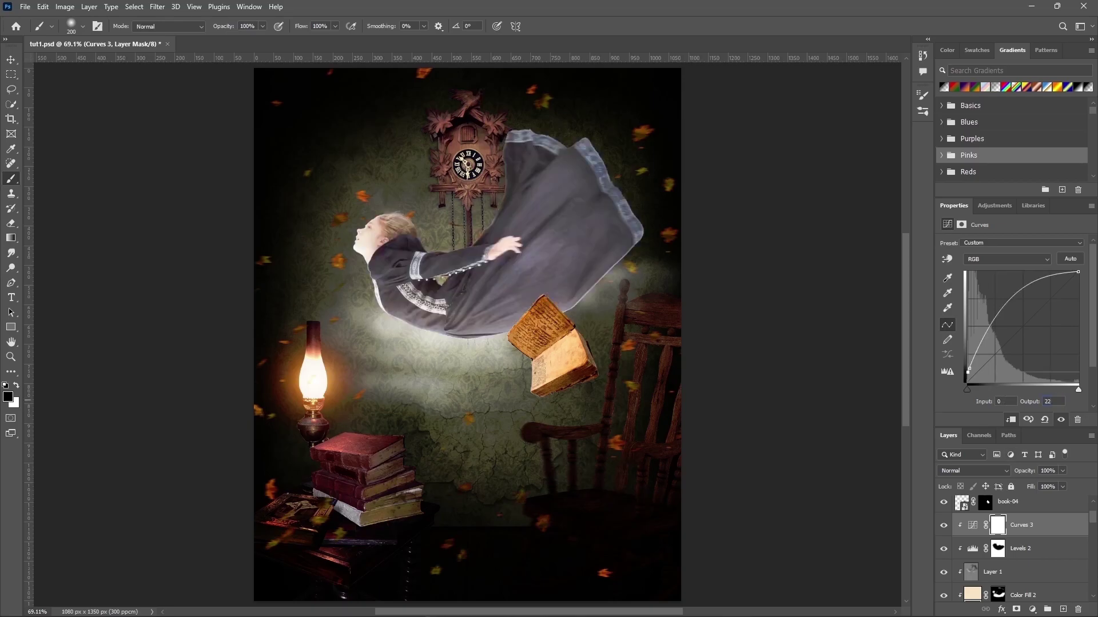
Step: Replace Curves with a fresh clipped Curves: black point output 22 plus a midtone point
left_click_drag(1078, 609, 1078, 609)
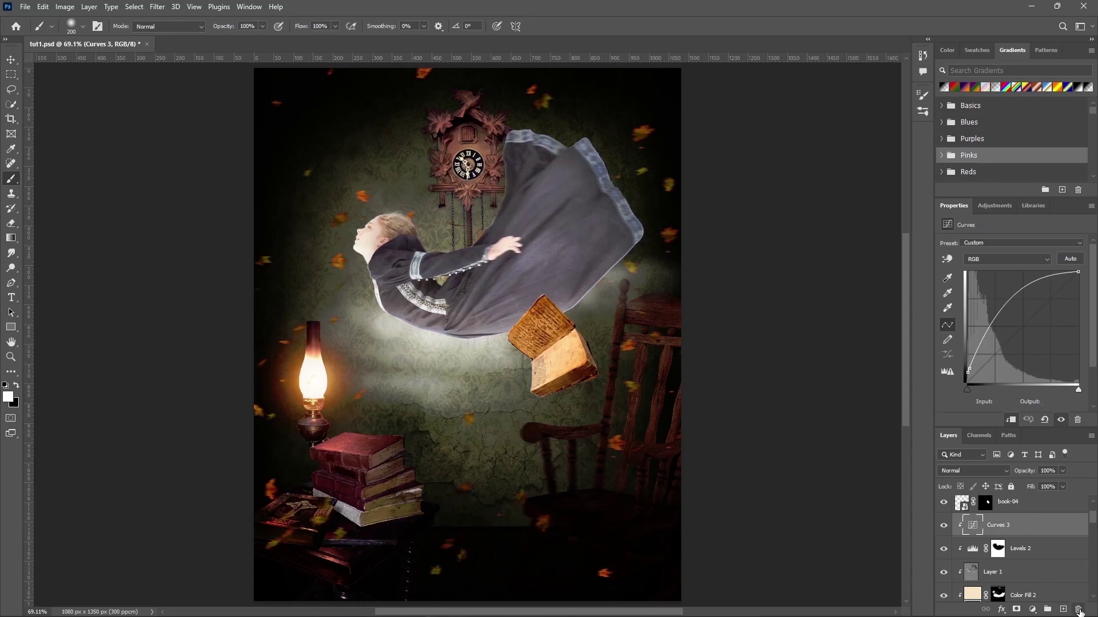
left_click(1032, 610)
left_click(1051, 461)
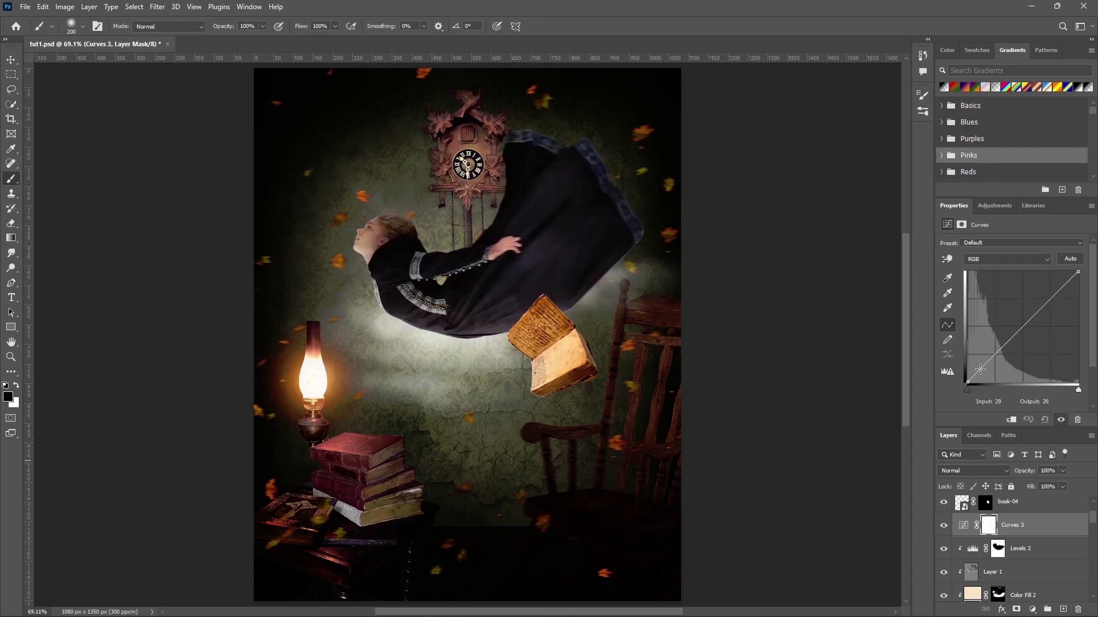
left_click_drag(970, 381, 970, 386)
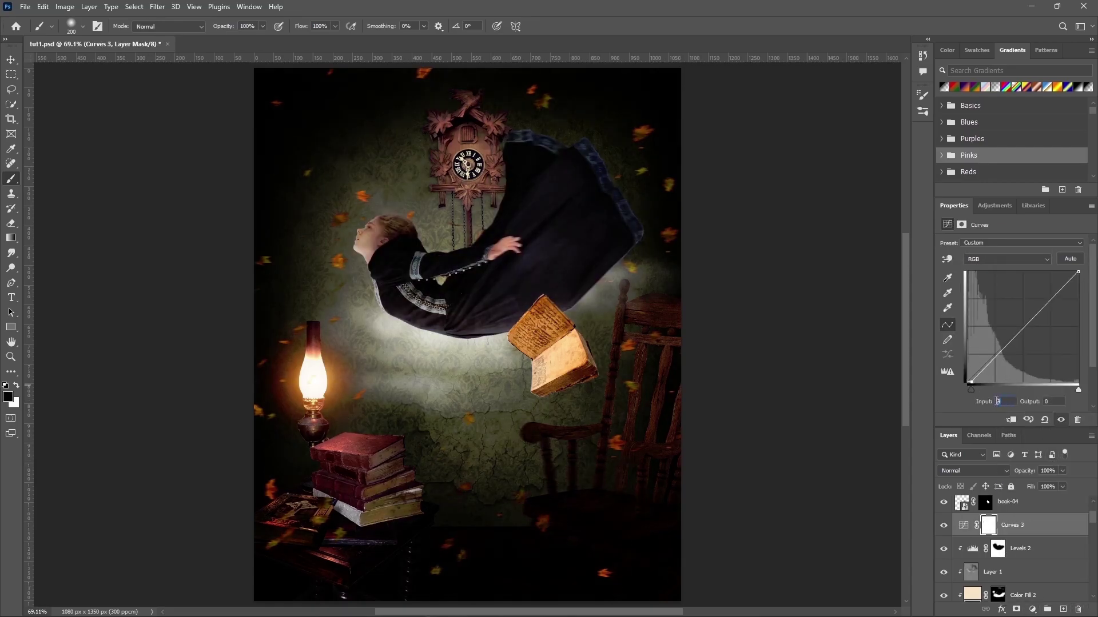
type("0")
key("Tab")
type("22")
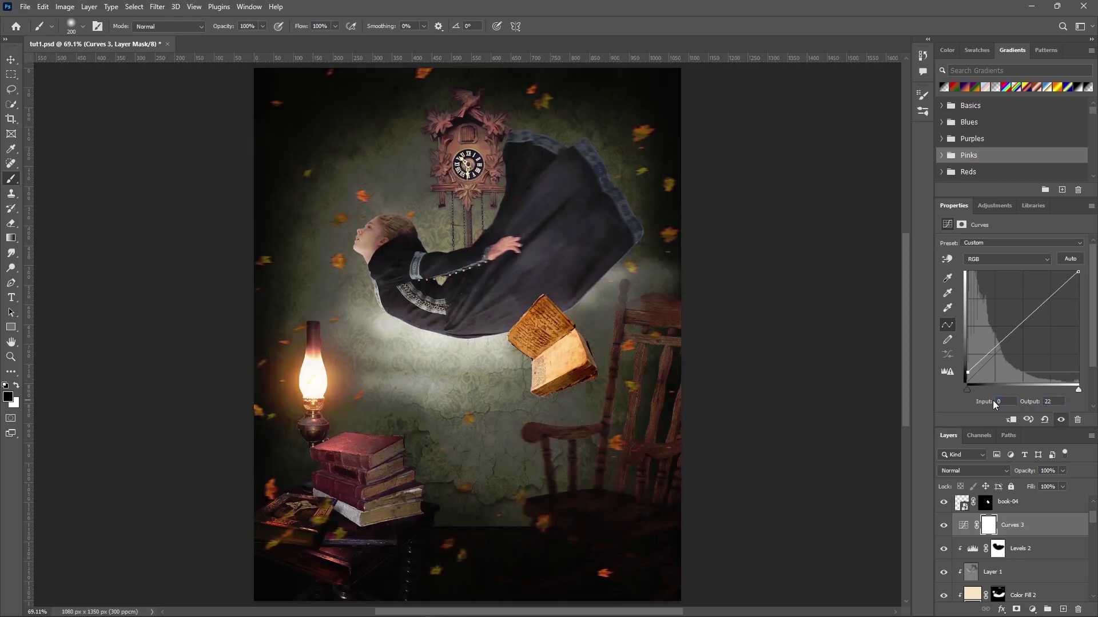
left_click(986, 355)
type("57")
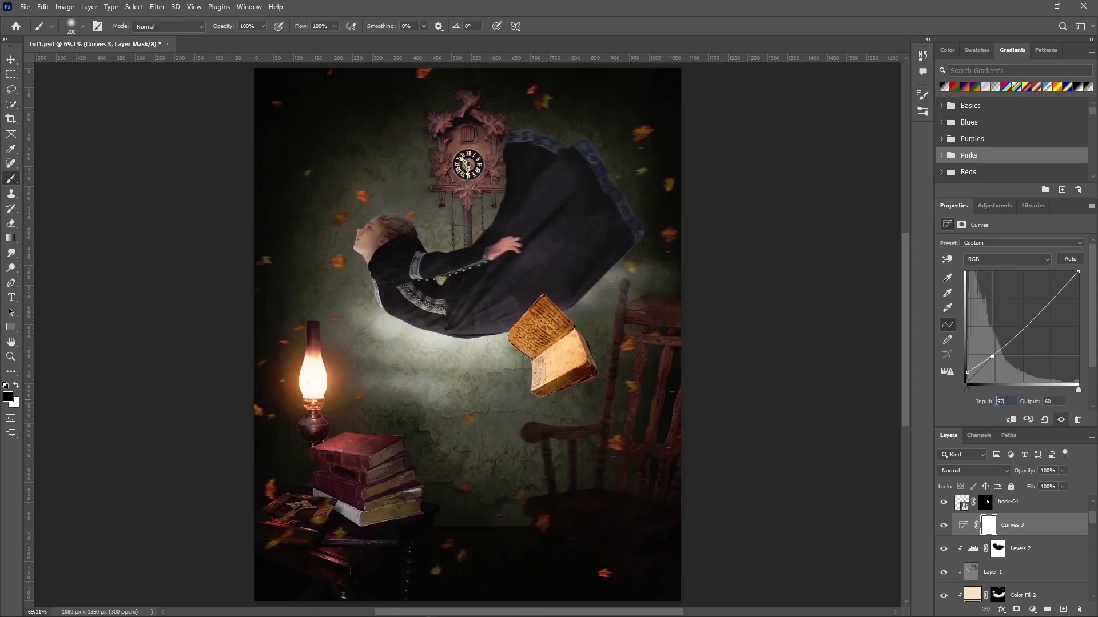
type("42")
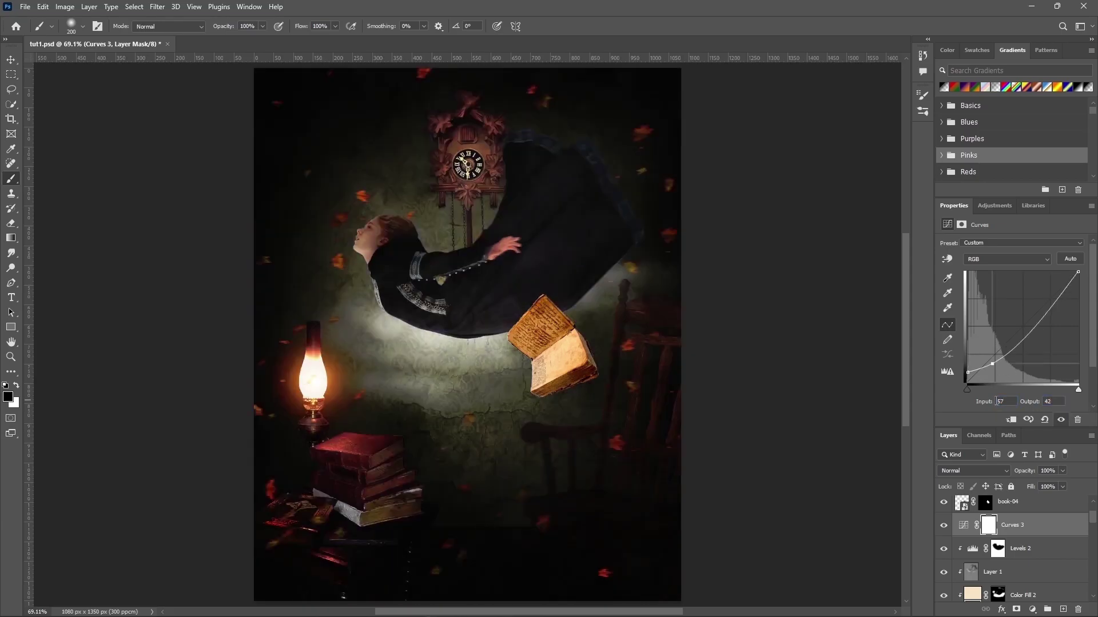
right_click(1013, 520)
left_click(1029, 302)
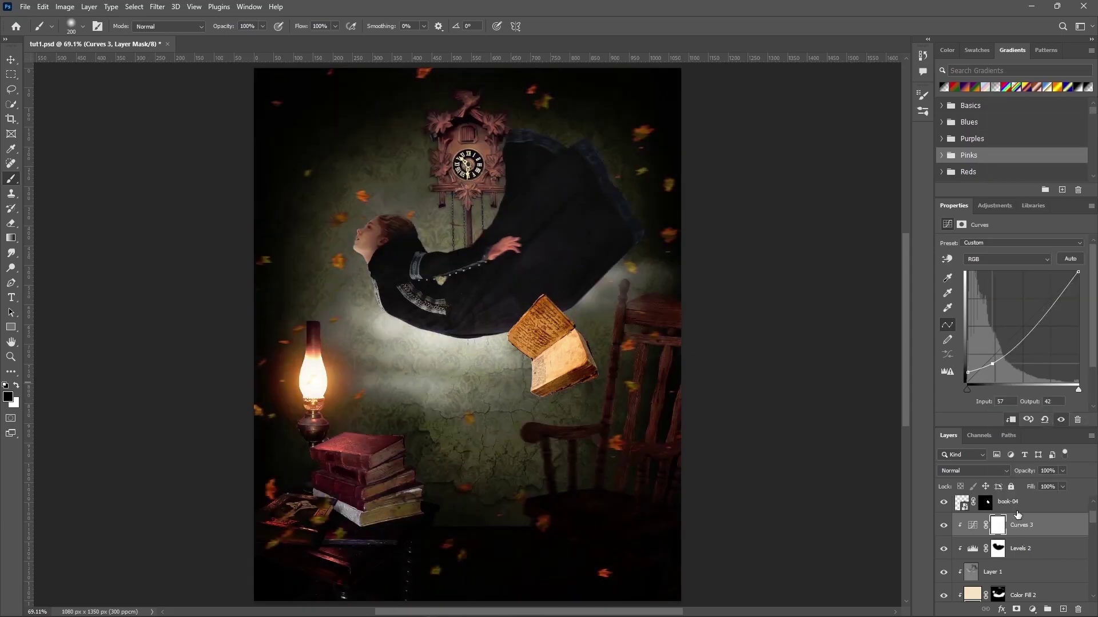
Step: Add curve points at 106/82 and 163/126
left_click(1019, 346)
type("106")
key("Tab")
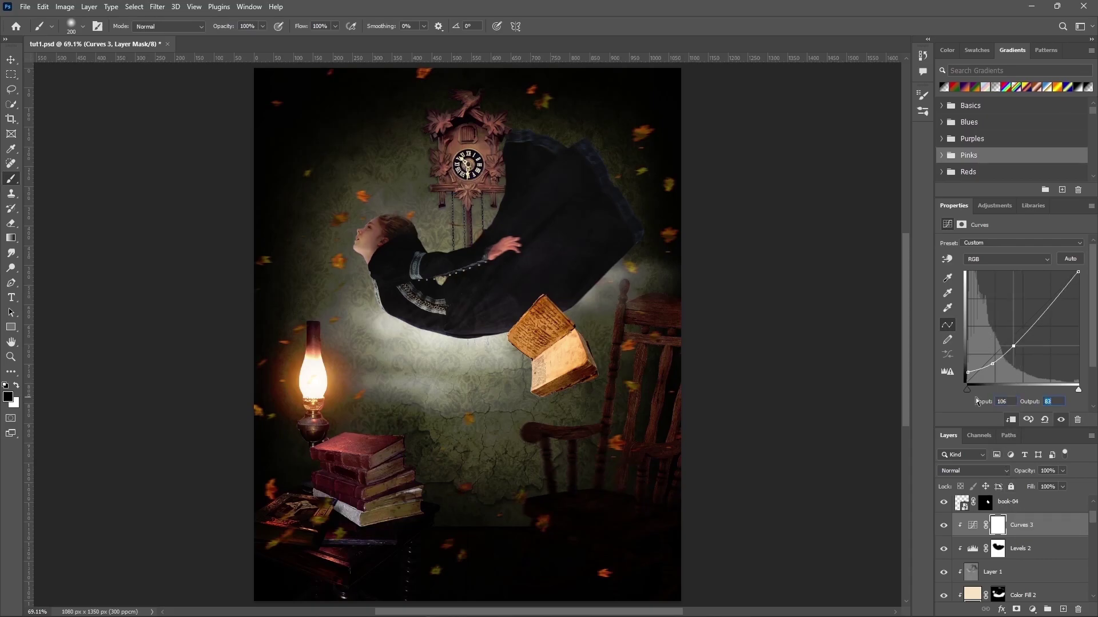
type("82")
left_click(1041, 324)
type("63")
key("Tab")
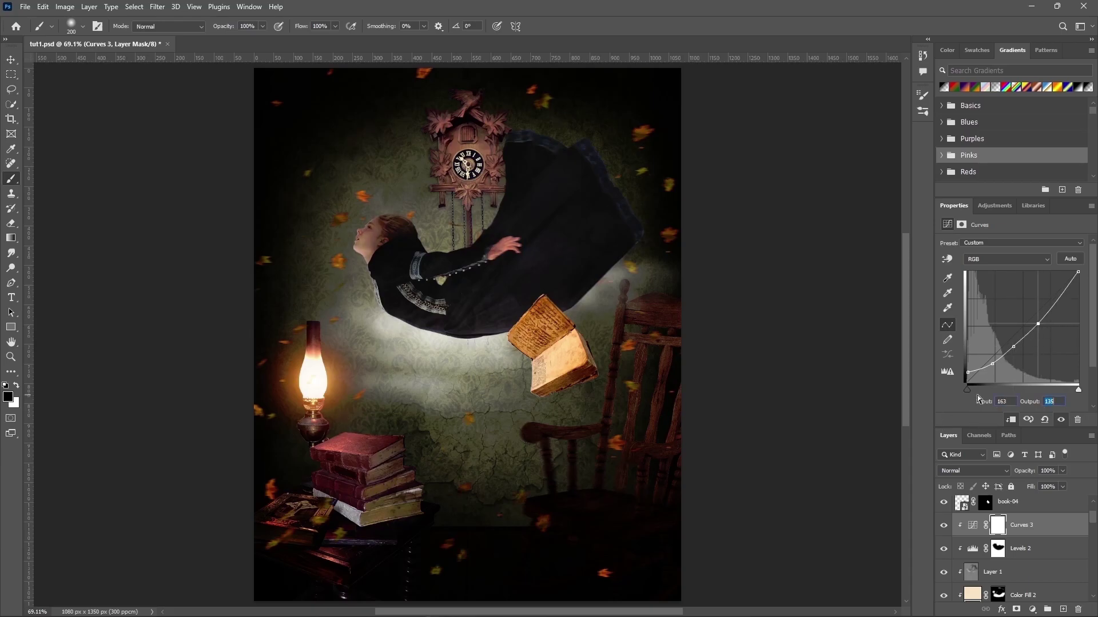
type("126")
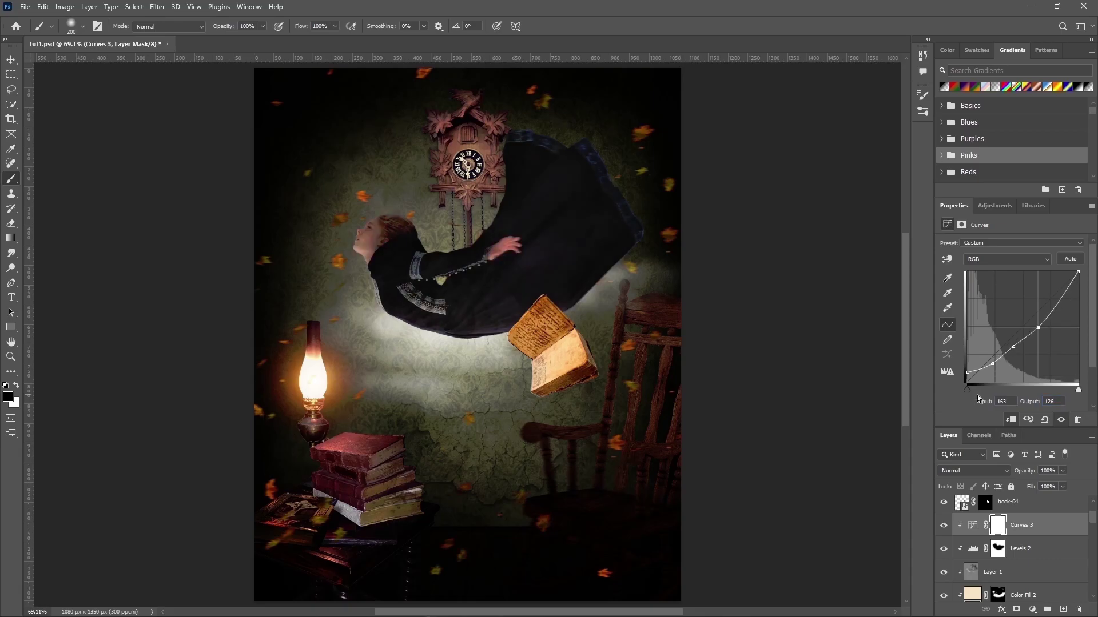
Step: Add a 210/165 point, lower the white endpoint to output 207, and compare
left_click(1059, 309)
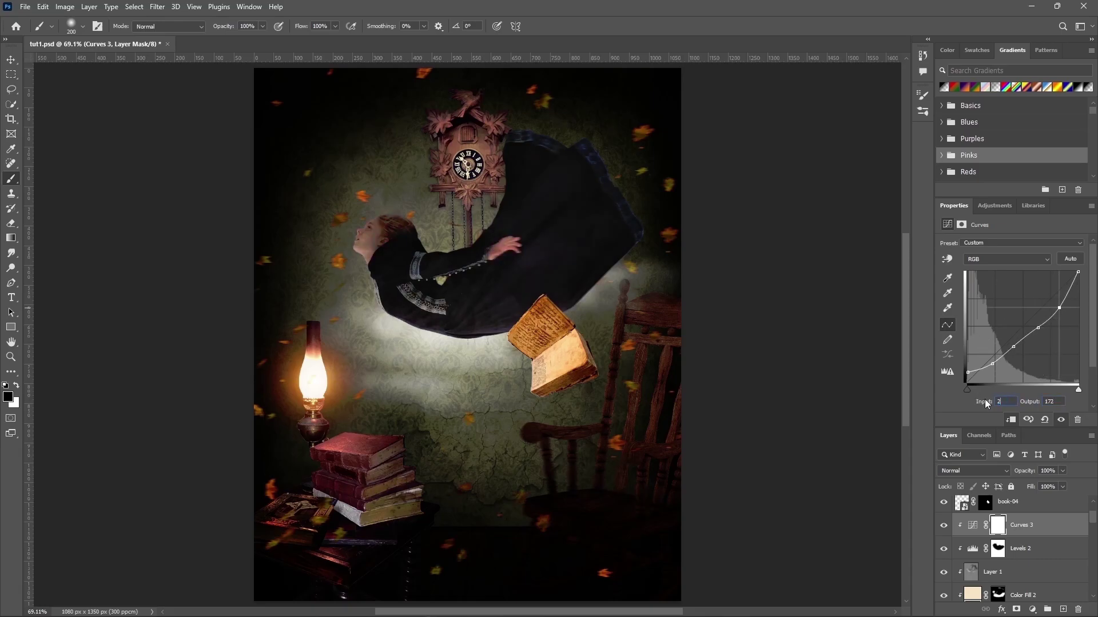
type("10")
key("Tab")
type("165")
left_click_drag(1077, 273, 1077, 276)
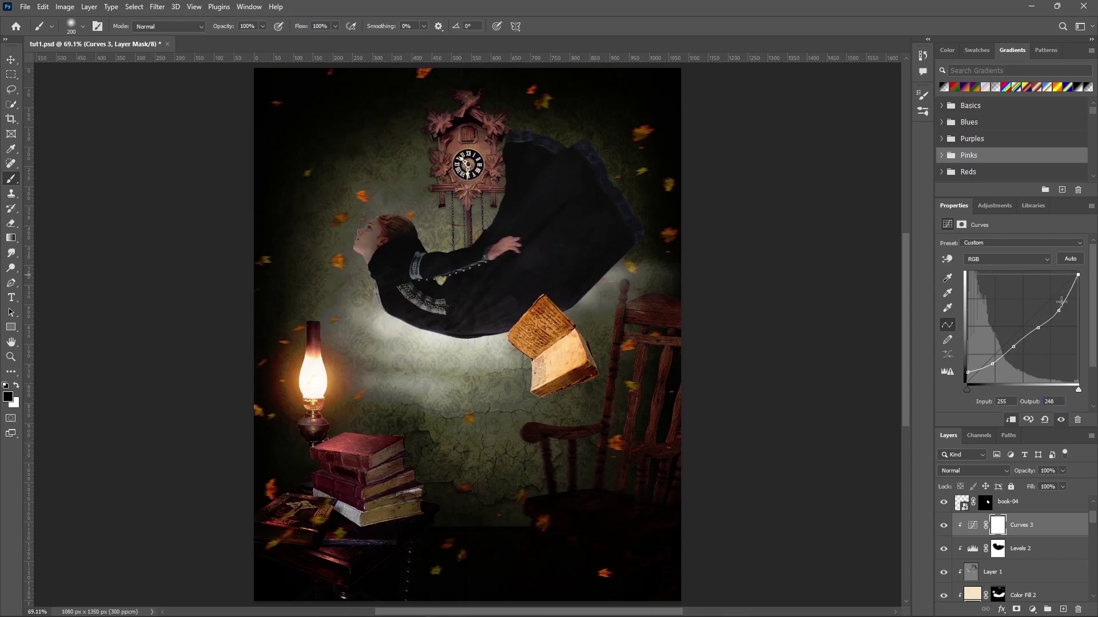
type("207")
left_click(944, 527)
left_click(944, 527)
Step: Briefly return to Layer 1 and swap the tool colours, then select the Curves 3 adjustment layer
left_click(968, 572)
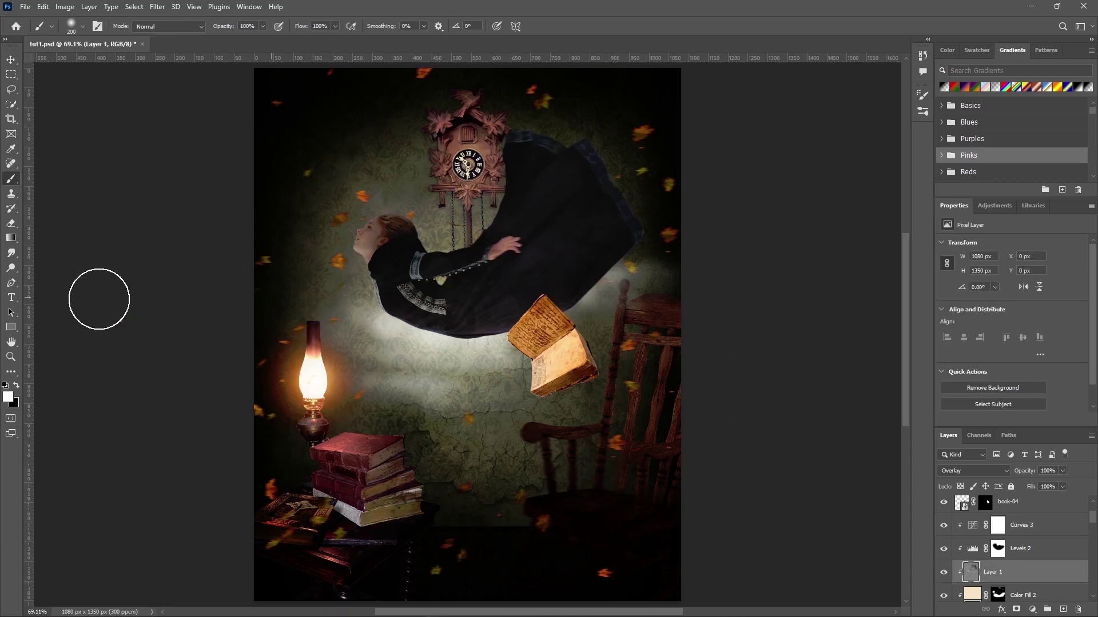
key("x")
key("o")
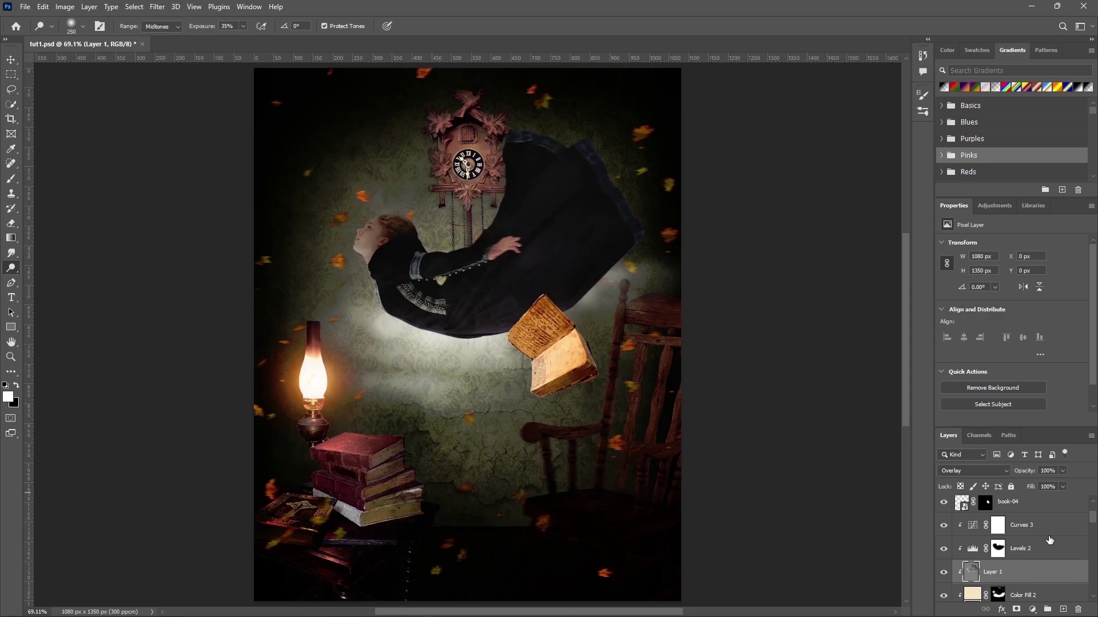
left_click(1050, 531)
Step: Add a Brightness/Contrast adjustment with Brightness -90 and Contrast -50
left_click(1032, 609)
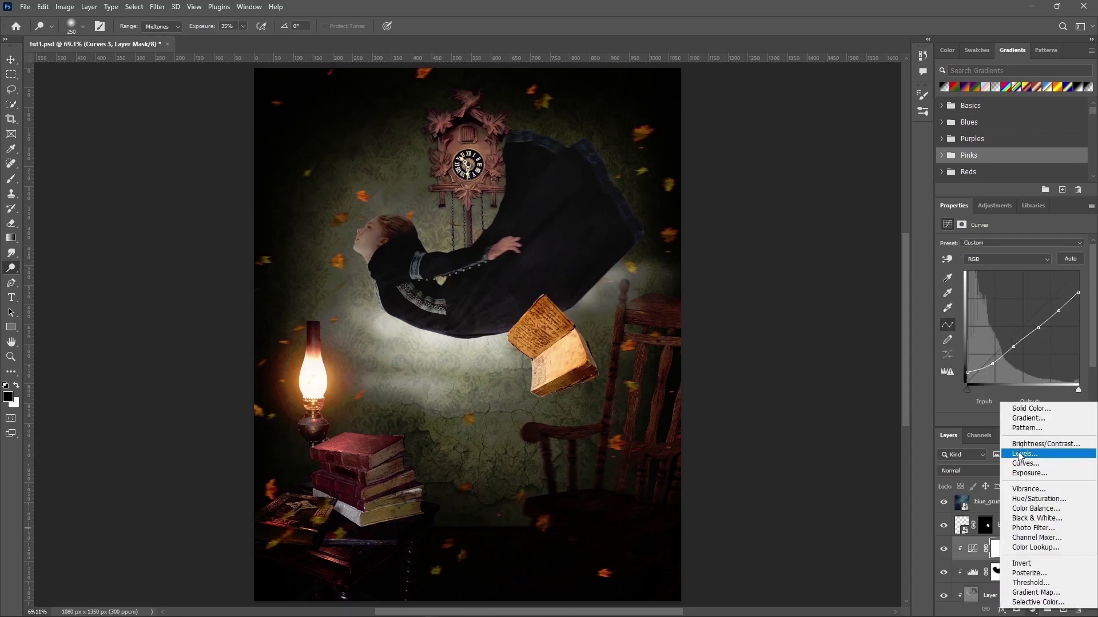
left_click(1027, 447)
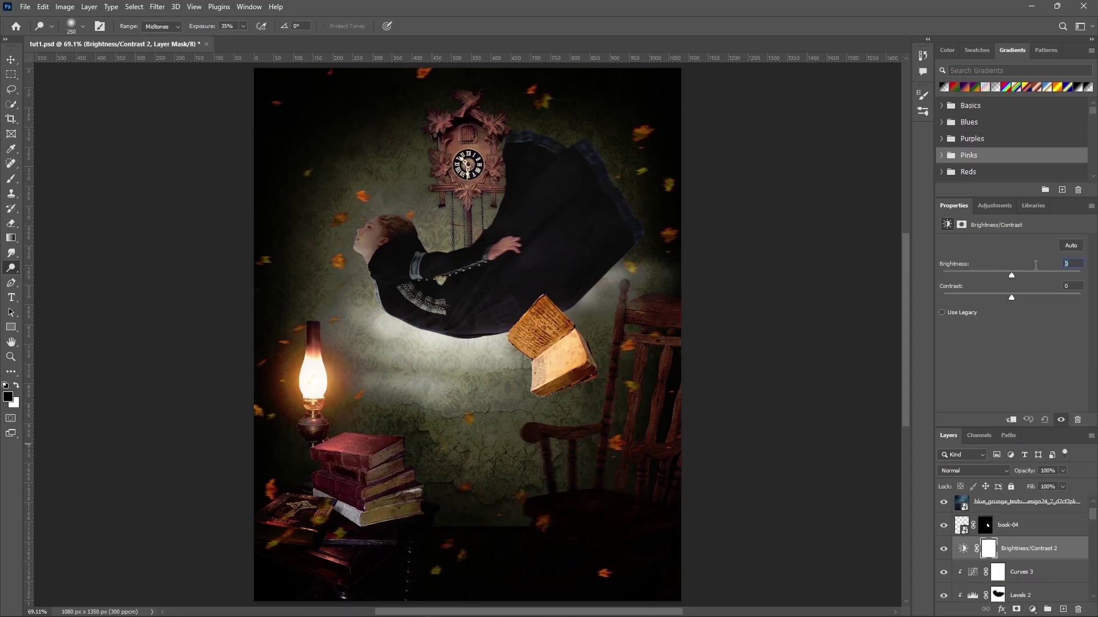
type("-90")
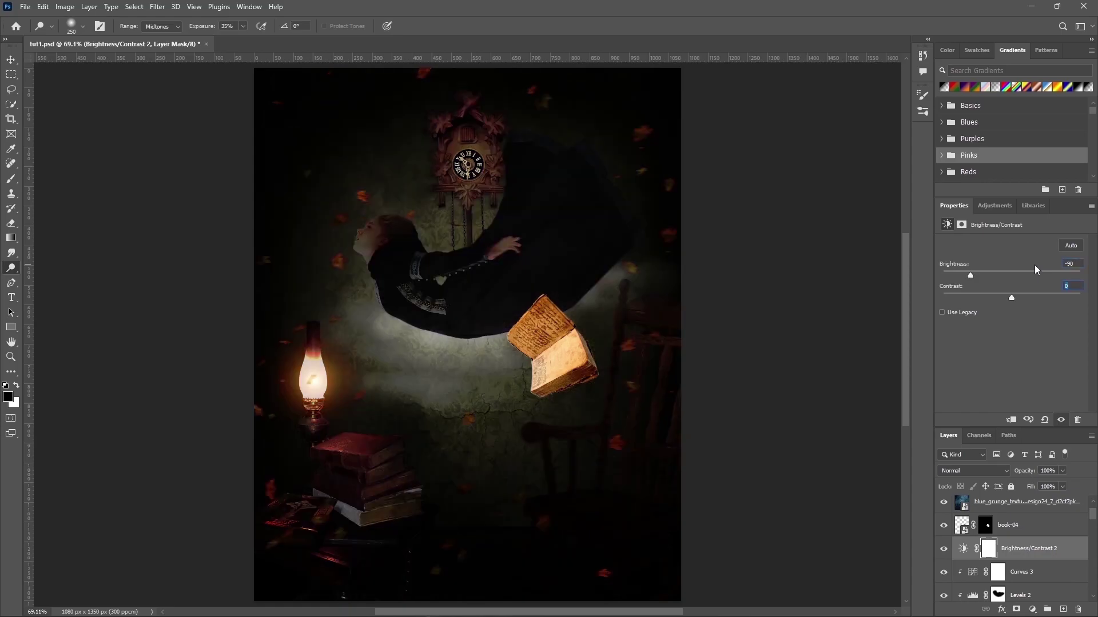
type("50")
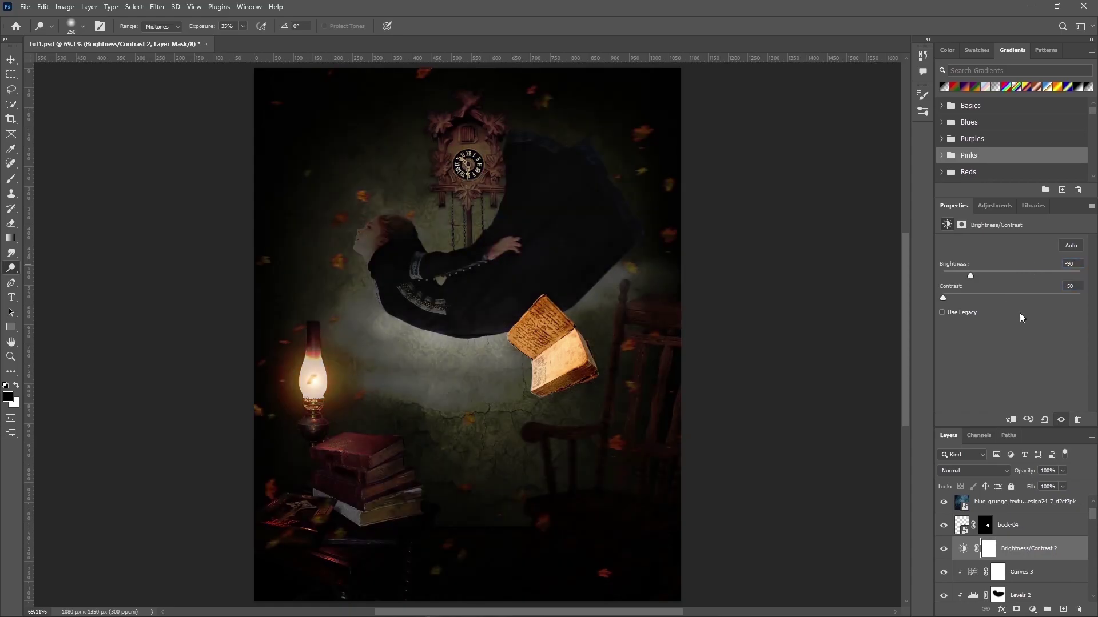
Step: Paint the Brightness/Contrast 2 mask black over the lamp, book stack and girl with a large brush
left_click(988, 548)
key("bracketright")
key("bracketright")
key("bracketright")
key("bracketright")
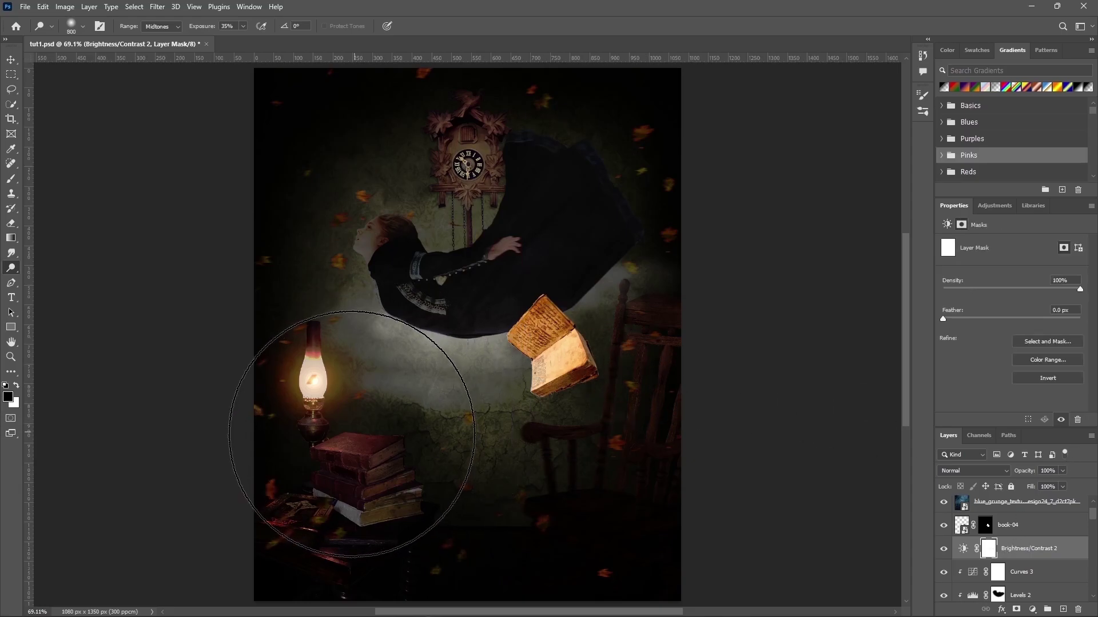
key("b")
key("bracketright")
key("bracketright")
key("bracketright")
left_click_drag(383, 455, 309, 401)
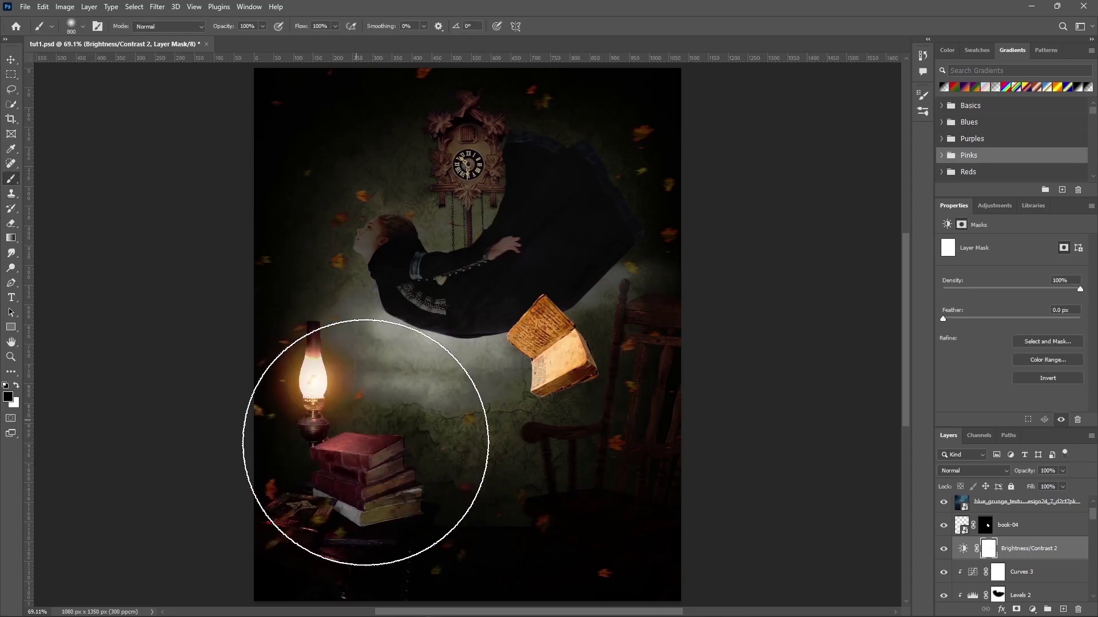
mouse_move(652, 383)
left_mouse_down()
mouse_move(503, 324)
mouse_move(431, 208)
mouse_move(380, 274)
mouse_move(512, 278)
left_mouse_up()
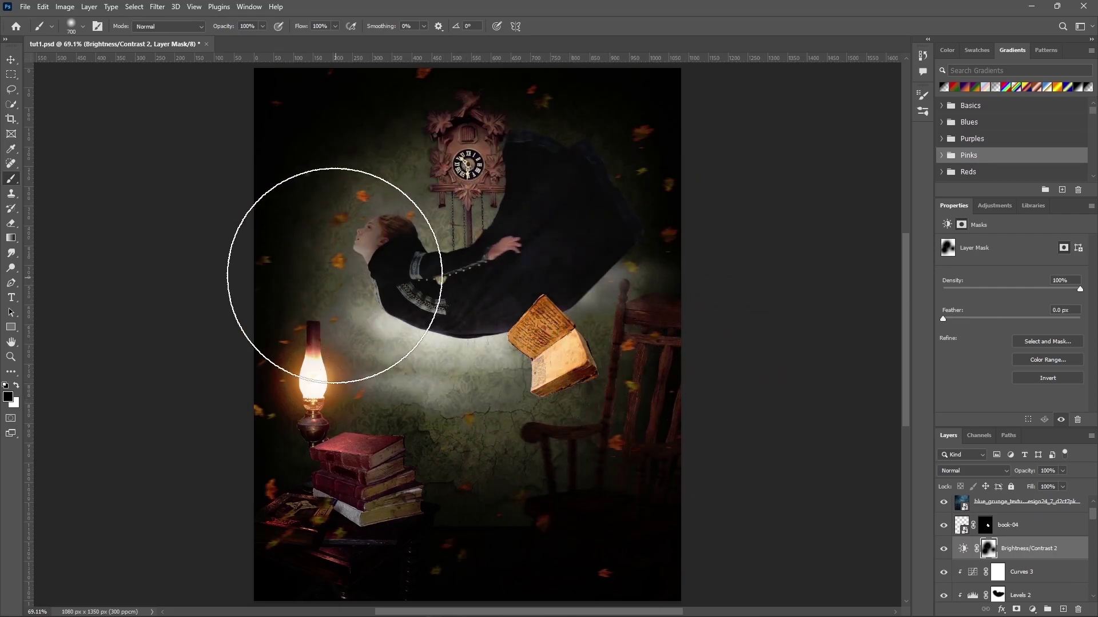
scroll(978, 574, "down", 2)
left_click(979, 574)
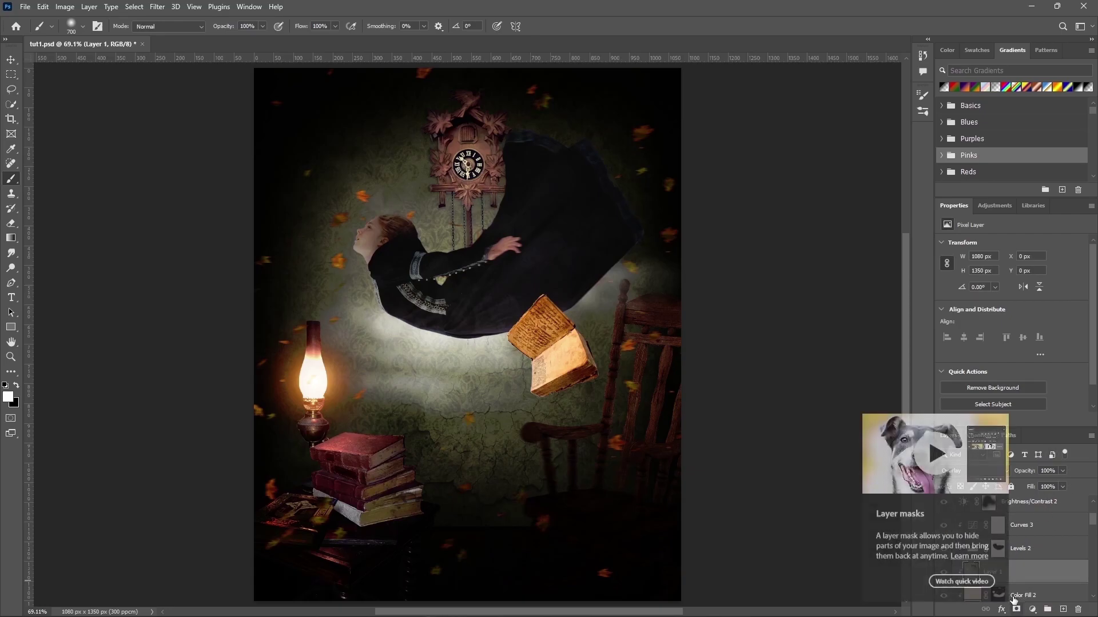
Step: Shrink the brush and target the Curves 3 layer mask for painting
key("bracketleft")
key("bracketleft")
key("bracketleft")
key("bracketleft")
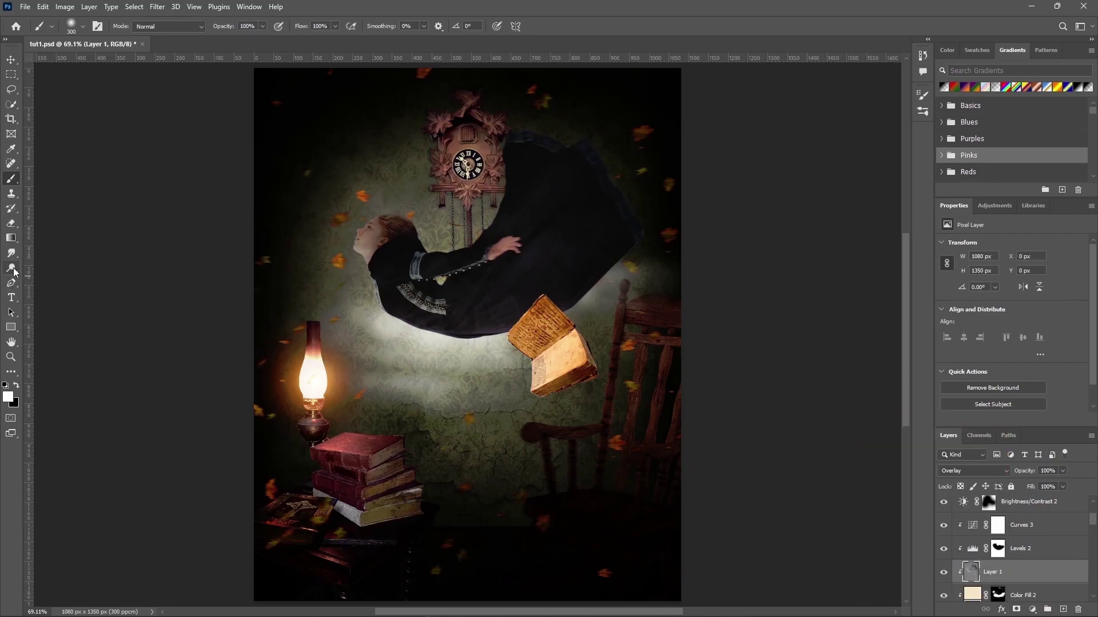
scroll(1026, 544, "up", 3)
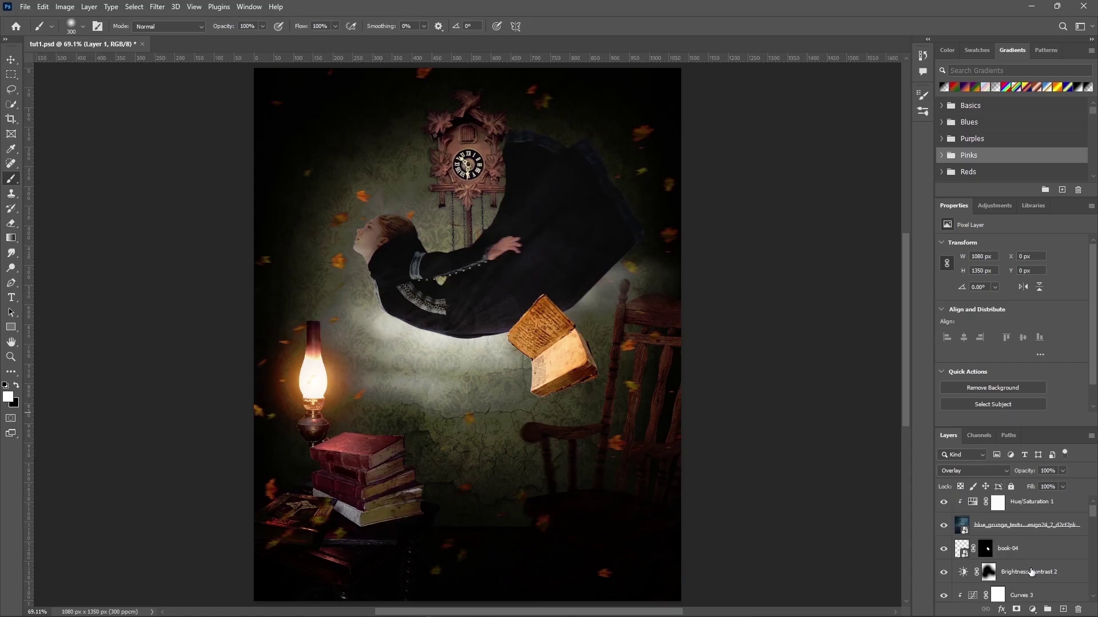
left_click(1031, 572)
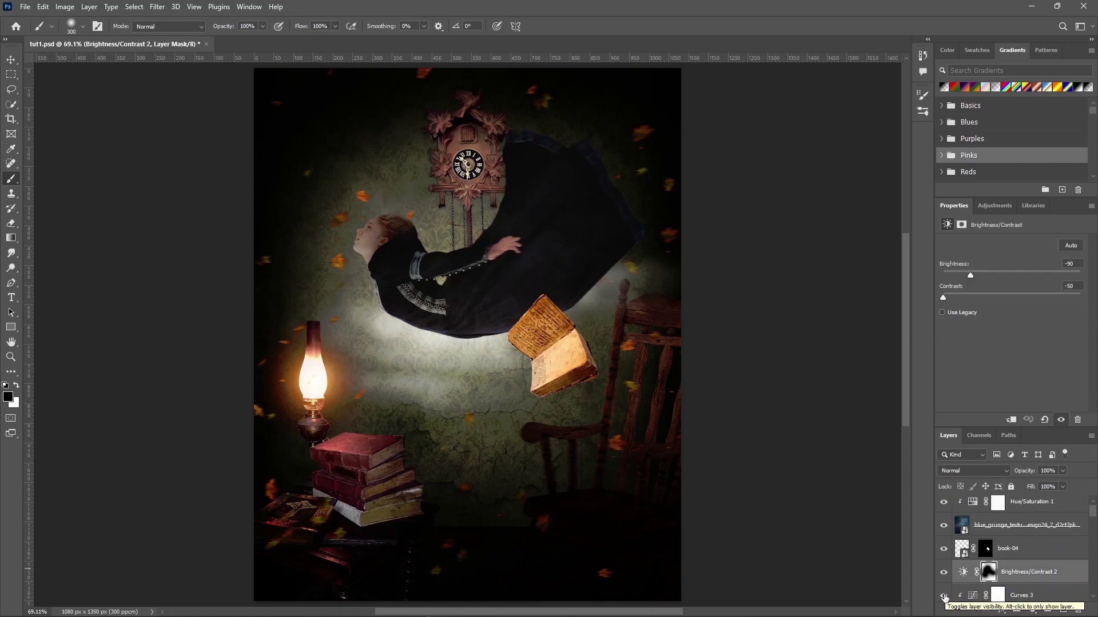
scroll(1024, 549, "down", 1)
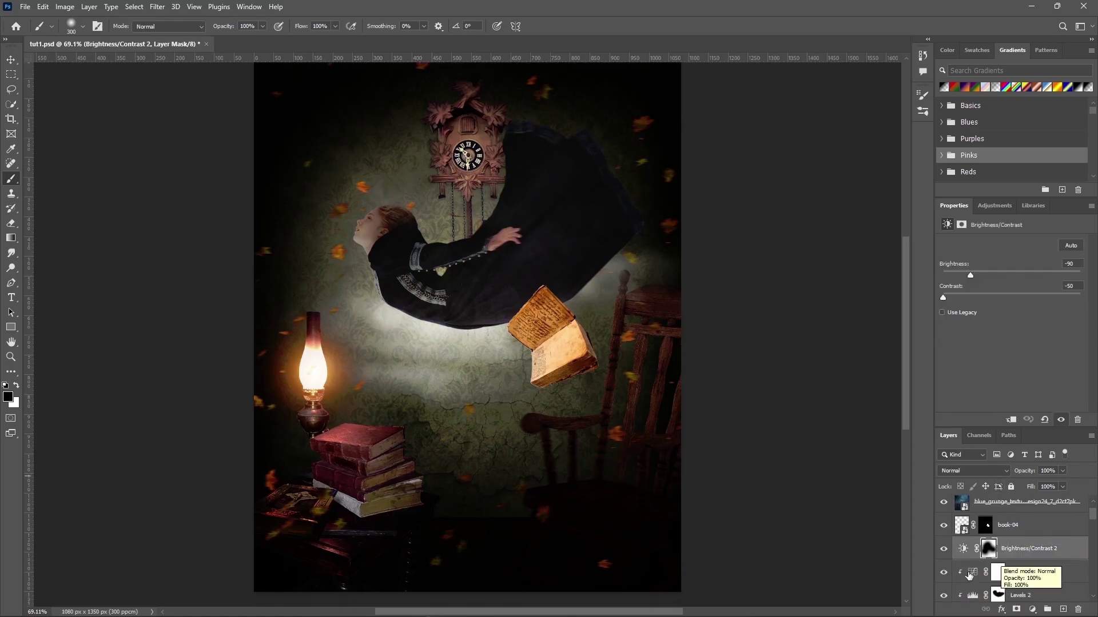
left_click(997, 572)
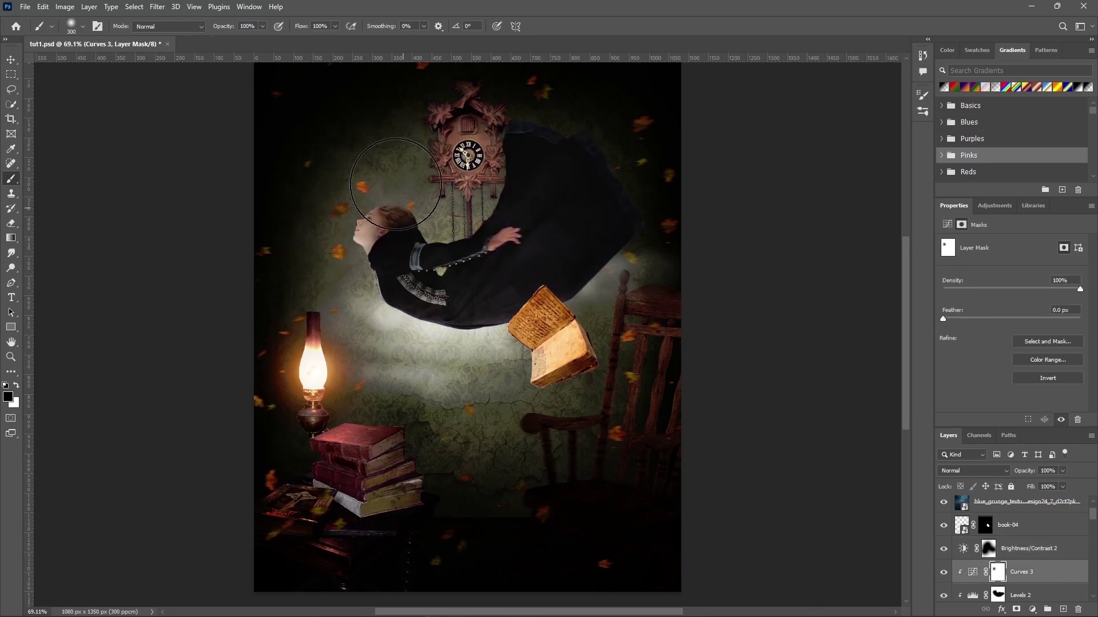
Step: Paint the Curves 3 mask at 40% opacity over the girl's dress and head
key("4")
mouse_move(281, 118)
left_mouse_down()
mouse_move(343, 208)
mouse_move(505, 326)
mouse_move(583, 314)
mouse_move(448, 233)
left_mouse_up()
key("x")
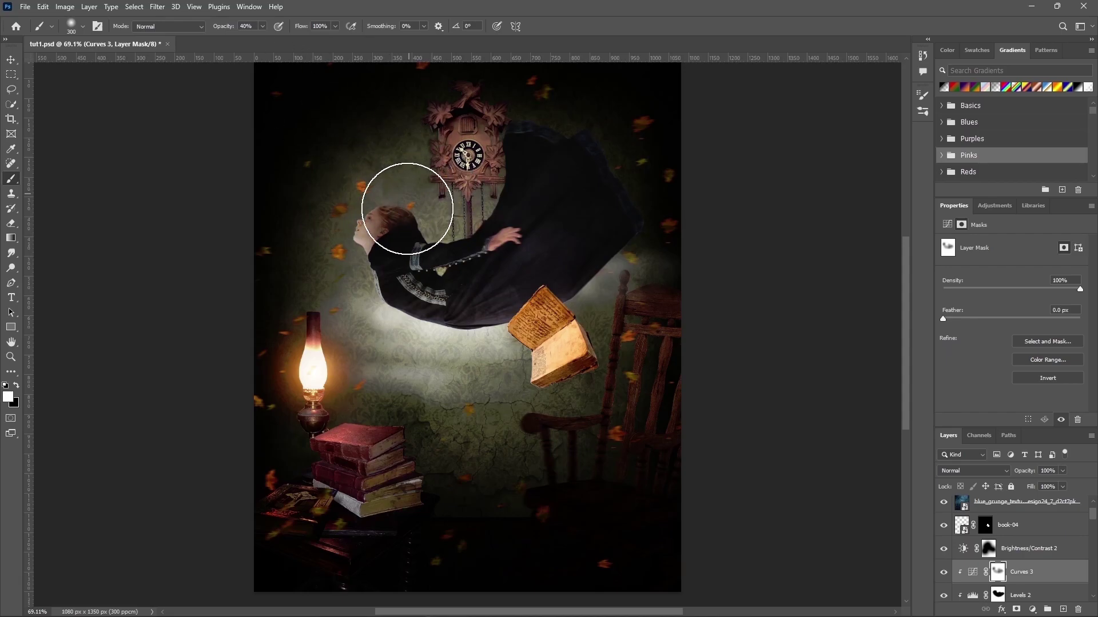
left_click_drag(394, 193, 367, 226)
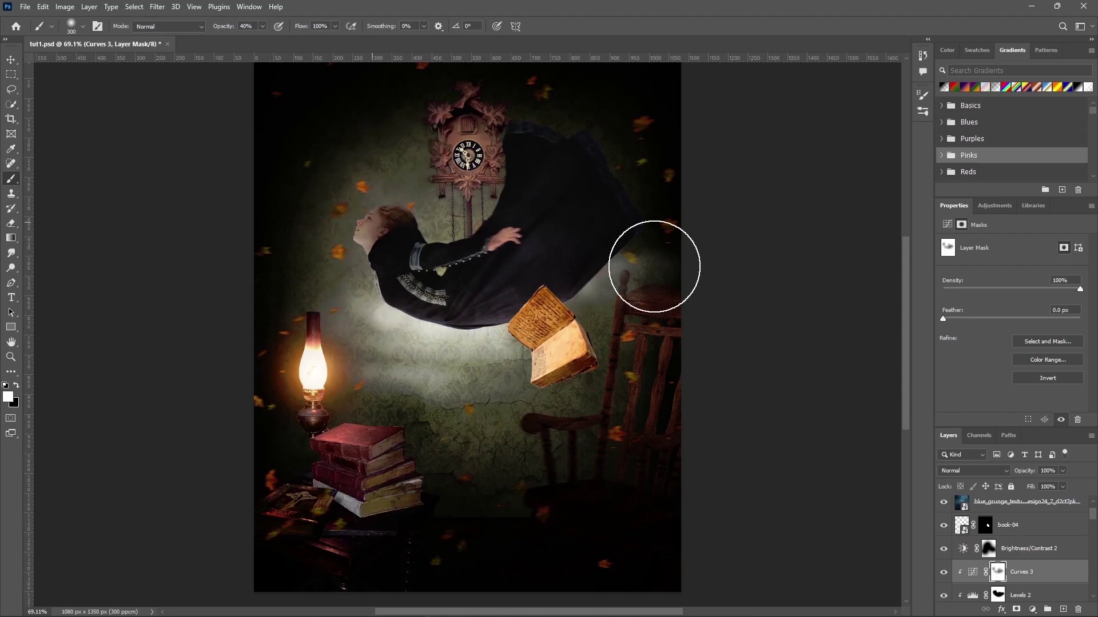
Step: Toggle Curves 3 and Levels 2 visibility to compare the figure and dress
scroll(1024, 543, "up", 1)
left_click(1021, 578)
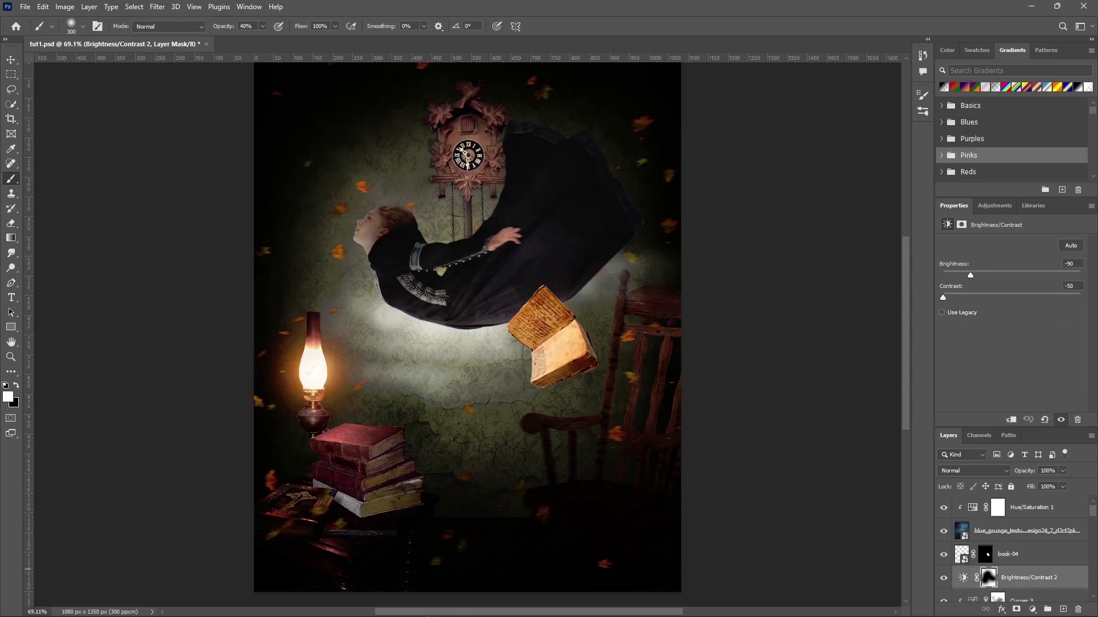
scroll(1016, 537, "down", 2)
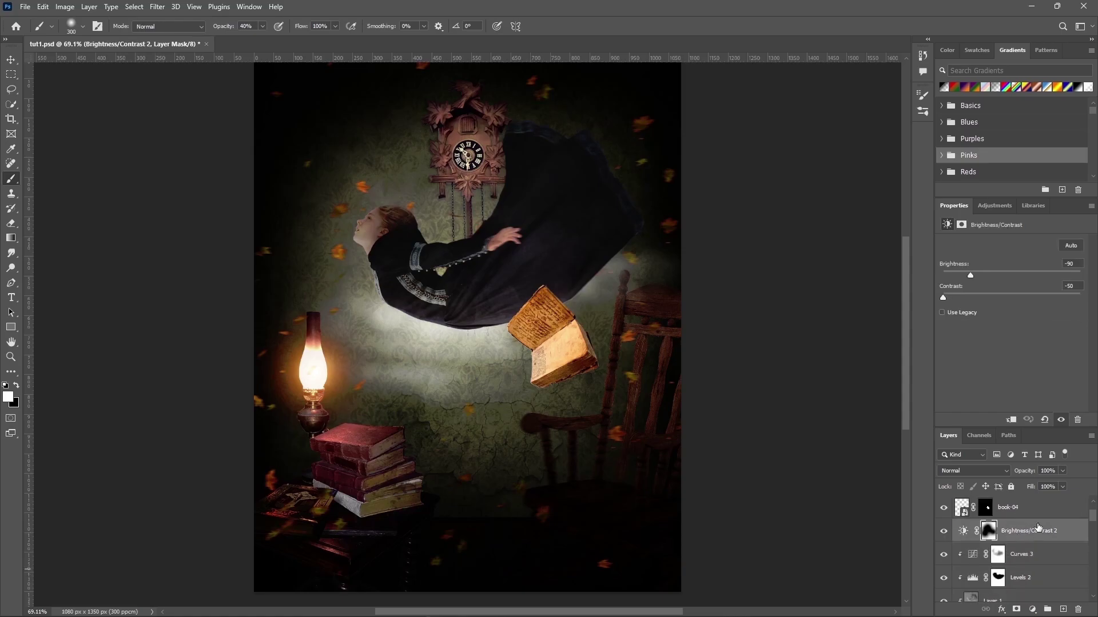
scroll(1015, 537, "down", 1)
left_click(944, 531)
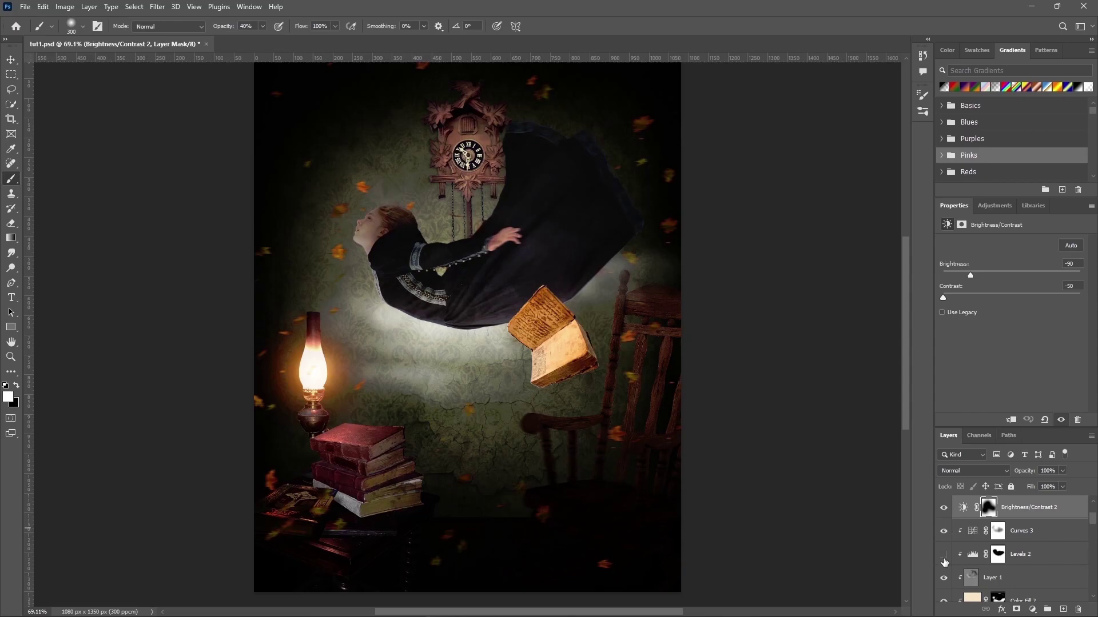
left_click(944, 555)
scroll(961, 574, "down", 1)
left_click(944, 555)
left_click(944, 555)
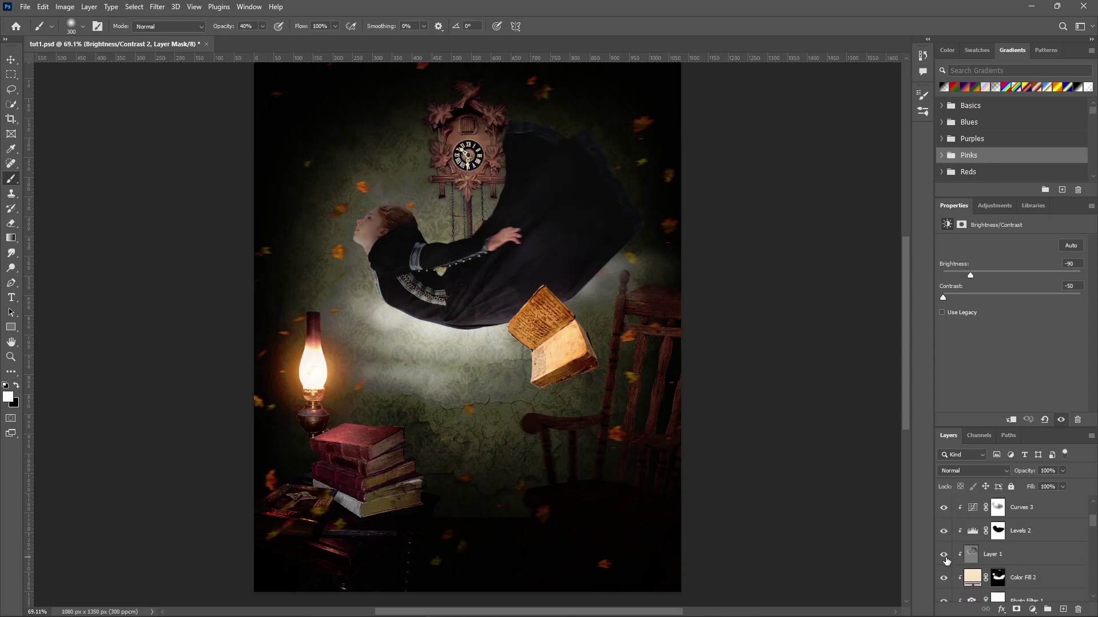
scroll(1038, 546, "up", 2)
Step: At 100% opacity, erase Curves 3 darkening over the open book and repaint around the head and face
left_click(1000, 555)
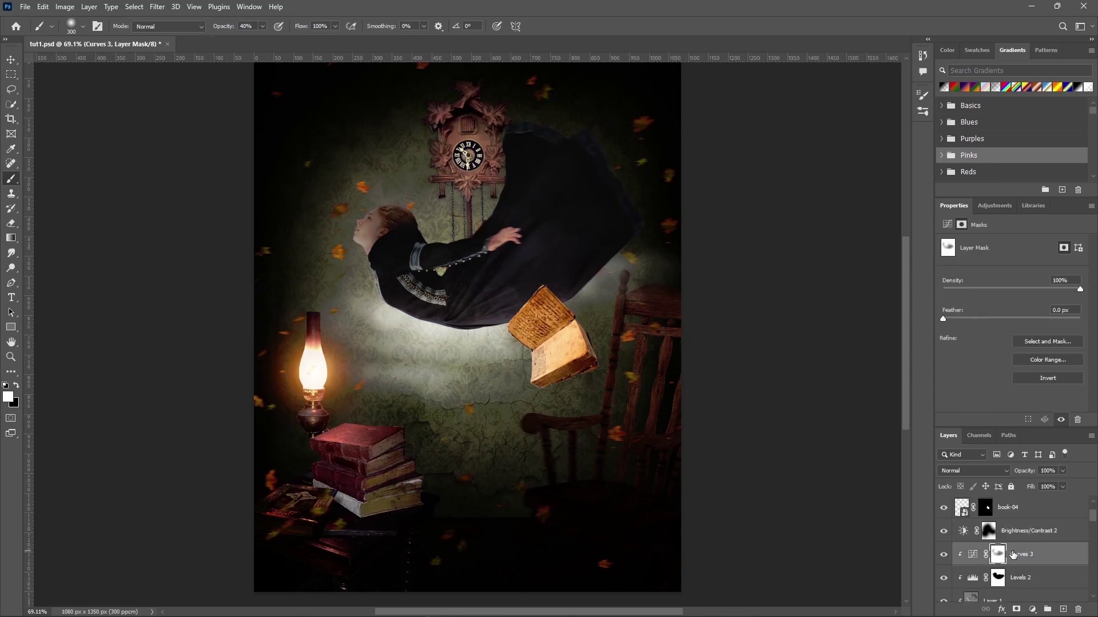
key("0")
key("x")
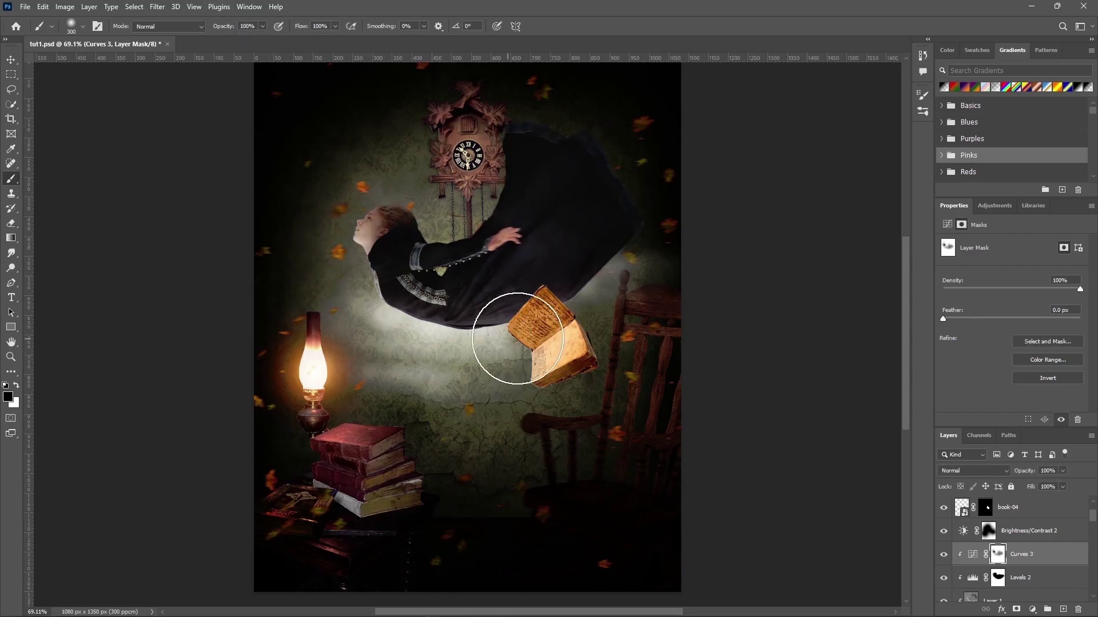
left_click_drag(512, 337, 371, 246)
key("x")
left_click_drag(372, 195, 377, 246)
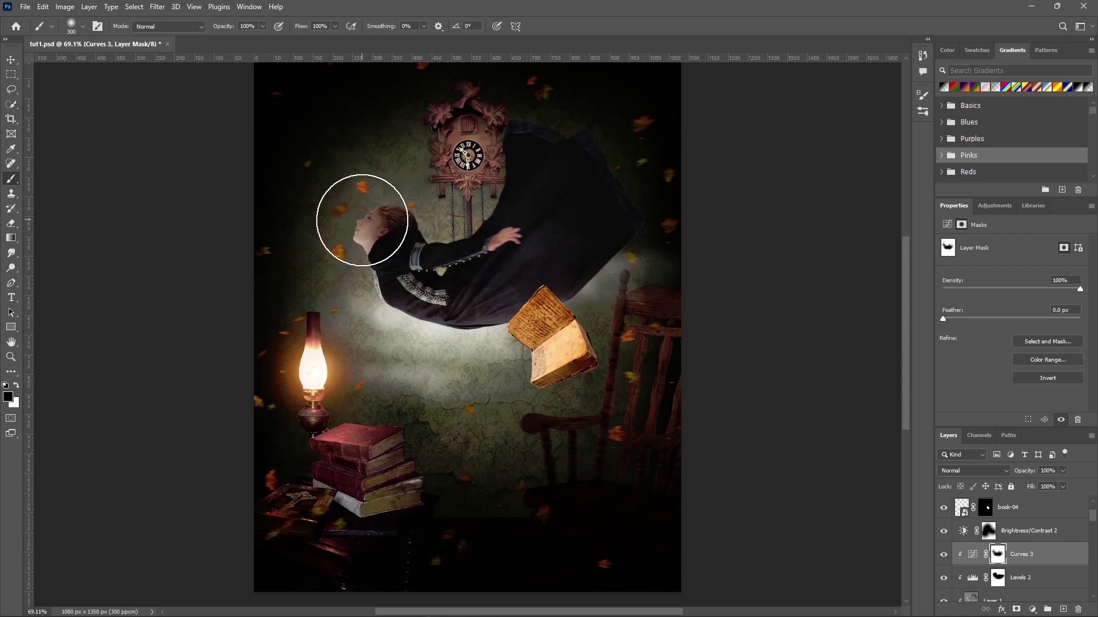
key("bracketleft")
key("bracketleft")
key("bracketleft")
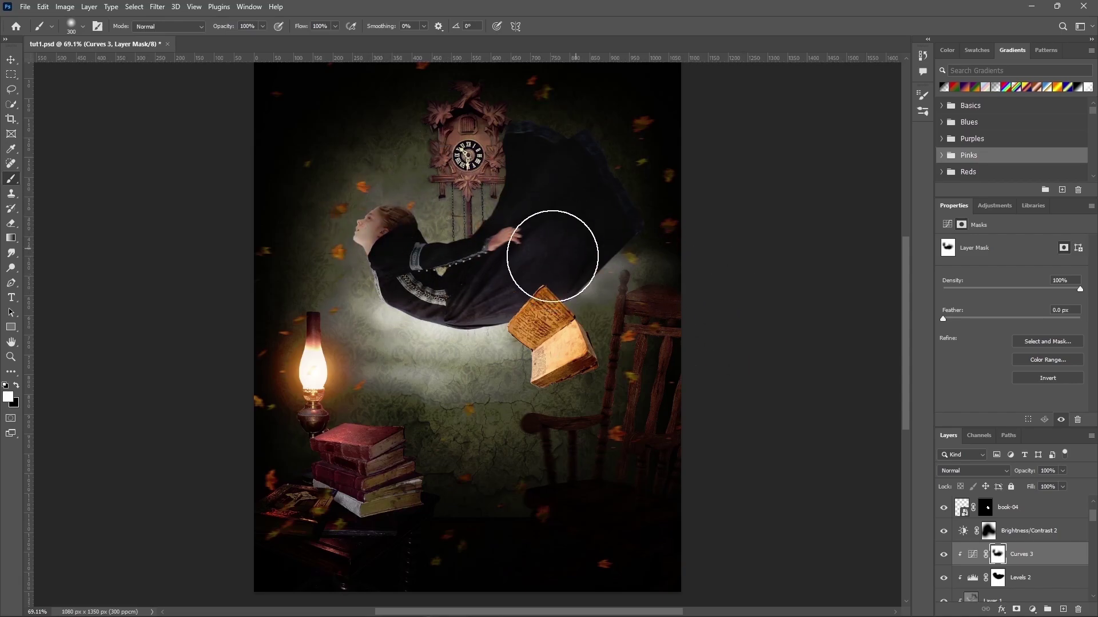
mouse_move(364, 257)
left_mouse_down()
mouse_move(374, 181)
mouse_move(380, 213)
left_mouse_up()
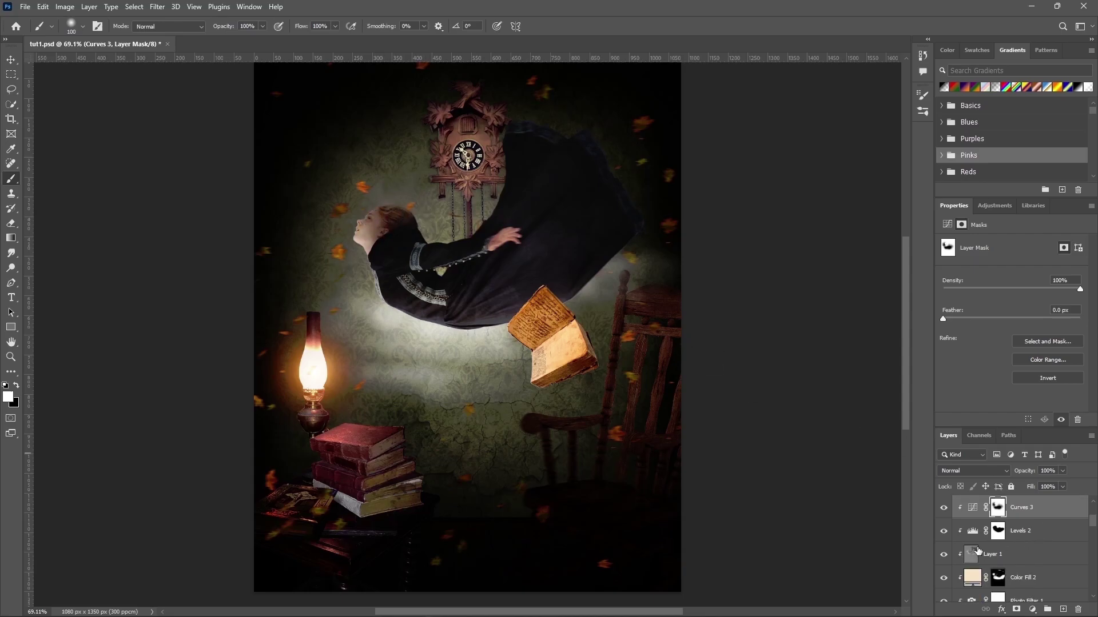
scroll(972, 543, "down", 2)
Step: Paint the Color Fill 2 mask over the girl's hair with brush opacity lowered to 35%
left_click(998, 577)
left_click_drag(412, 232, 427, 237)
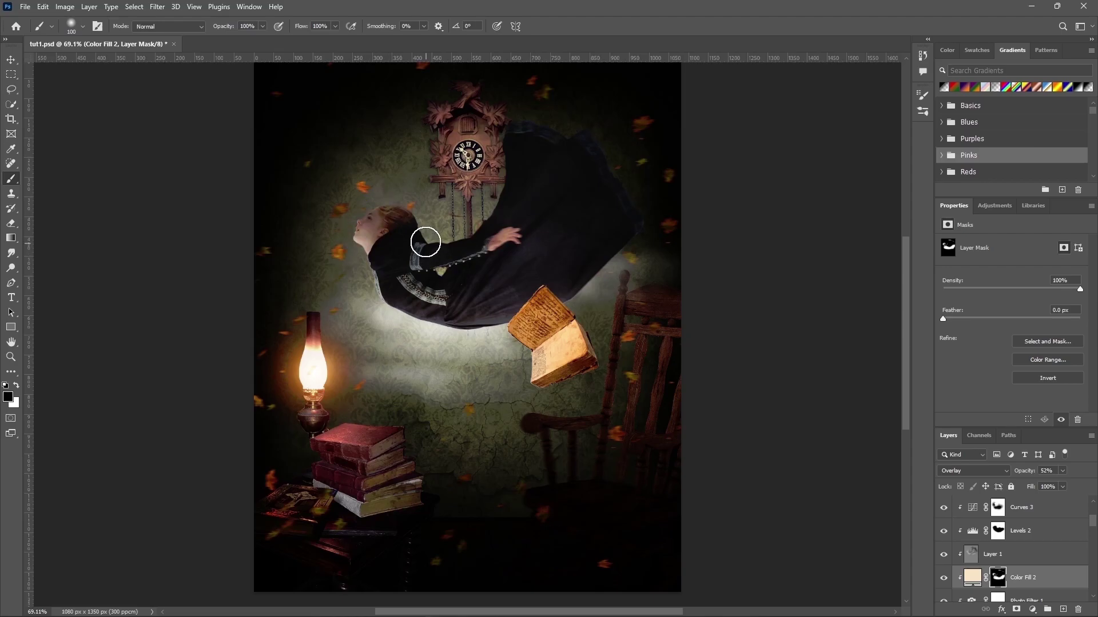
key("x")
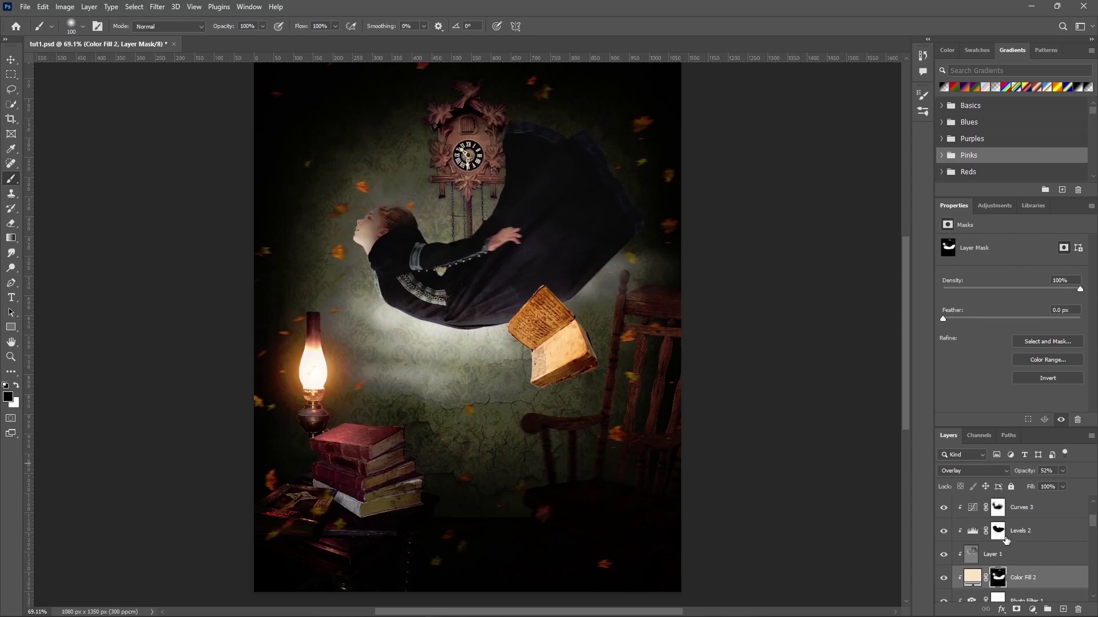
left_click_drag(262, 27, 254, 55)
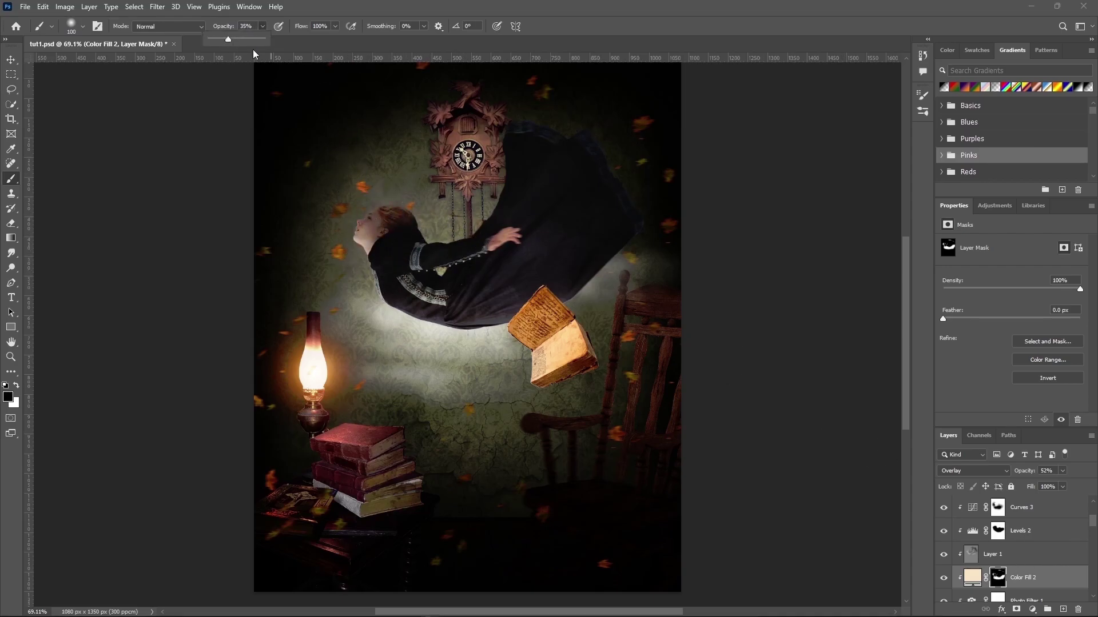
key("x")
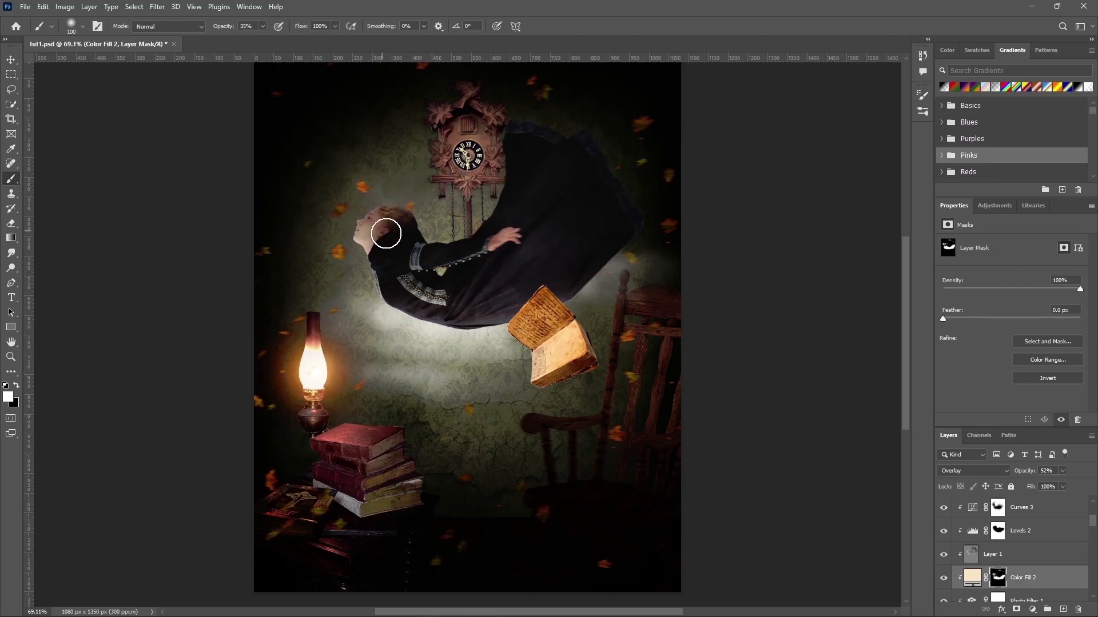
key("x")
Step: Switch to the Burn tool on Layer 1, then select the book-04 layer
left_click(993, 554)
left_click(11, 268)
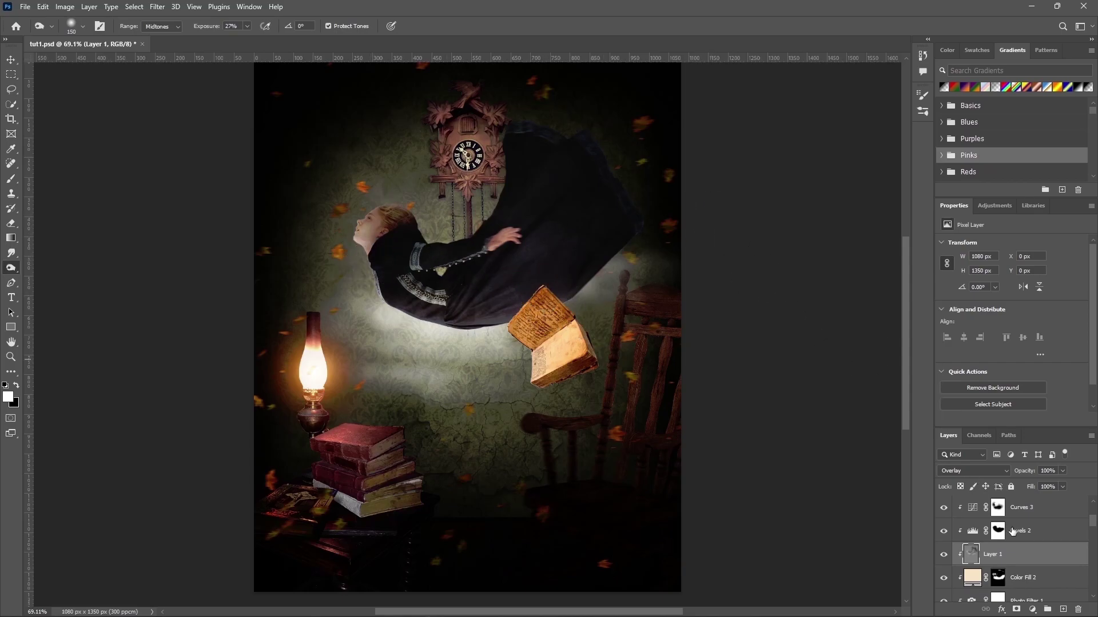
scroll(1013, 531, "up", 3)
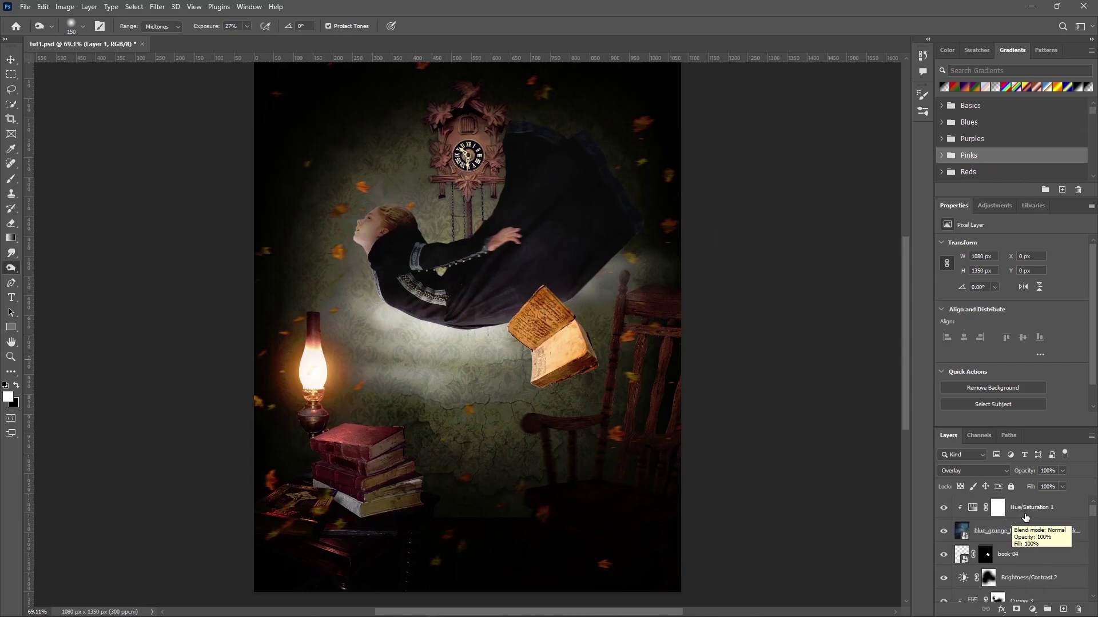
left_click(997, 507)
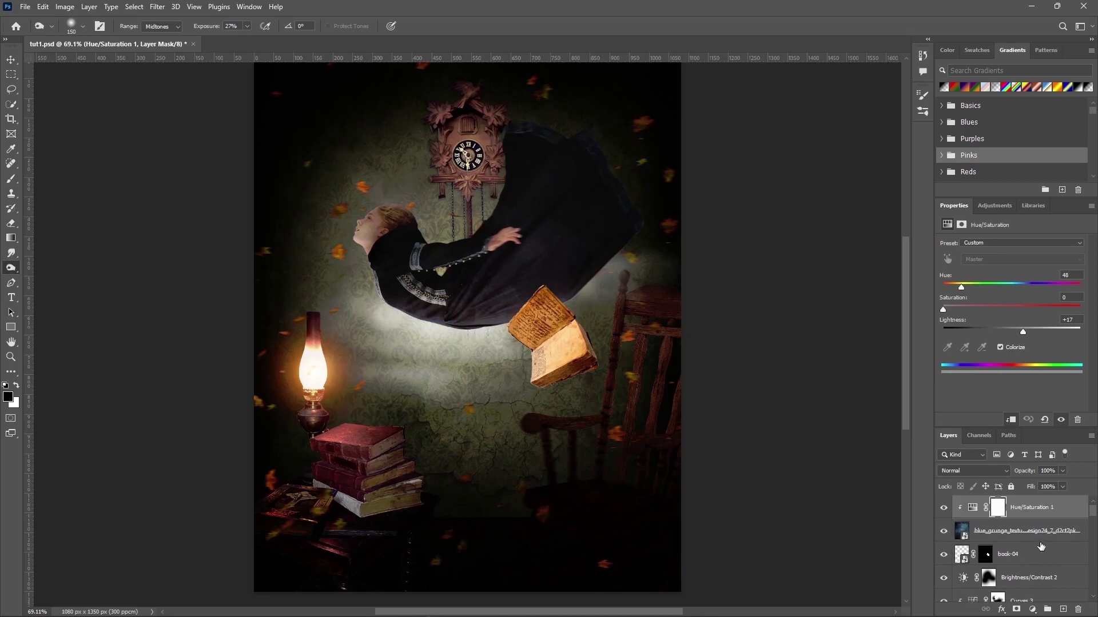
scroll(1033, 538, "down", 1)
left_click(1023, 532)
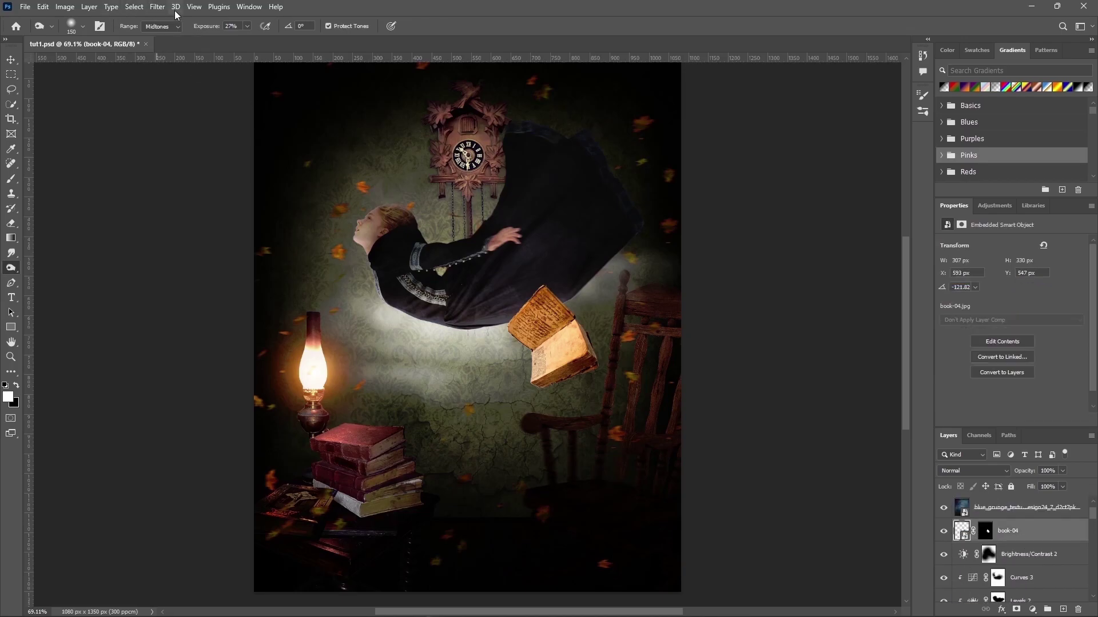
Step: Apply a 10-pixel Motion Blur smart filter to the book-04 layer
left_click(157, 6)
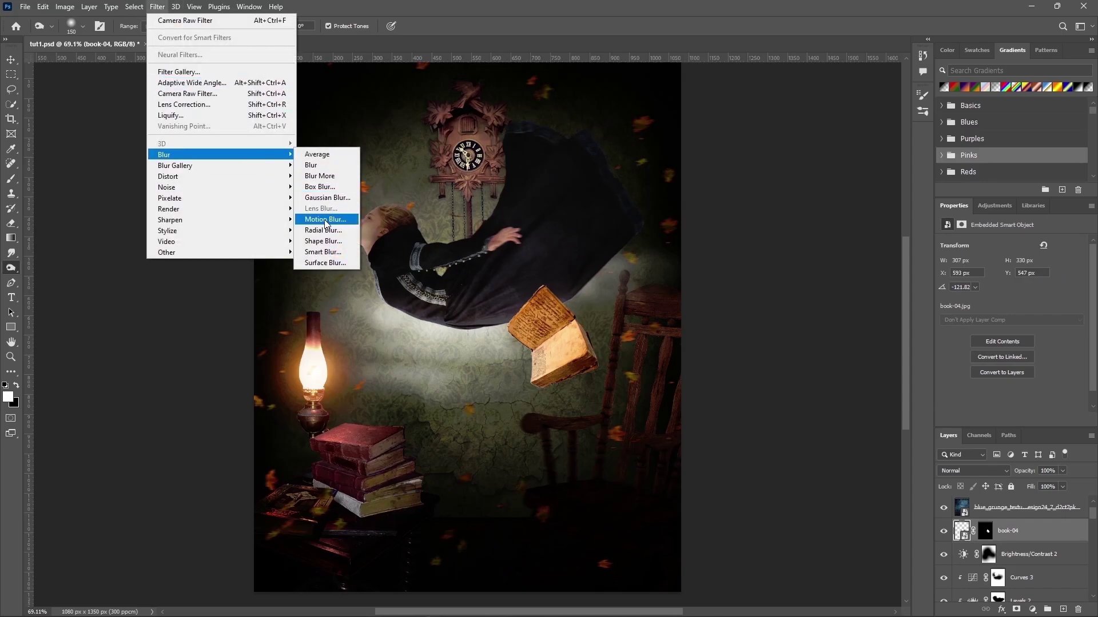
left_click(325, 220)
left_click(846, 128)
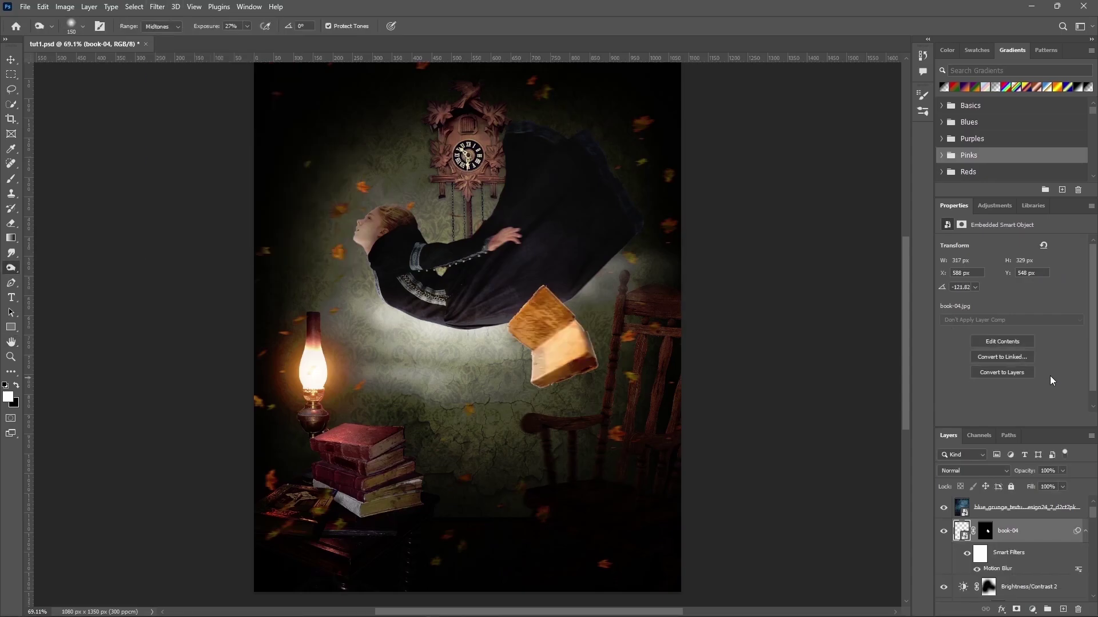
double_click(1005, 569)
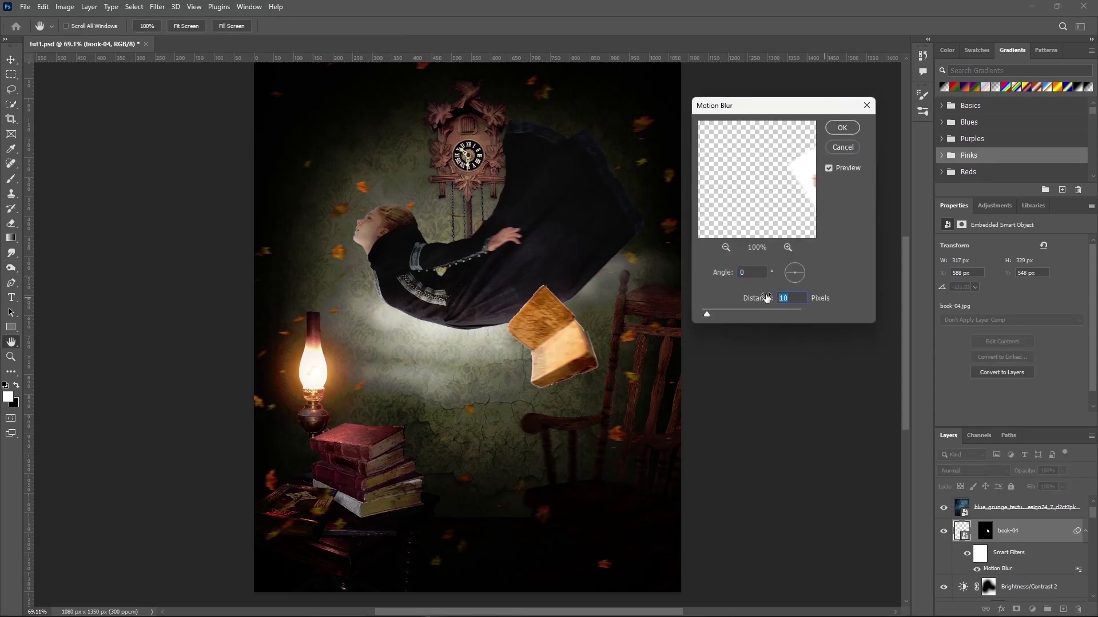
left_click(842, 128)
Step: Add a new Curves adjustment above the book-04 smart object
left_click(980, 554)
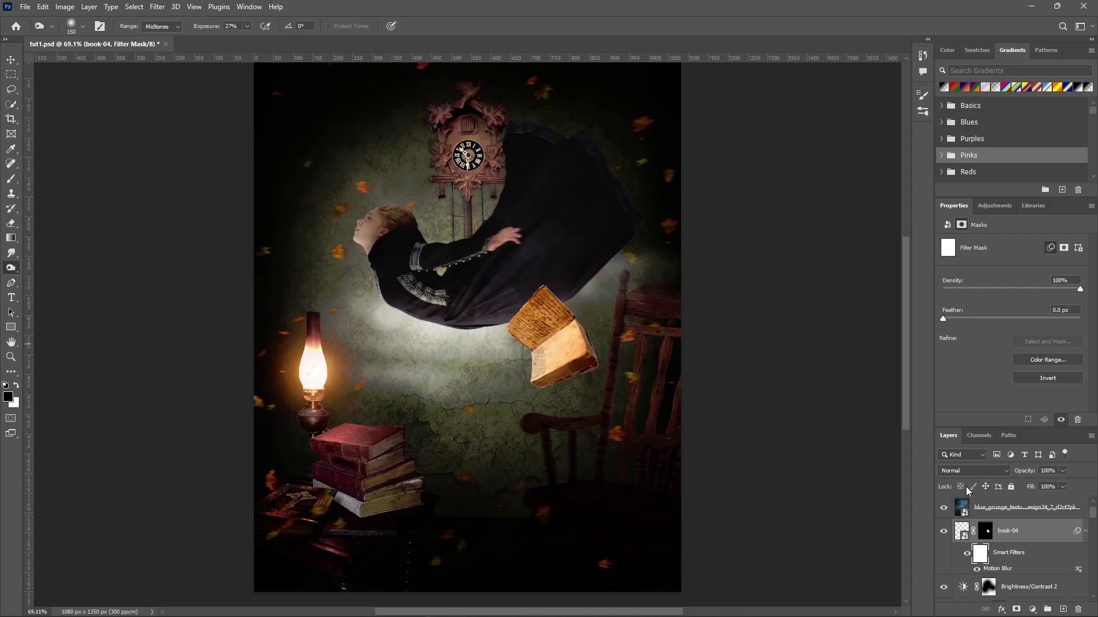
left_click(962, 532)
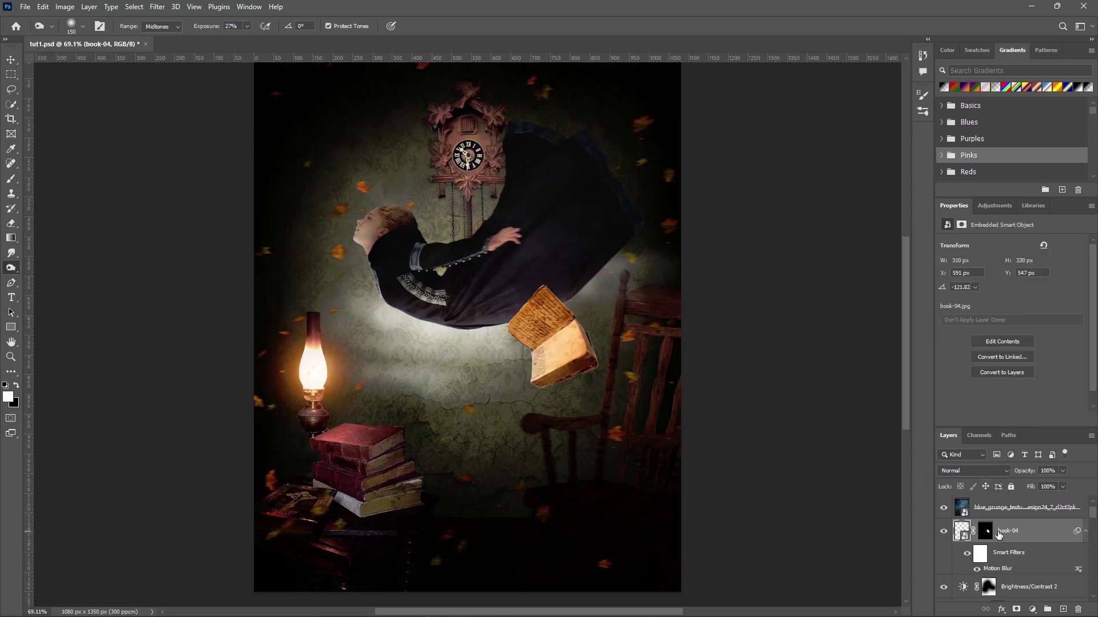
left_click(1032, 610)
left_click(1038, 462)
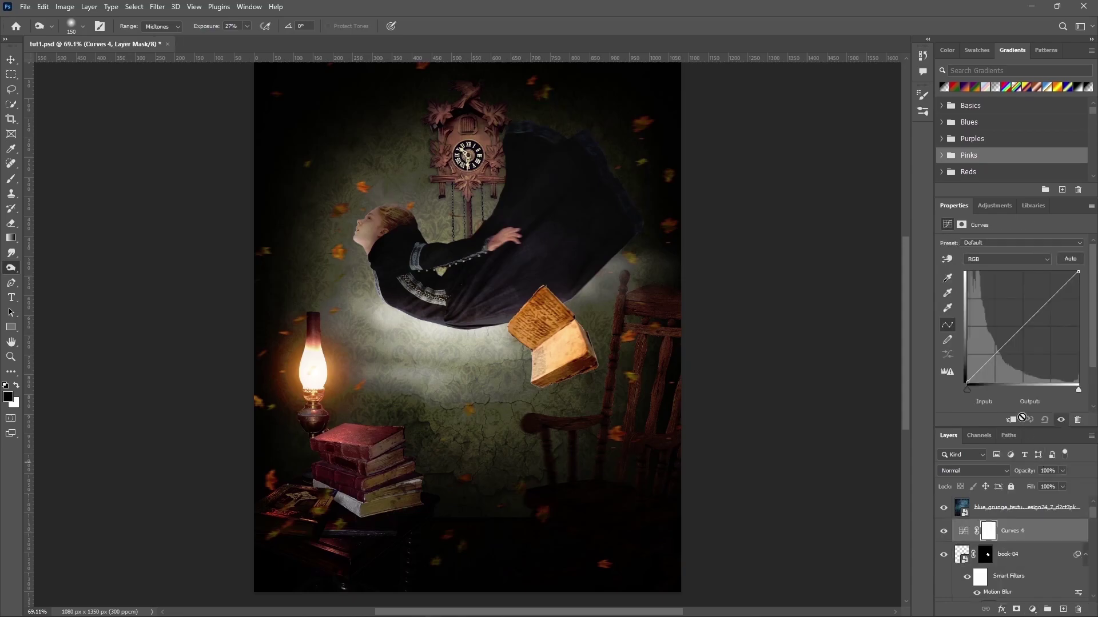
Step: Clip Curves 4 to the book, raise the black point, and add points 57/42 and 106/82
left_click(1012, 420)
mouse_move(972, 388)
left_mouse_down()
mouse_move(988, 387)
mouse_move(966, 372)
mouse_move(994, 352)
left_mouse_up()
type("57")
key("Tab")
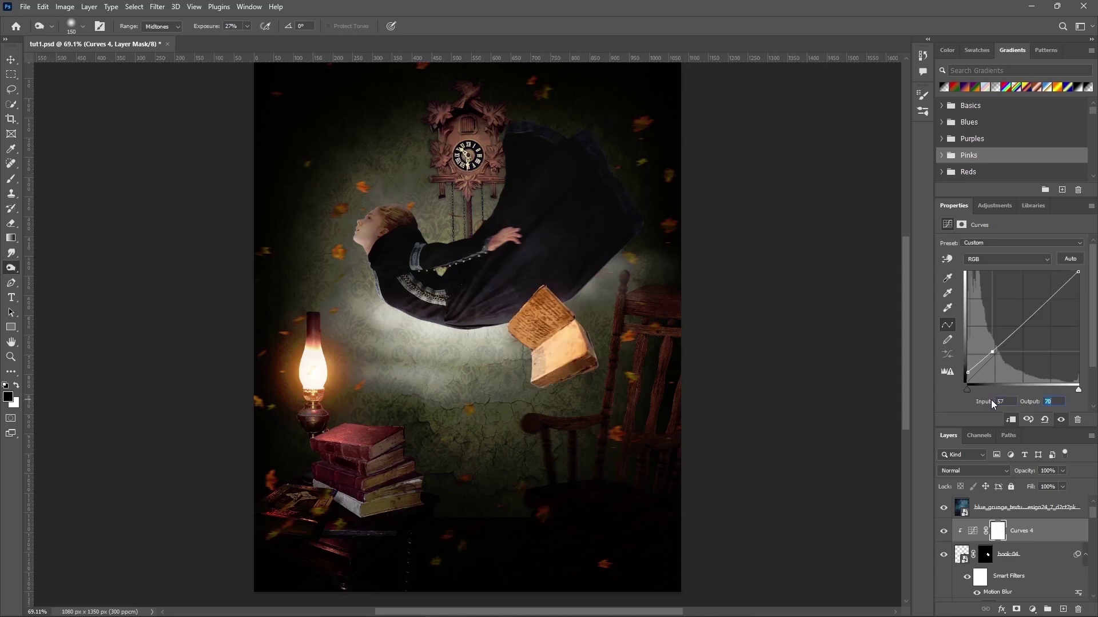
type("42")
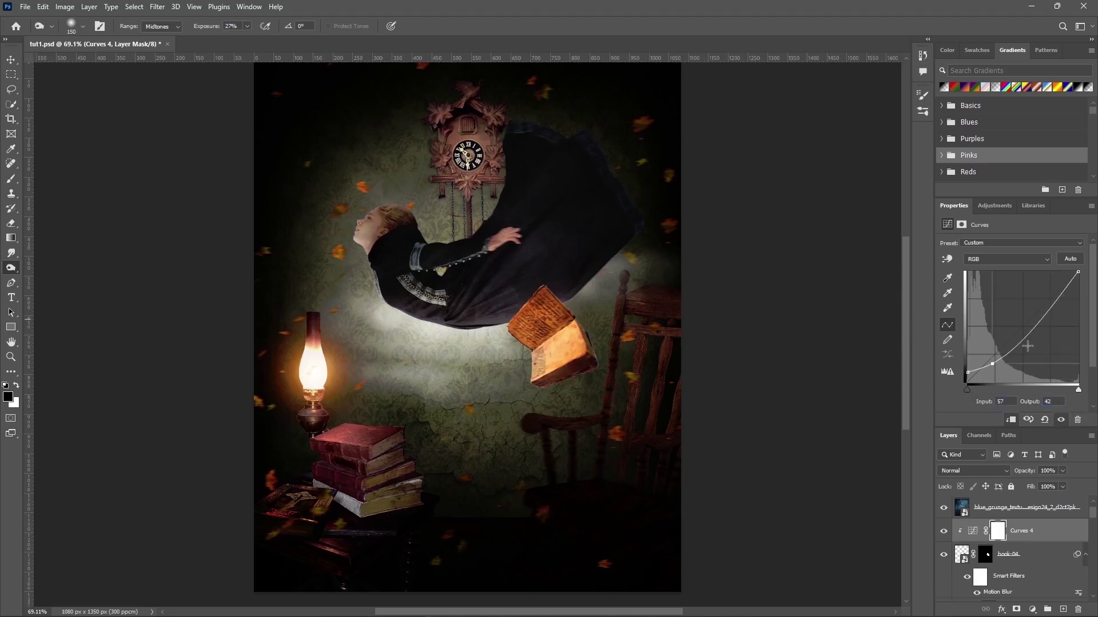
left_click_drag(1028, 326, 1028, 341)
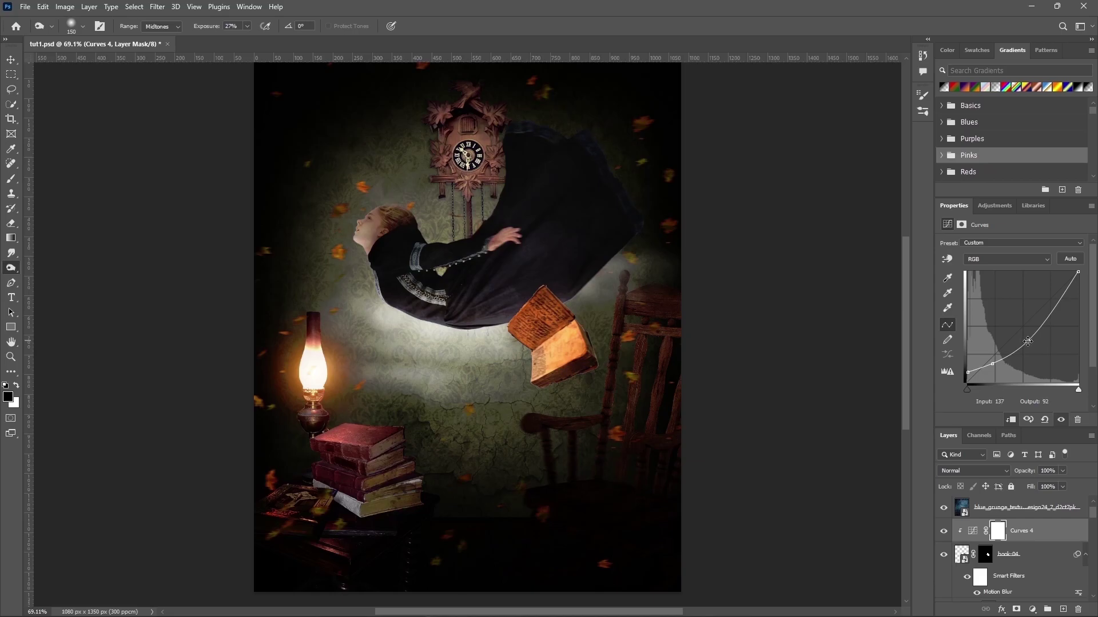
left_click(1028, 342)
type("6")
key("Tab")
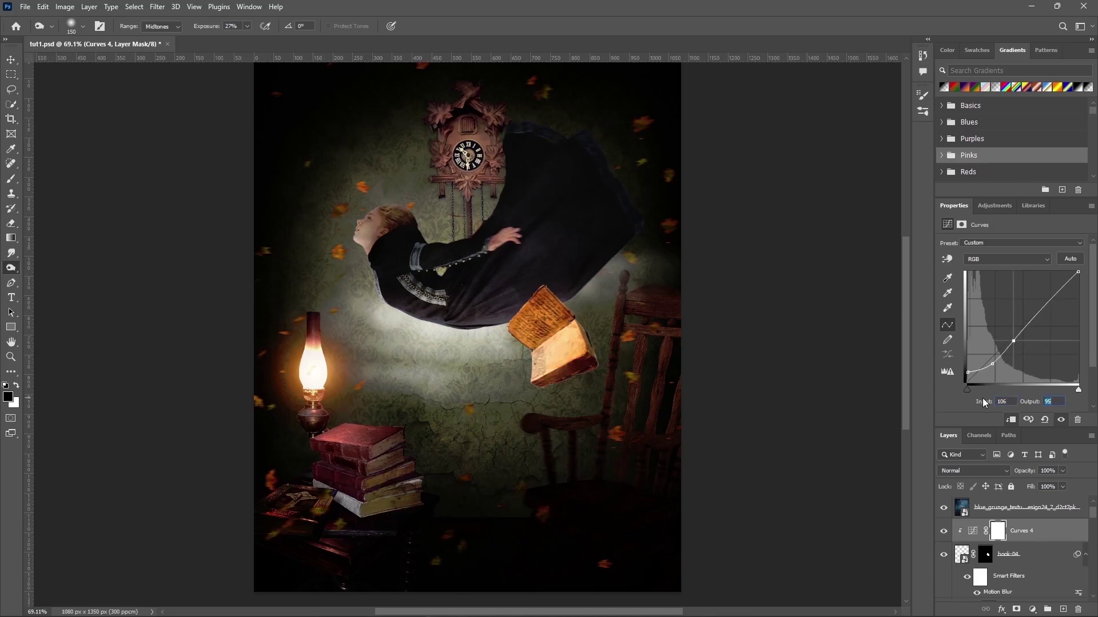
type("82")
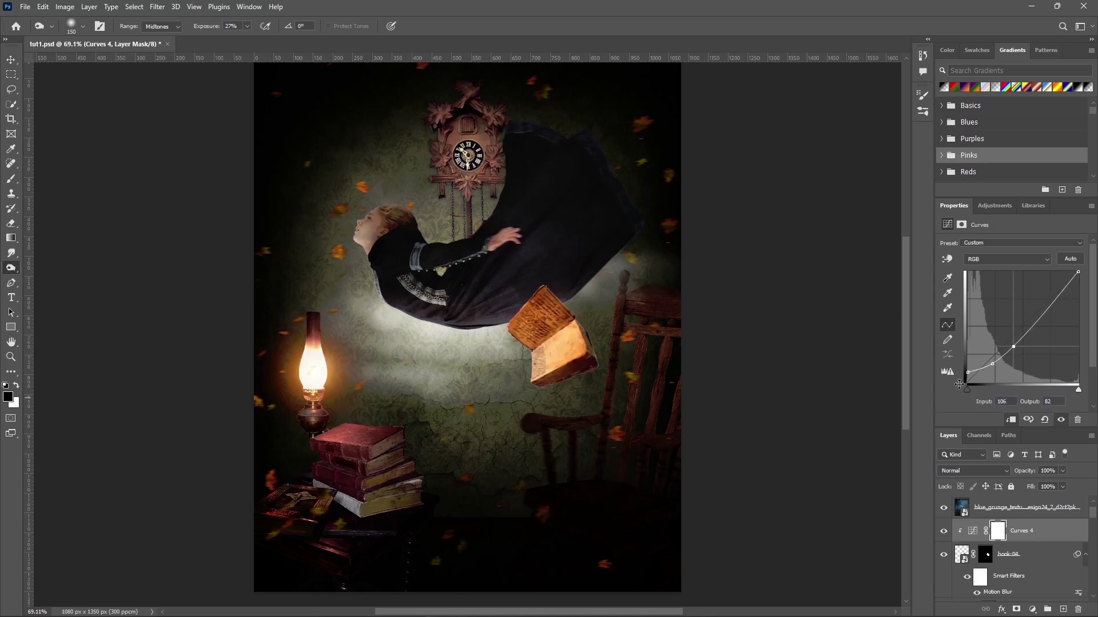
Step: Add upper curve points up to 210/165, cap the white point output at 207, and compare
left_click(1035, 325)
type("1")
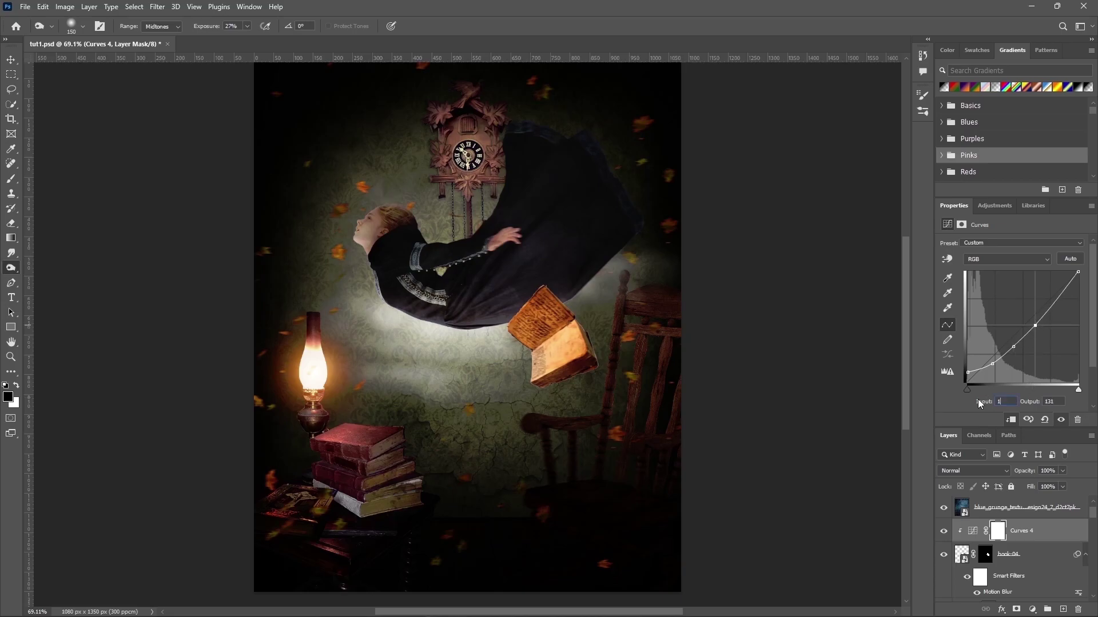
type("63")
key("Tab")
type("126")
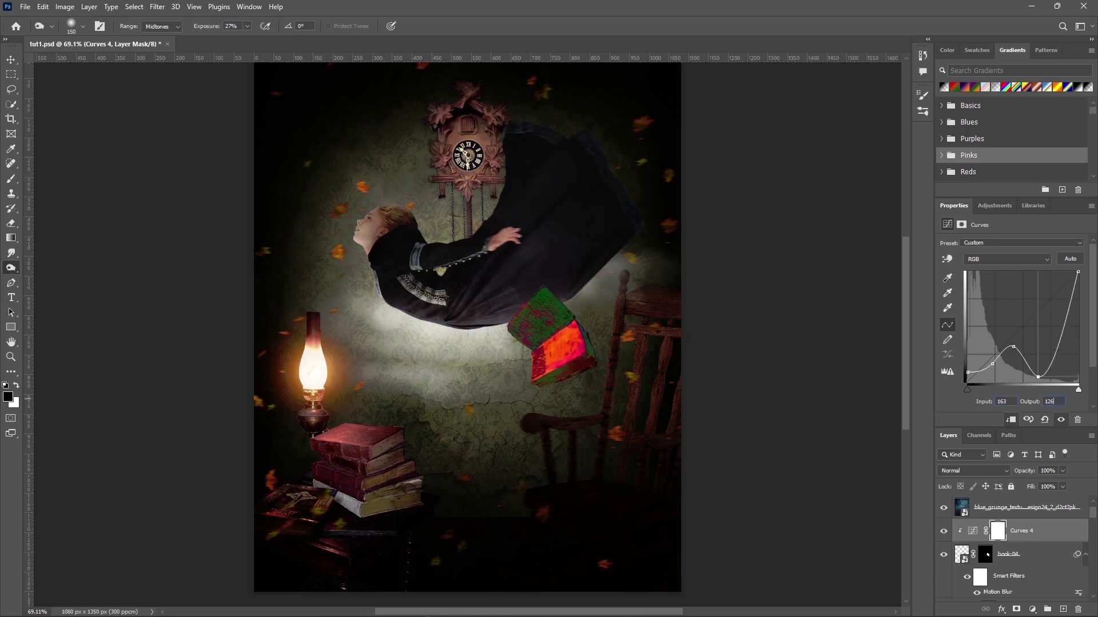
left_click(1060, 304)
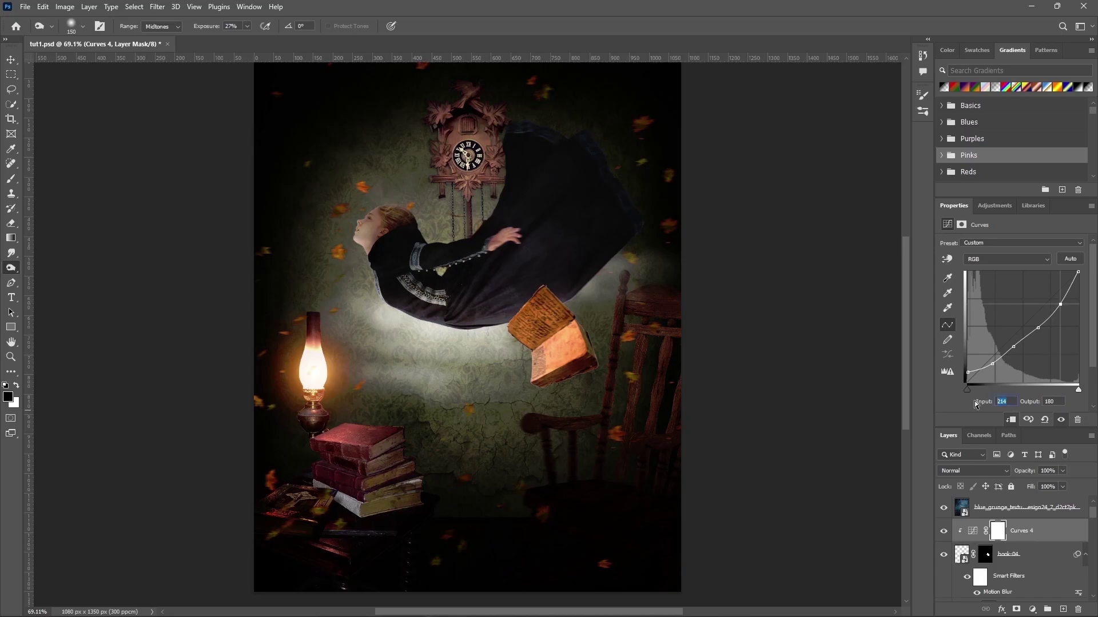
type("0")
key("Tab")
type("165")
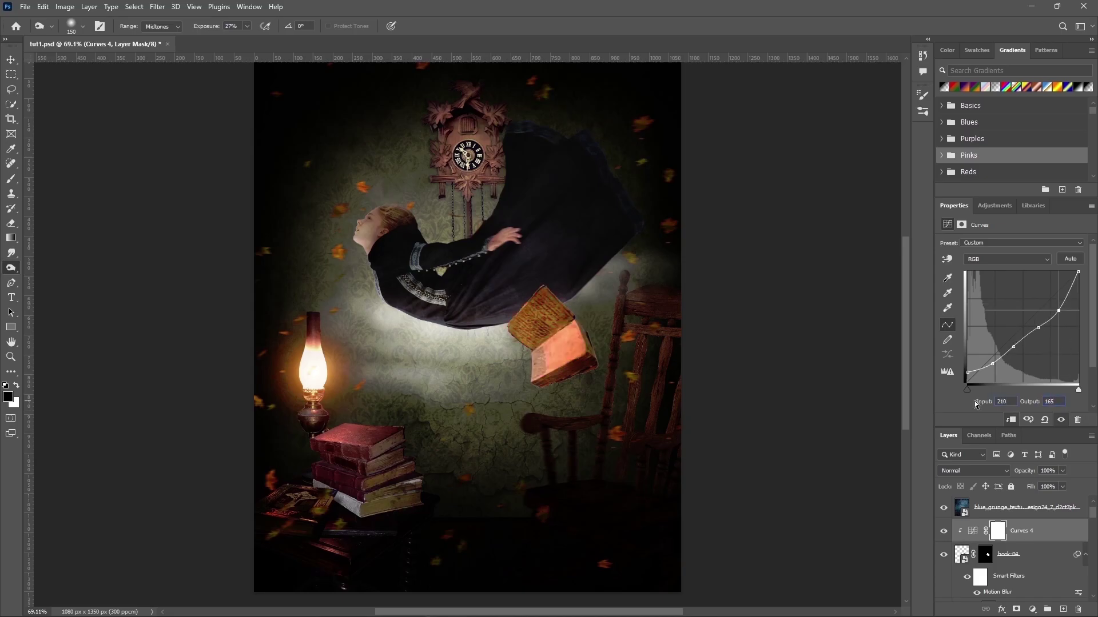
left_click(1079, 274)
type("207")
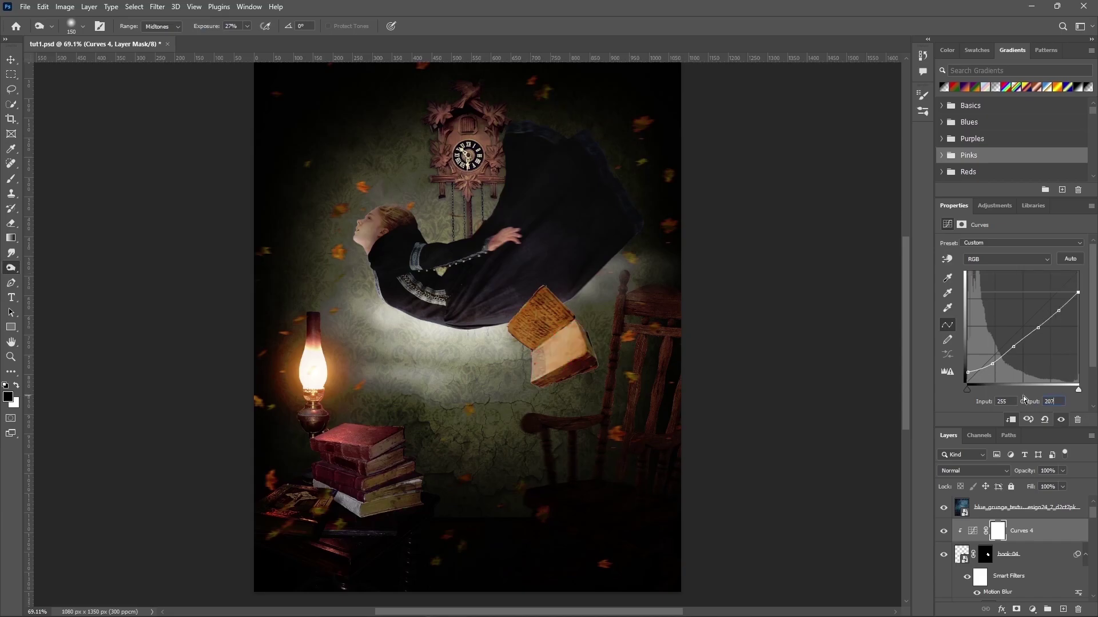
left_click(944, 536)
Step: Create a new gray-filled Overlay layer, Layer 2
left_click(1062, 611, "alt")
left_click(499, 230)
left_click(491, 375)
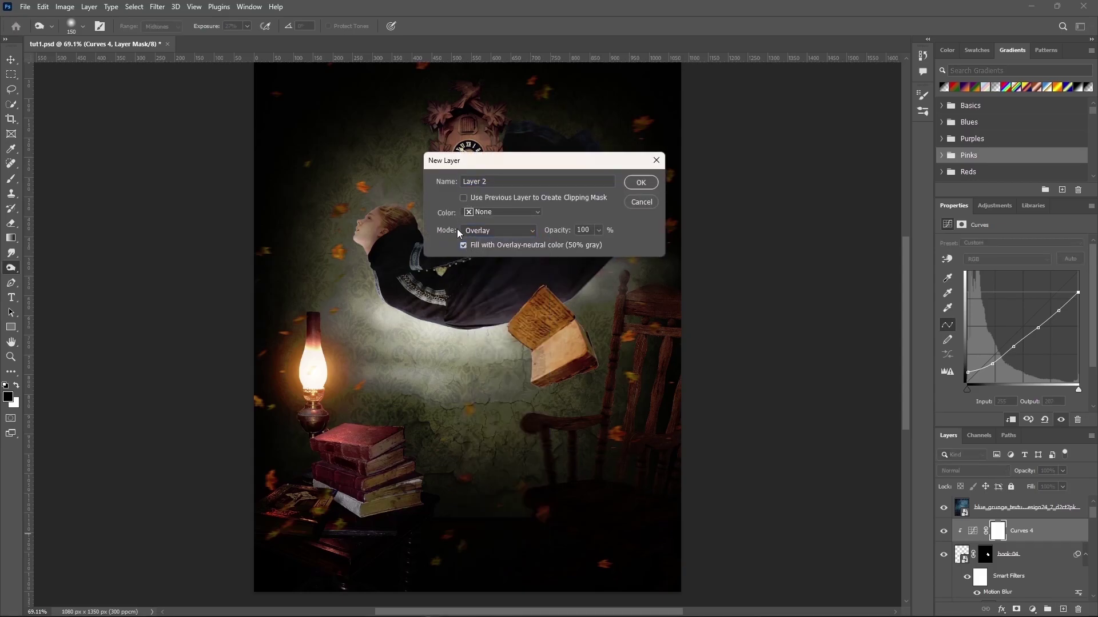
left_click(642, 184)
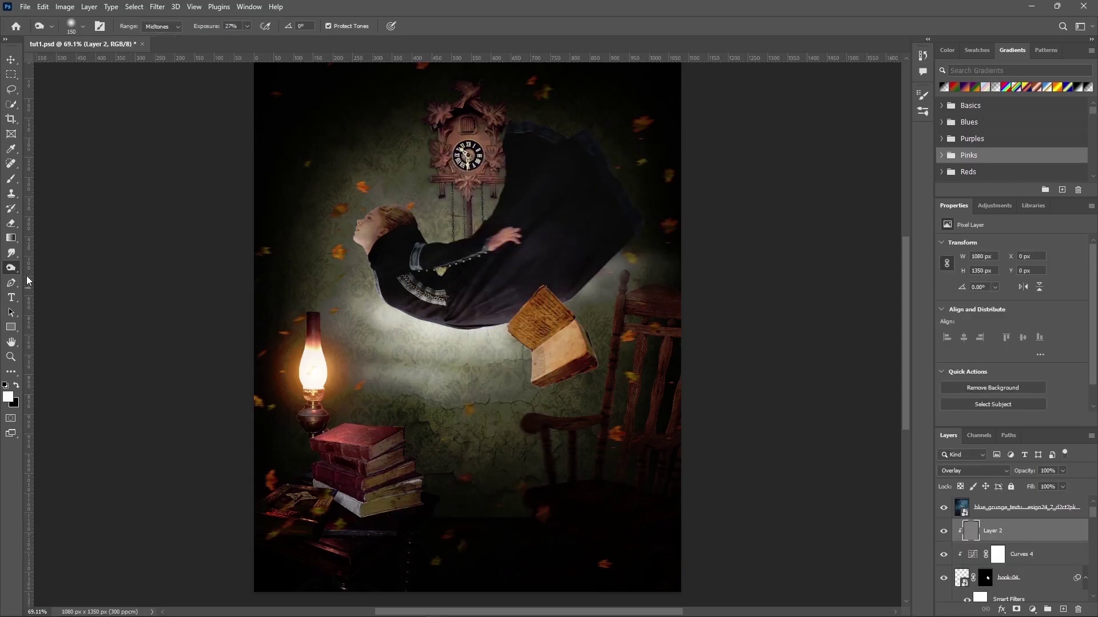
Step: Burn and dodge the book's lower edge on the Overlay layer
mouse_move(589, 376)
left_mouse_down()
mouse_move(596, 392)
mouse_move(583, 326)
mouse_move(645, 363)
mouse_move(560, 384)
left_mouse_up()
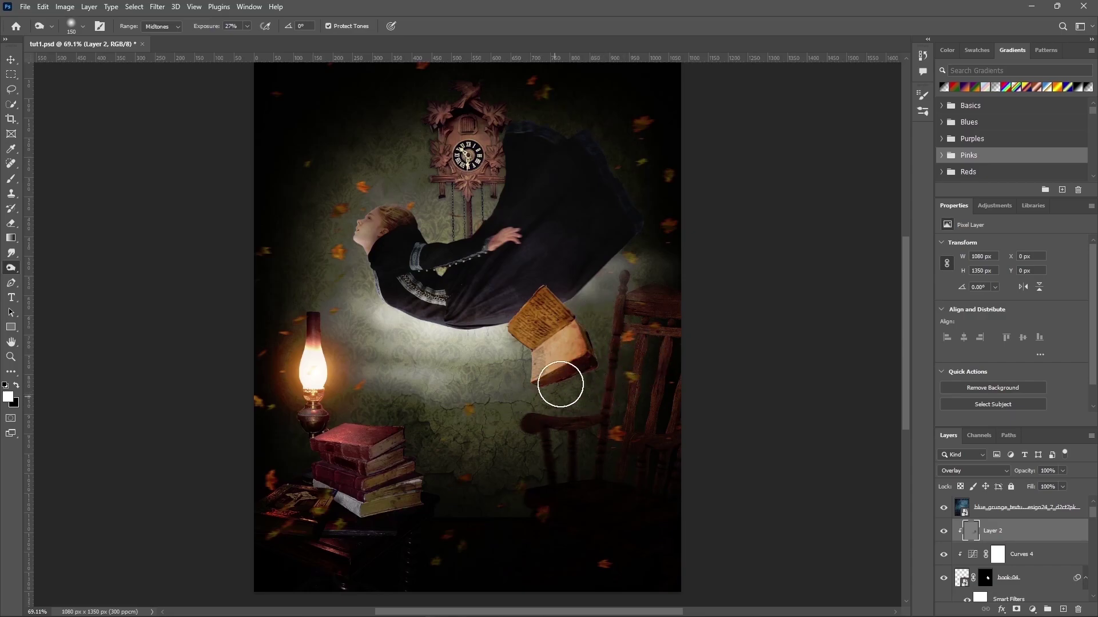
right_click(11, 268)
left_click(57, 267)
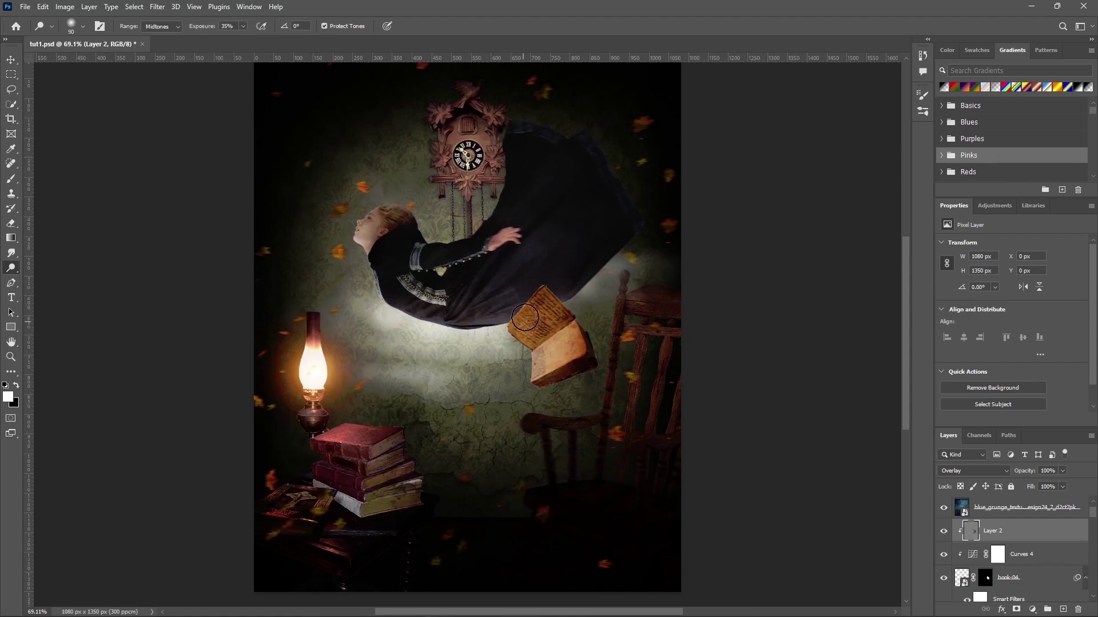
left_click_drag(519, 346, 537, 377)
key("bracketright")
key("bracketright")
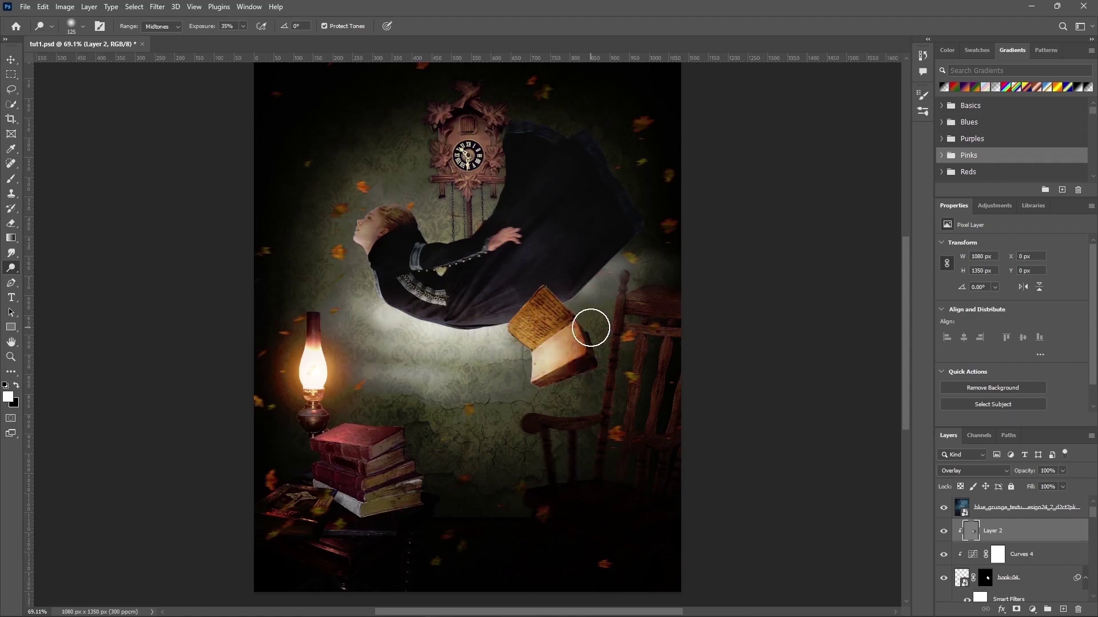
Step: Give Layer 2 a blank mask, then set up dodge and burn tools on Layer 1
left_click(1016, 610)
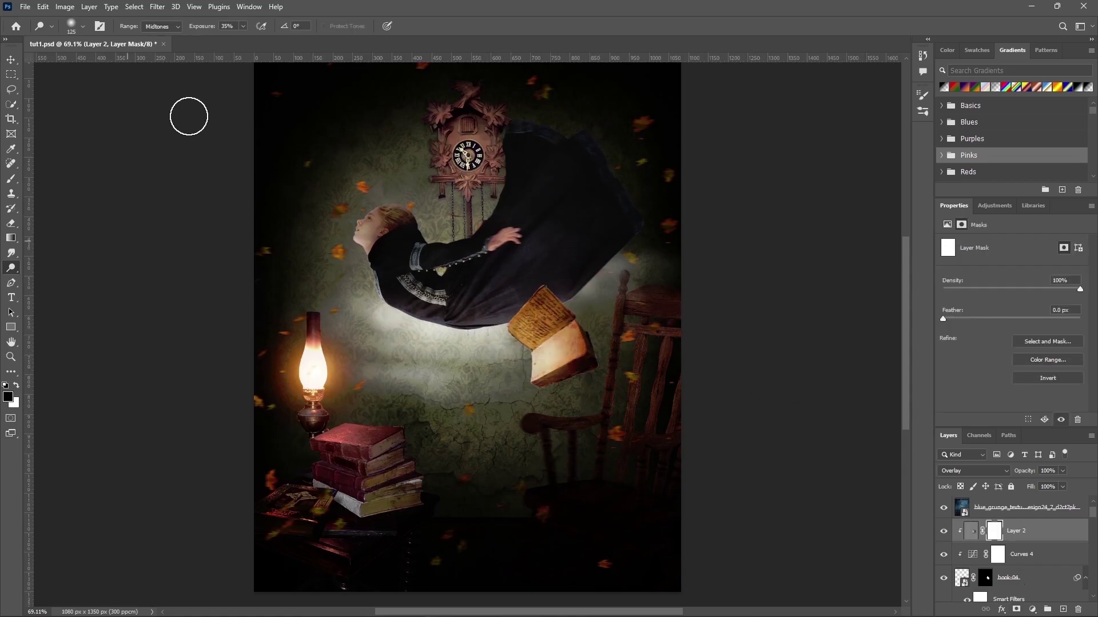
left_click(11, 178)
key("x")
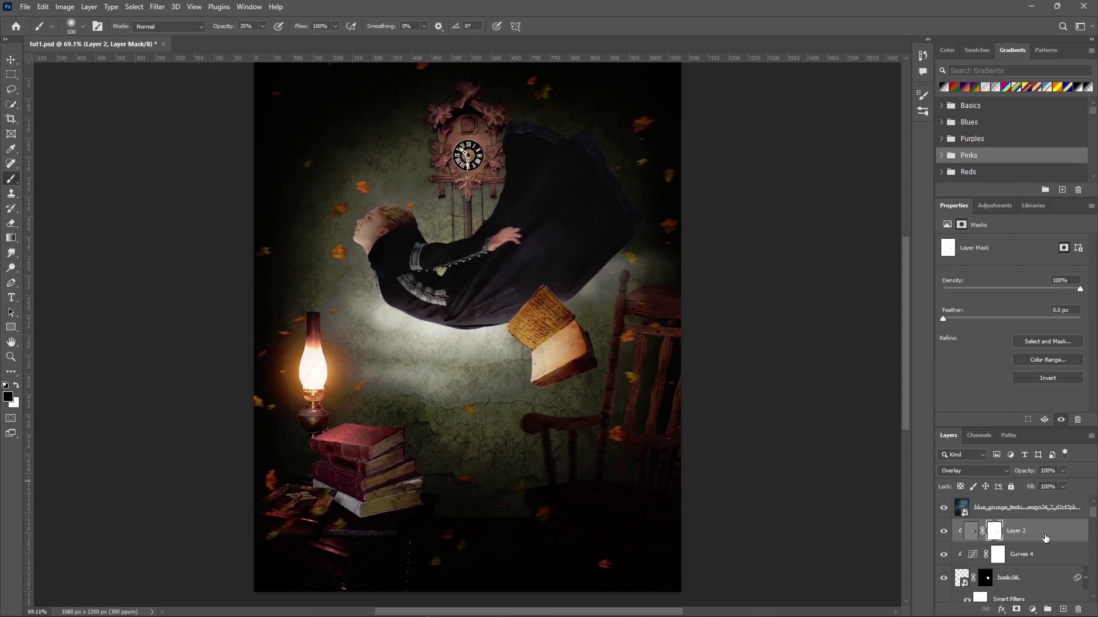
scroll(1023, 549, "down", 5)
left_click(978, 565)
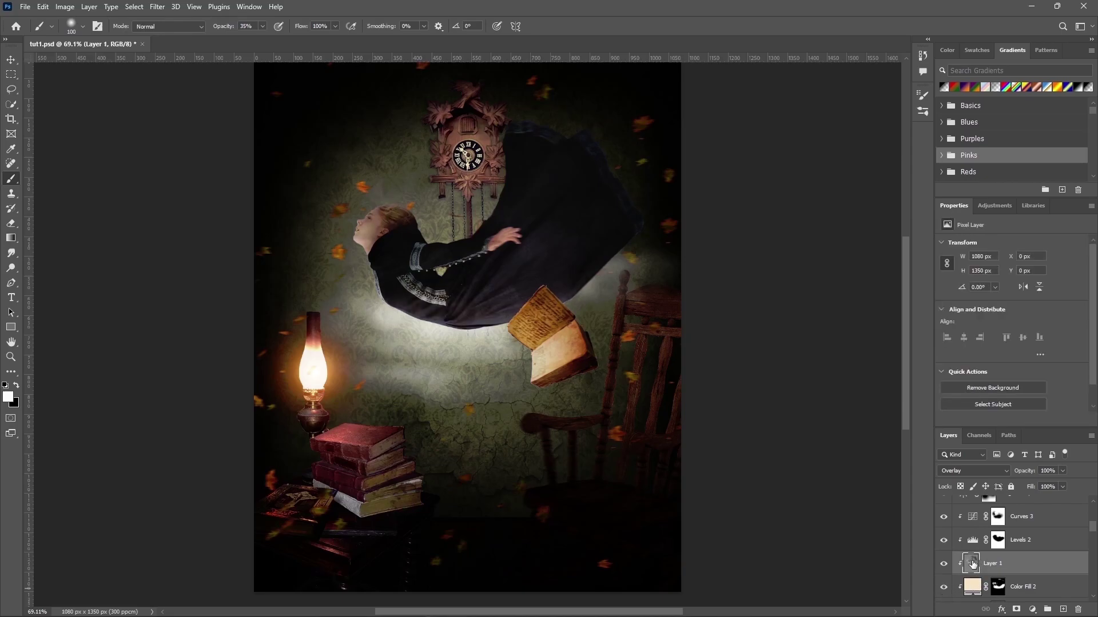
left_click(11, 268)
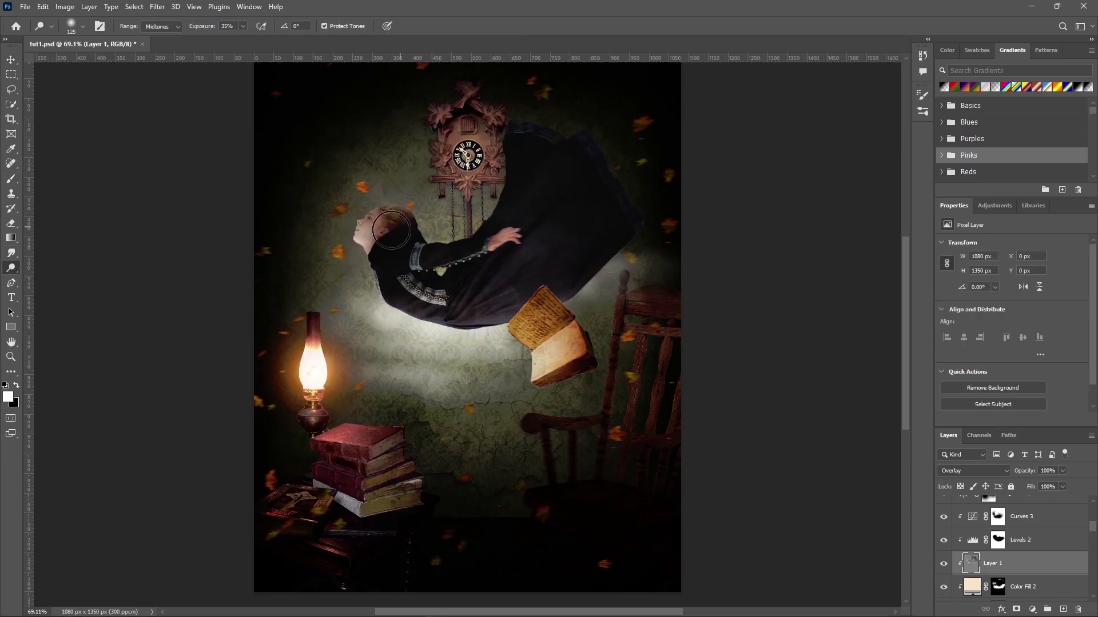
right_click(11, 267)
left_click(51, 279)
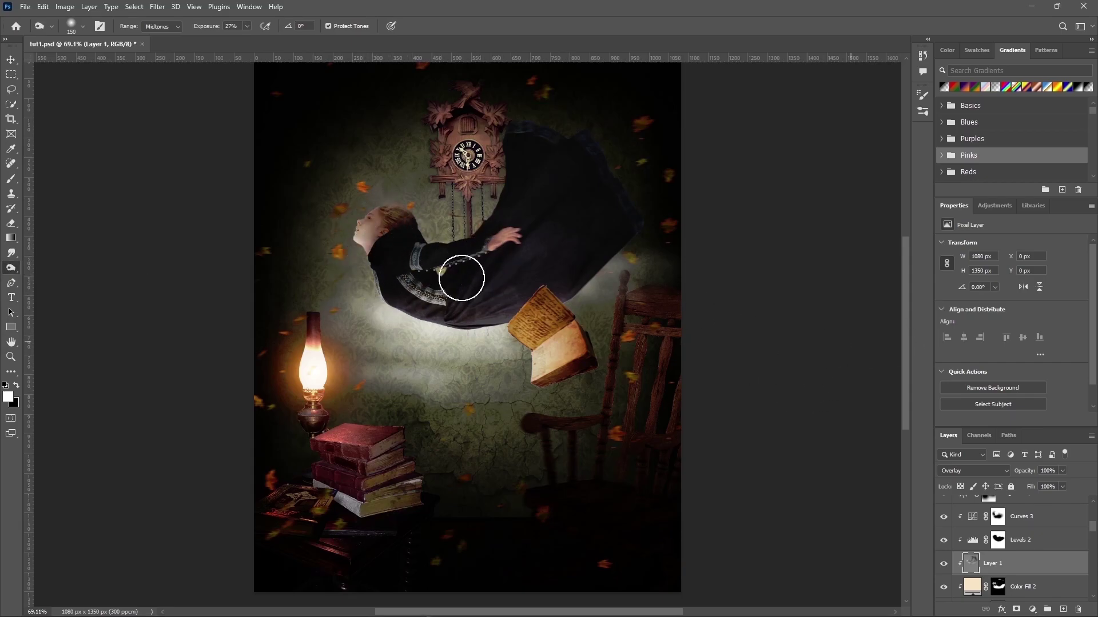
left_click(973, 588)
key("b")
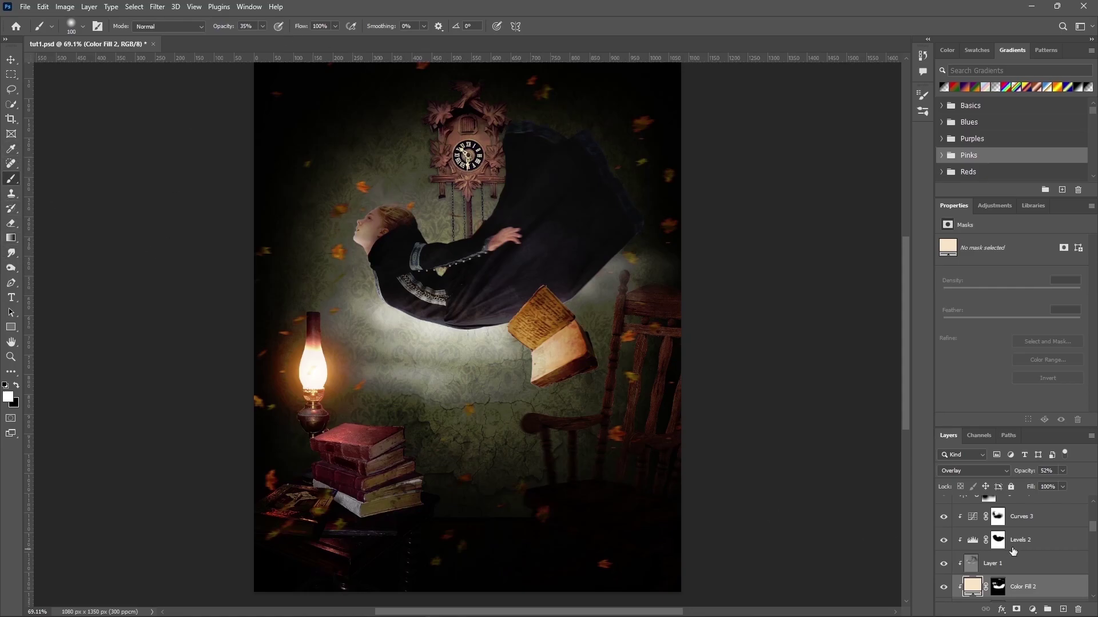
Step: Paint the warm Color Fill 2 onto the girl's face through its mask
left_click(997, 587)
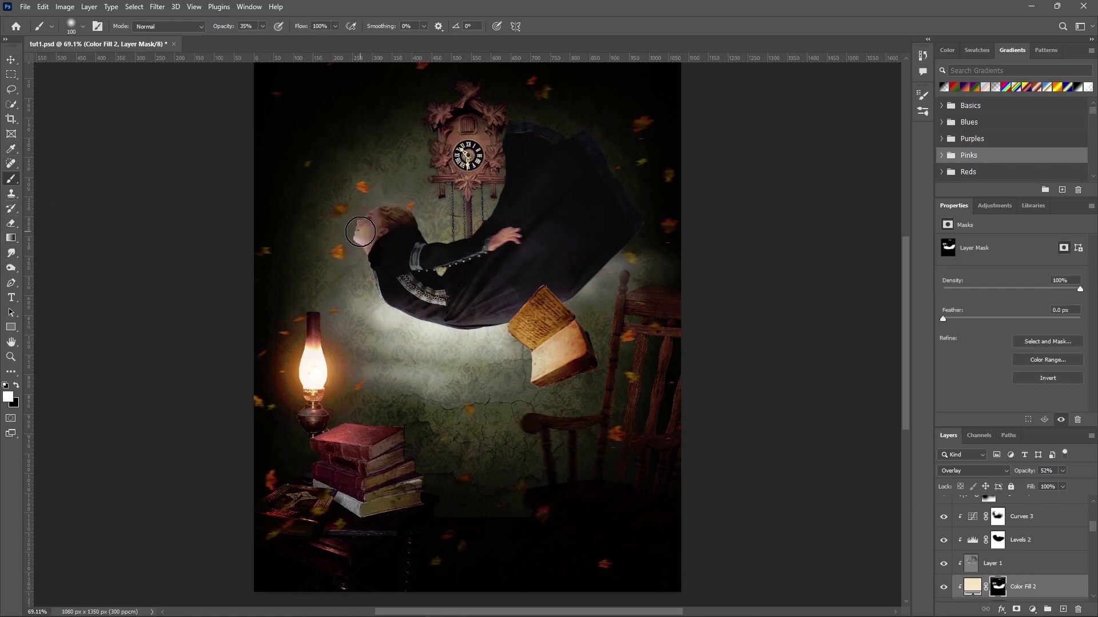
left_click_drag(360, 232, 377, 252)
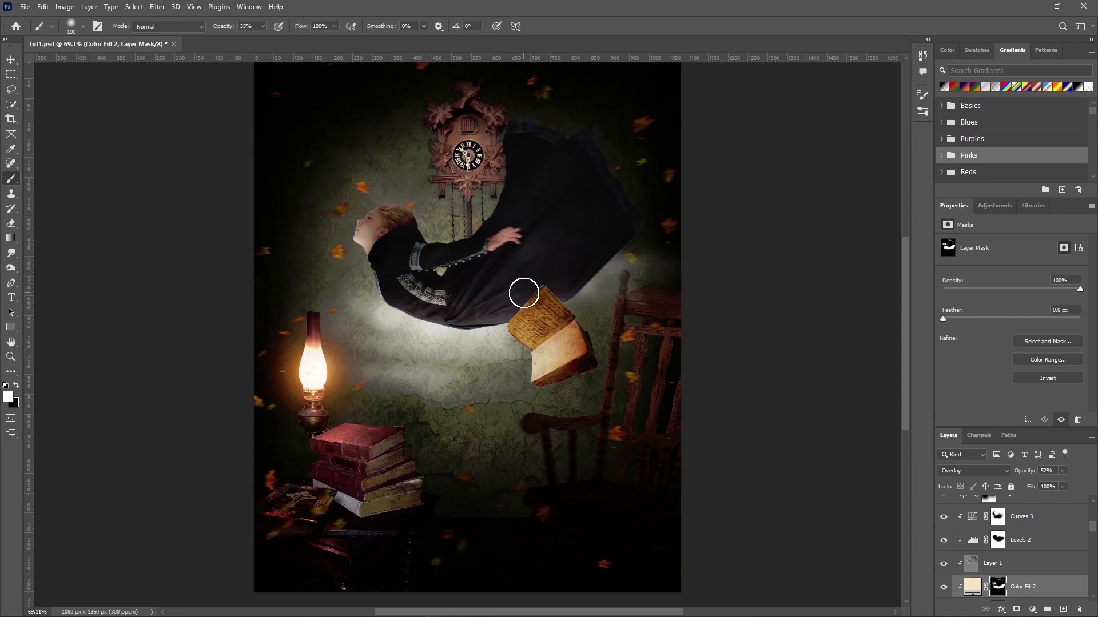
scroll(1035, 540, "up", 1)
scroll(1035, 541, "up", 1)
scroll(1034, 541, "up", 2)
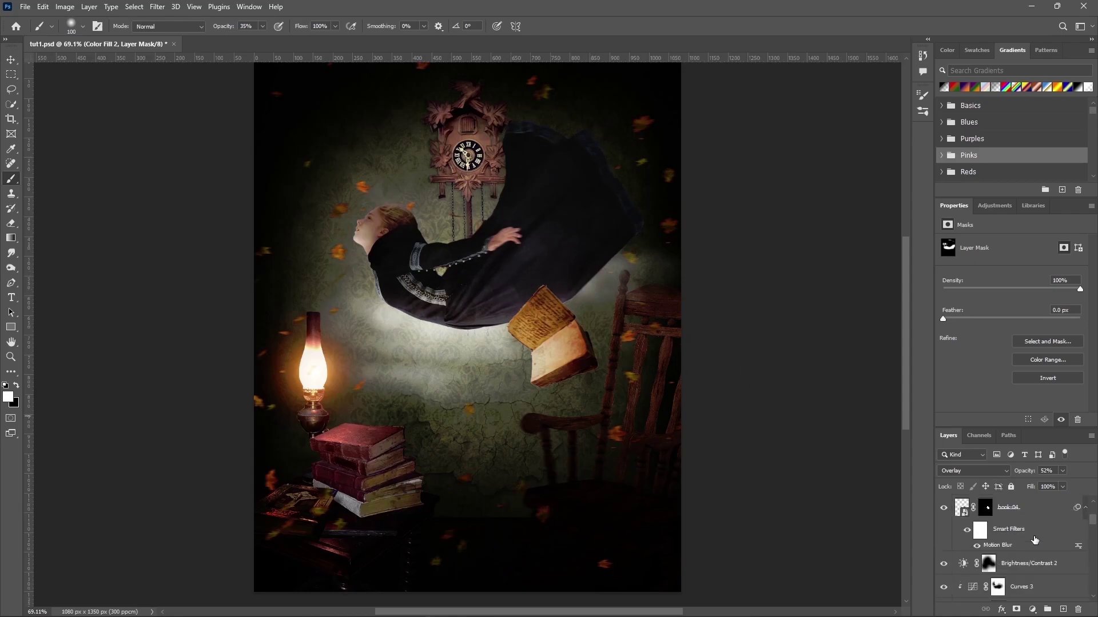
scroll(1035, 541, "down", 2)
scroll(1035, 540, "down", 2)
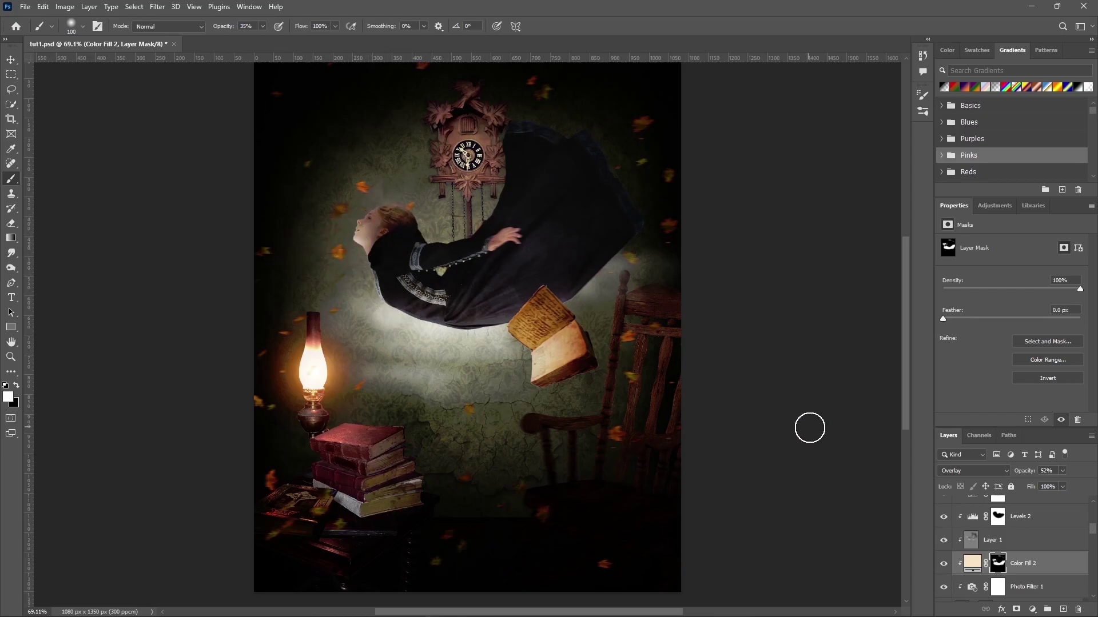
left_click(992, 540)
scroll(1029, 532, "up", 3)
key("z")
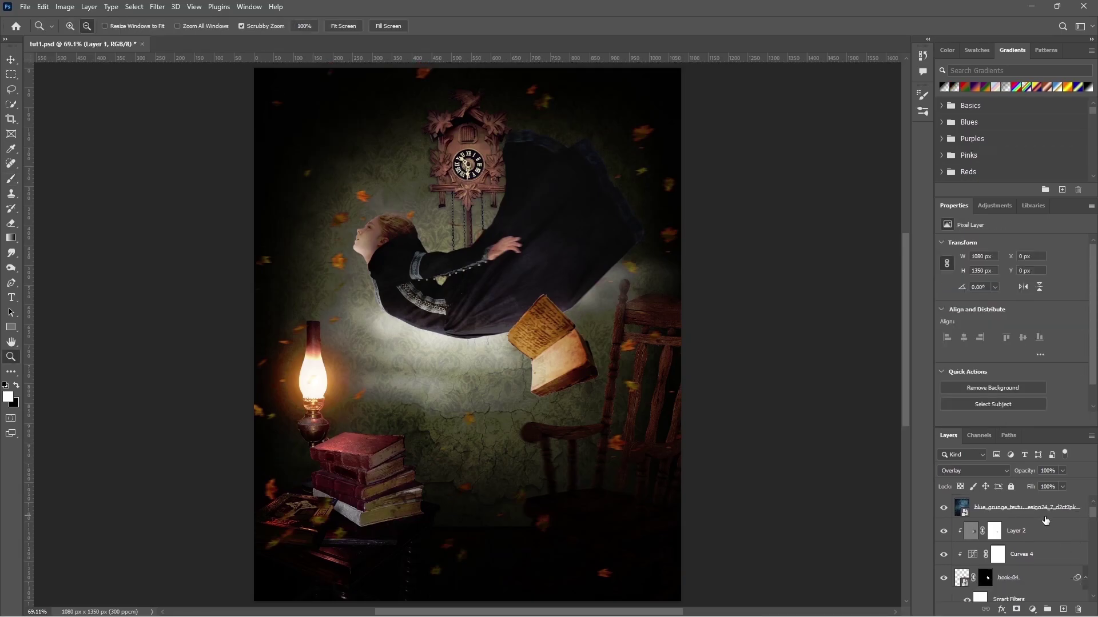
scroll(1046, 520, "down", 3)
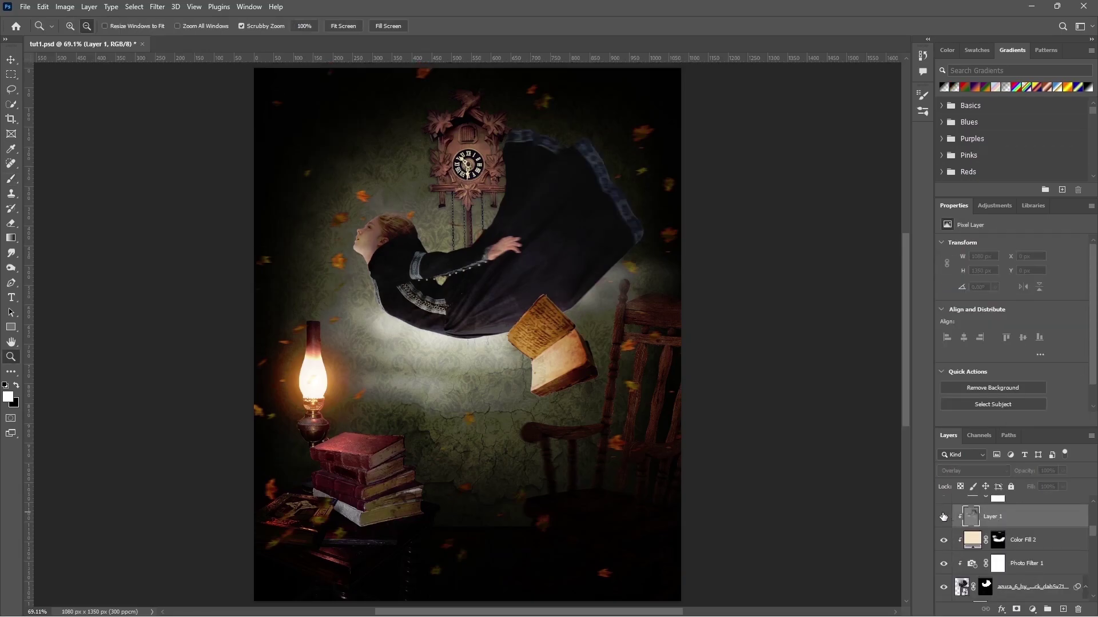
Step: Mask Layer 1 and paint it black off the upper dress edge and the girl's head
left_click(1016, 610)
left_click(11, 180)
key("x")
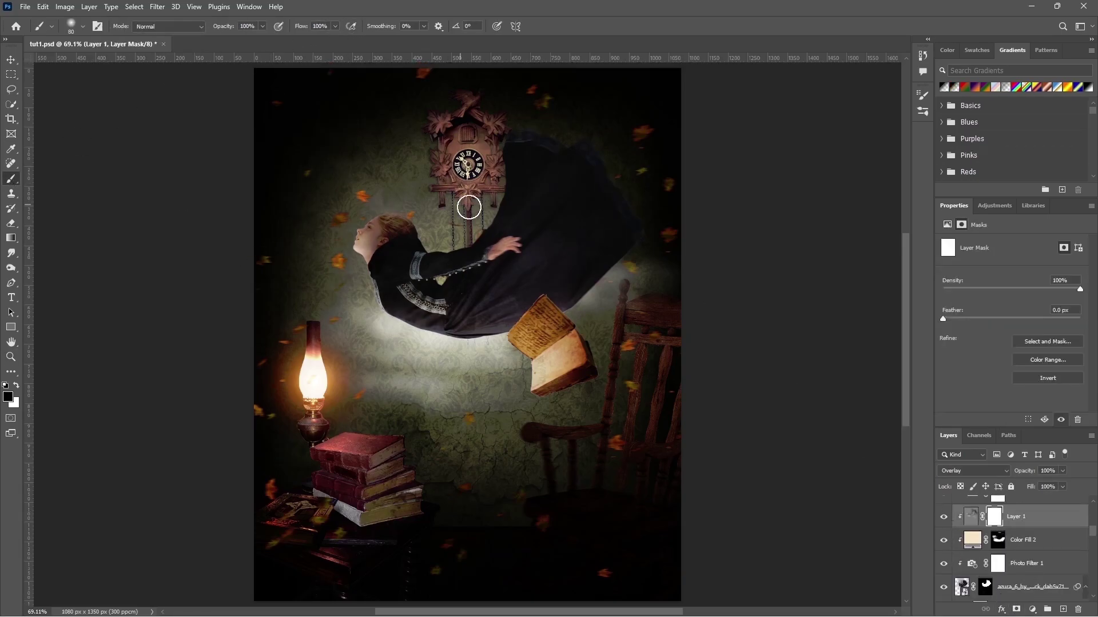
left_click_drag(628, 140, 620, 228)
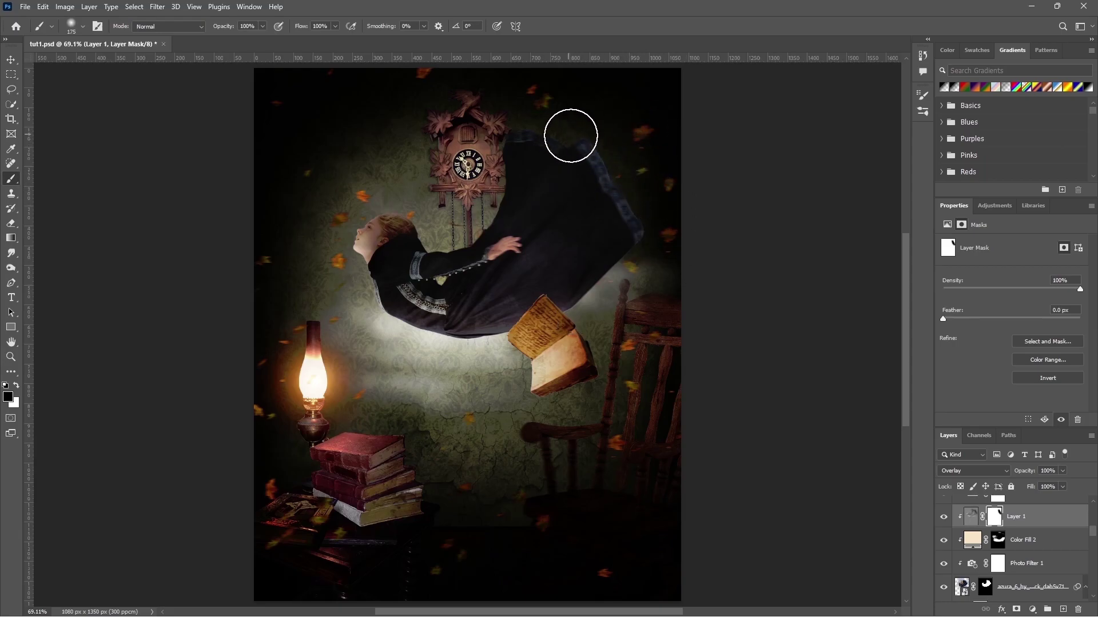
key("bracketleft")
key("bracketleft")
left_click_drag(386, 227, 375, 214)
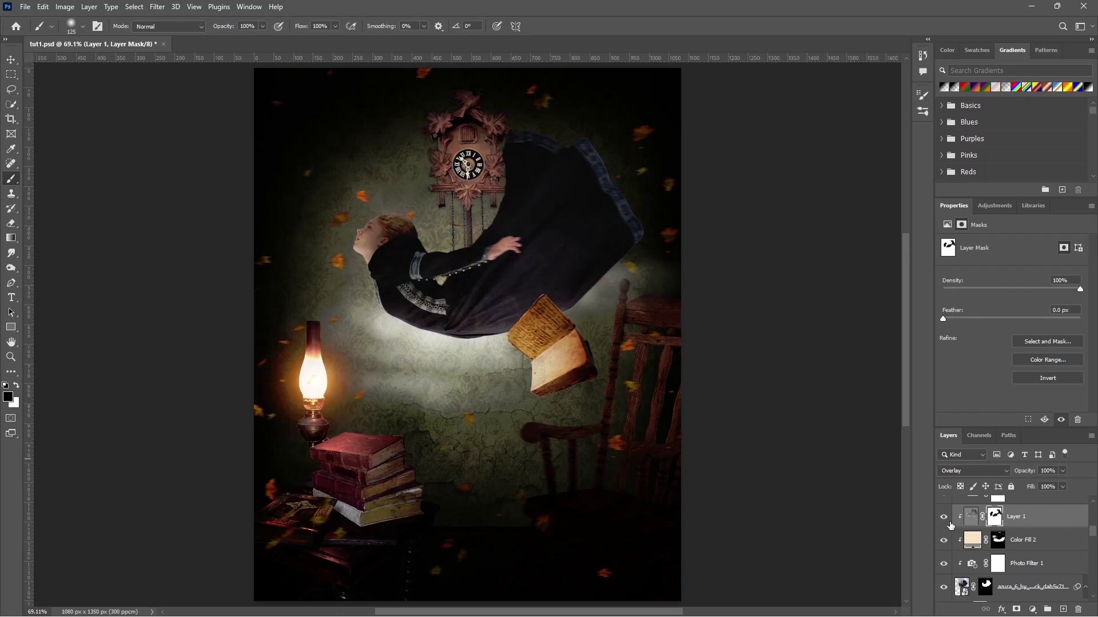
key("x")
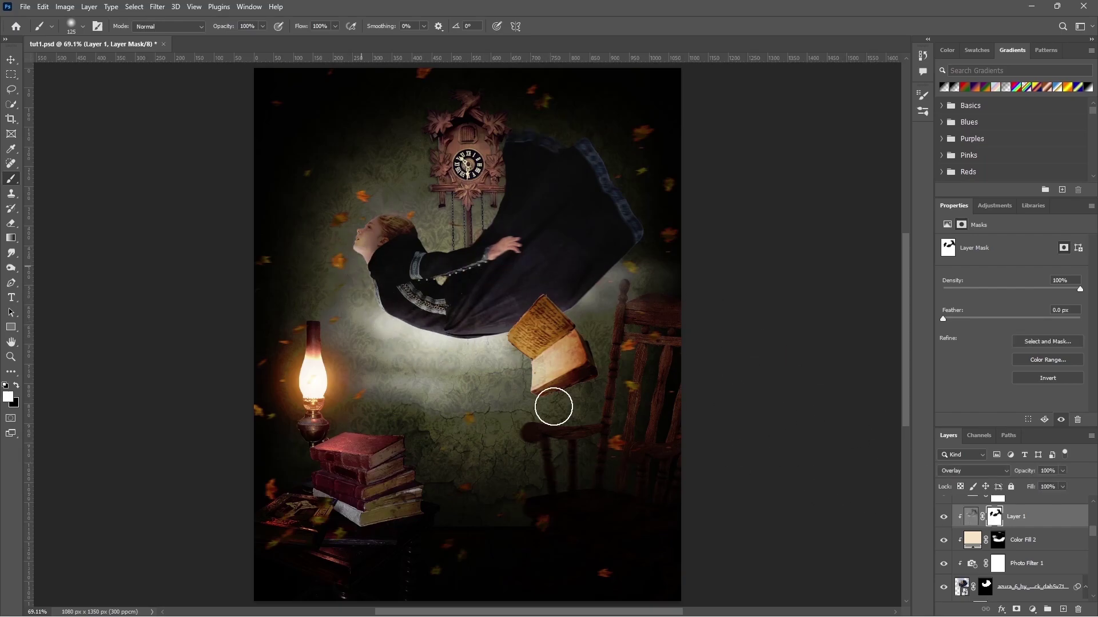
Step: Brush Color Fill 2's mask at 25% opacity around the hair and sleeve, then select Hue/Saturation 1
left_click(1035, 549)
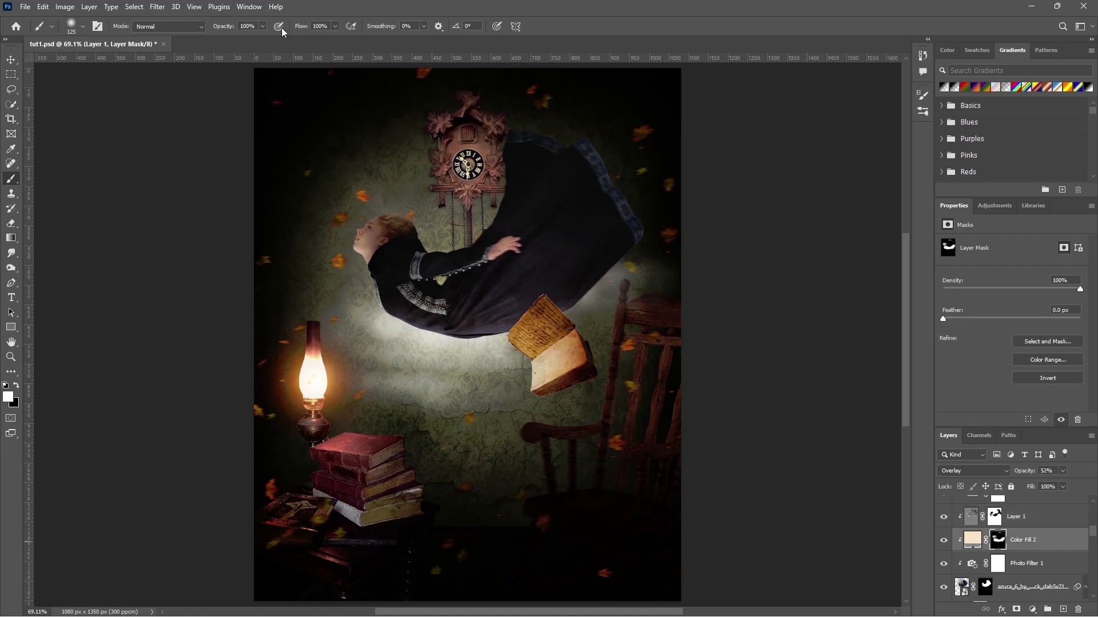
left_click(262, 26)
left_click_drag(262, 26, 223, 39)
key("x")
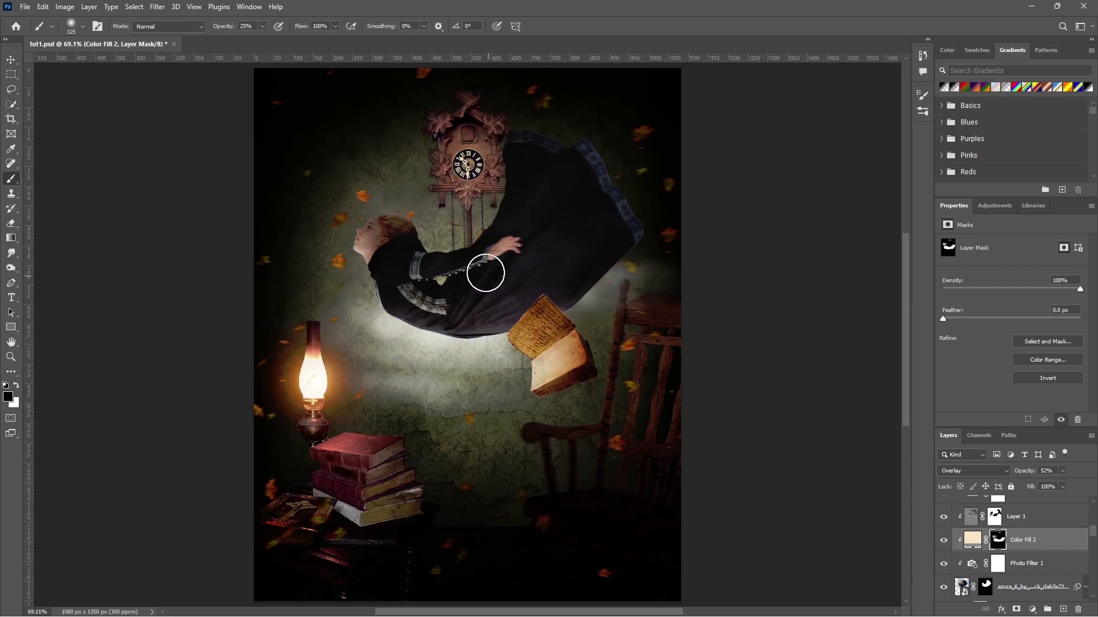
key("x")
key("x")
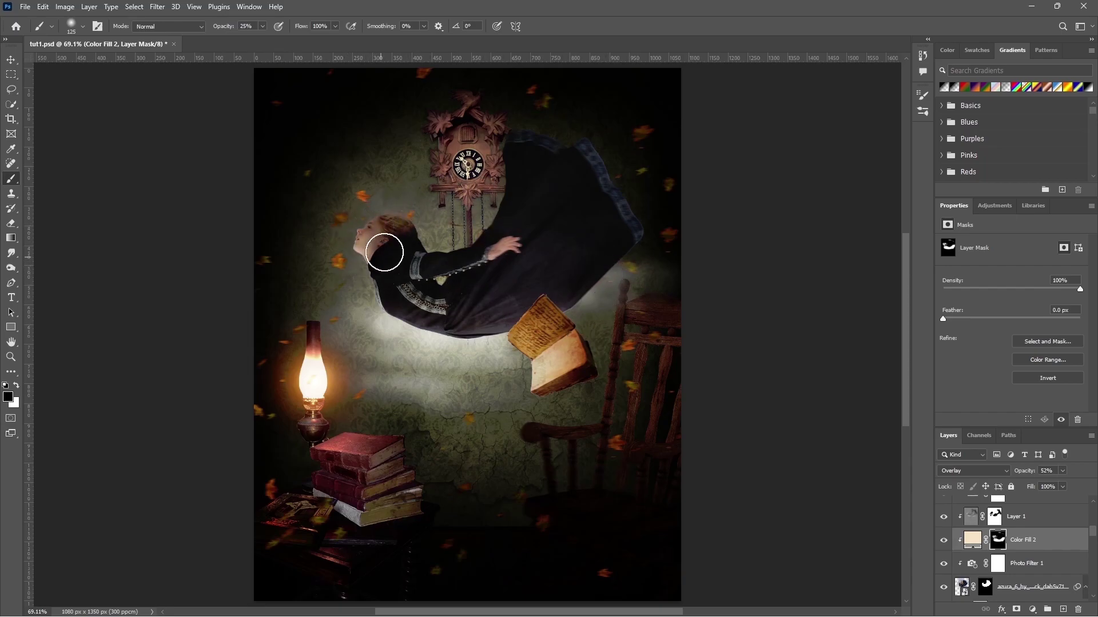
key("x")
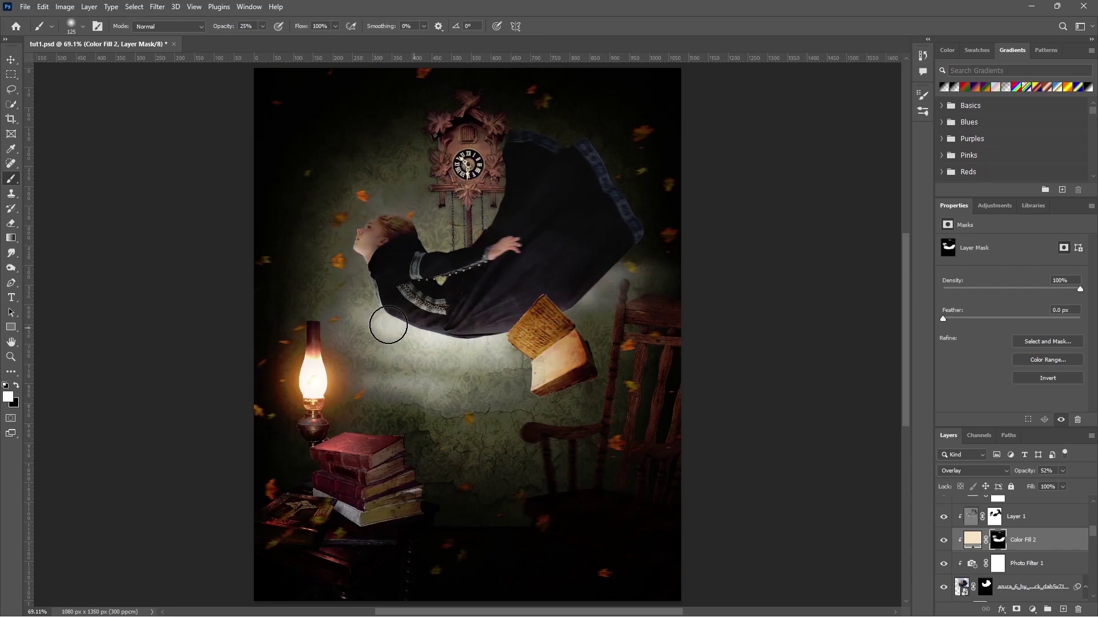
key("x")
left_click_drag(1088, 534, 1087, 507)
left_click(1028, 508)
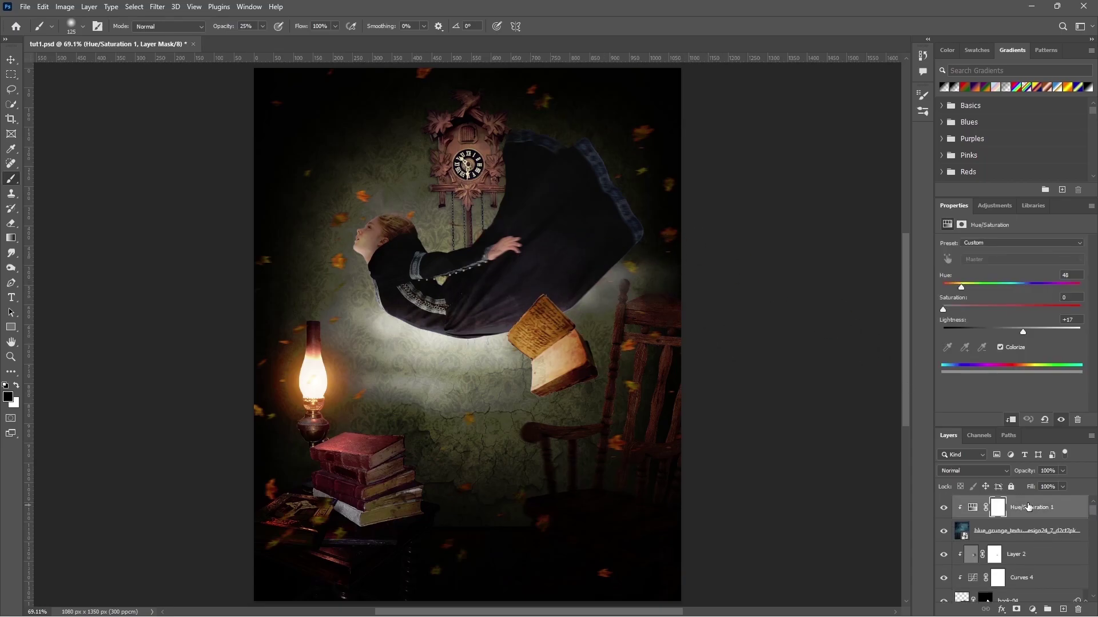
Step: Stamp all visible layers into a new top layer, convert it to a Smart Object and rename it
key("x")
key("ctrl+alt+shift+e")
right_click(1028, 507)
left_click(1021, 220)
double_click(984, 507)
type("shift ctrl alt e")
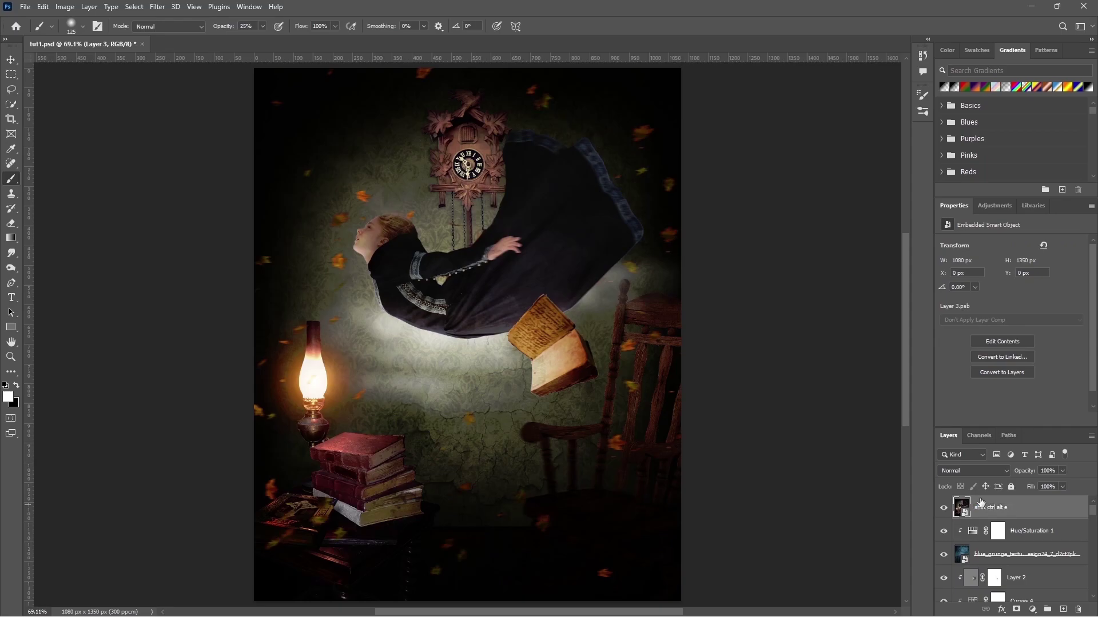
key("Return")
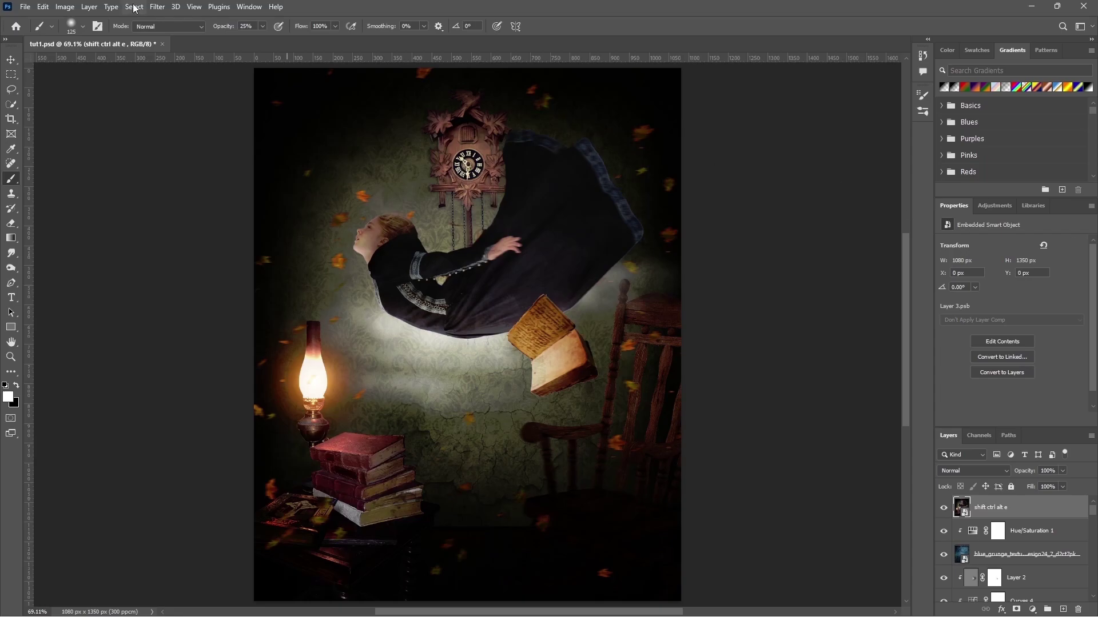
Step: Open the Camera Raw filter on the merged smart object
left_click(158, 7)
left_click(183, 94)
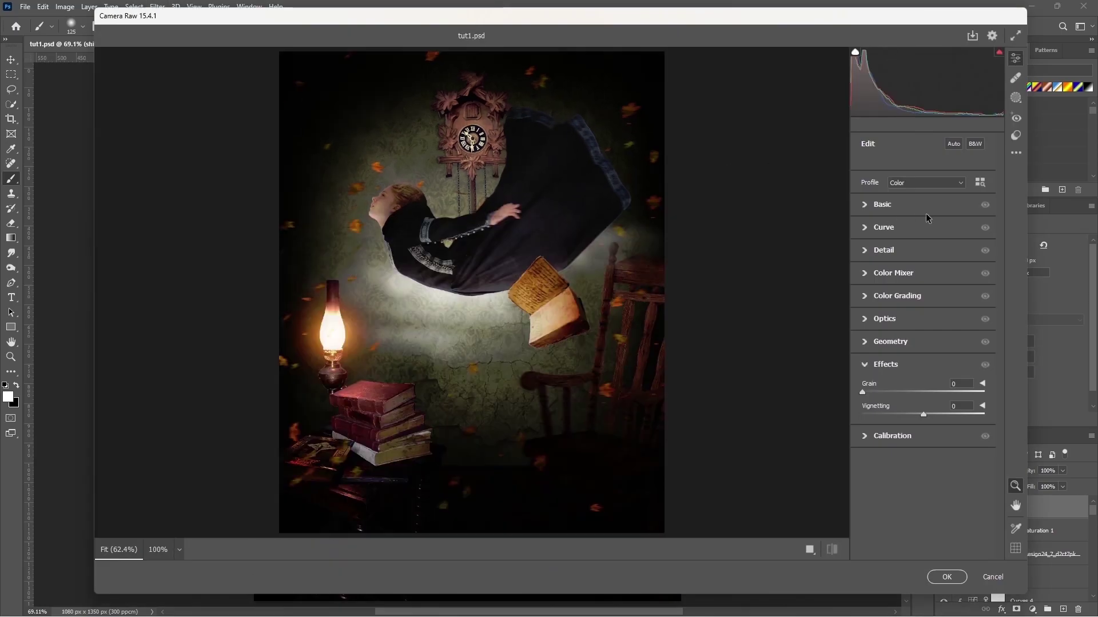
left_click(865, 205)
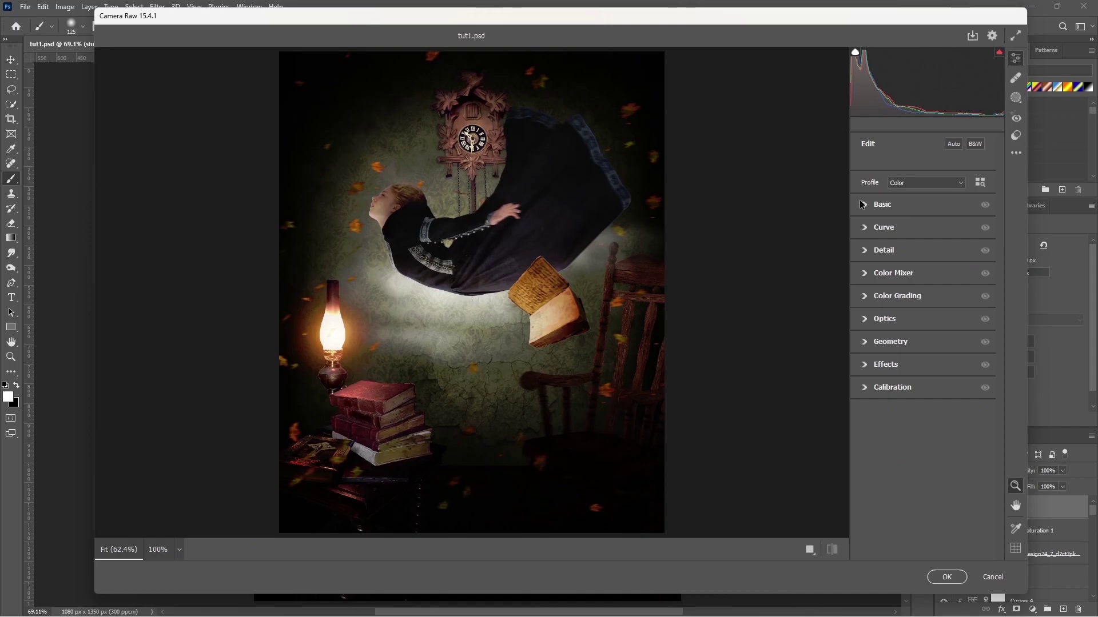
Step: Grade basic tones in Camera Raw (Shadows -24, Whites +33, Clarity +14) and reveal the vignetting settings
left_click(865, 204)
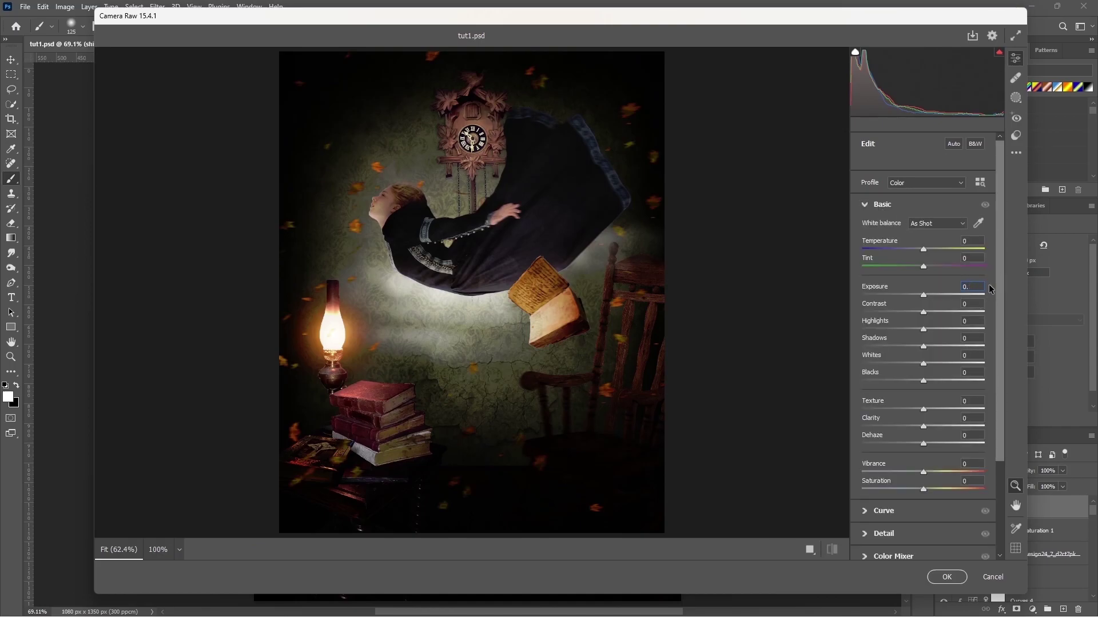
type("15")
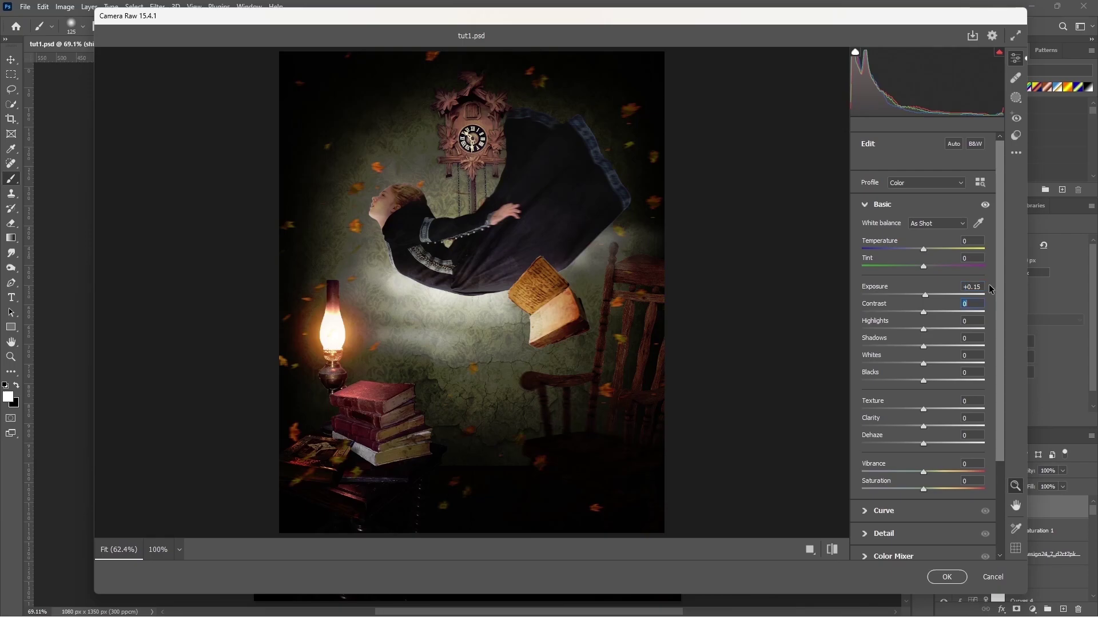
type("12")
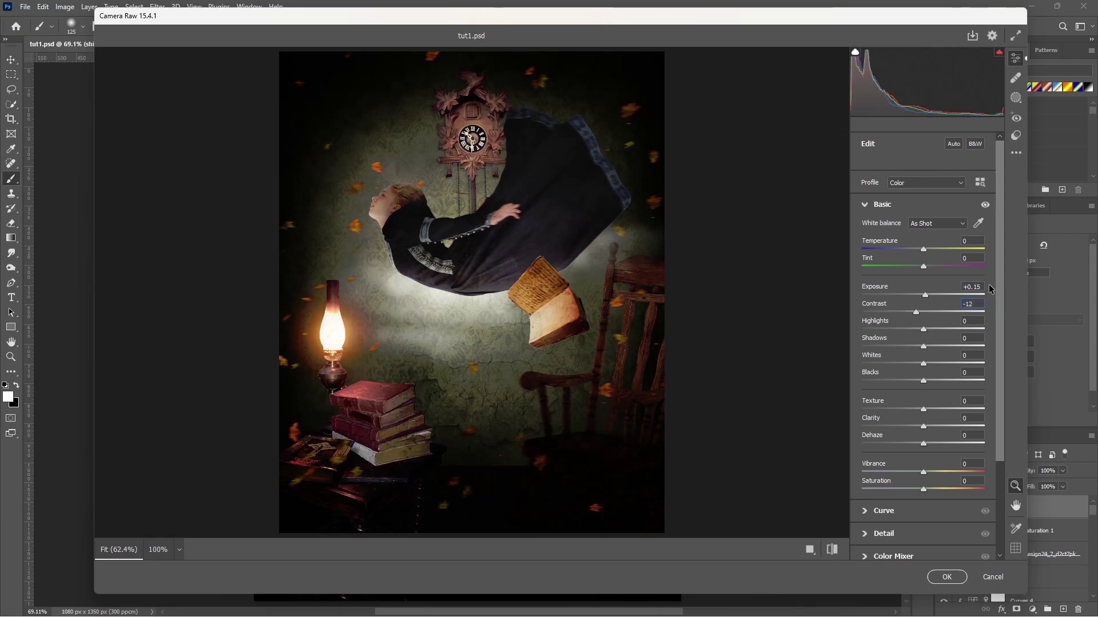
type("-7")
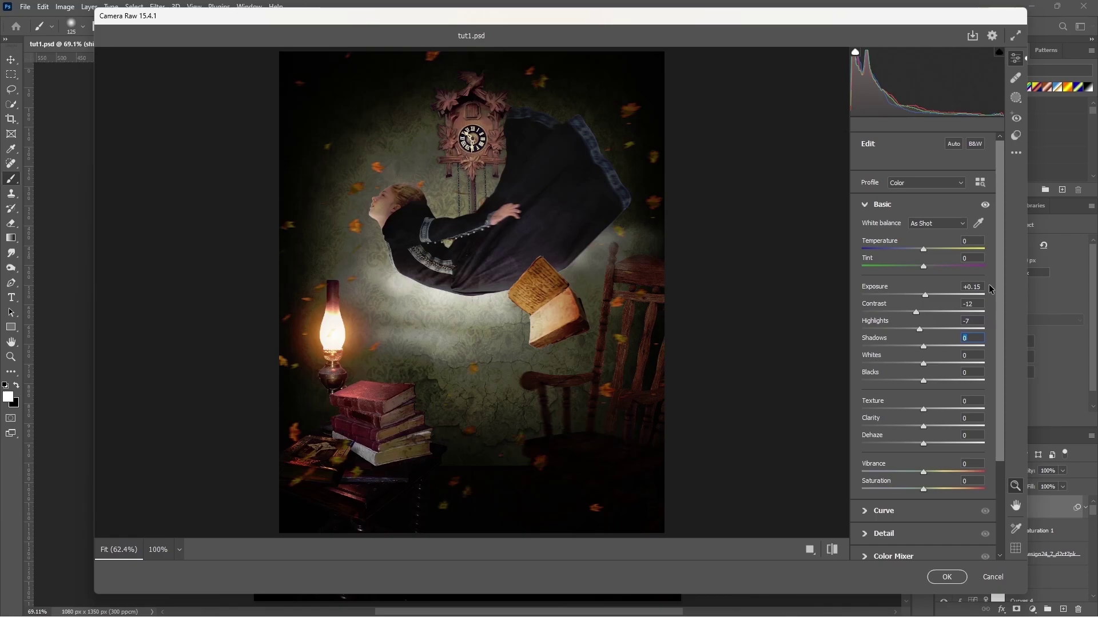
key("Tab")
type("-24")
type("33")
key("Tab")
key("Tab")
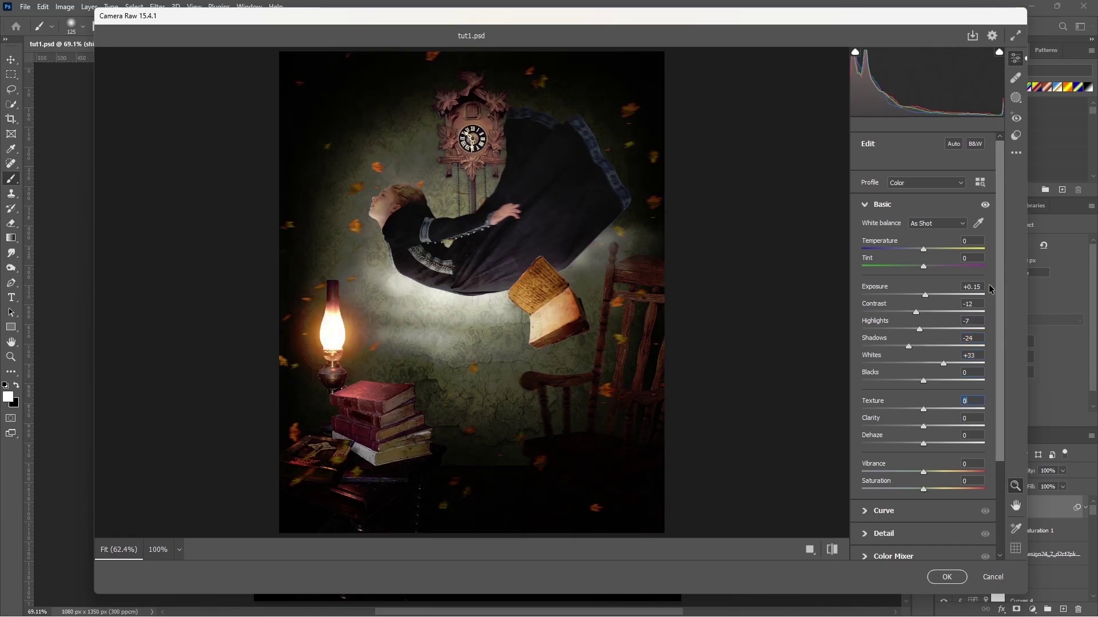
type("14")
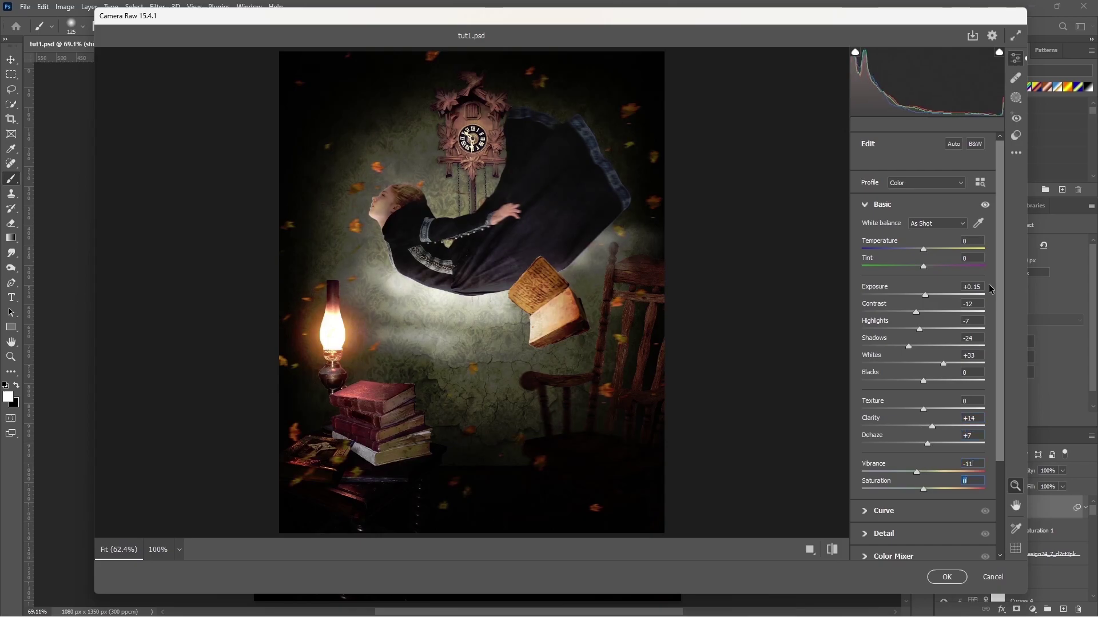
scroll(926, 400, "down", 3)
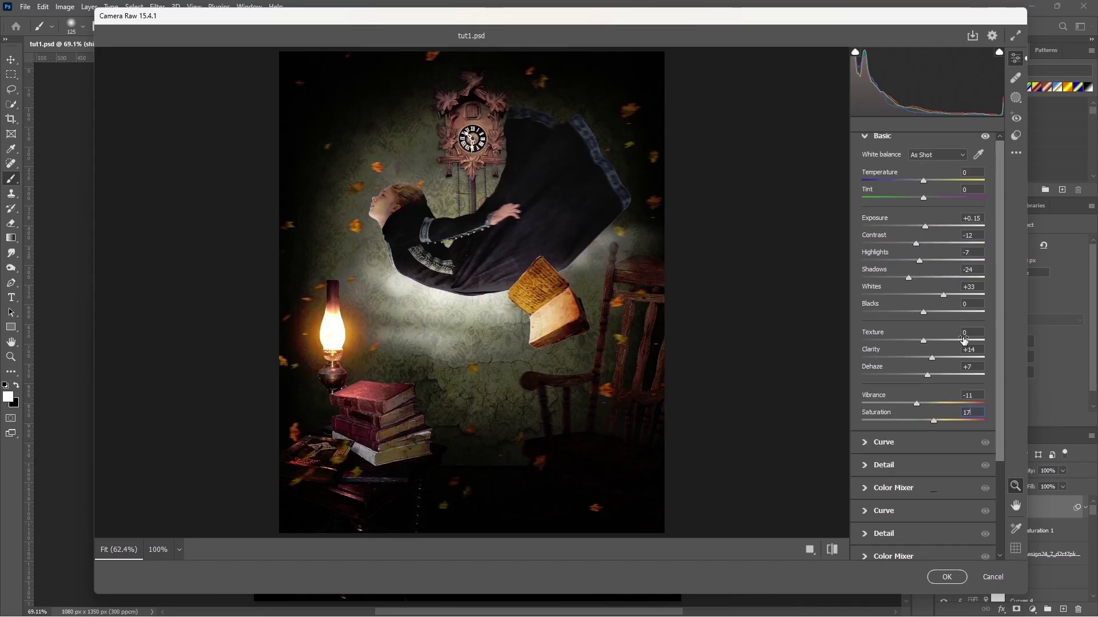
scroll(864, 488, "down", 1)
left_click(866, 526)
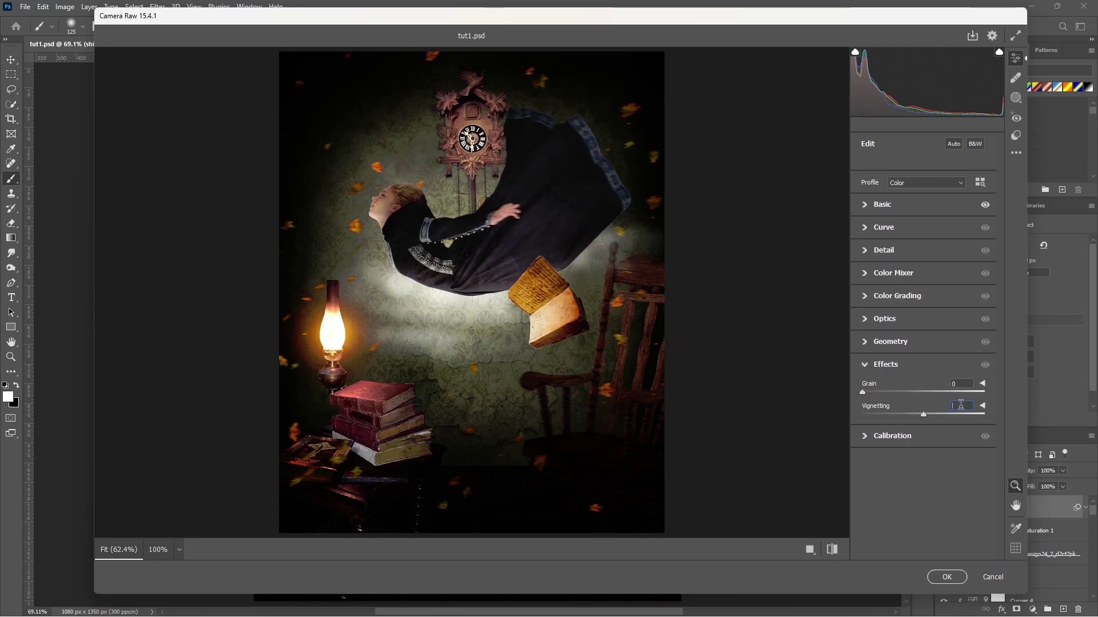
Step: Apply the Camera Raw grade with -10 vignetting, then name the new merged layer 'shift ctrl alt e'
type("-10")
left_click(947, 577)
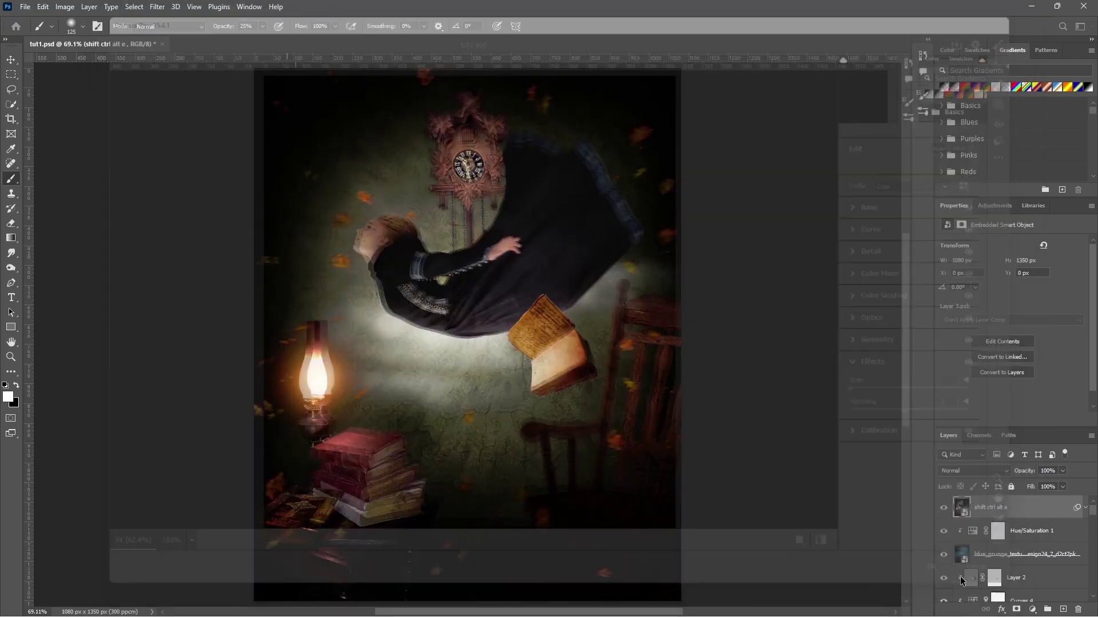
right_click(1009, 512)
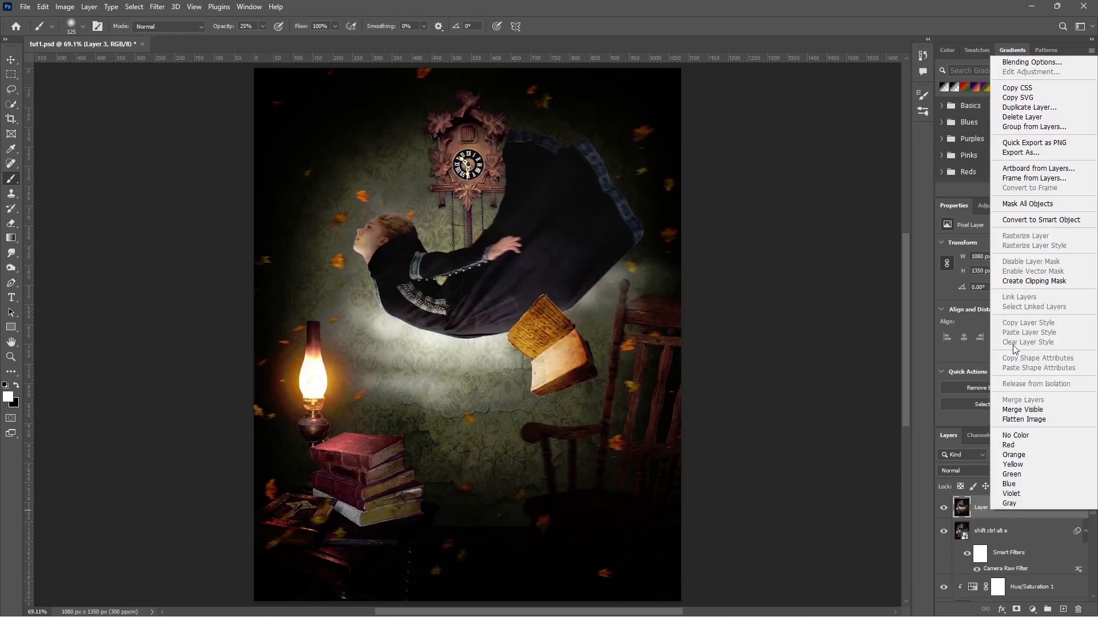
left_click(1015, 222)
double_click(998, 532)
left_click(986, 510)
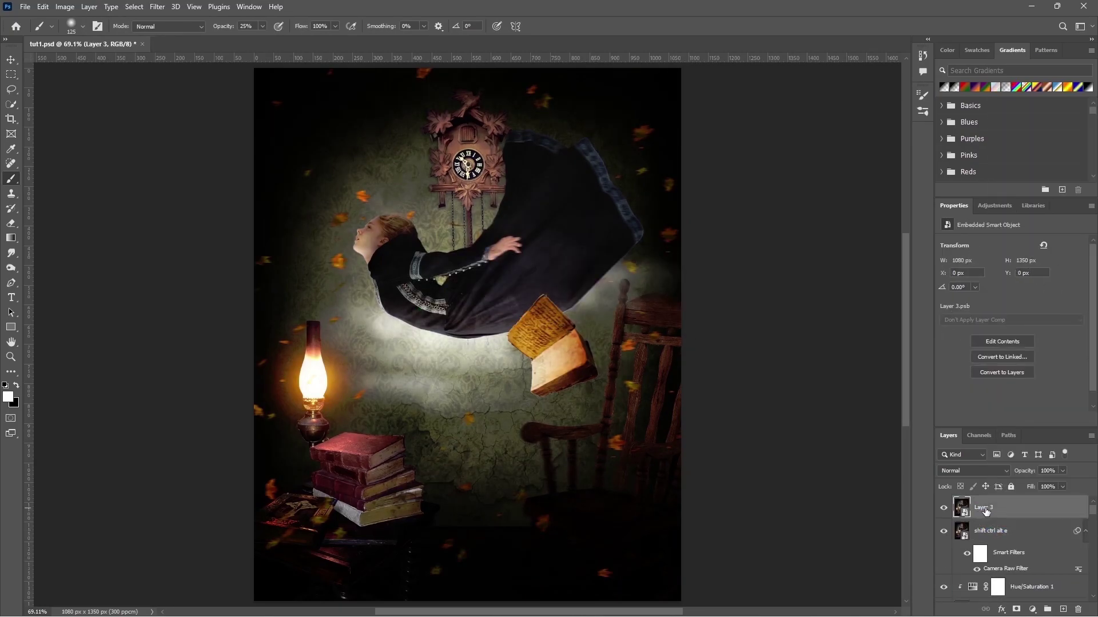
type("shift ctrl alt e")
key("Return")
Step: Open Camera Raw on the new merged layer and apply the Modern 08 profile
left_click(157, 6)
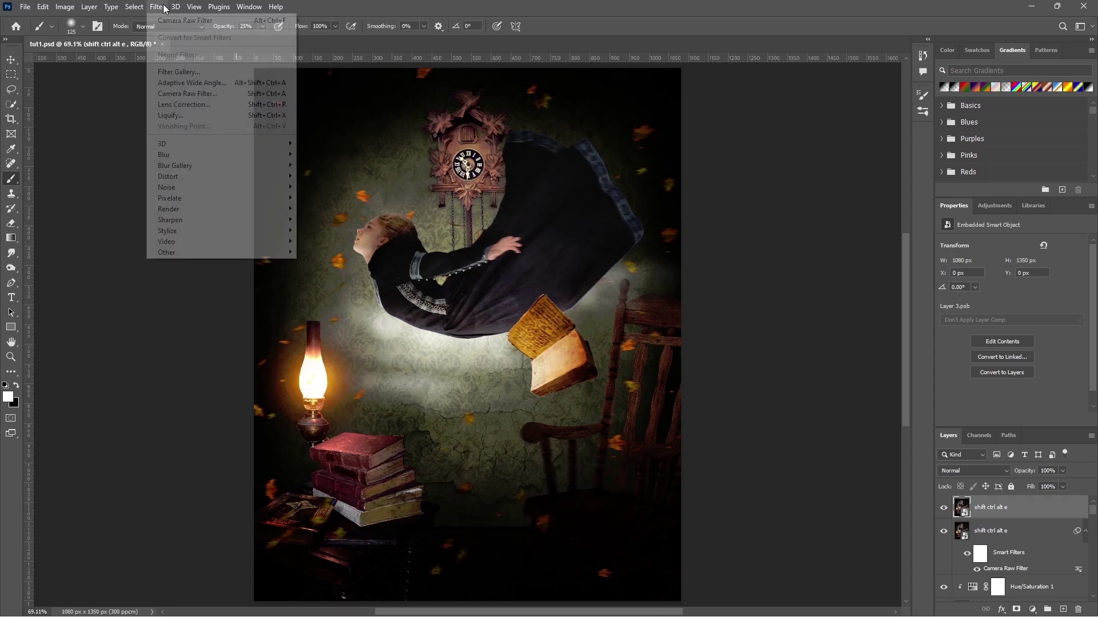
left_click(200, 94)
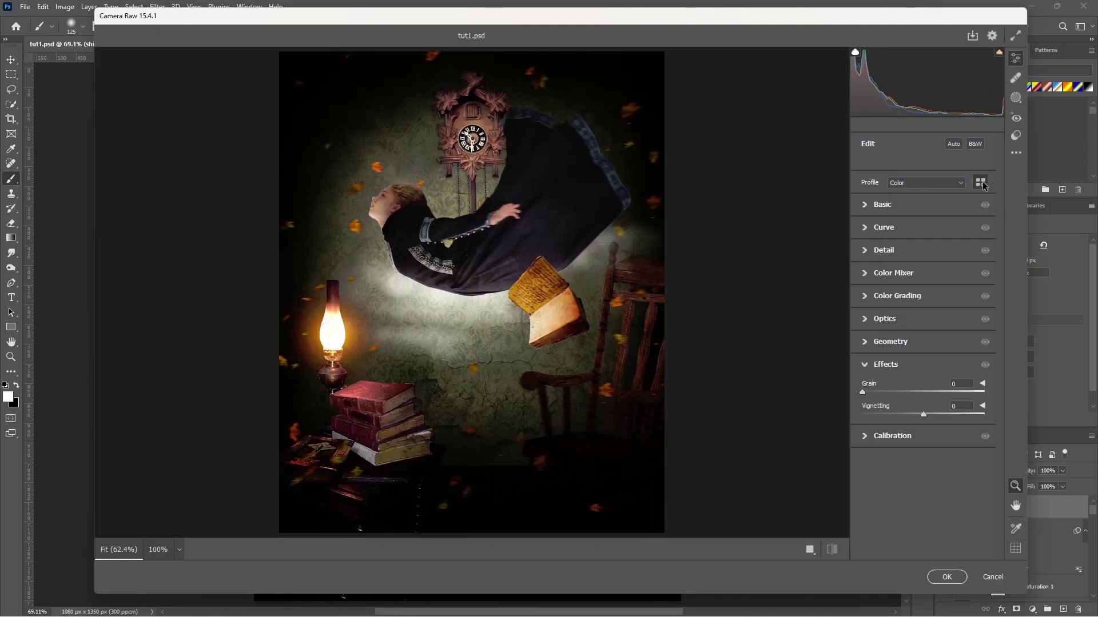
left_click(980, 182)
left_click(864, 362)
scroll(967, 503, "down", 5)
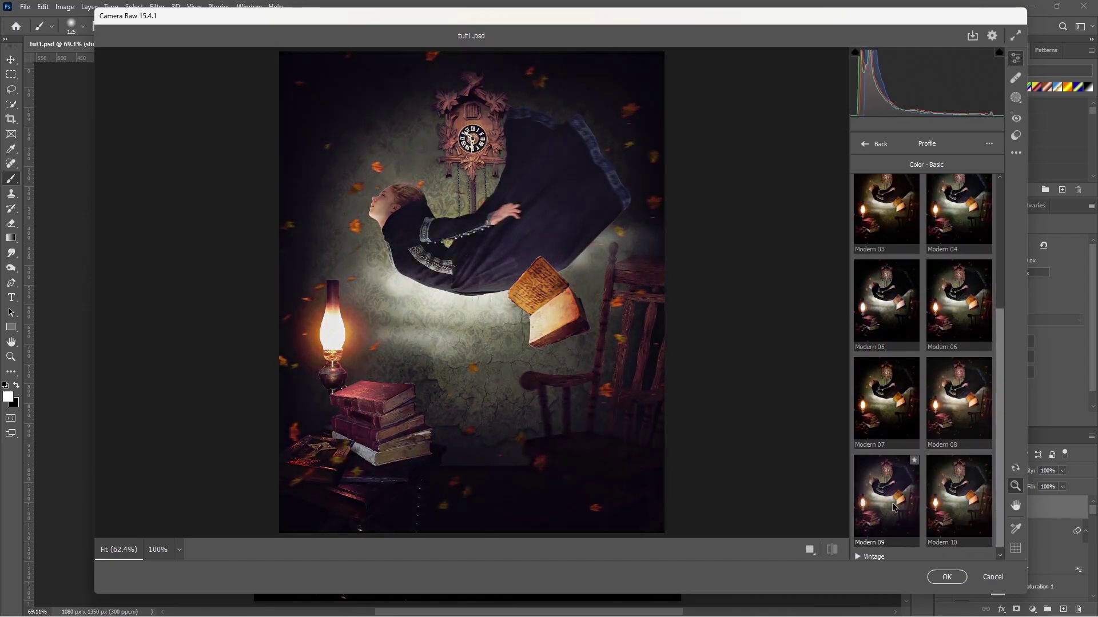
left_click(962, 420)
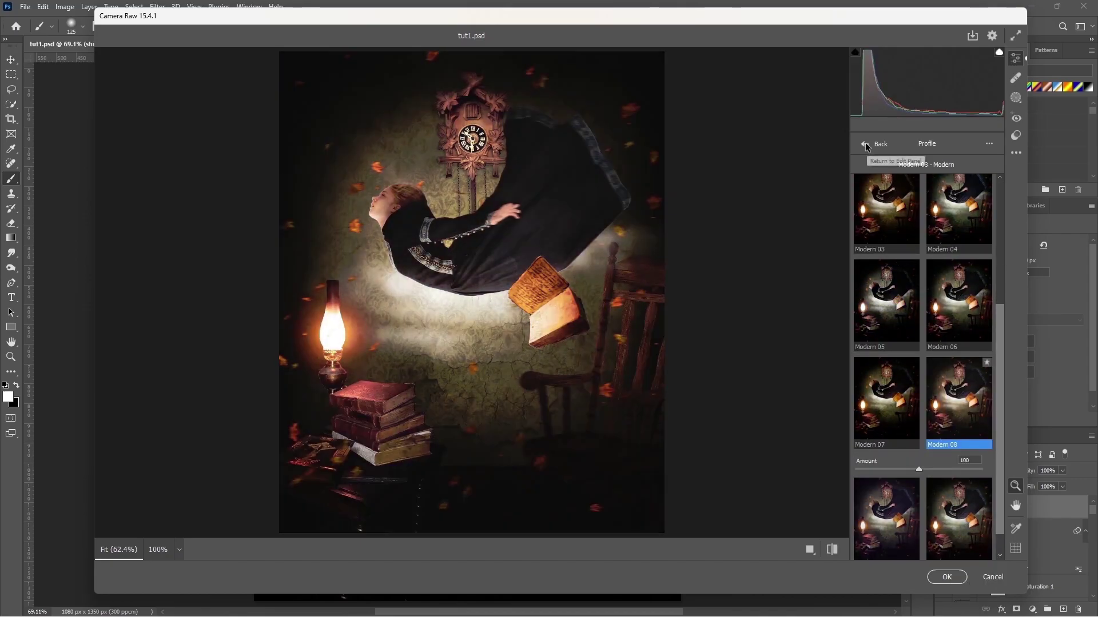
left_click(866, 144)
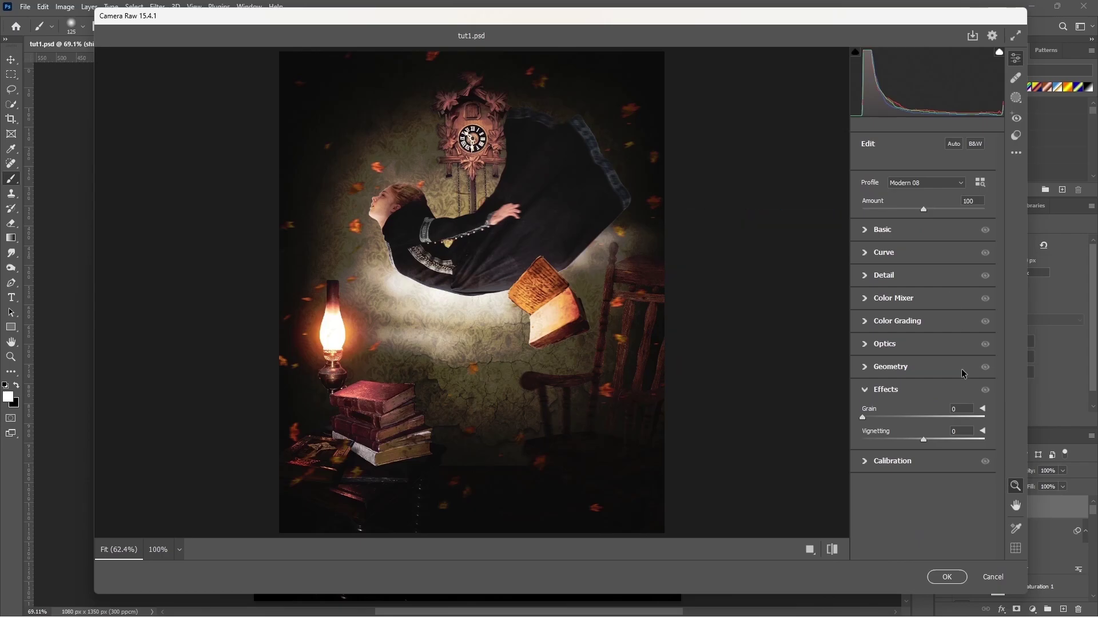
Step: Set the Optics lens distortion to -18
left_click(869, 344)
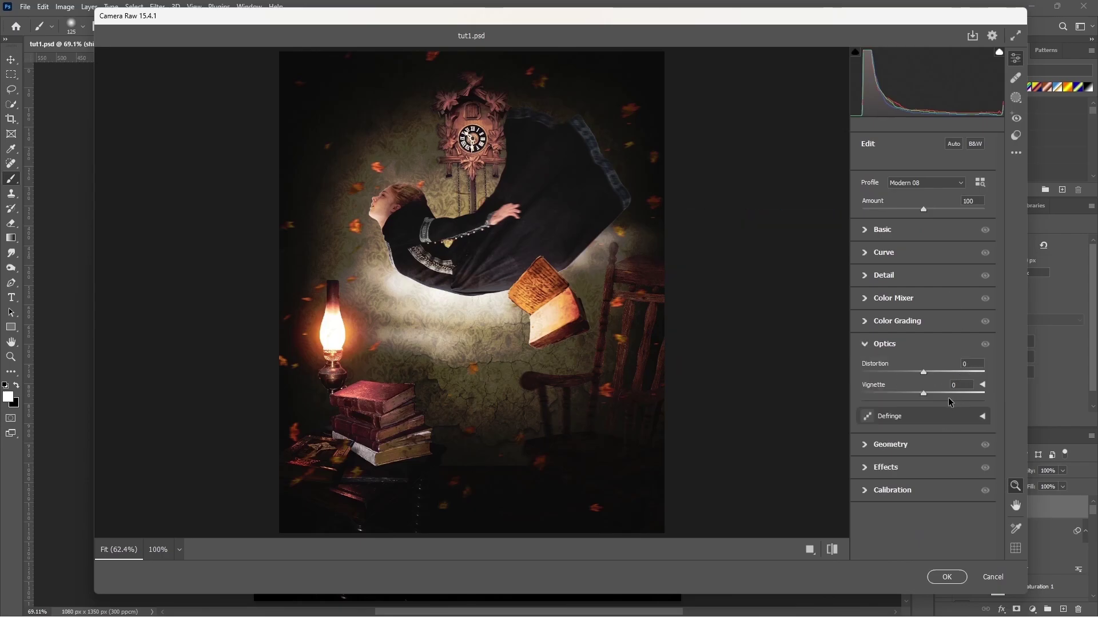
left_click_drag(923, 394, 903, 395)
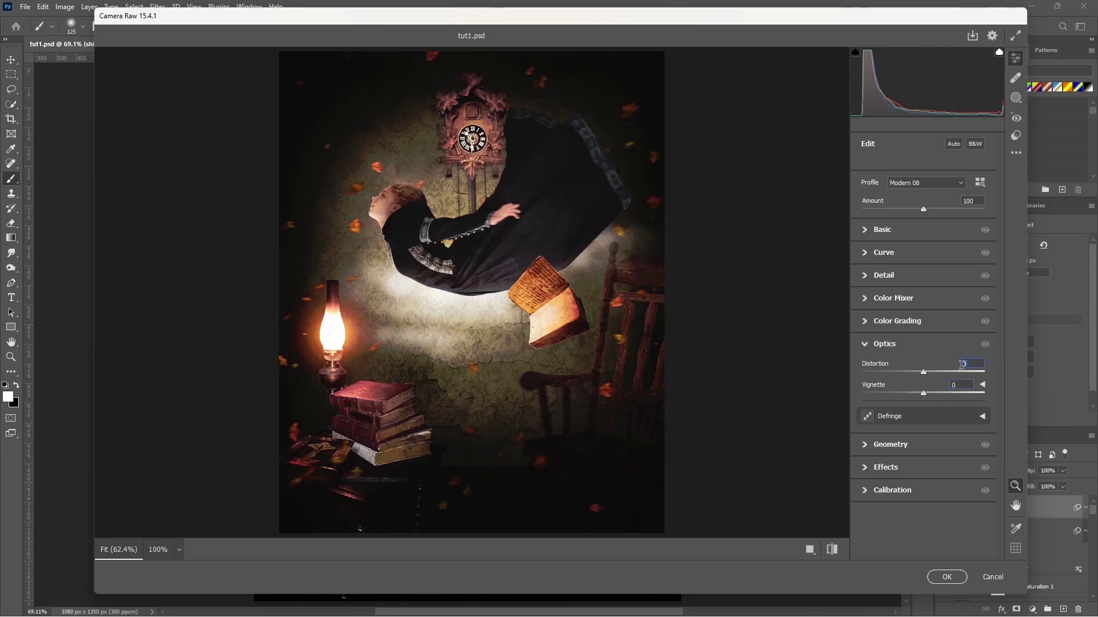
left_click_drag(962, 365, 978, 360)
type("21")
left_click_drag(912, 376, 915, 377)
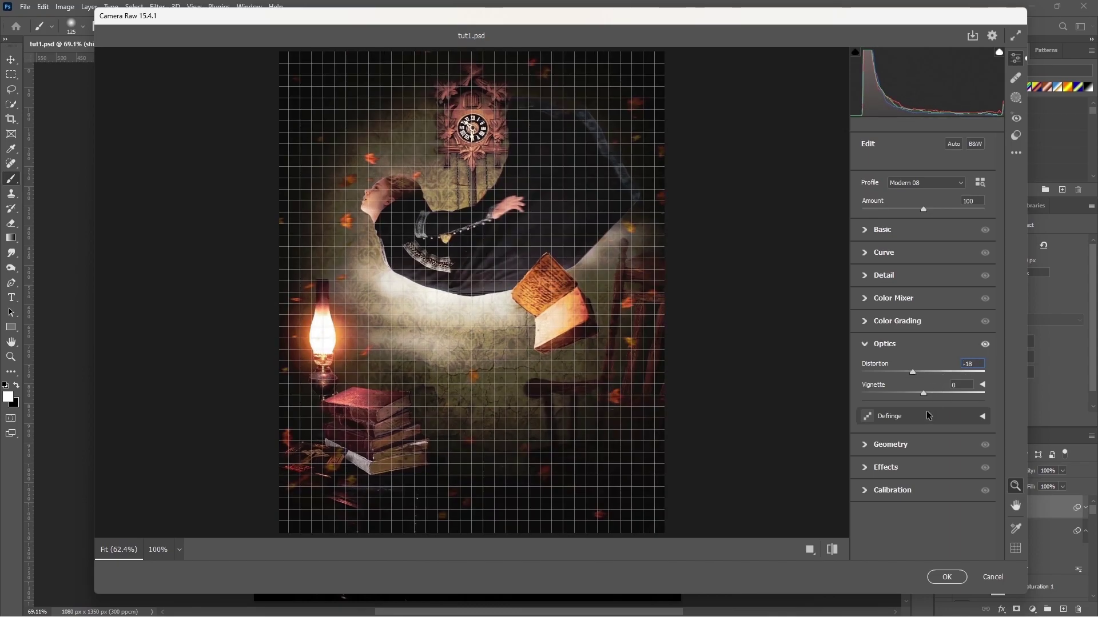
Step: Set Grain to 10 and apply the Camera Raw filter
left_click(866, 468)
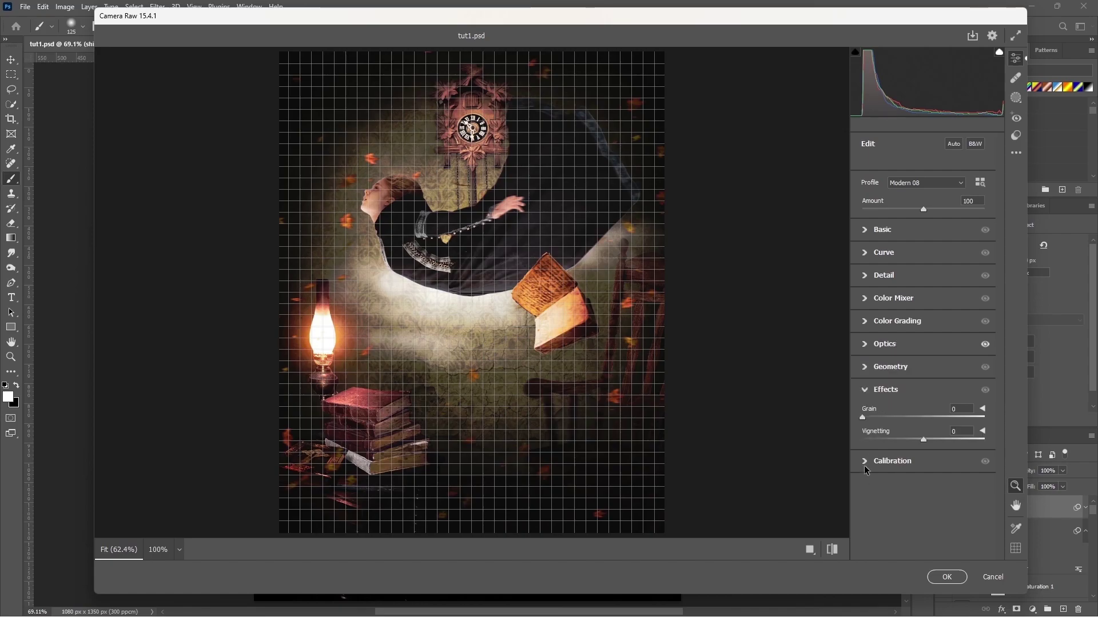
left_click(965, 408)
type("10")
key("Return")
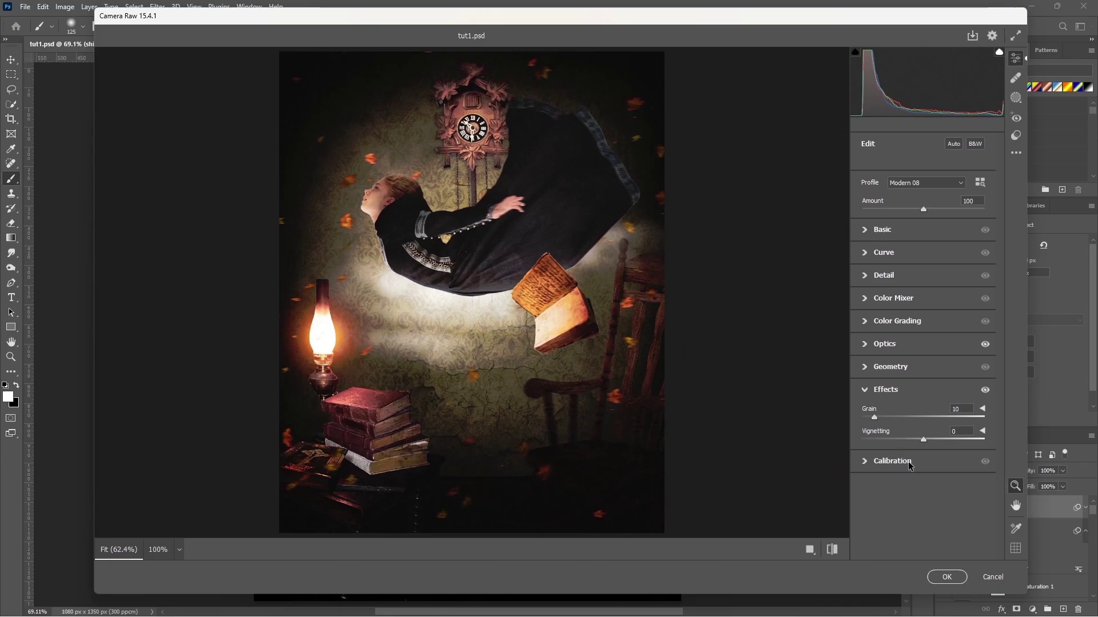
left_click(947, 576)
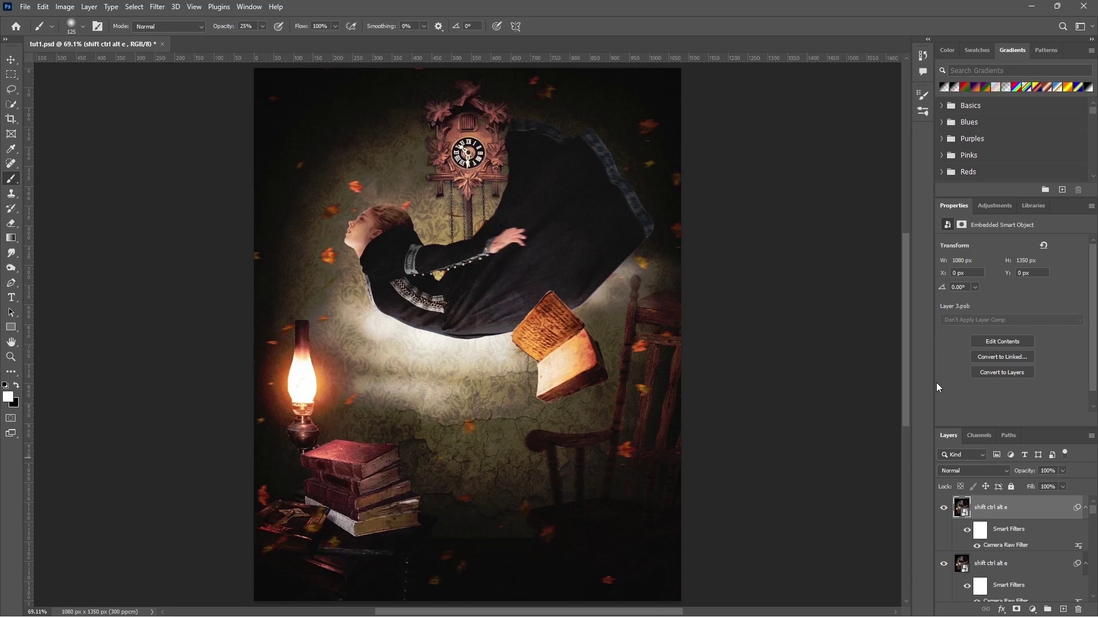
Step: Apply a 4 px Tilt-Shift blur with the sharp band spanning from the clock down to the books
left_click(157, 7)
mouse_move(177, 166)
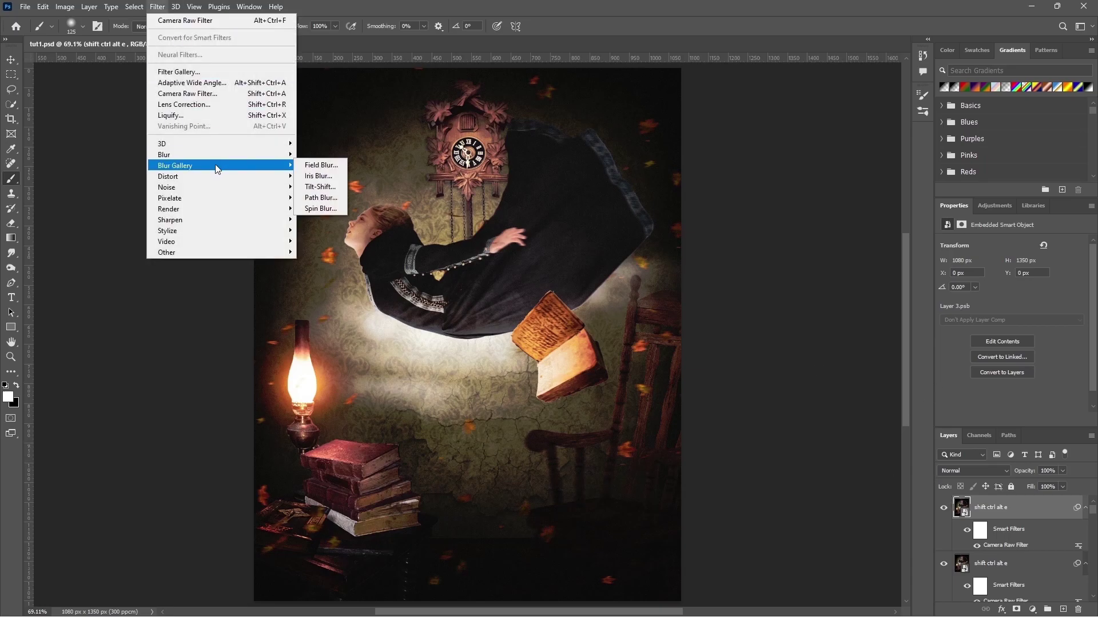
left_click(320, 187)
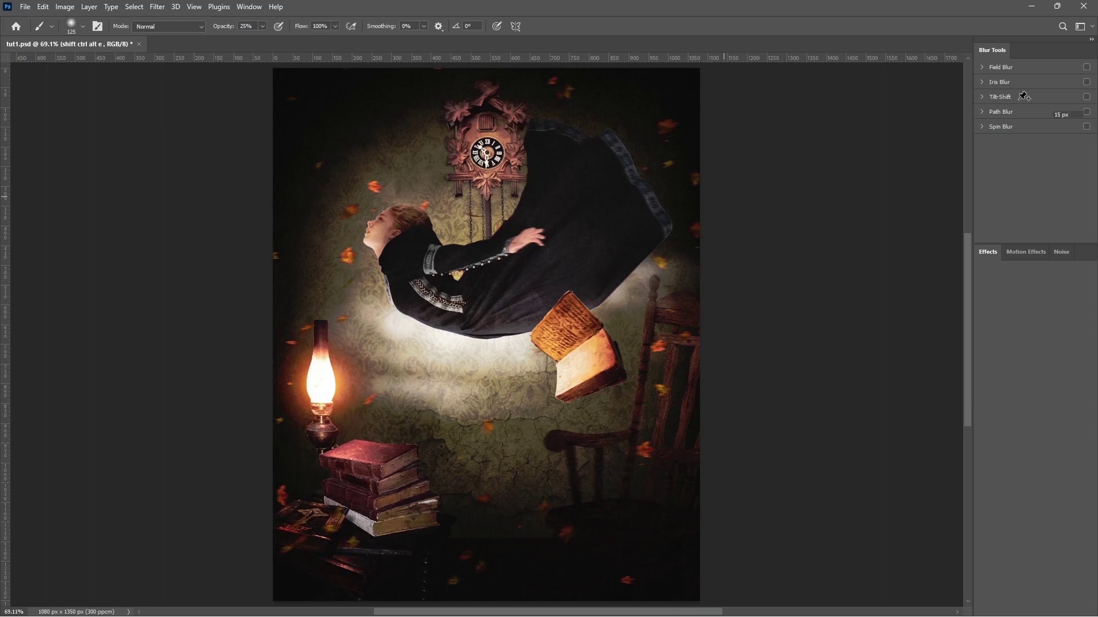
type("4")
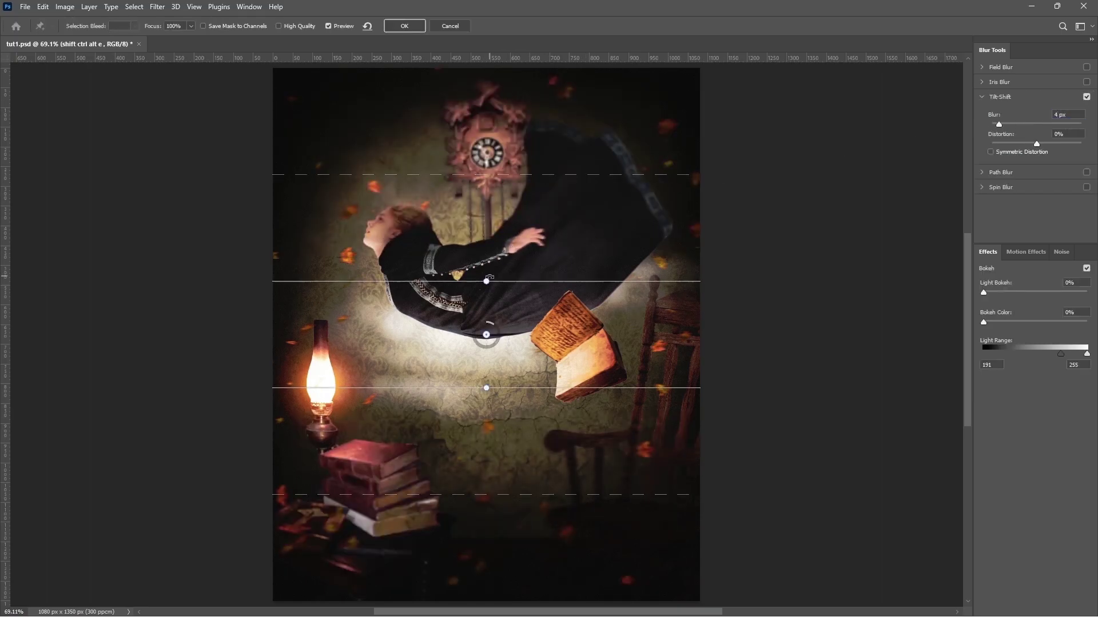
left_click_drag(501, 175, 504, 103)
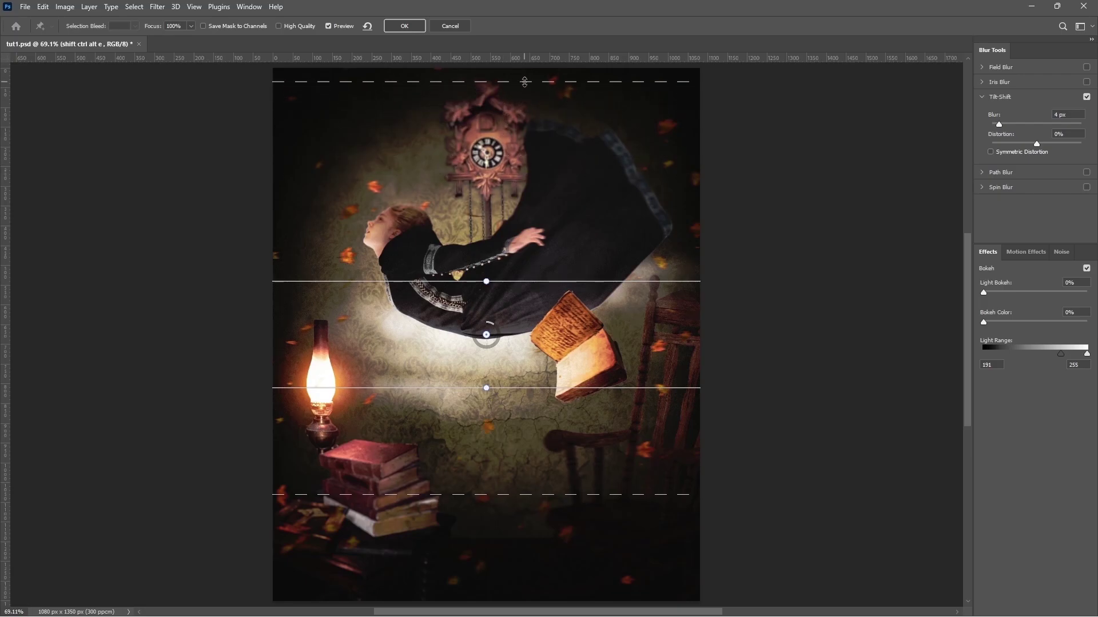
left_click_drag(550, 281, 552, 127)
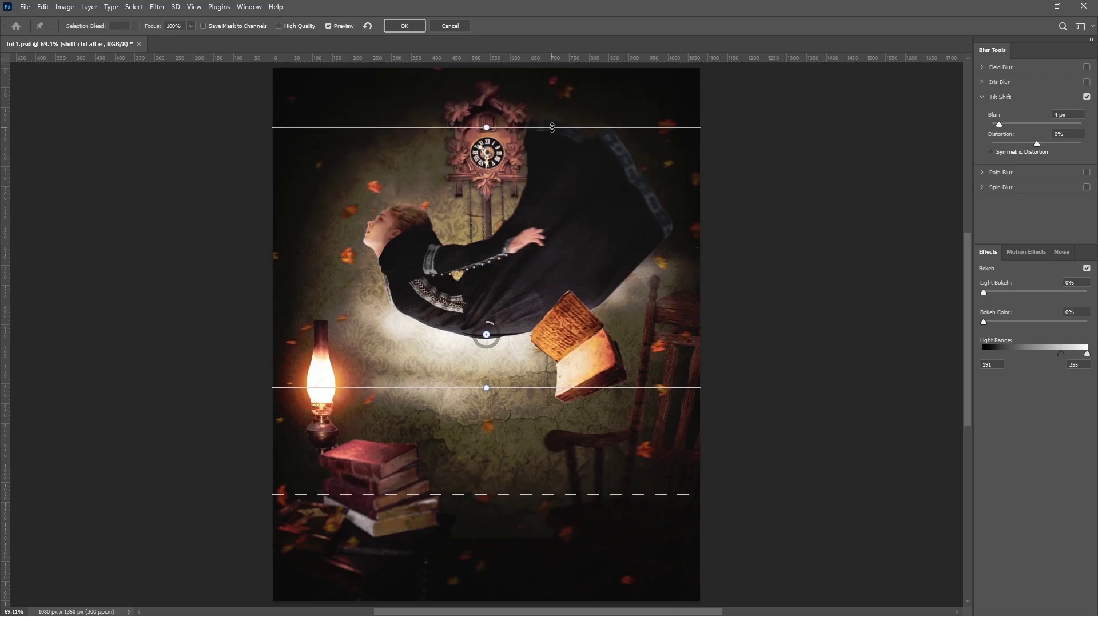
mouse_move(516, 387)
left_mouse_down()
mouse_move(516, 439)
mouse_move(533, 460)
mouse_move(543, 398)
mouse_move(545, 448)
mouse_move(545, 438)
left_mouse_up()
scroll(497, 540, "down", 1)
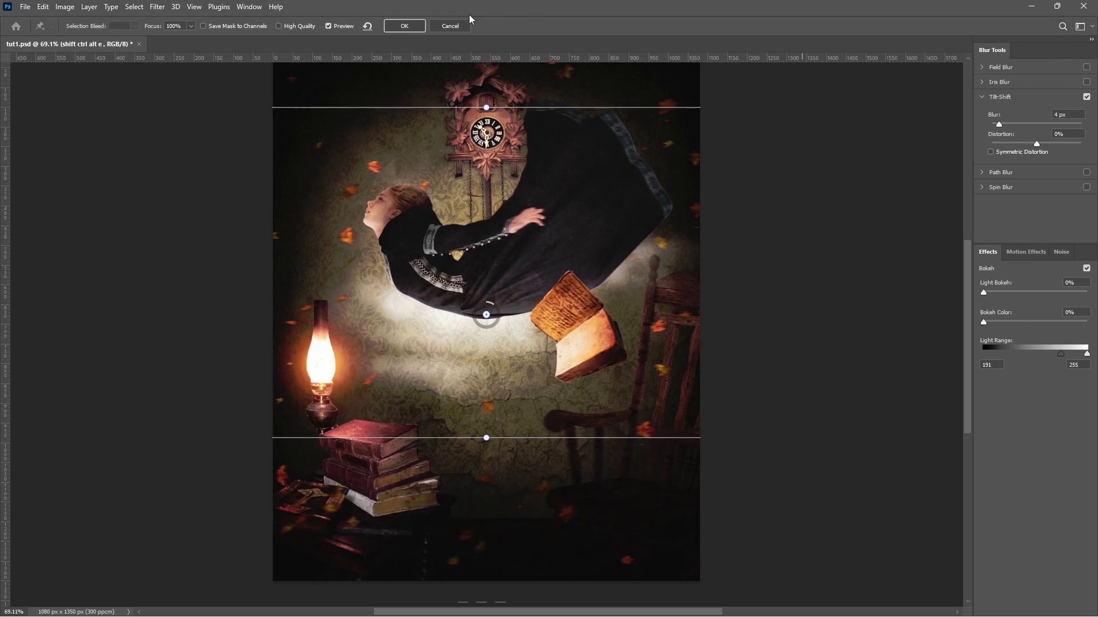
left_click(404, 26)
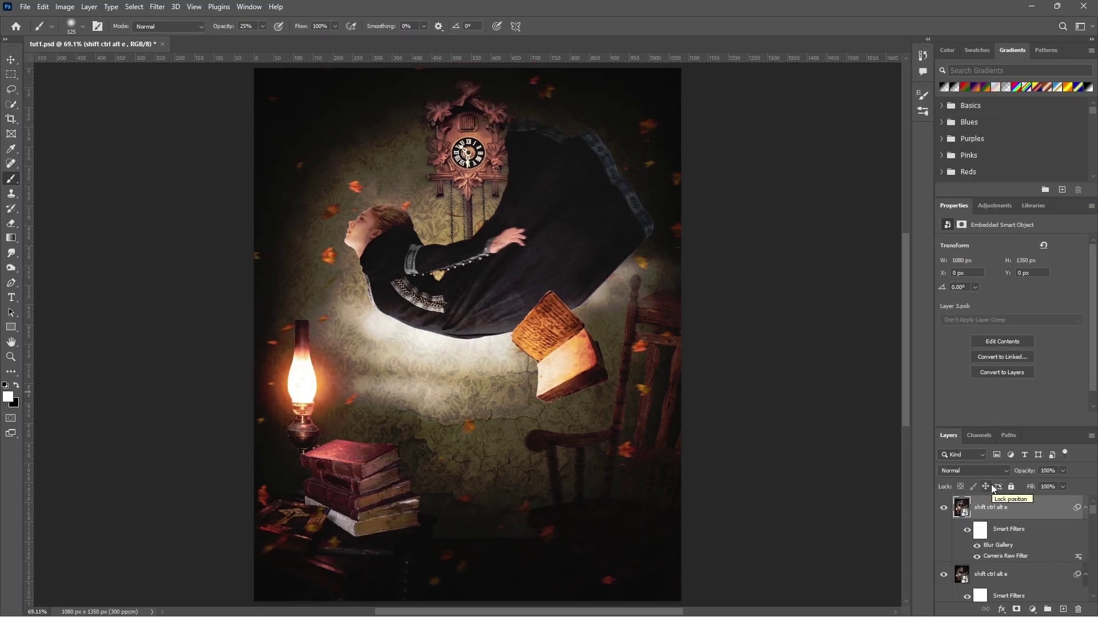
Step: Add a Selective Color layer shifting Yellows by Cyan -72, Magenta -49, Yellow -12, Black -16
left_click(1032, 610)
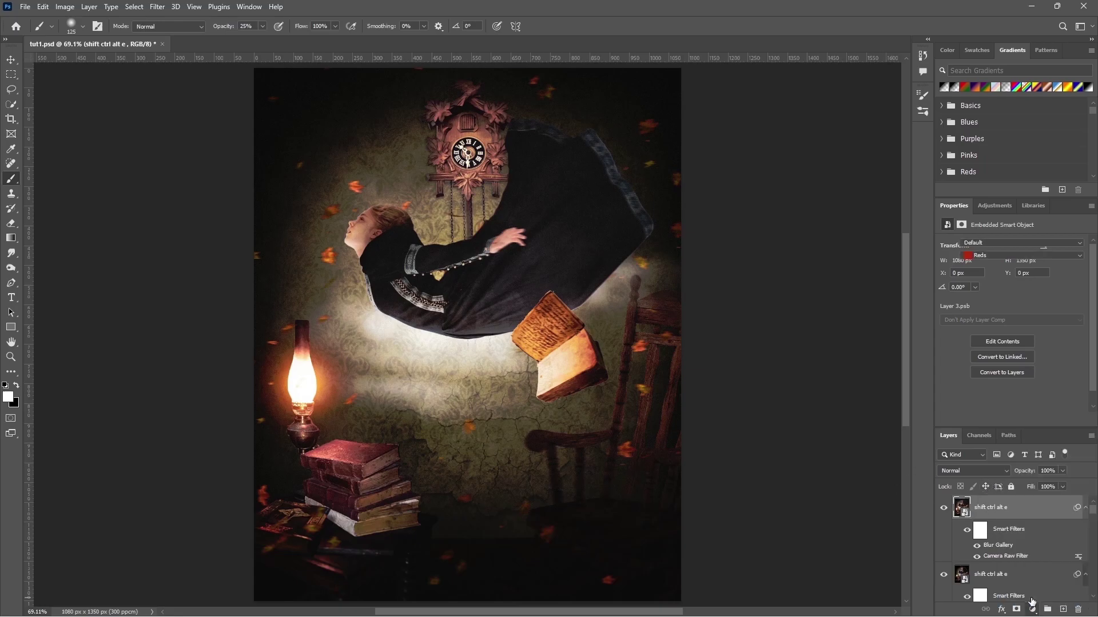
left_click(1029, 255)
left_click(1010, 266)
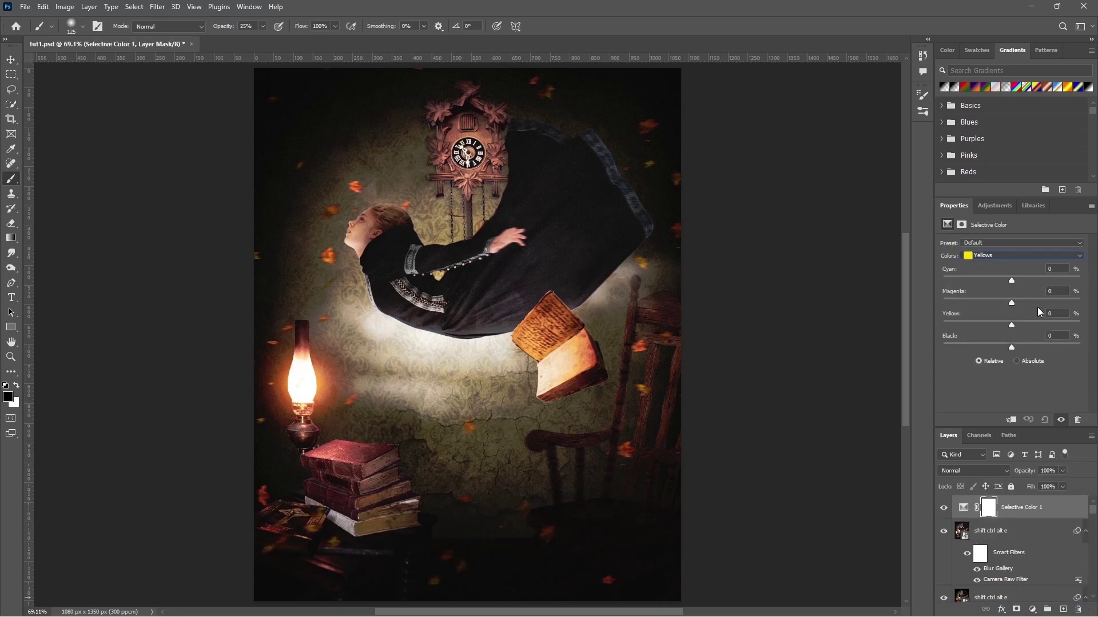
type("-72")
key("Tab")
type("-49")
key("Tab")
type("-12")
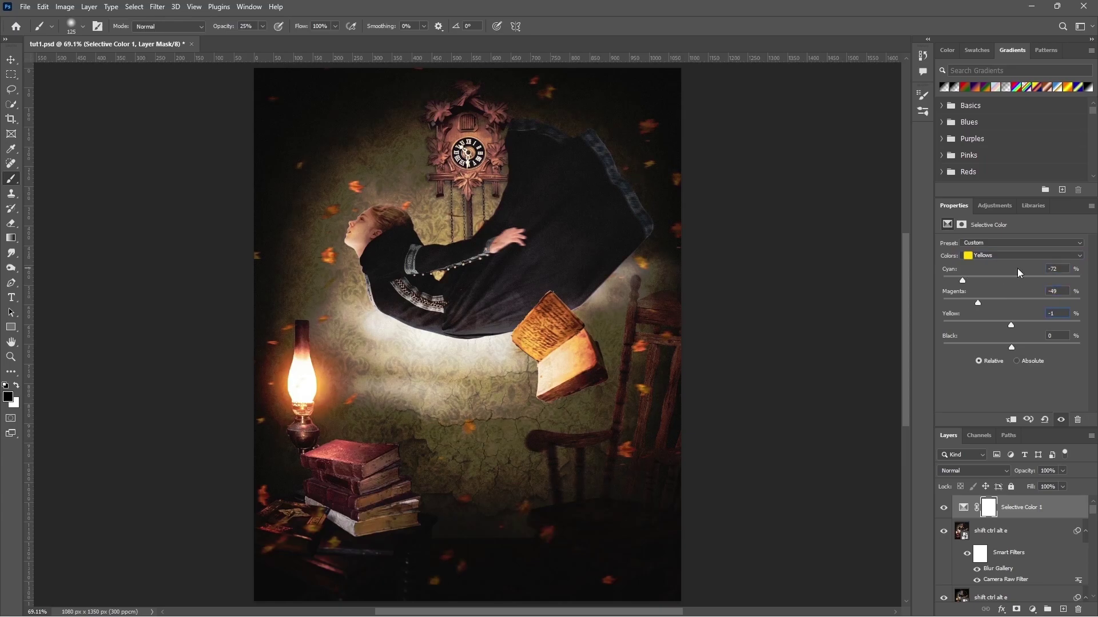
key("Tab")
type("-16")
left_click(1032, 609)
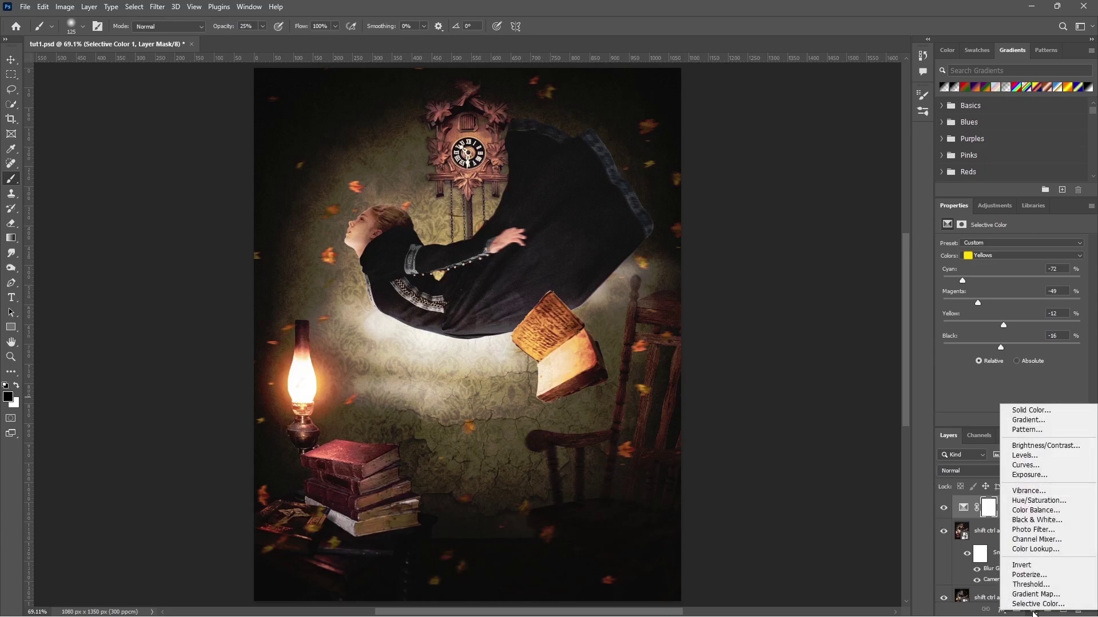
Step: Add a Gradient Fill layer and set its gradient's left stop to black
left_click(1032, 420)
left_click(875, 185)
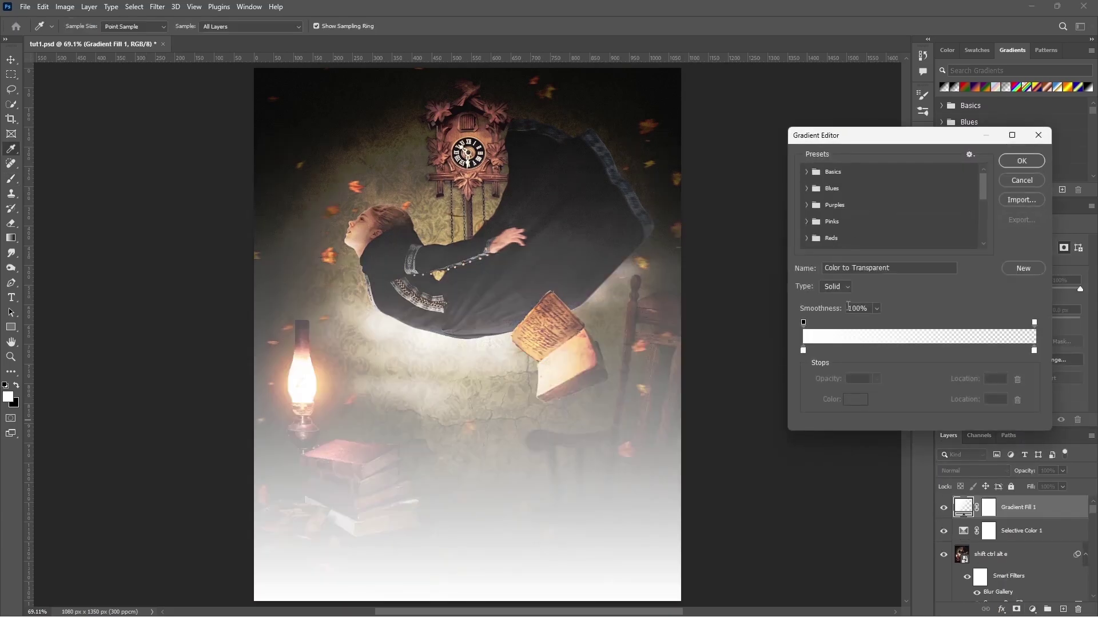
left_click(804, 353)
double_click(806, 352)
left_click(749, 308)
left_click(1008, 159)
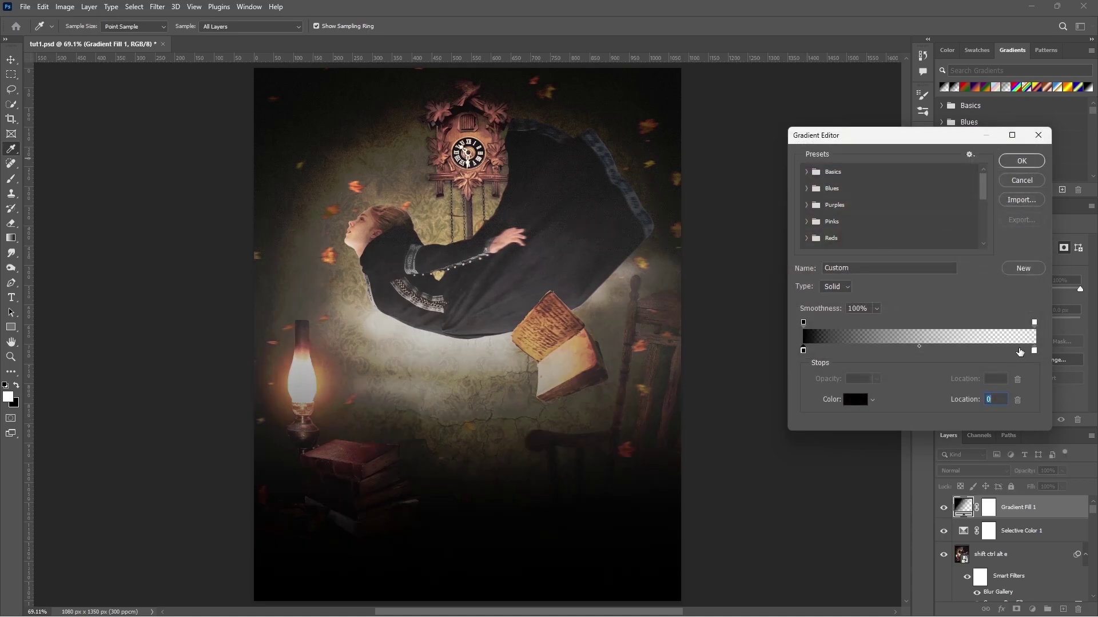
left_click(1021, 161)
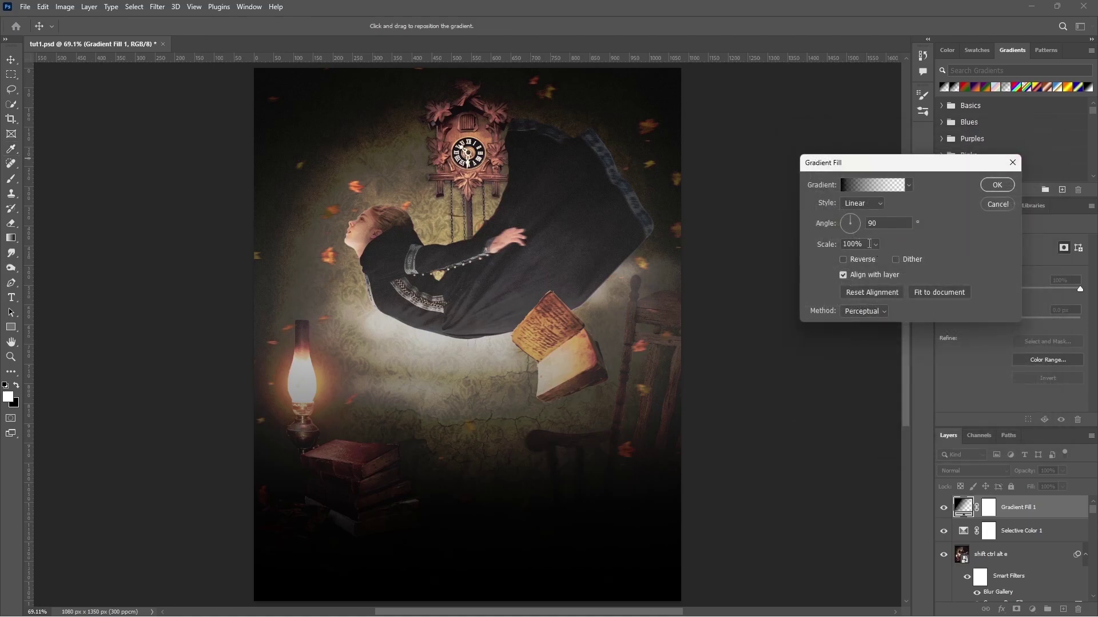
Step: Set the gradient scale to 125% and blend it as Lighten at 50% opacity
type("1")
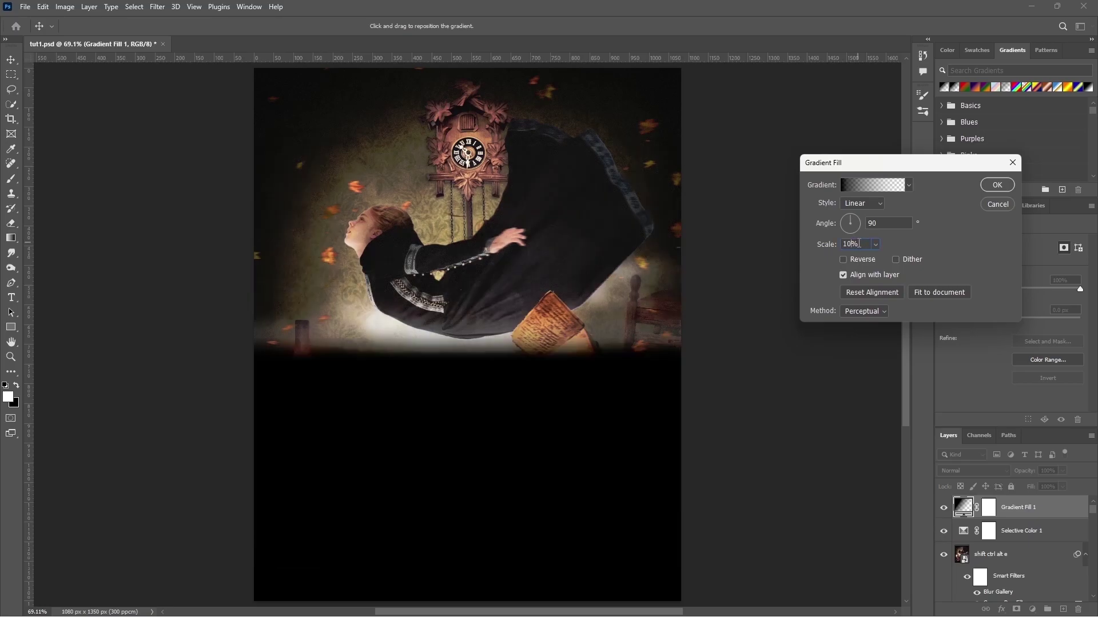
type("25")
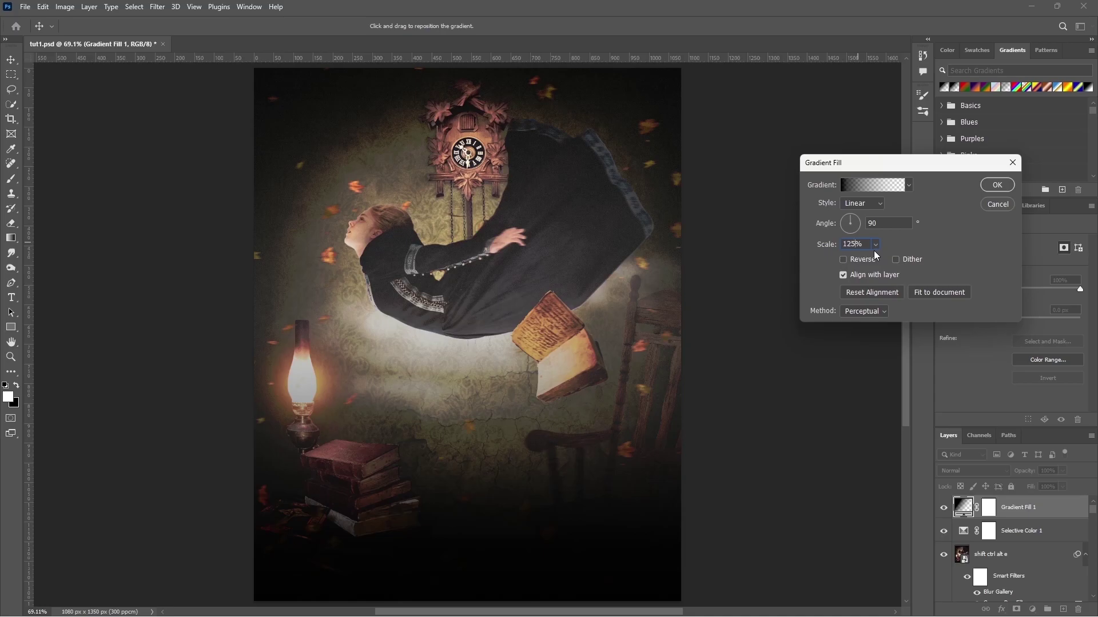
left_click(996, 186)
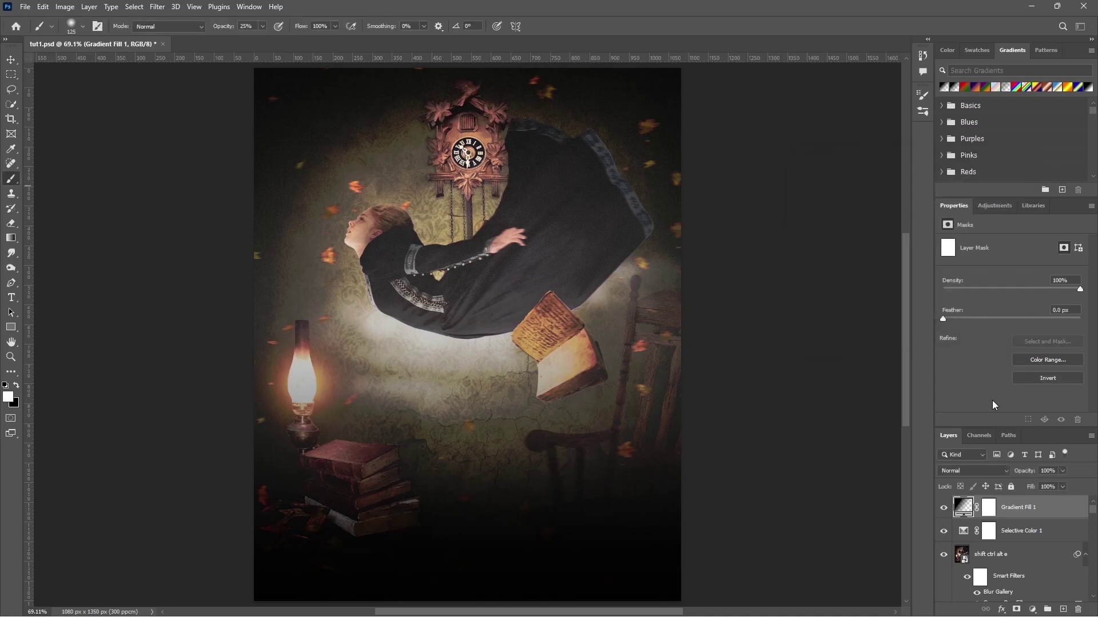
left_click(972, 471)
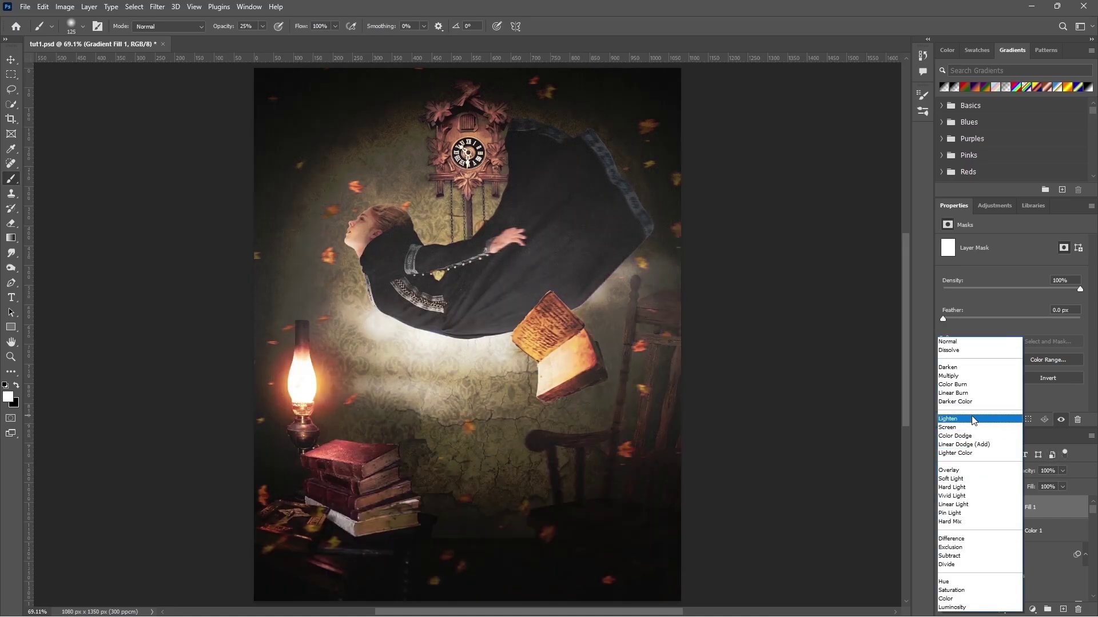
left_click(975, 420)
type("50")
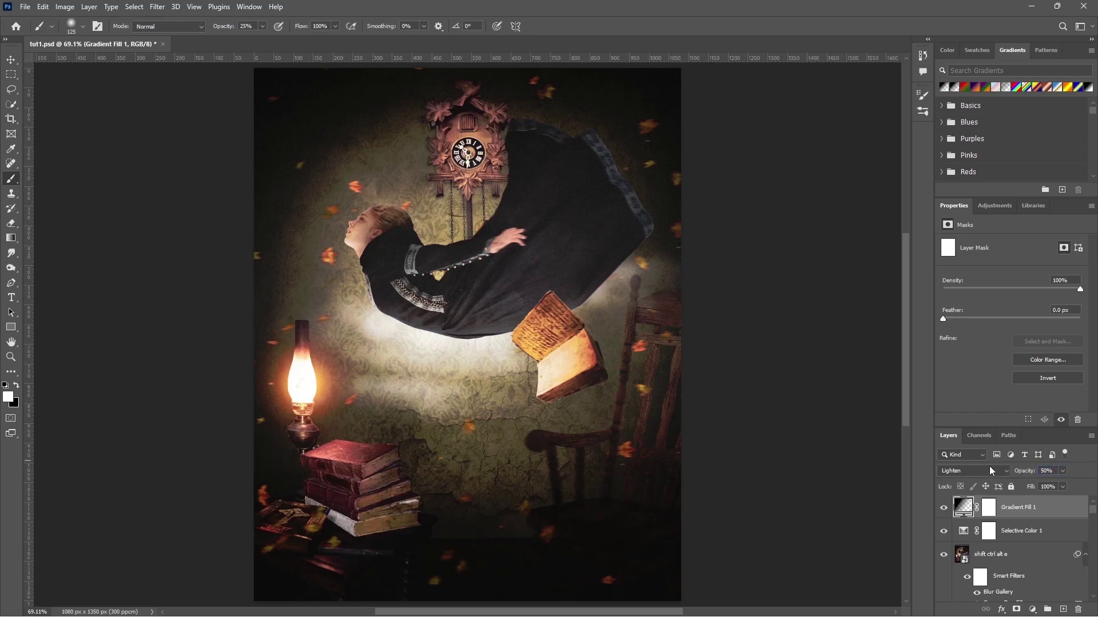
left_click(1032, 610)
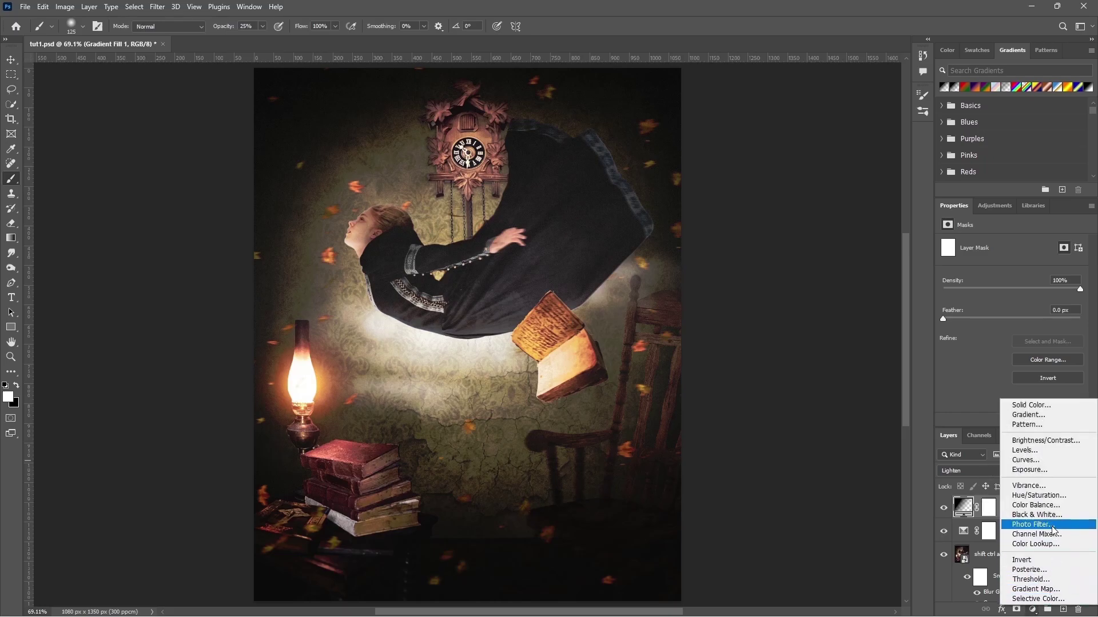
Step: Add a Sepia Photo Filter adjustment blended as Linear Dodge (Add)
left_click(1035, 524)
left_click(1026, 243)
left_click(1001, 380)
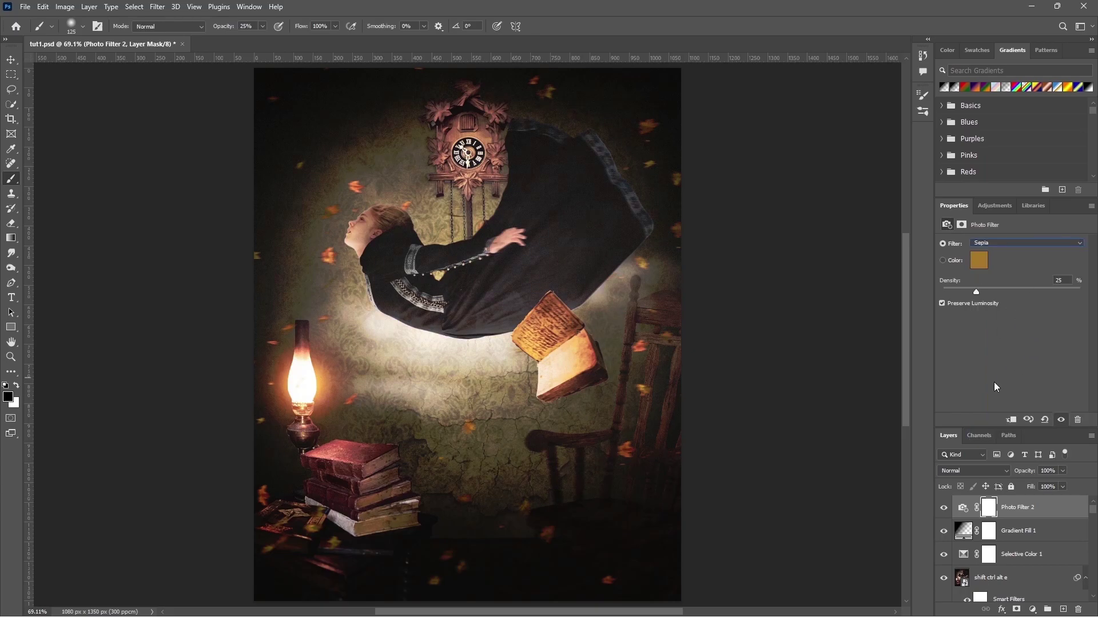
left_click(972, 470)
left_click(972, 443)
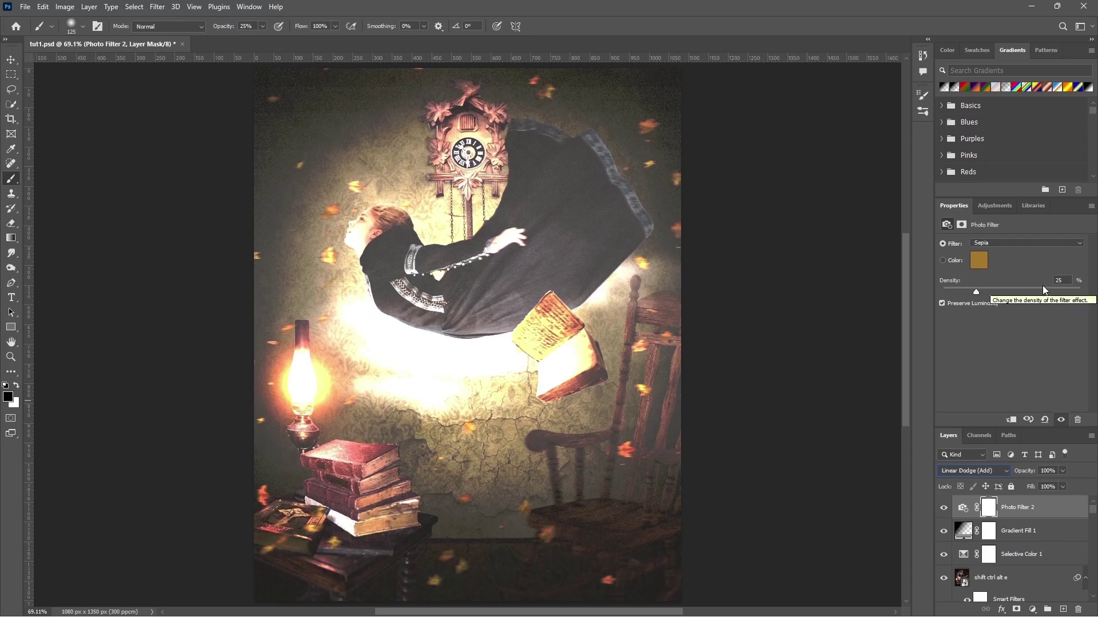
Step: Lower Gradient Fill 1 opacity to 36% and the photo filter opacity to 4%
left_click(1050, 471)
type("13")
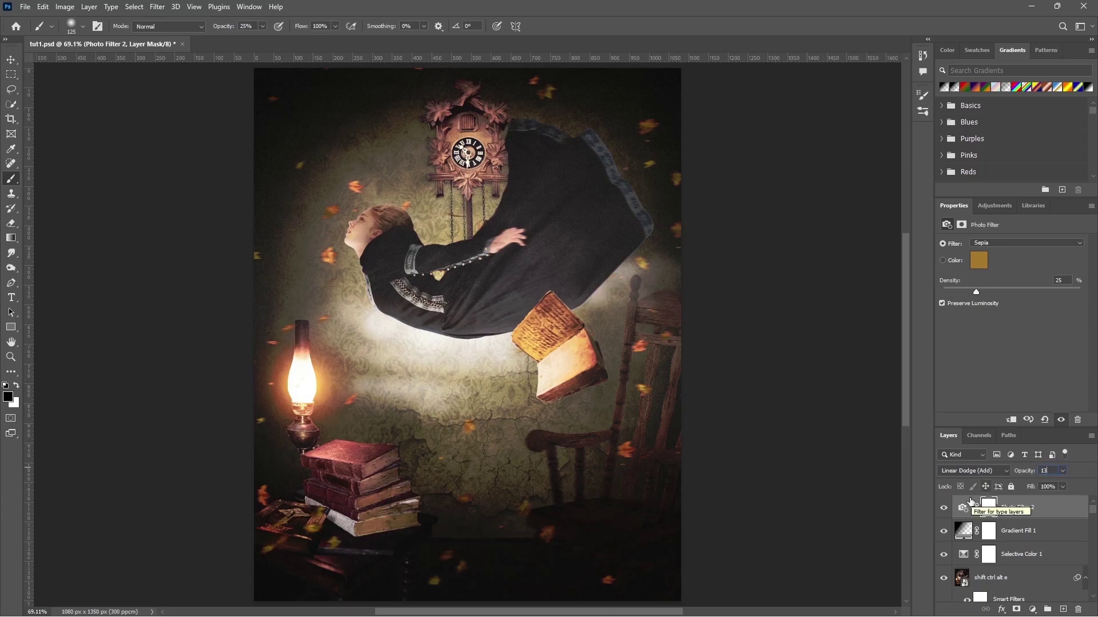
left_click(1021, 531)
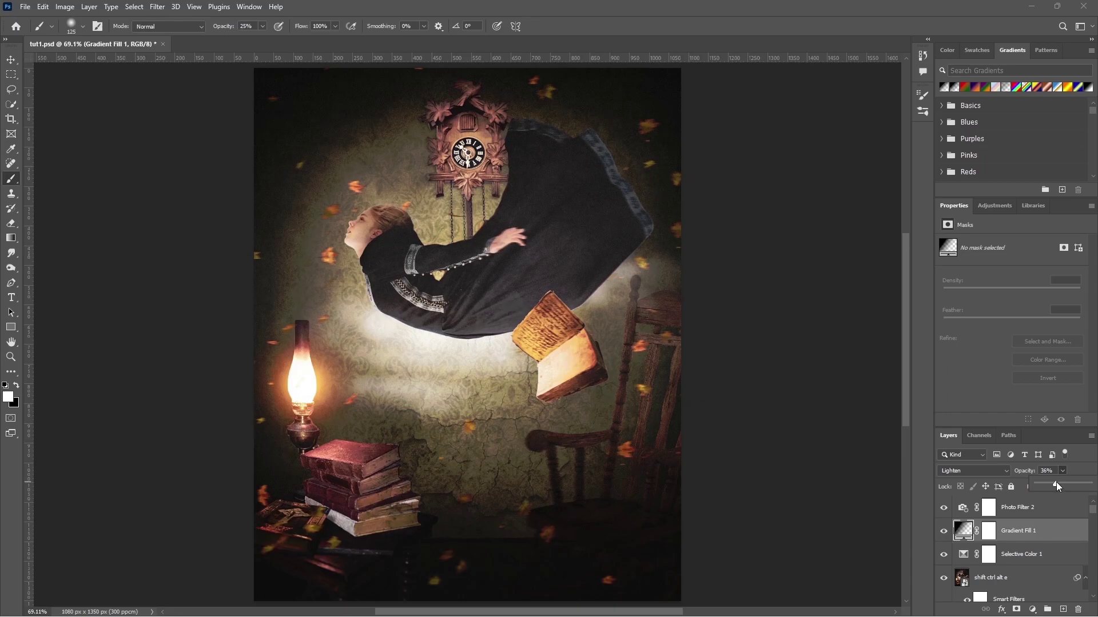
key("alt+bracketright")
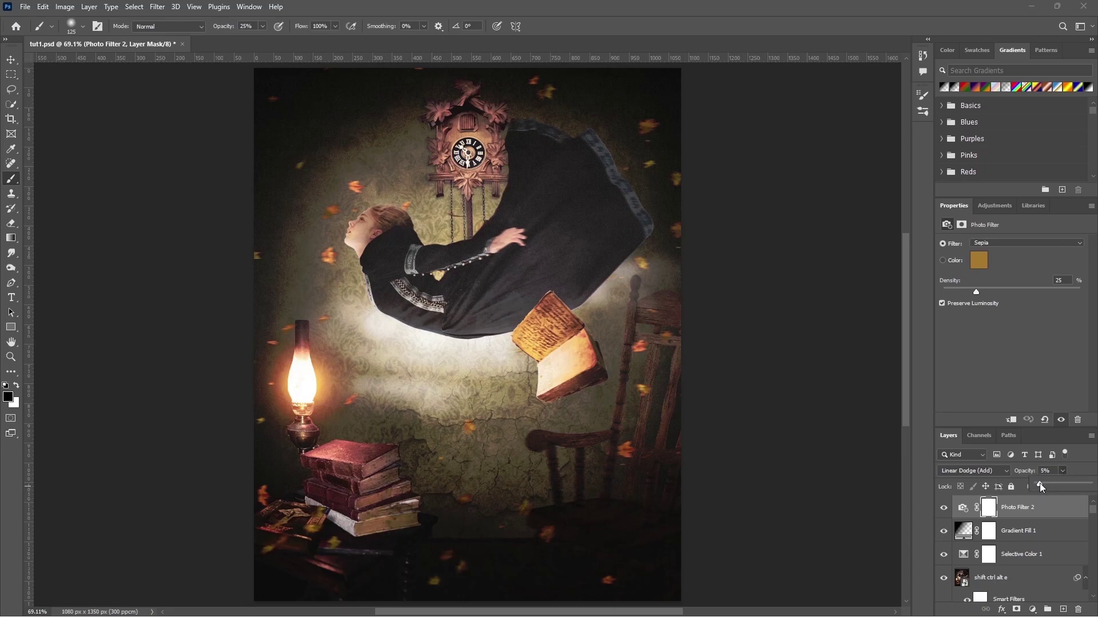
left_click_drag(1039, 483, 1038, 483)
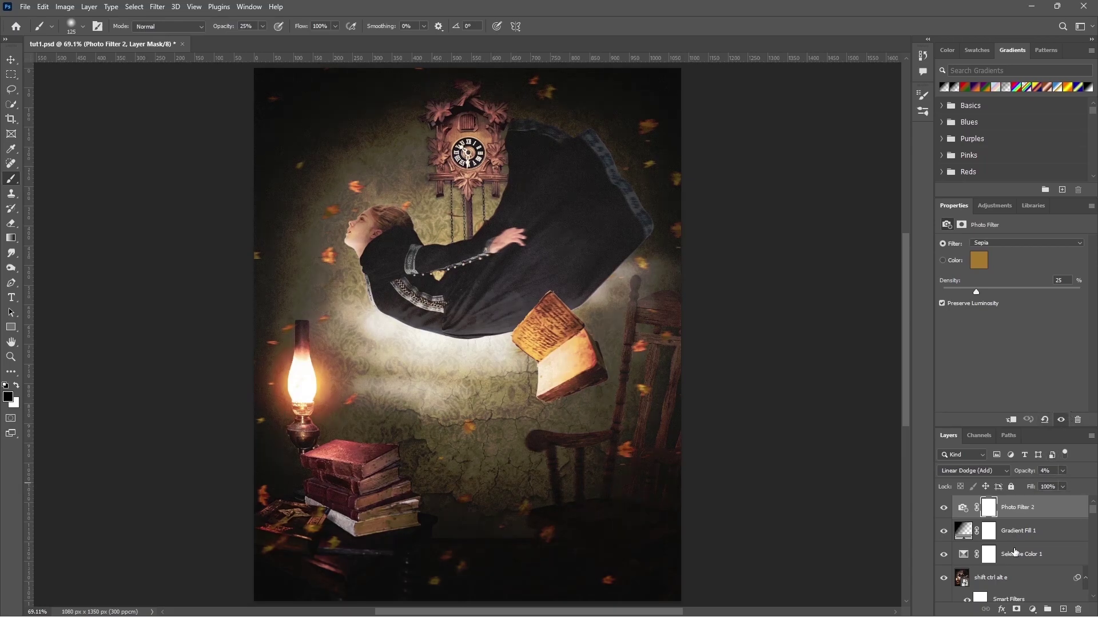
Step: Stamp visible layers into a smart object and apply the Wind filter to it
key("shift+ctrl+alt+e")
right_click(1015, 507)
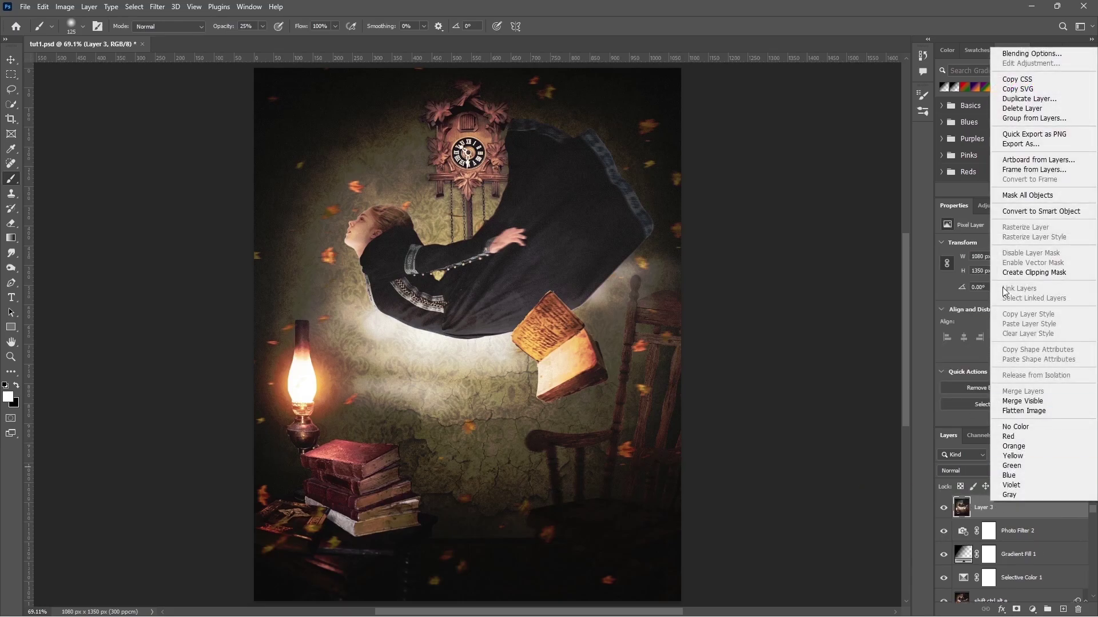
left_click(1038, 215)
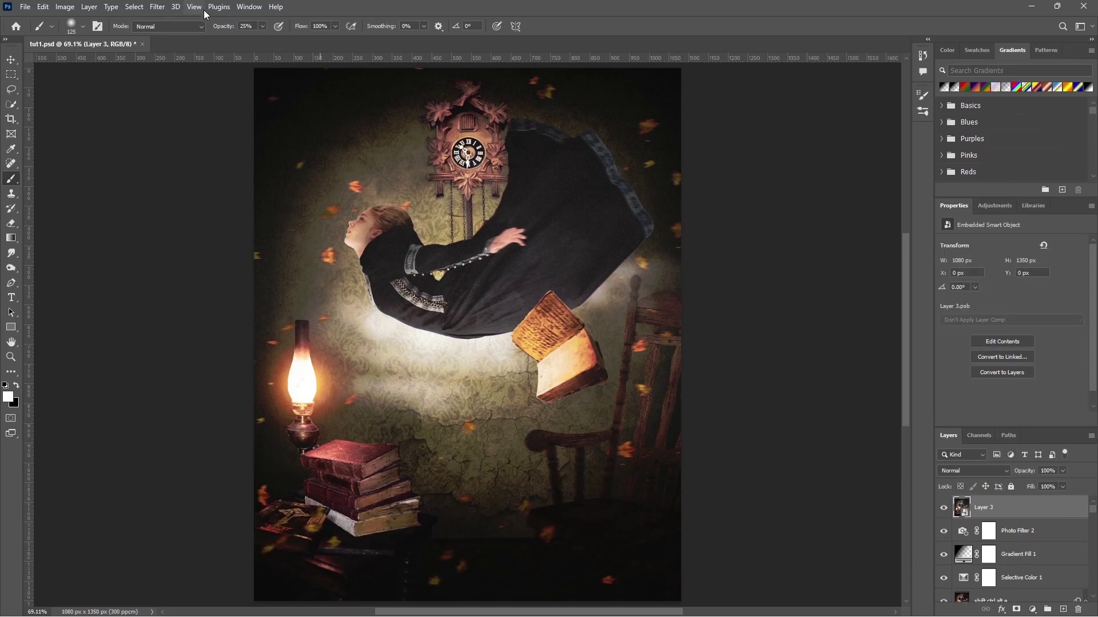
left_click(158, 6)
mouse_move(168, 231)
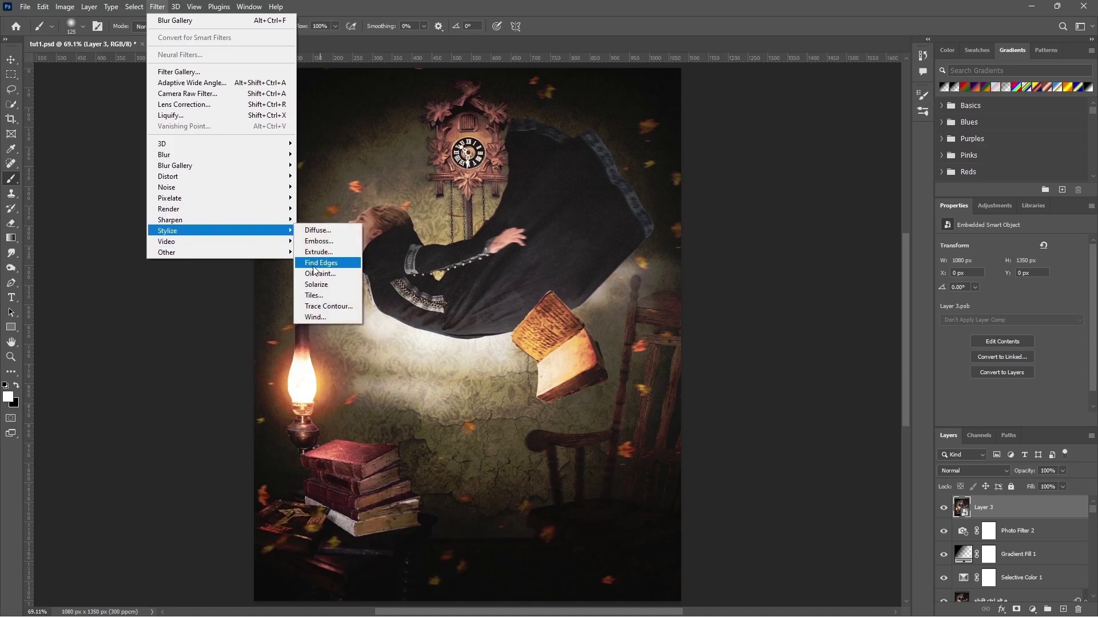
left_click(323, 318)
left_click(833, 151)
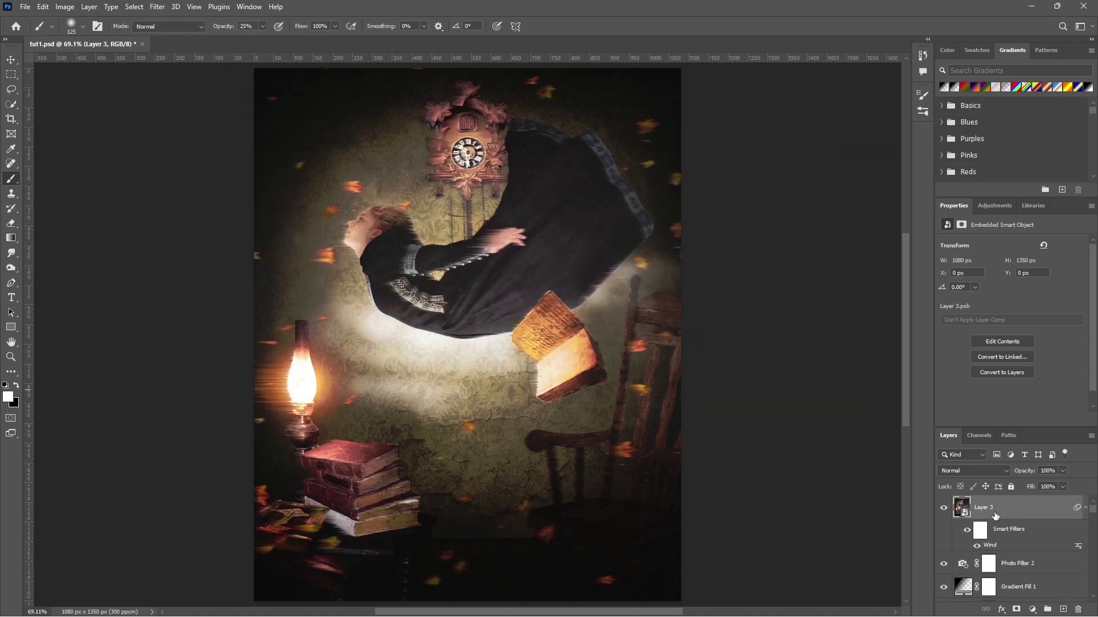
Step: Invert the Wind filter mask and paint white to reveal wind along the dress, back and hair
left_click(987, 536)
key("ctrl+i")
key("x")
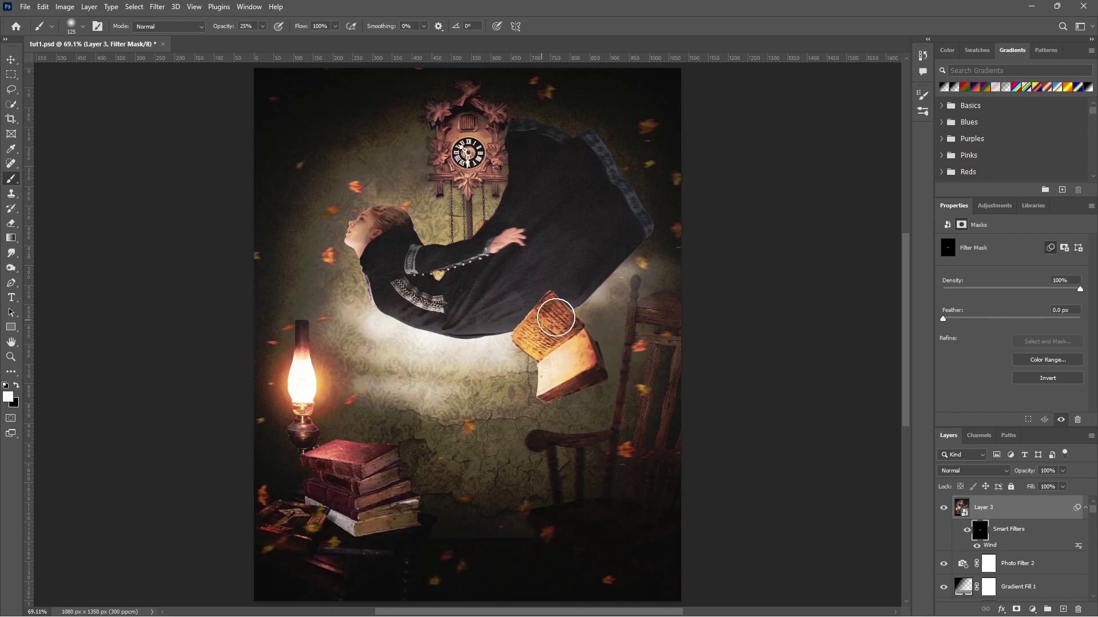
left_click_drag(637, 238, 642, 284)
left_click(263, 26)
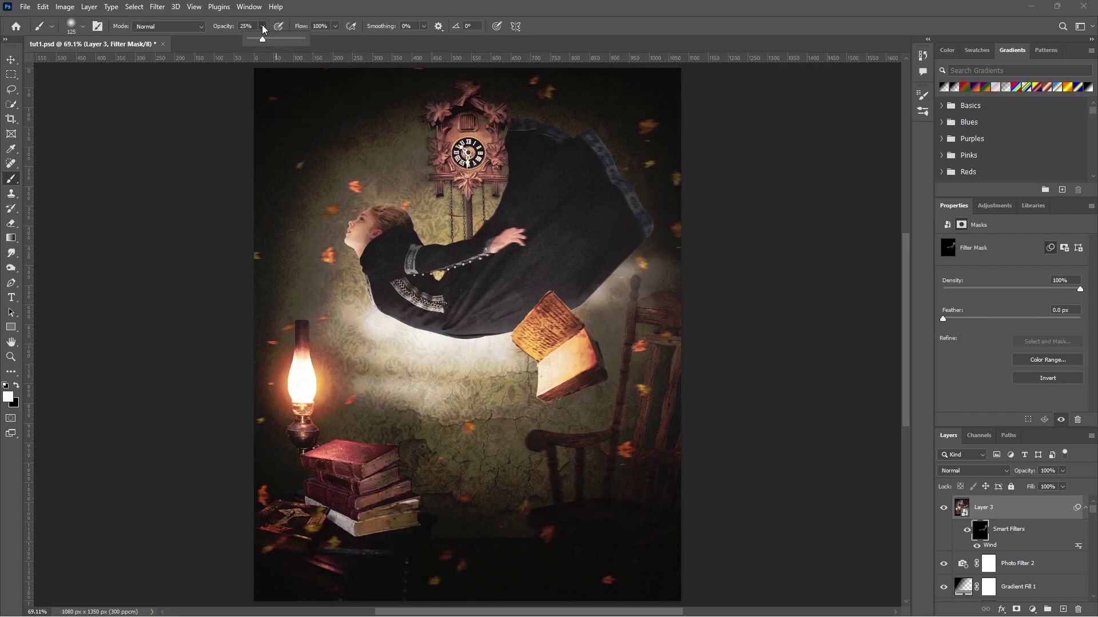
left_click_drag(248, 38, 273, 26)
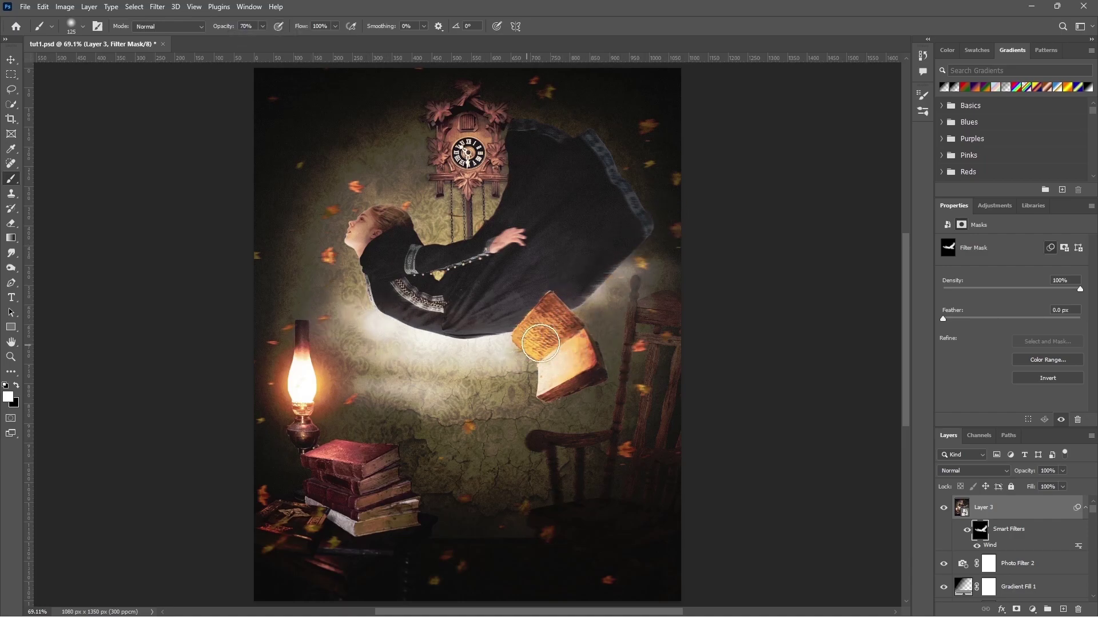
left_click_drag(384, 309, 528, 262)
left_click_drag(403, 277, 560, 205)
Step: Refine the wind mask: paint it out near the chair and back, add more over the hair
key("x")
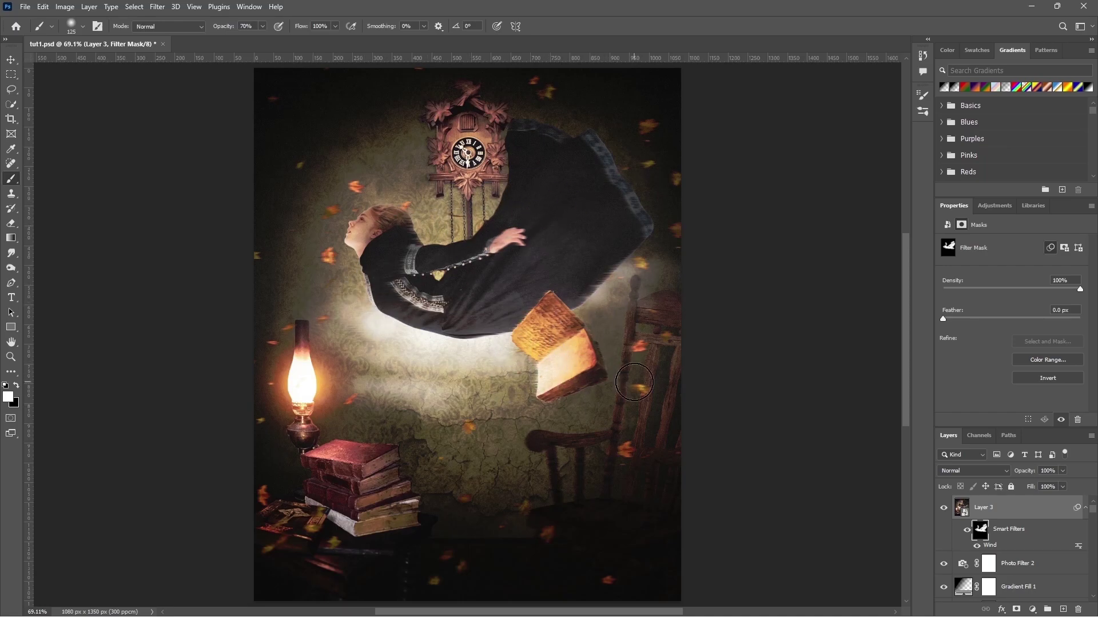
left_click_drag(631, 295, 642, 257)
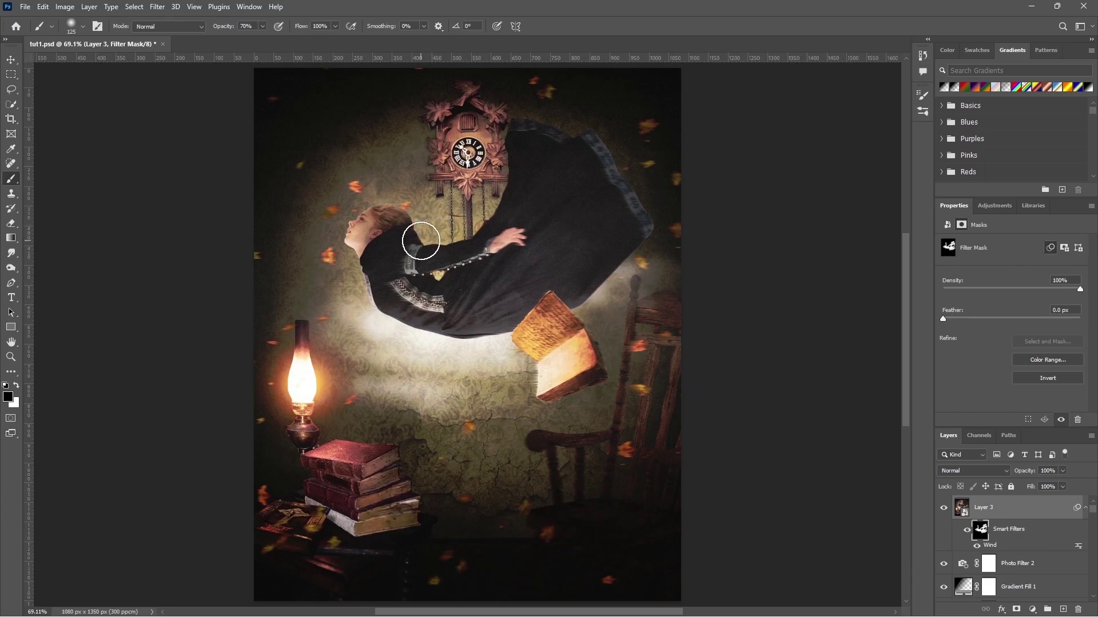
left_click(944, 507)
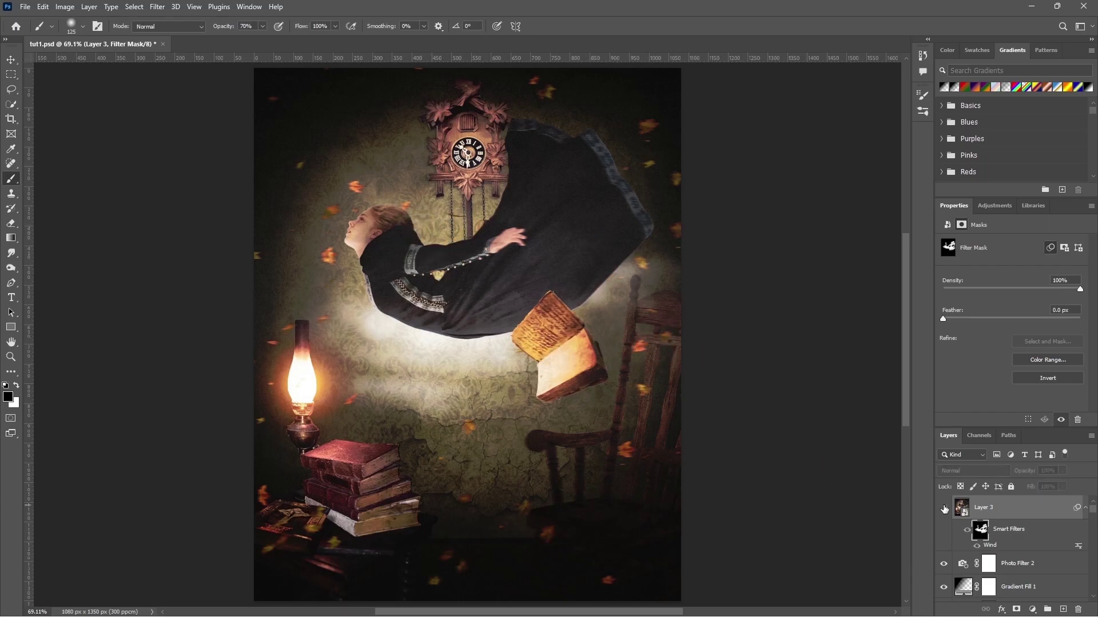
key("bracketleft")
key("bracketleft")
key("bracketleft")
left_click_drag(385, 307, 392, 286)
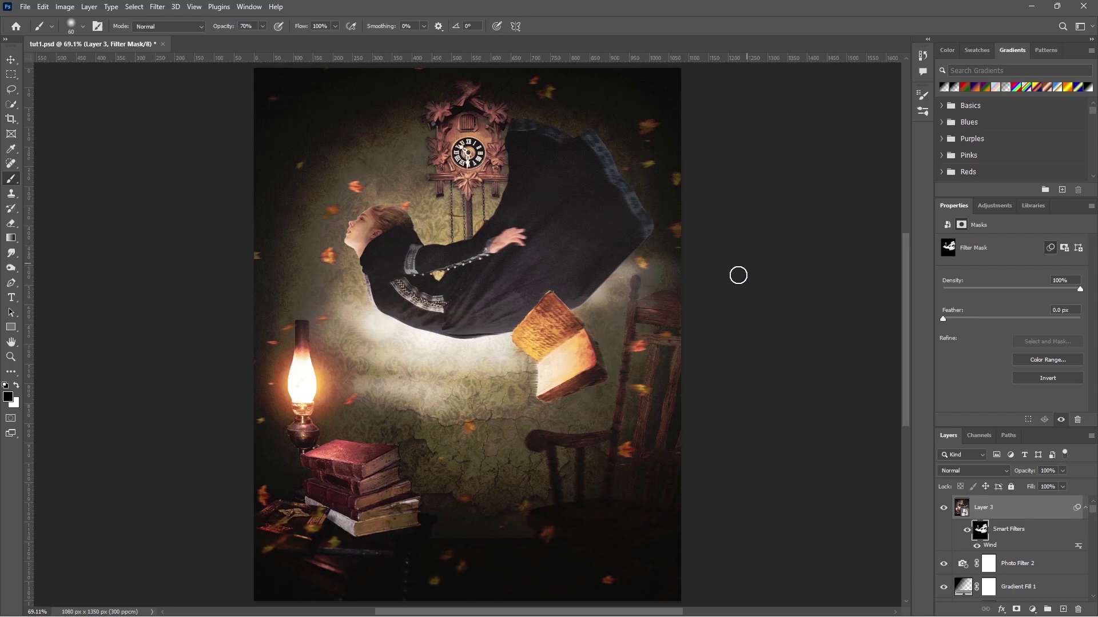
key("x")
left_click_drag(415, 202, 403, 214)
key("x")
key("x")
key("x")
key("x")
key("x")
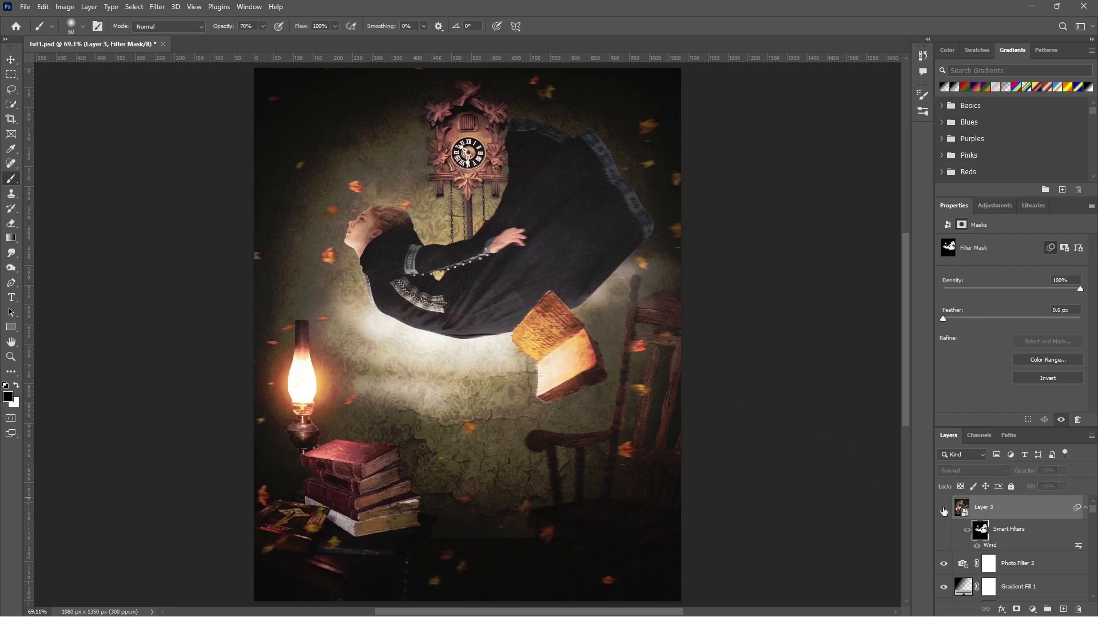